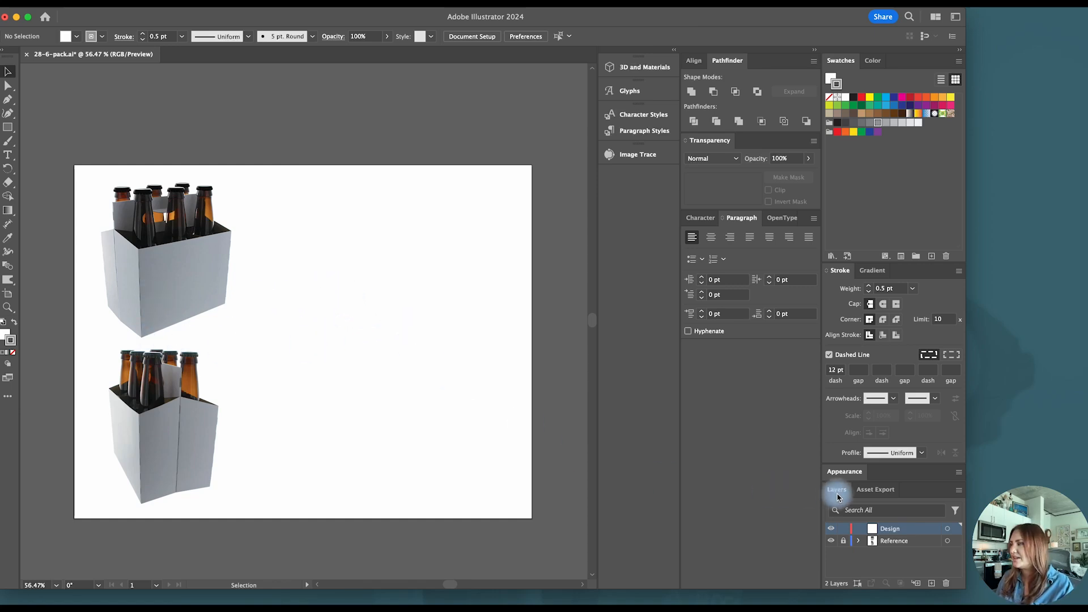
- Make Design the active layer, with the Reference layer locked
click(898, 542)
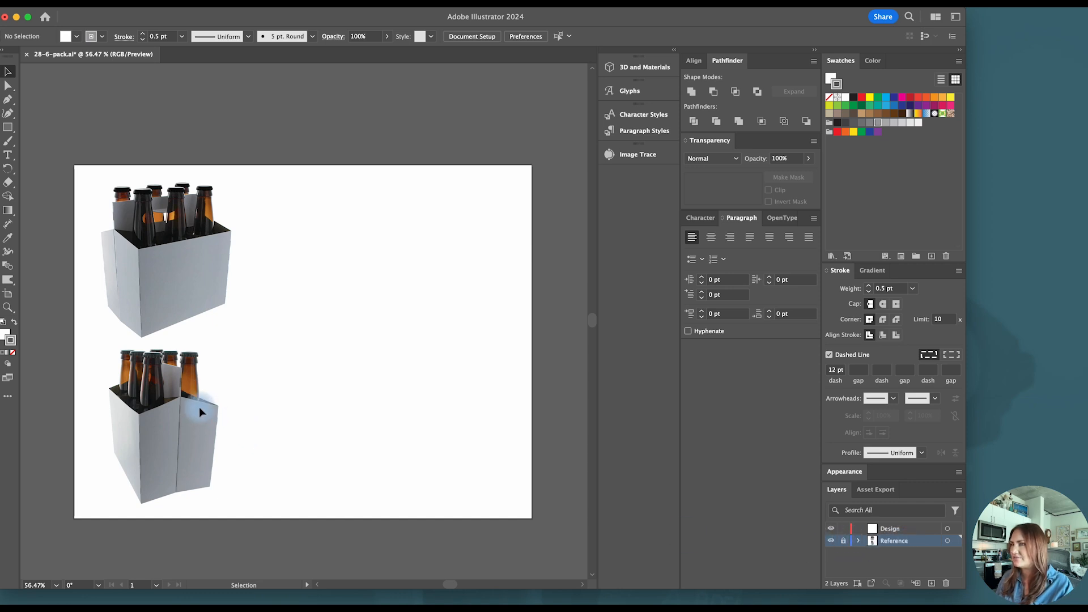
click(844, 542)
click(892, 530)
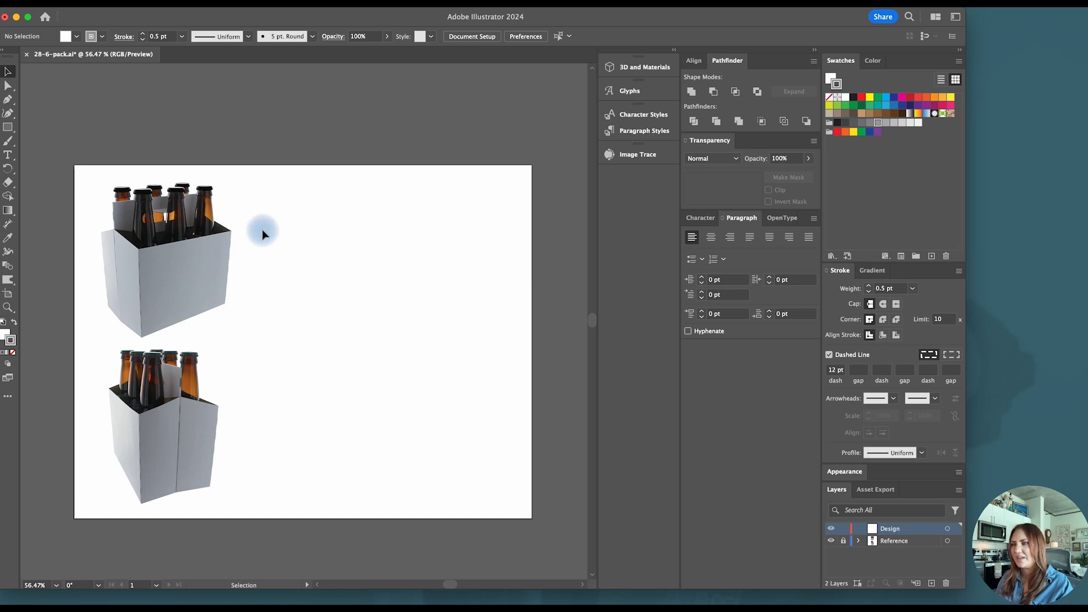
- Draw a rectangle over the upper six-pack carton to rough out the large front panel
scroll(226, 232, left, 2)
scroll(225, 232, up, 2)
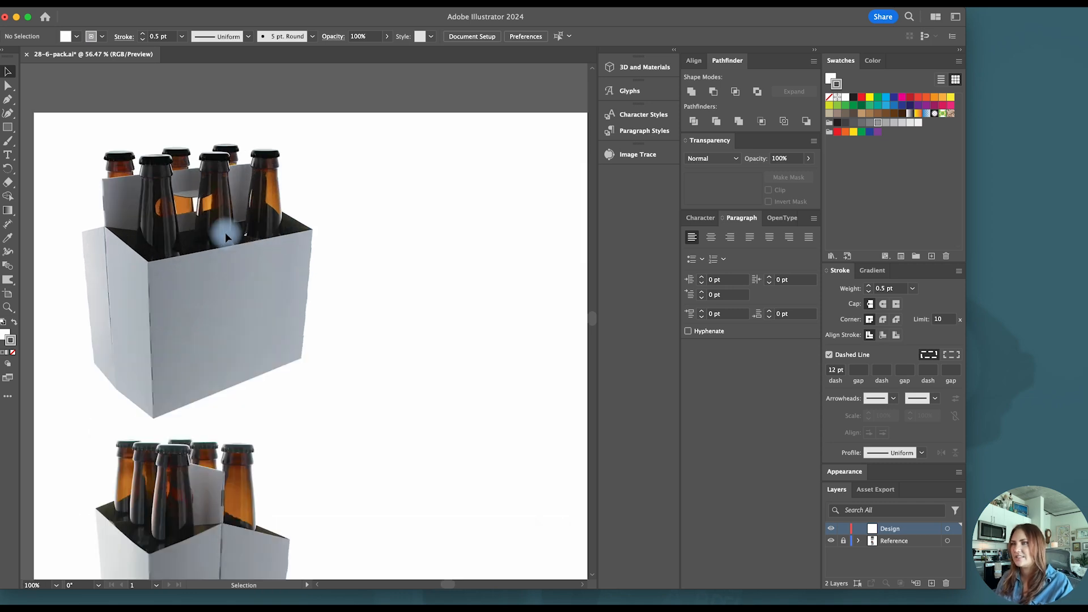
scroll(209, 247, down, 1)
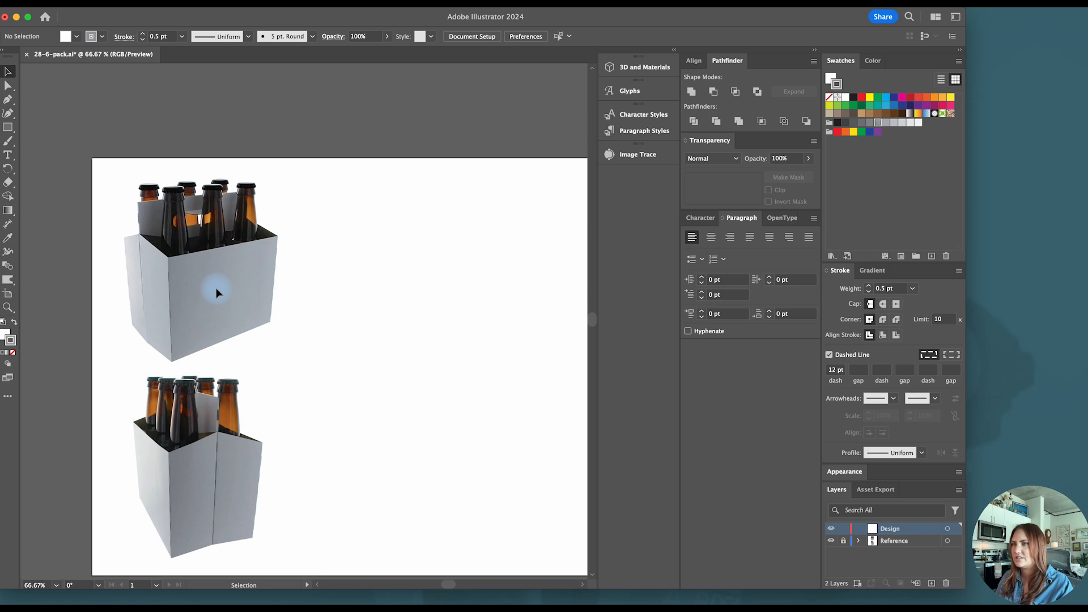
scroll(219, 287, right, 1)
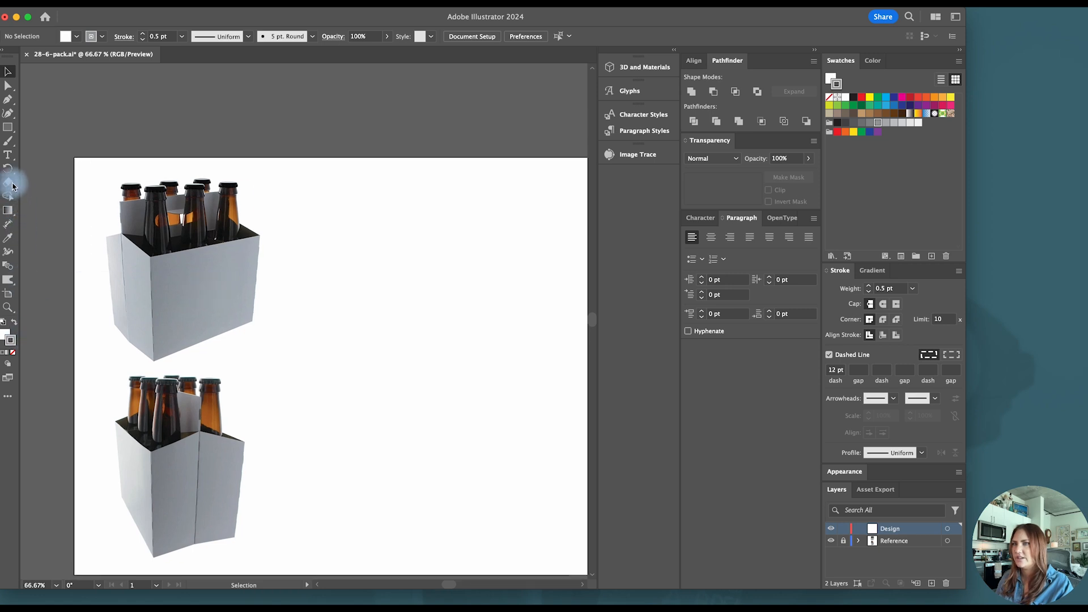
click(7, 127)
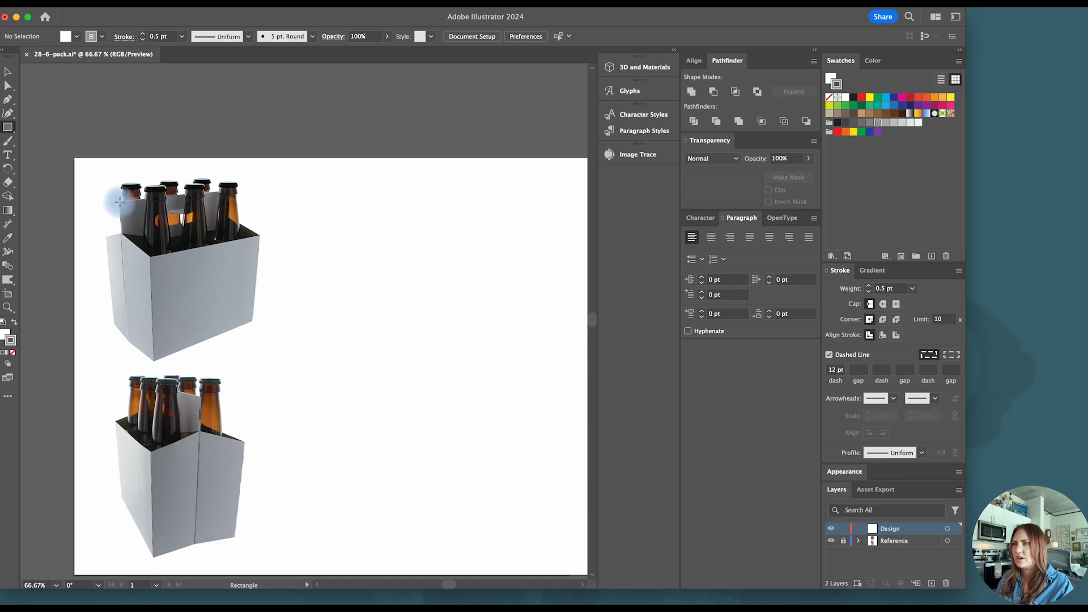
mouse_move(119, 201)
mouse_down()
mouse_move(264, 341)
mouse_move(201, 330)
mouse_move(251, 338)
mouse_up()
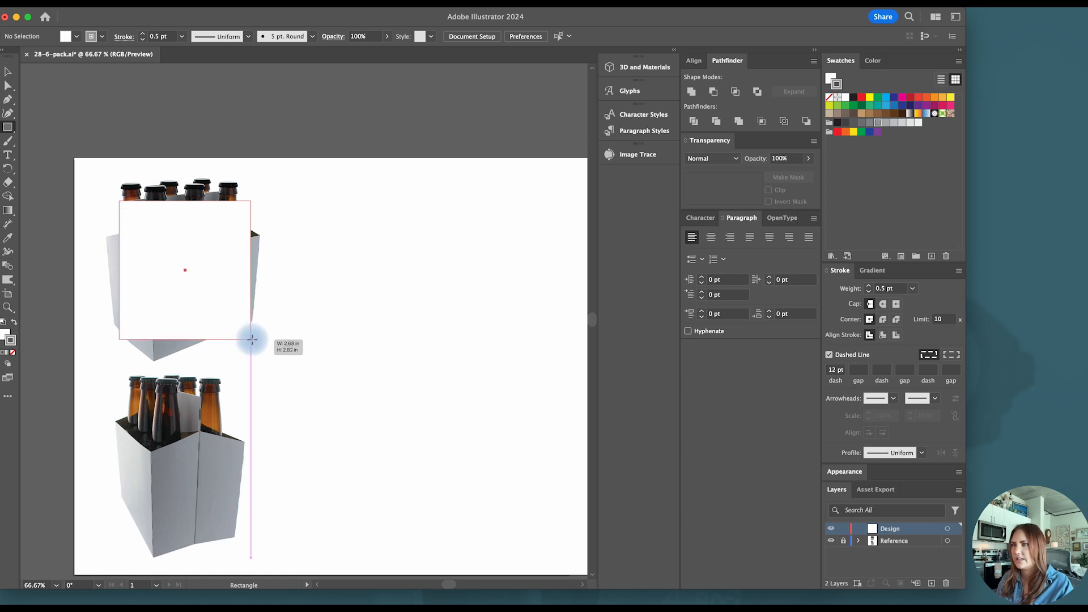
mouse_move(252, 339)
mouse_down()
mouse_move(215, 331)
mouse_move(270, 337)
mouse_up()
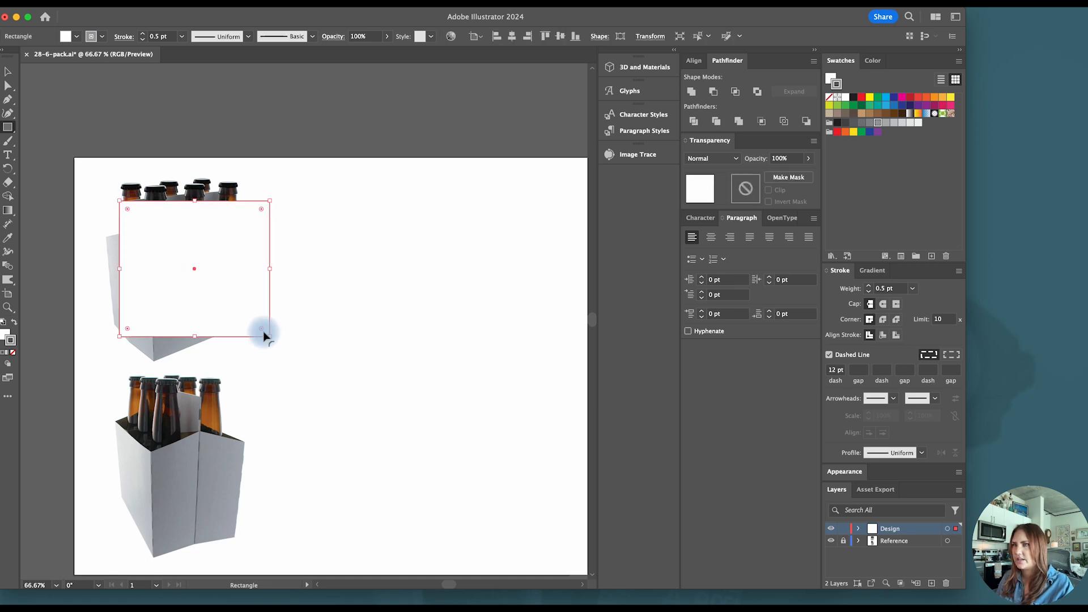
click(7, 73)
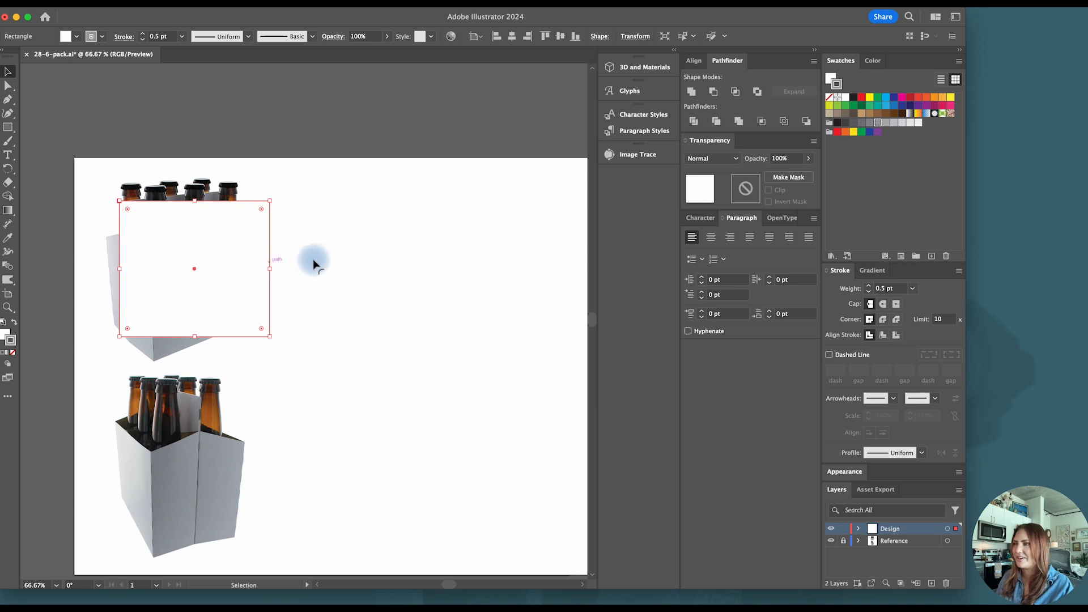
- Turn the rectangle's outline into a dashed line
click(831, 78)
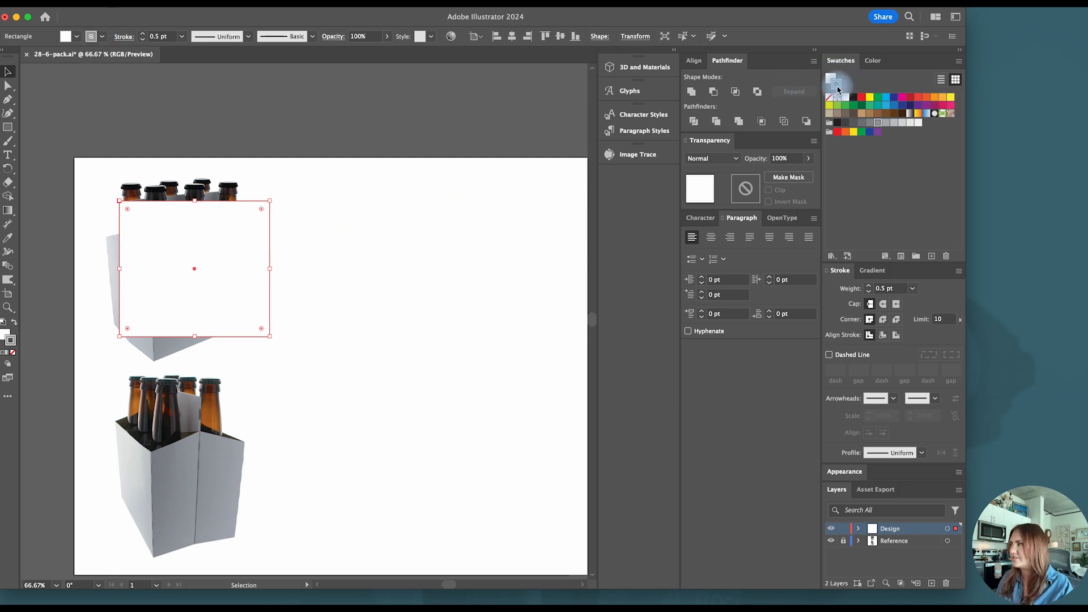
click(877, 124)
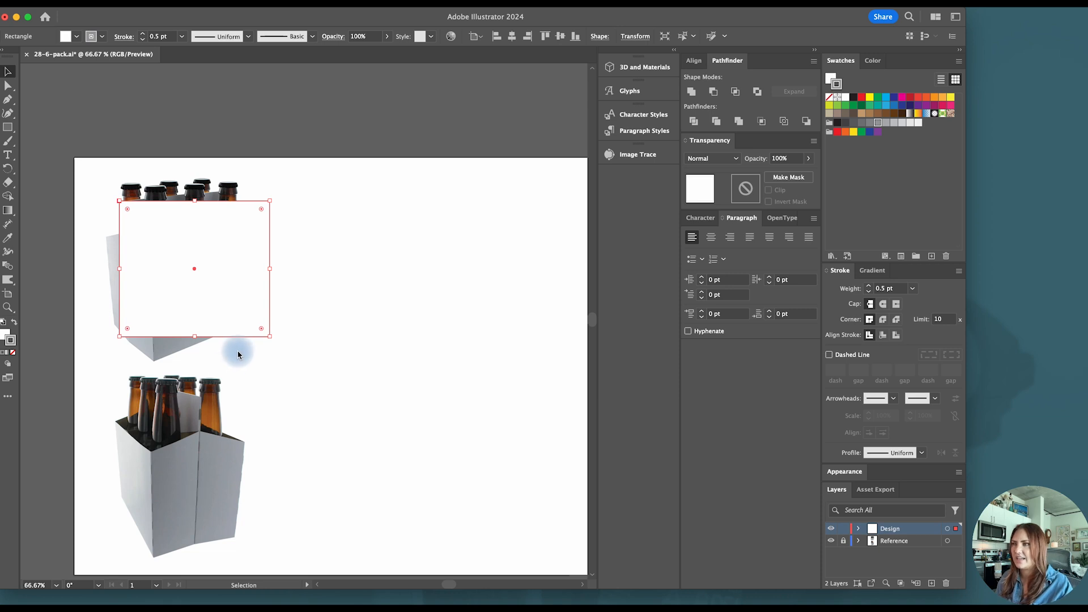
click(327, 291)
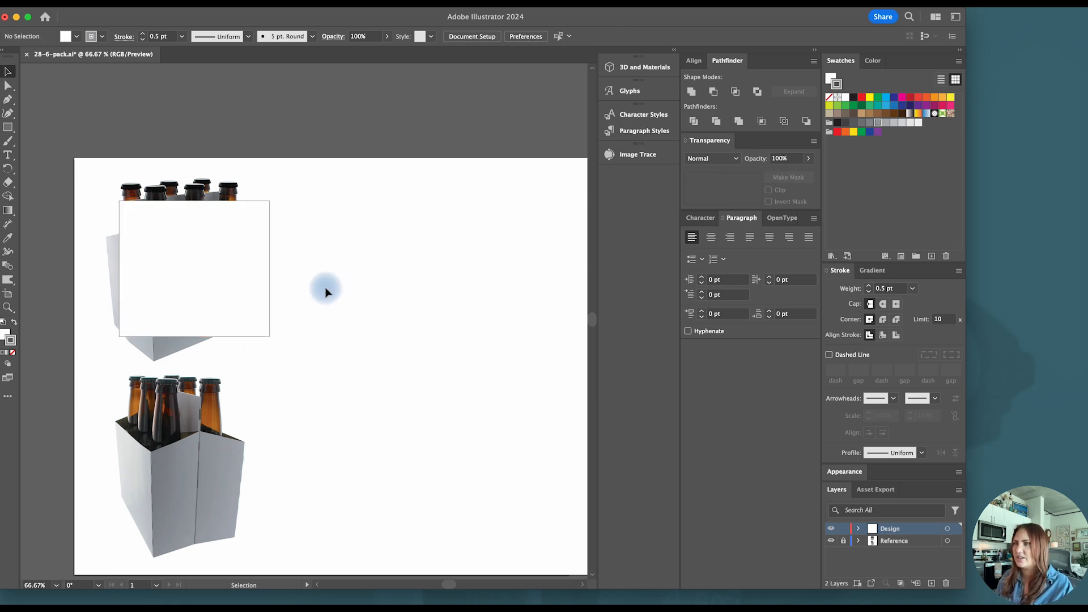
click(231, 285)
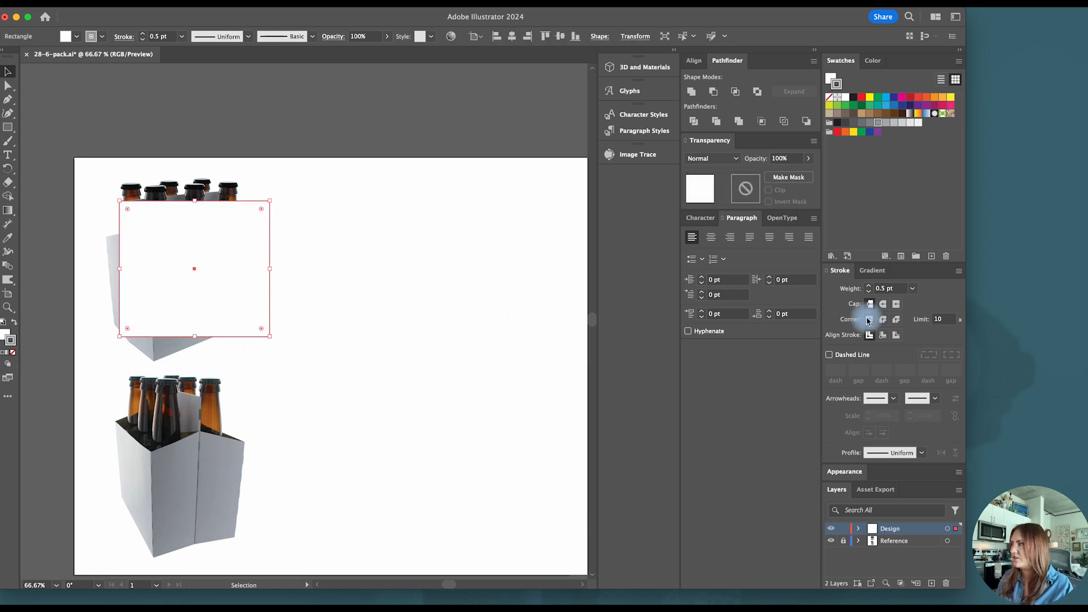
click(829, 356)
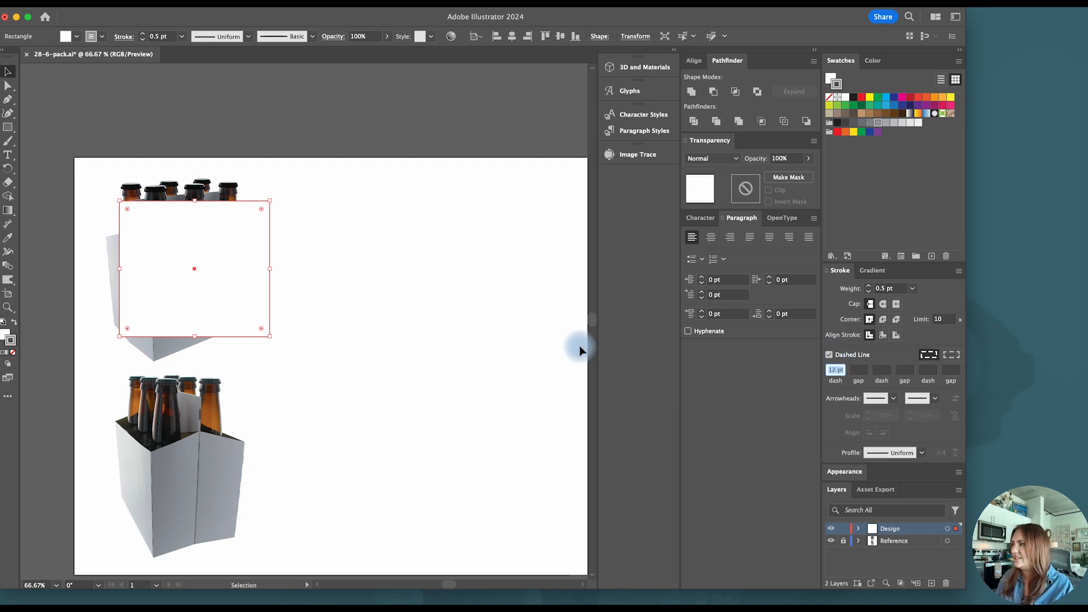
click(412, 302)
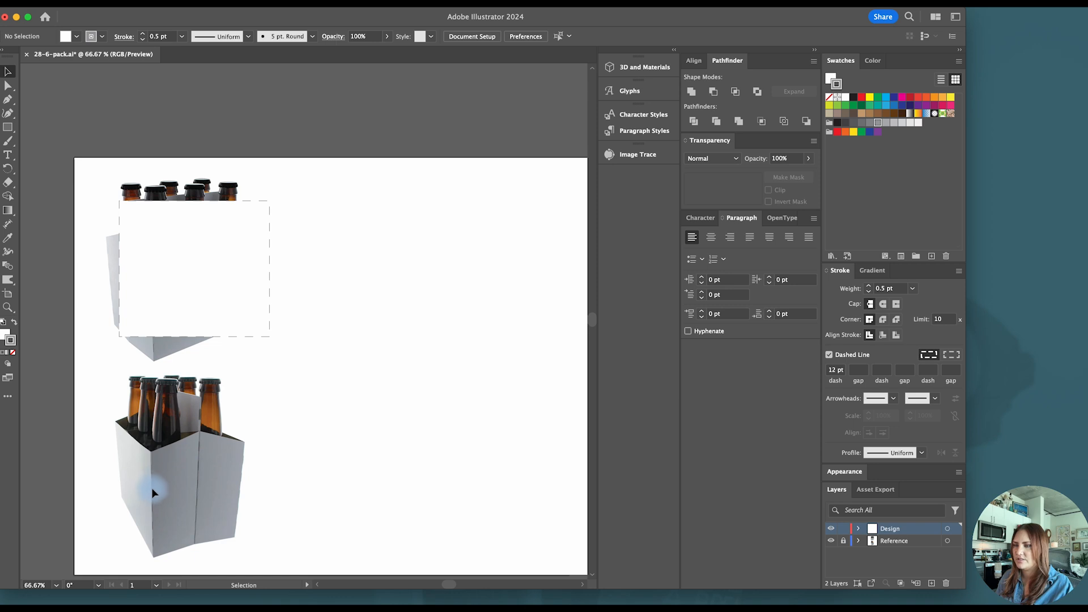
- Set the dash length of the rectangle's outline to 18 pt
click(189, 295)
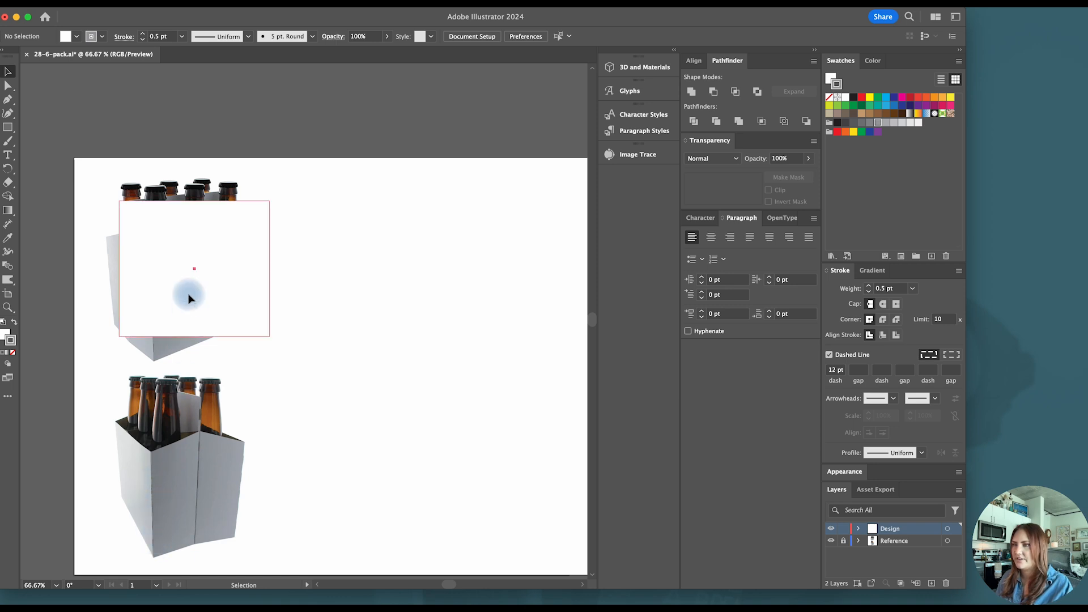
click(400, 316)
click(169, 298)
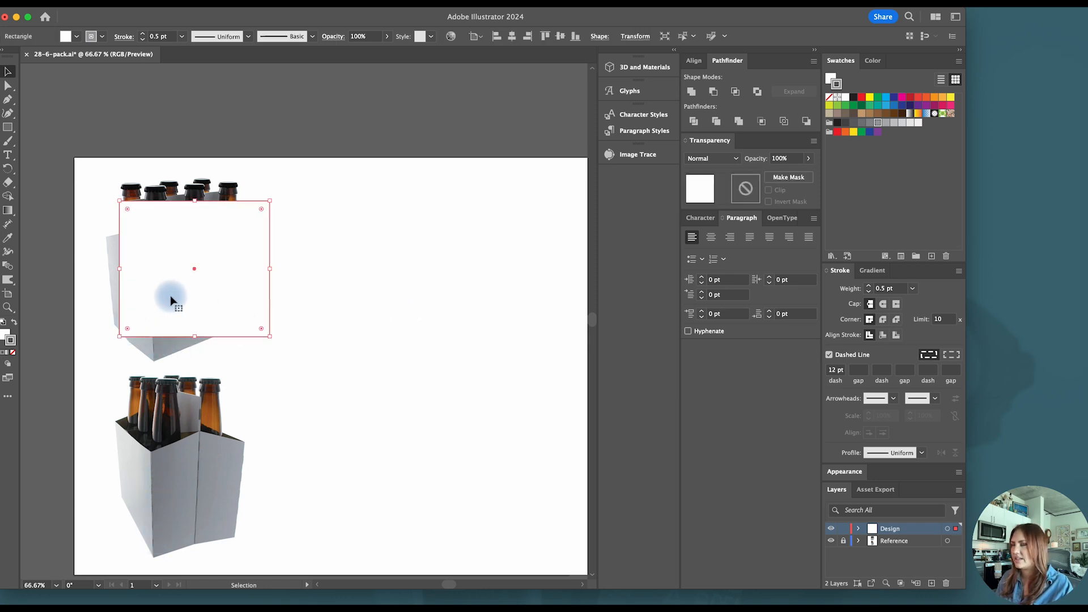
click(831, 356)
click(836, 368)
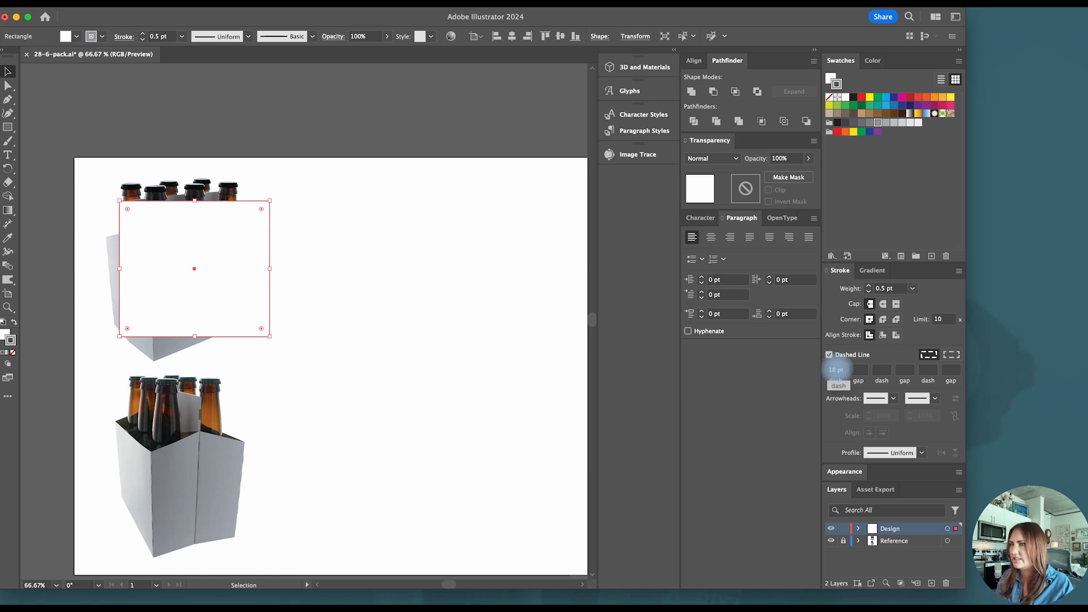
click(350, 286)
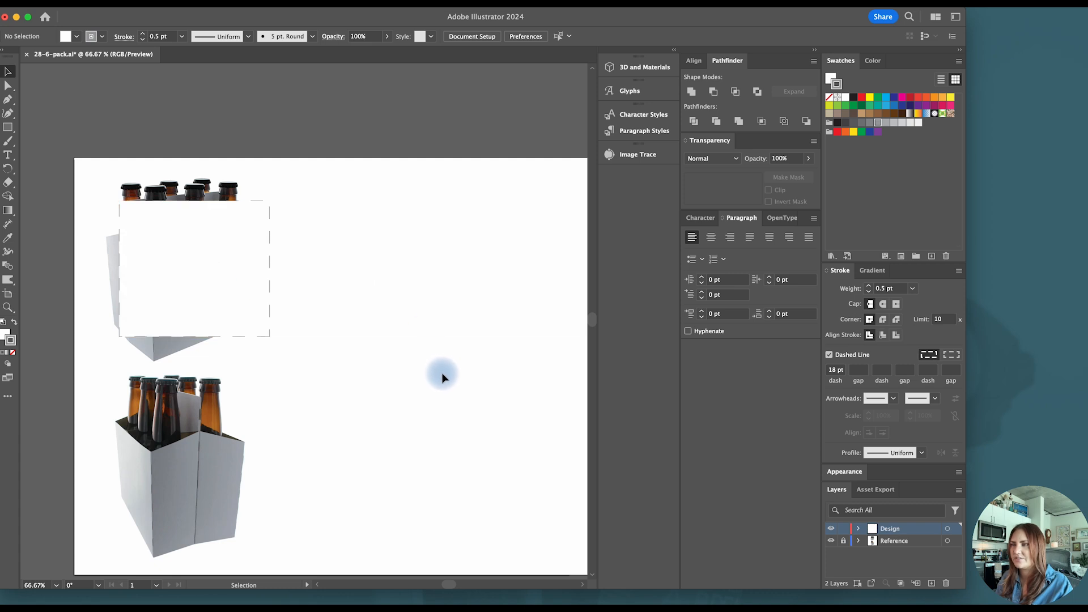
- Align the rectangle's dashes to its corners and path ends, and move it to the empty area right of the upper carton
click(207, 279)
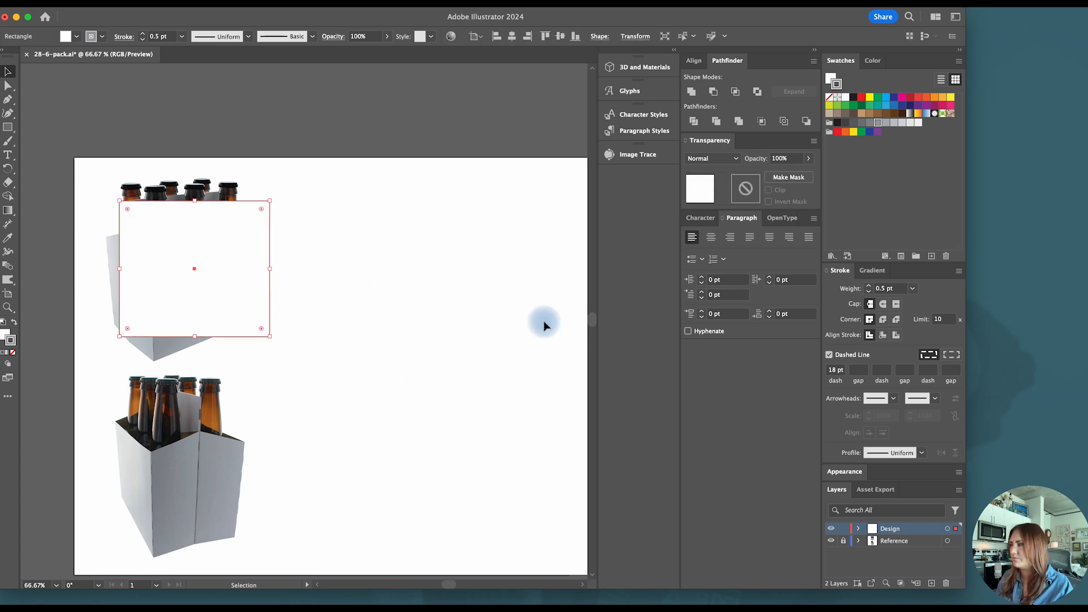
click(951, 357)
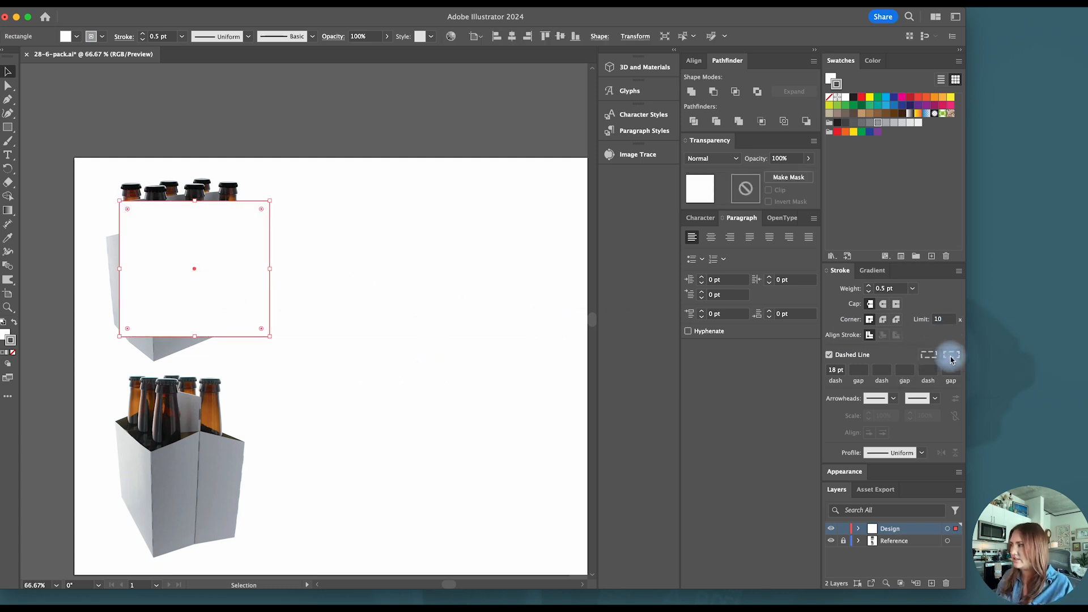
click(97, 348)
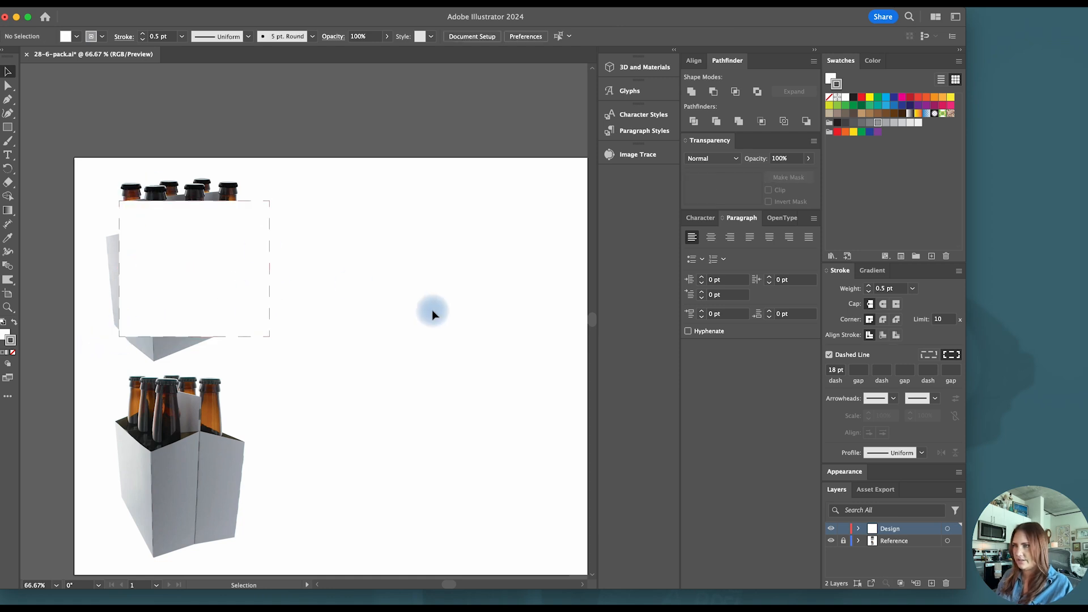
click(217, 275)
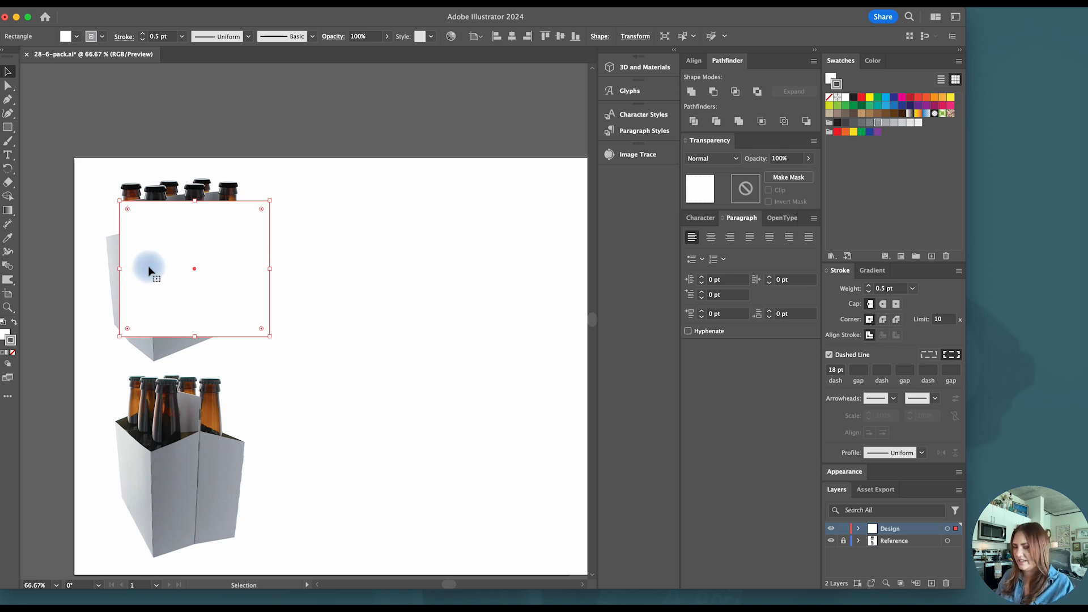
drag(150, 272, 366, 272)
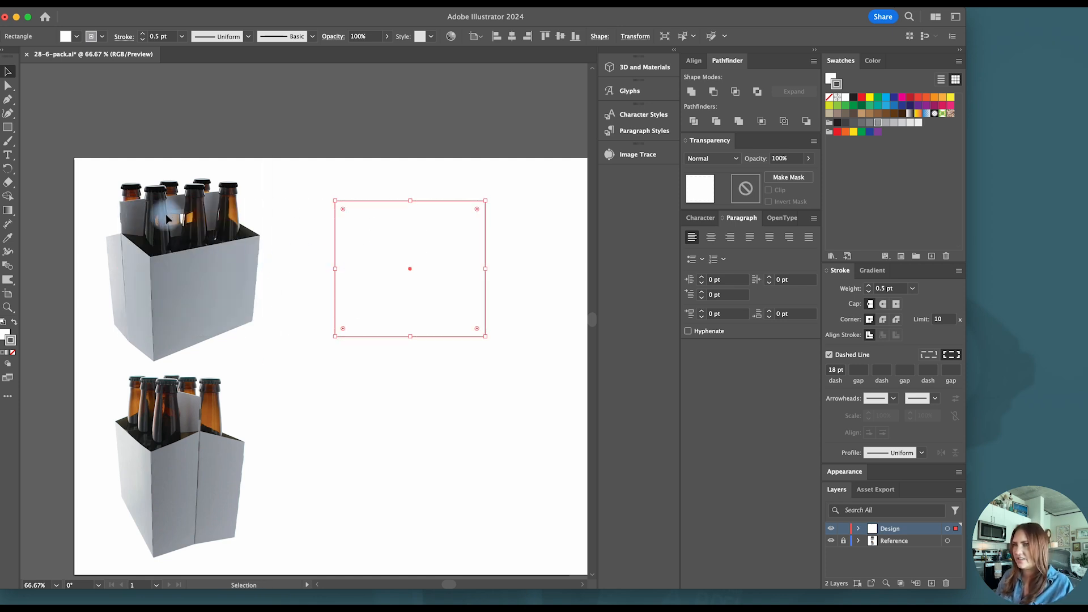
- Draw a small horizontal rectangle for the handle hole between the upper carton and the large rectangle
key(m)
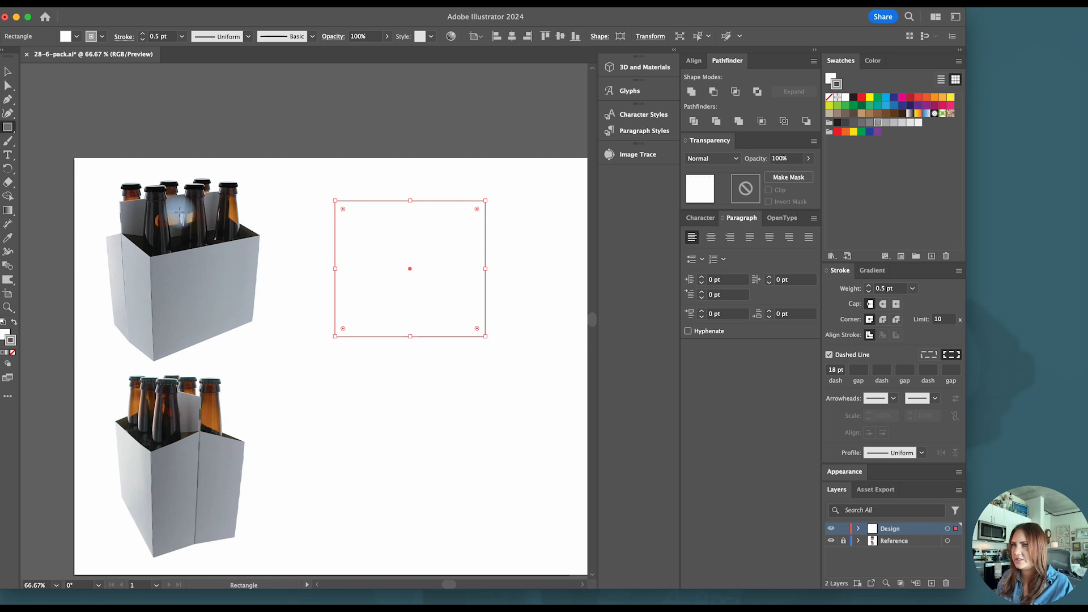
drag(157, 209, 295, 224)
key(v)
scroll(162, 209, up, 2)
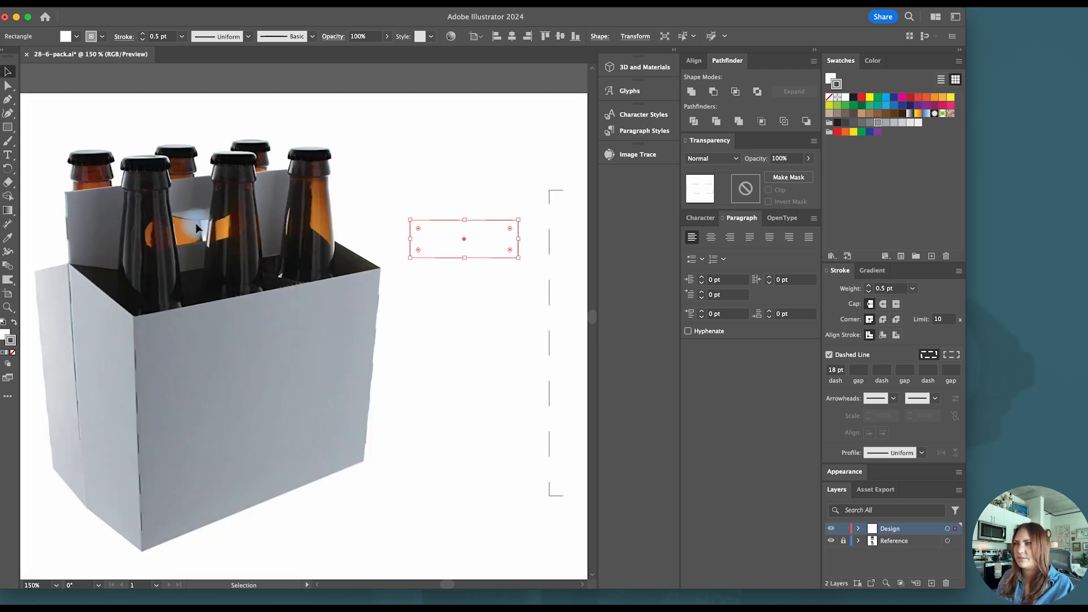
scroll(196, 223, down, 3)
scroll(195, 223, up, 2)
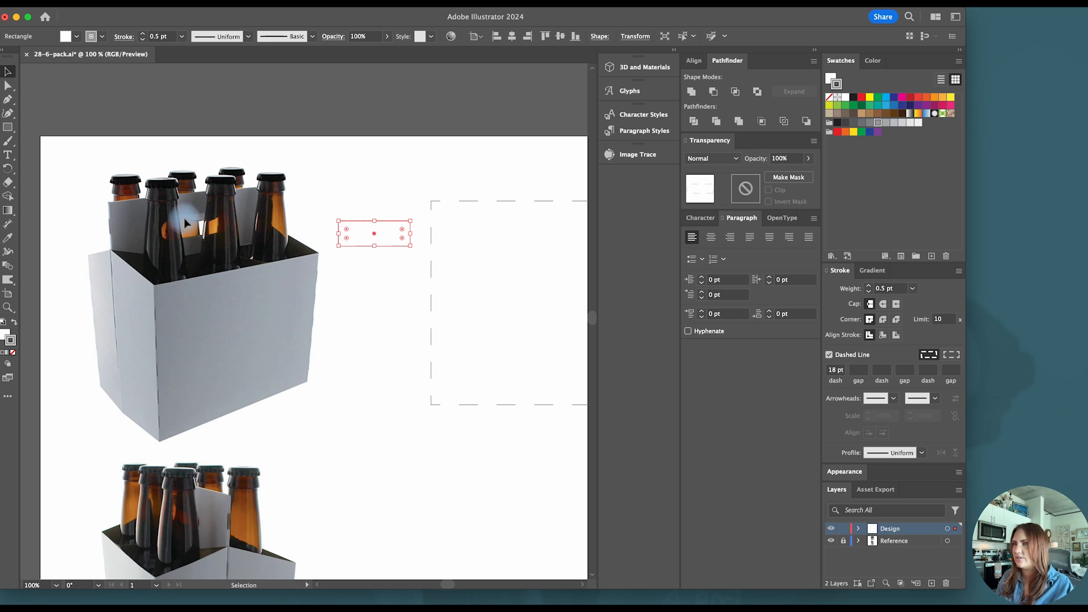
scroll(238, 224, right, 3)
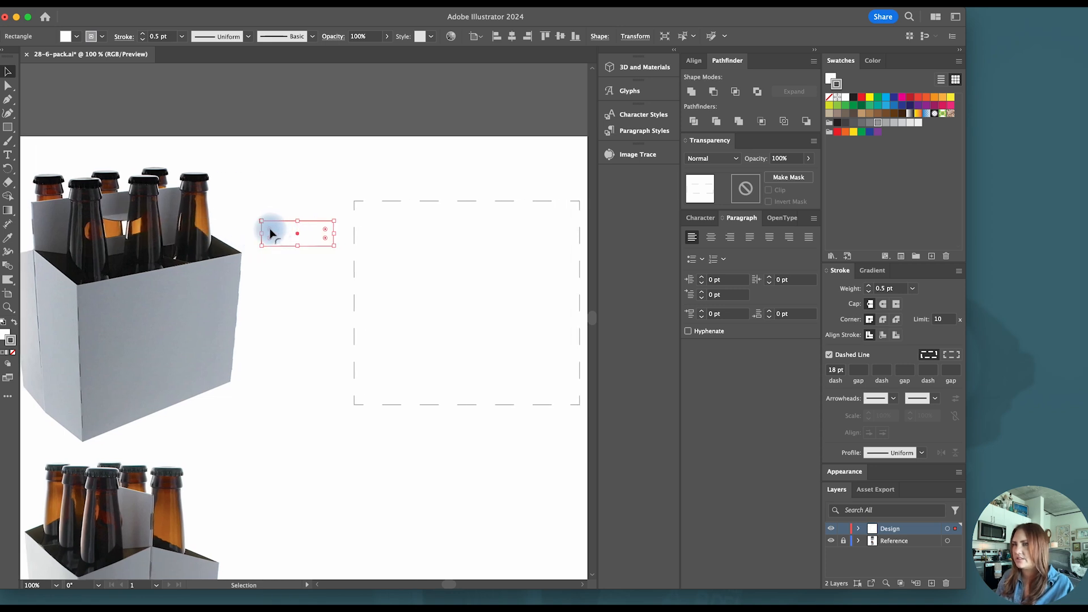
- Fully round the small rectangle's corners into a pill shape and enlarge it slightly
drag(270, 231, 336, 232)
scroll(310, 229, right, 3)
scroll(317, 231, left, 2)
- Align the pill shape and the large rectangle on their horizontal centres
drag(286, 189, 413, 299)
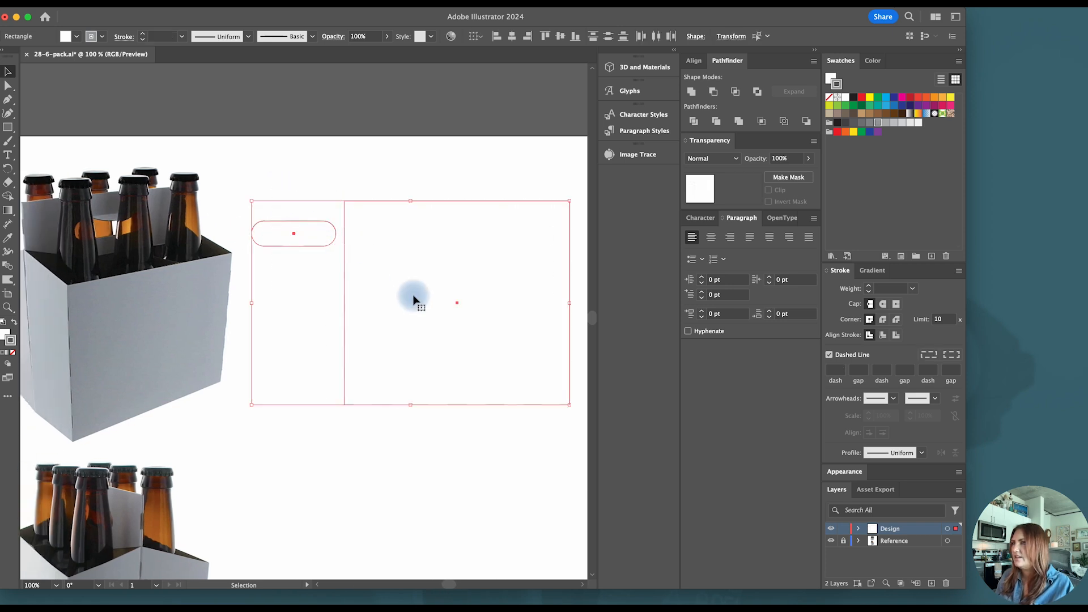
click(511, 37)
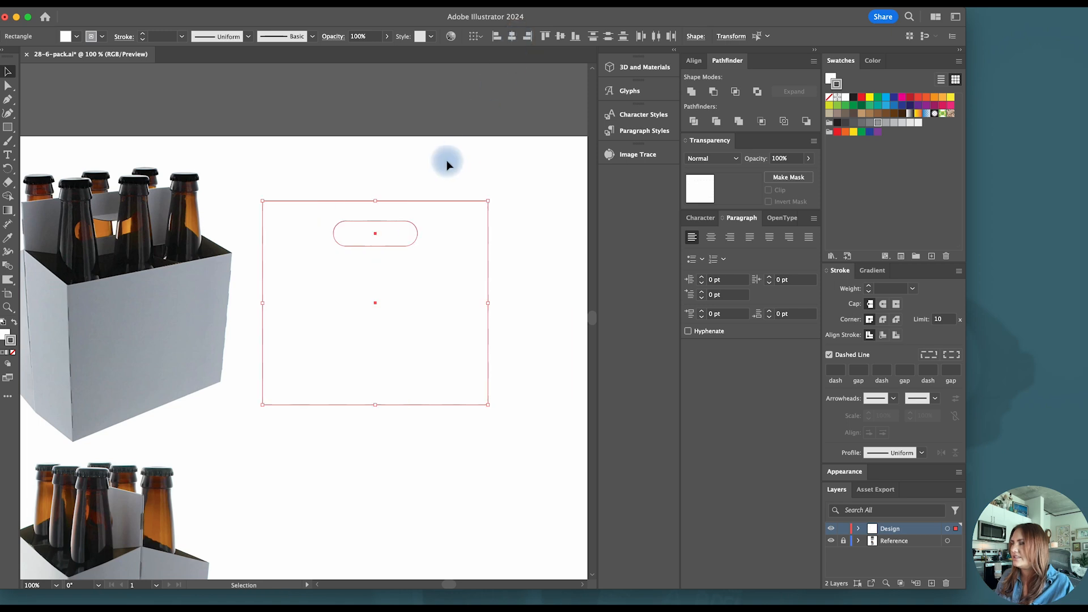
click(367, 192)
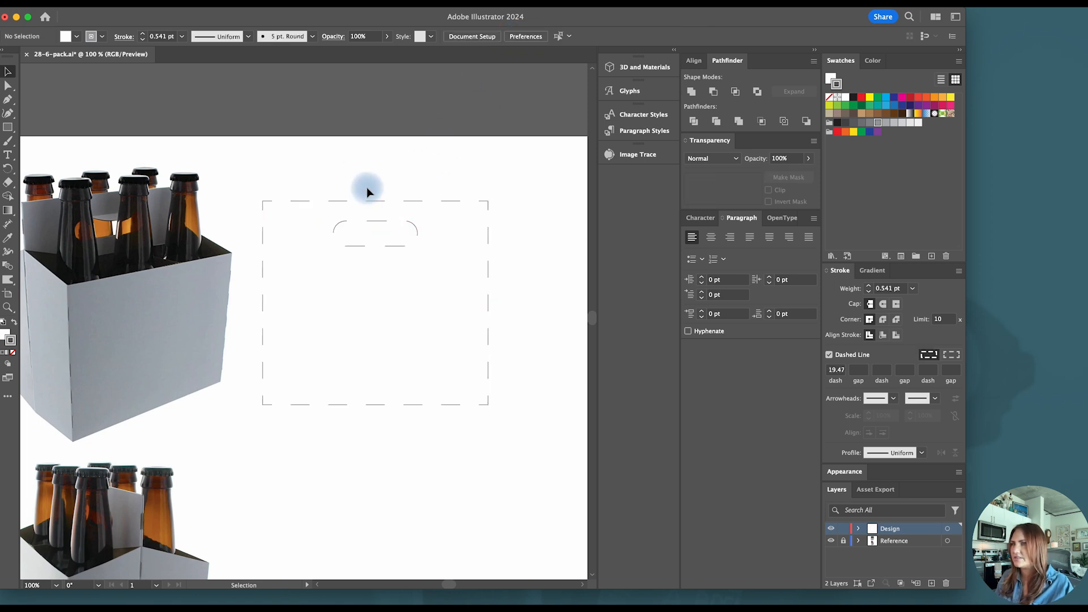
- Fit the panel's height and the handle's position against the upper carton, and return both shapes to the empty area beside it
click(400, 251)
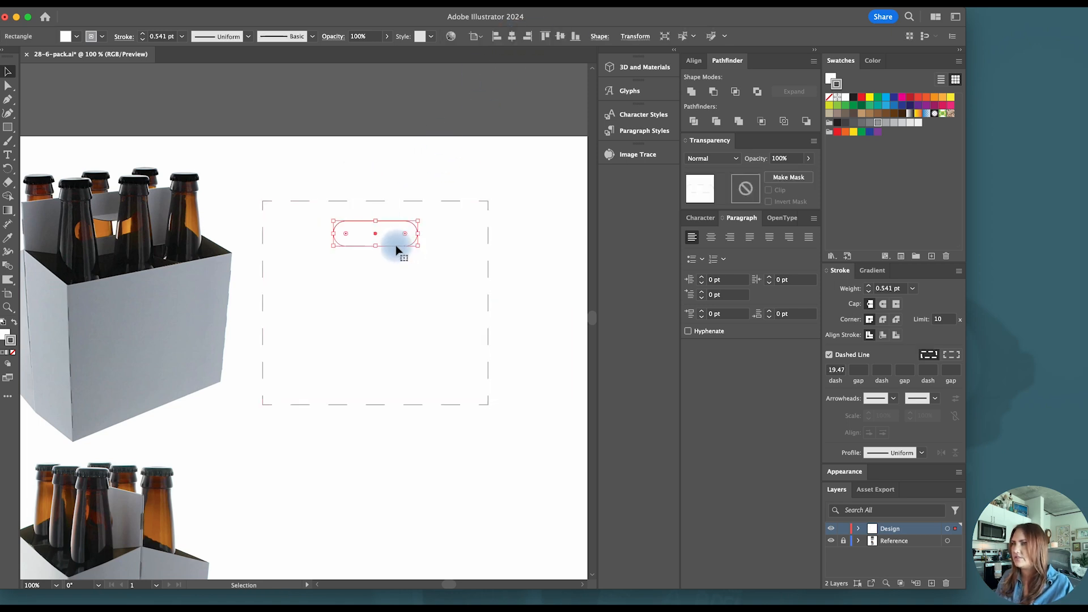
drag(401, 184, 344, 271)
drag(394, 204, 150, 200)
click(158, 226)
click(335, 231)
drag(187, 236, 188, 230)
shift+click(146, 301)
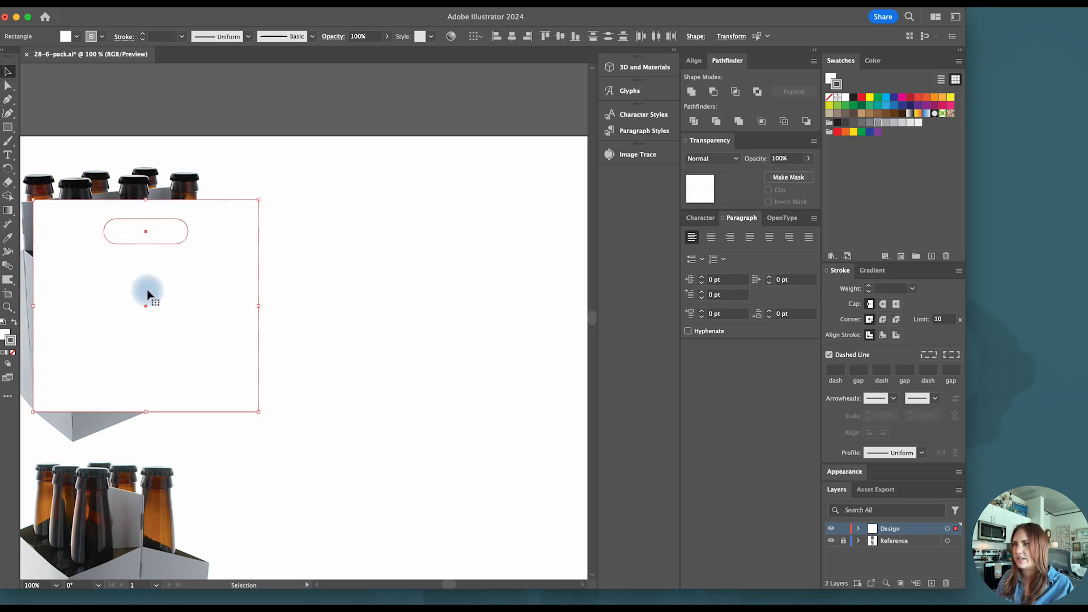
drag(145, 301, 407, 306)
- Subtract the pill shape from the large rectangle with Minus Front to cut the handle hole
scroll(499, 301, right, 3)
click(503, 300)
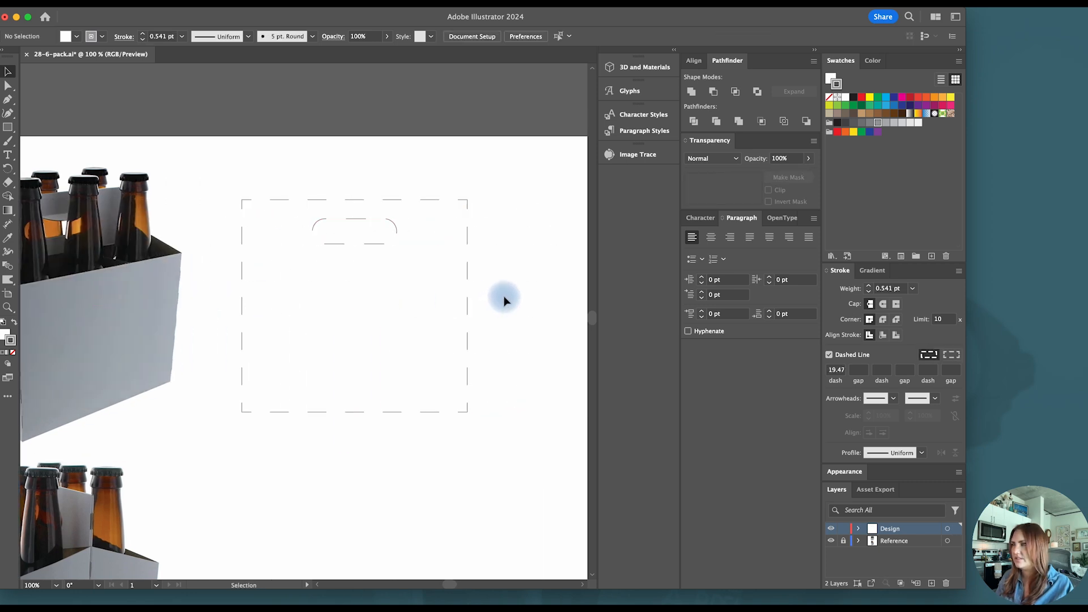
drag(502, 299, 267, 170)
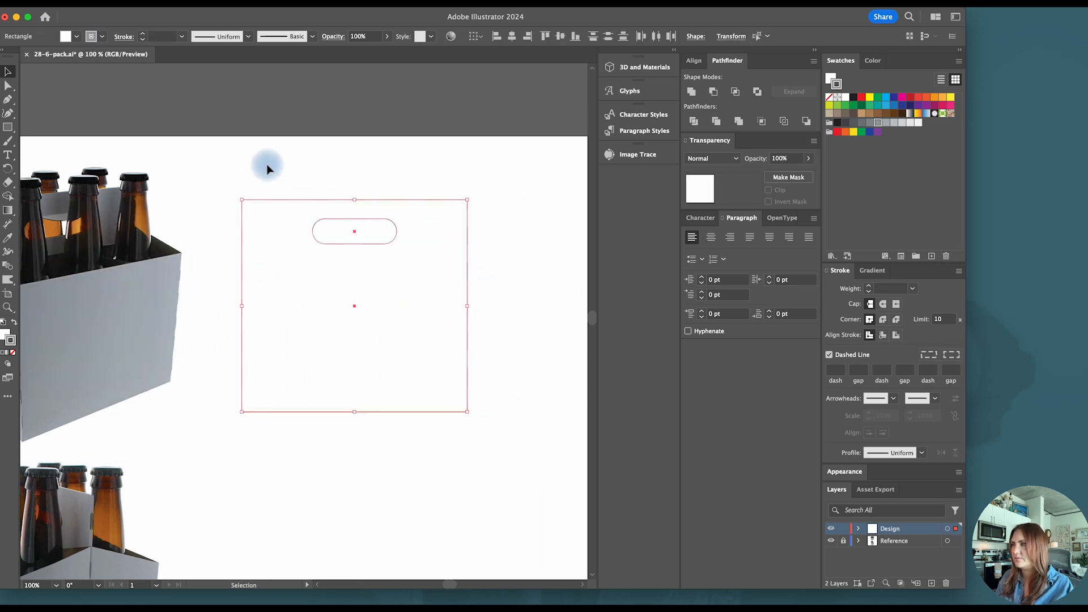
click(713, 92)
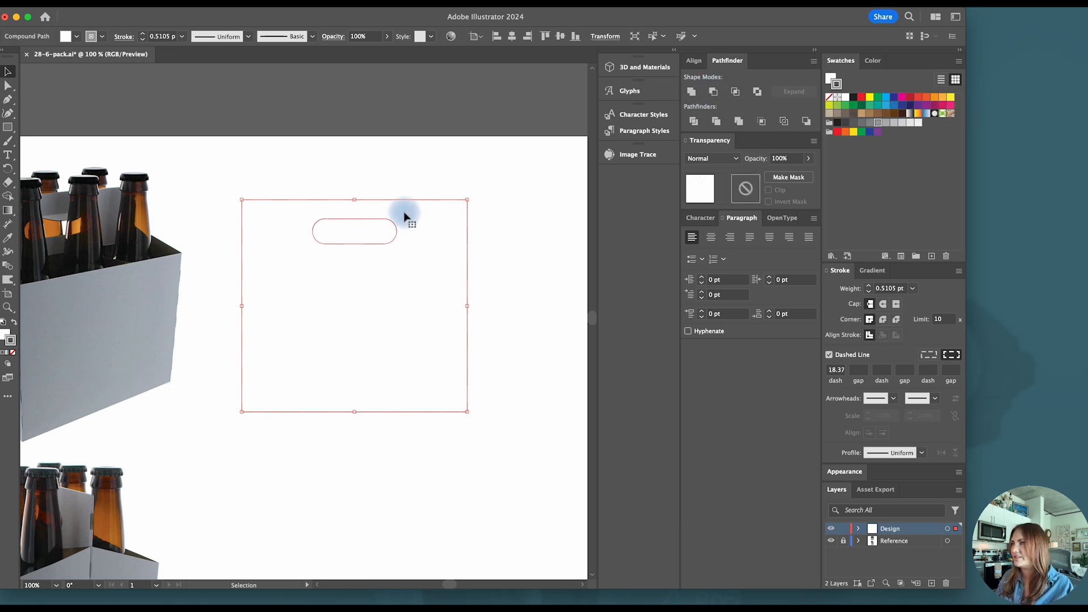
click(400, 176)
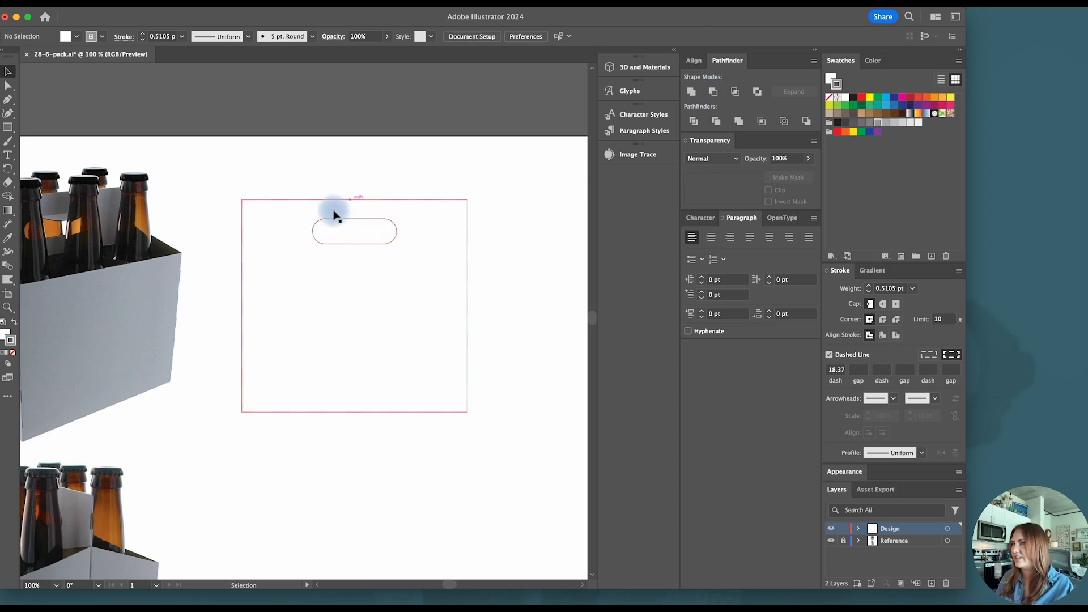
click(399, 209)
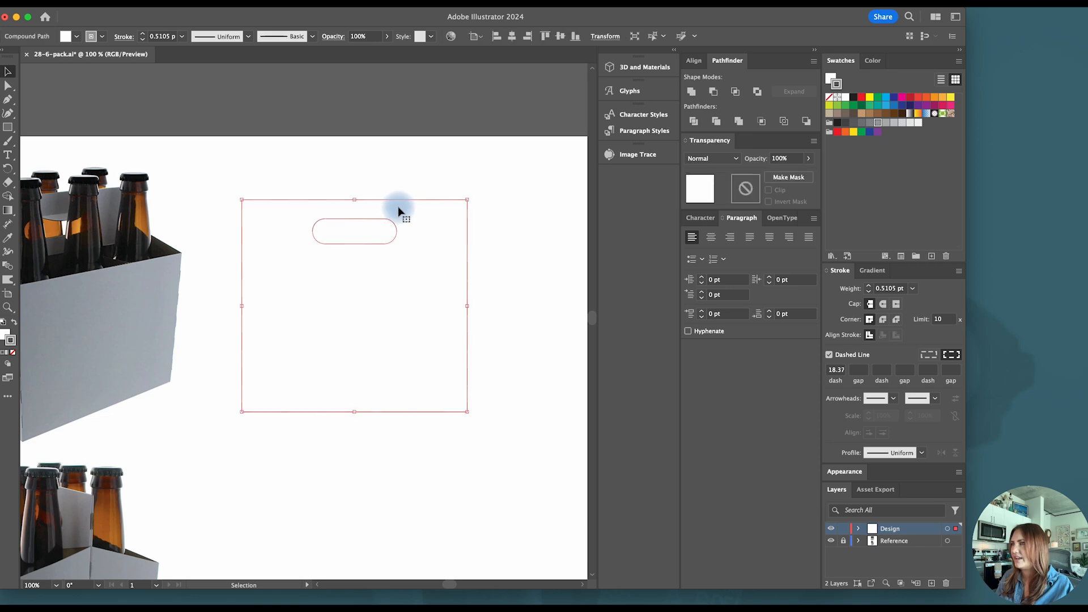
- Apply a 3D Extrude with a depth of 0.01 in to the handle panel
click(635, 69)
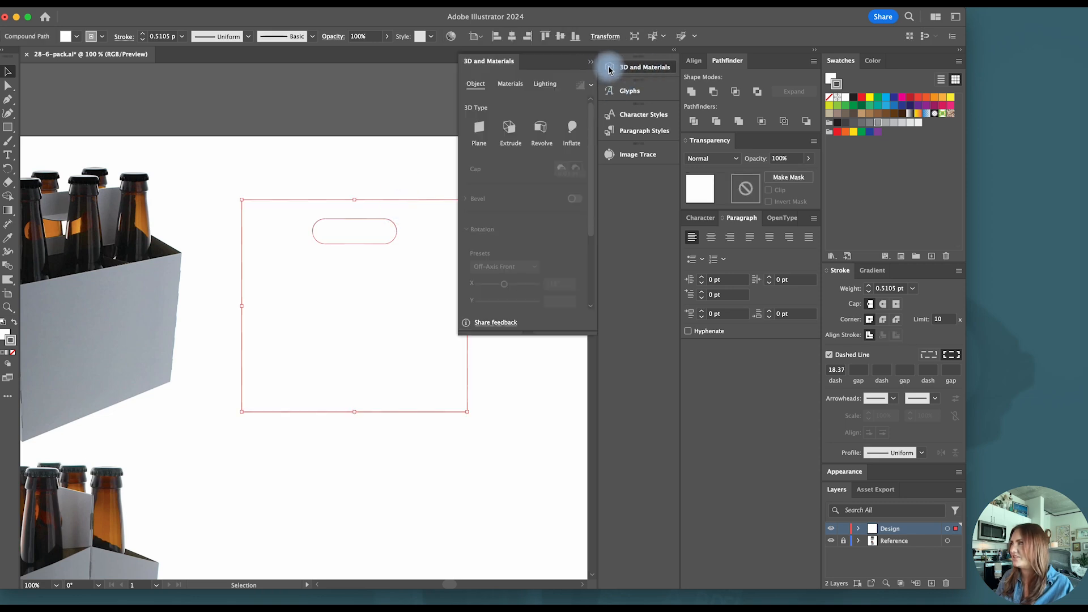
click(302, 8)
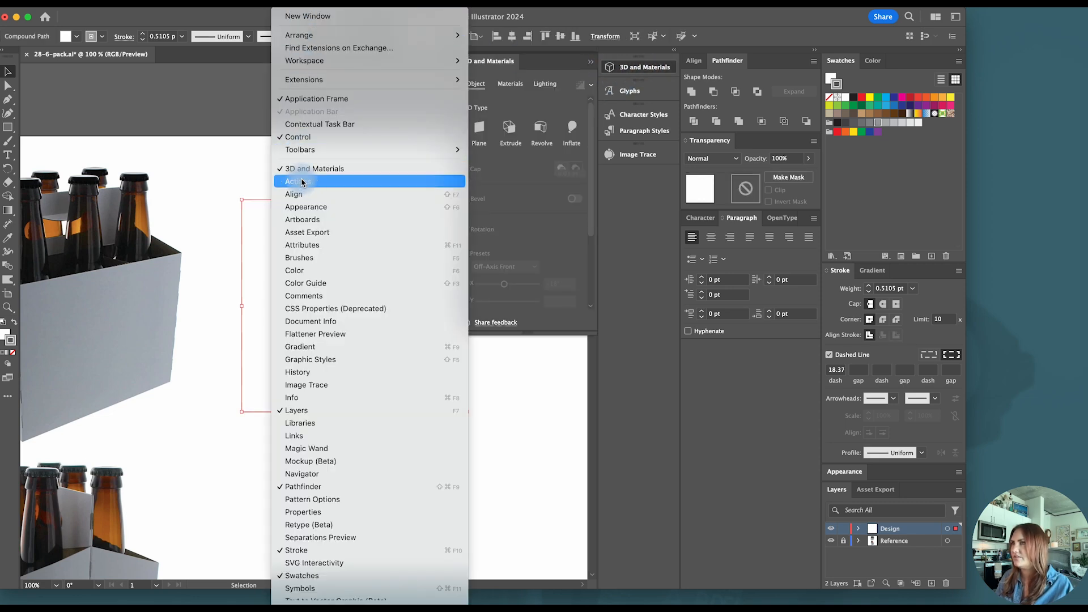
click(226, 162)
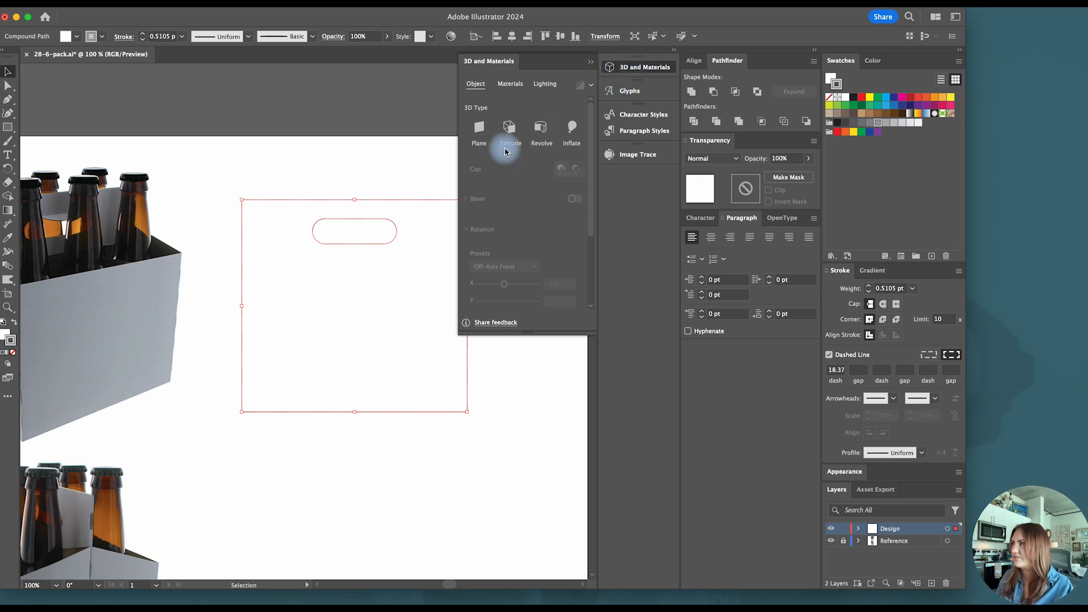
click(509, 130)
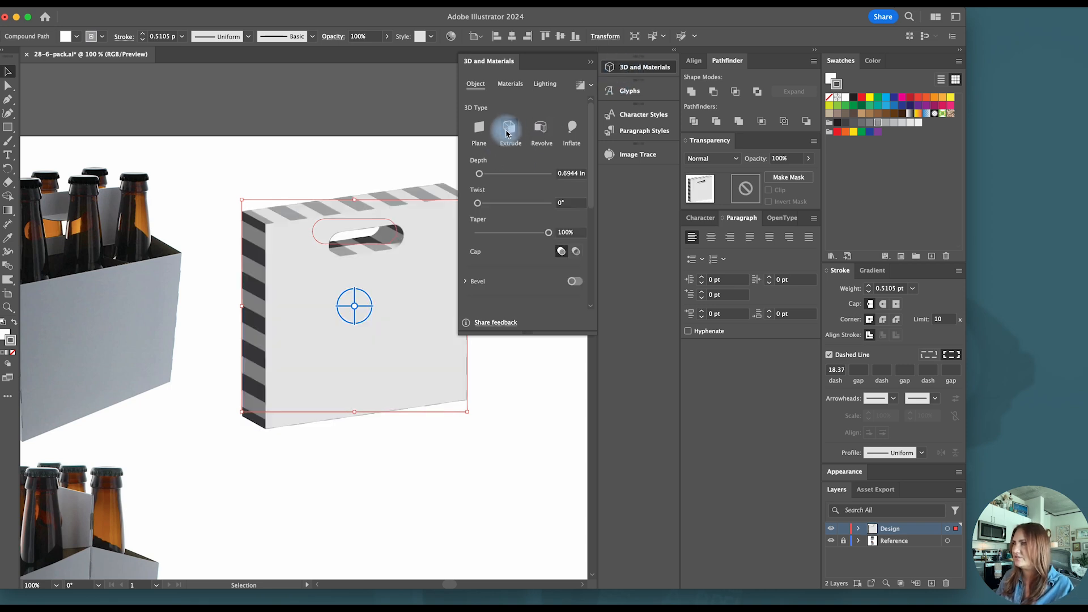
click(565, 179)
click(572, 179)
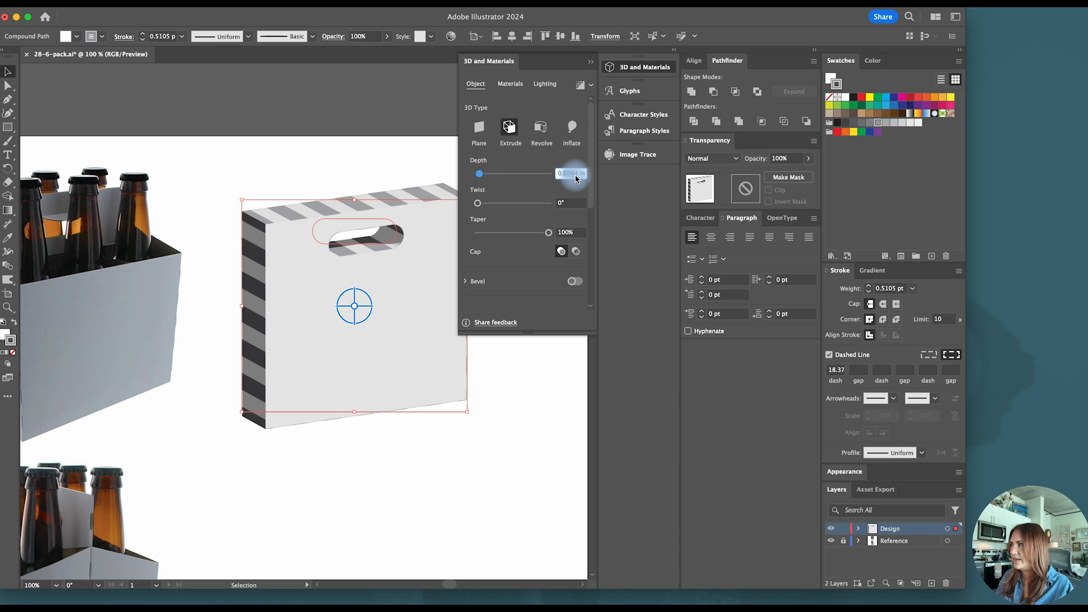
text(0)
key(Return)
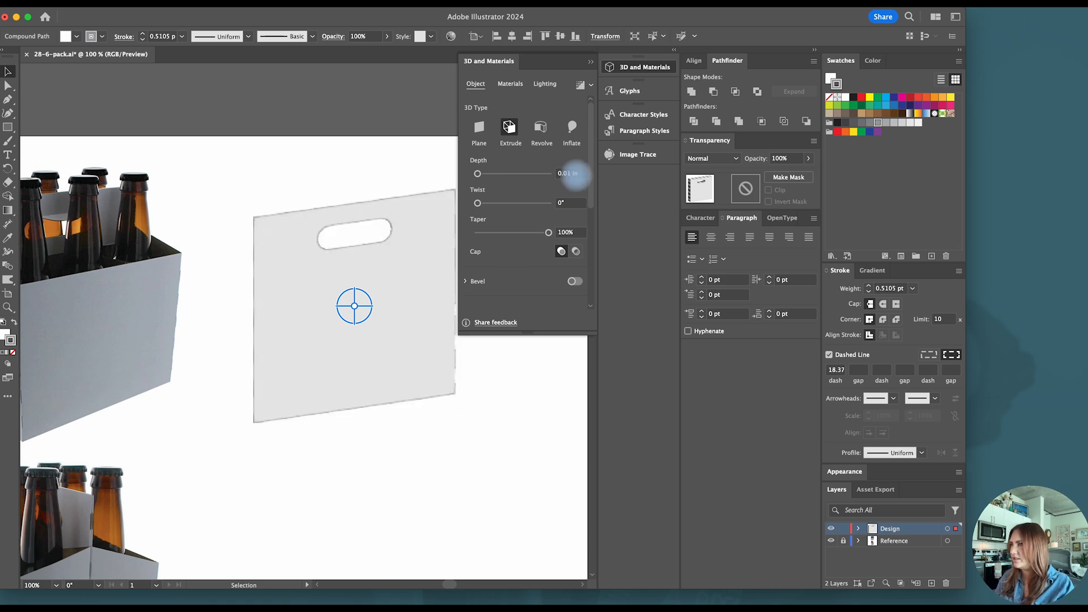
click(366, 192)
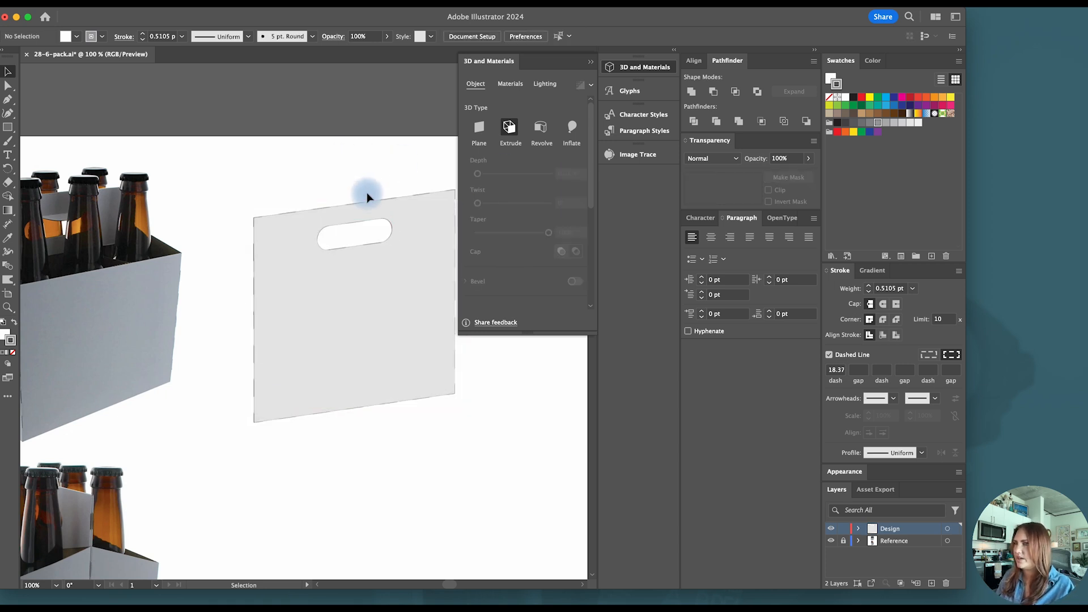
click(309, 165)
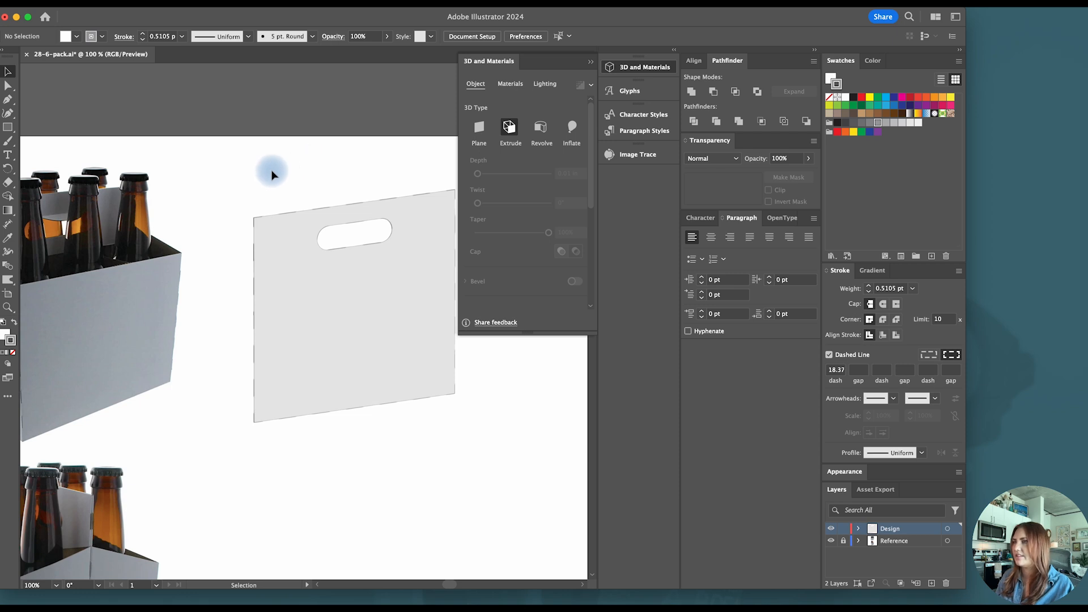
click(239, 267)
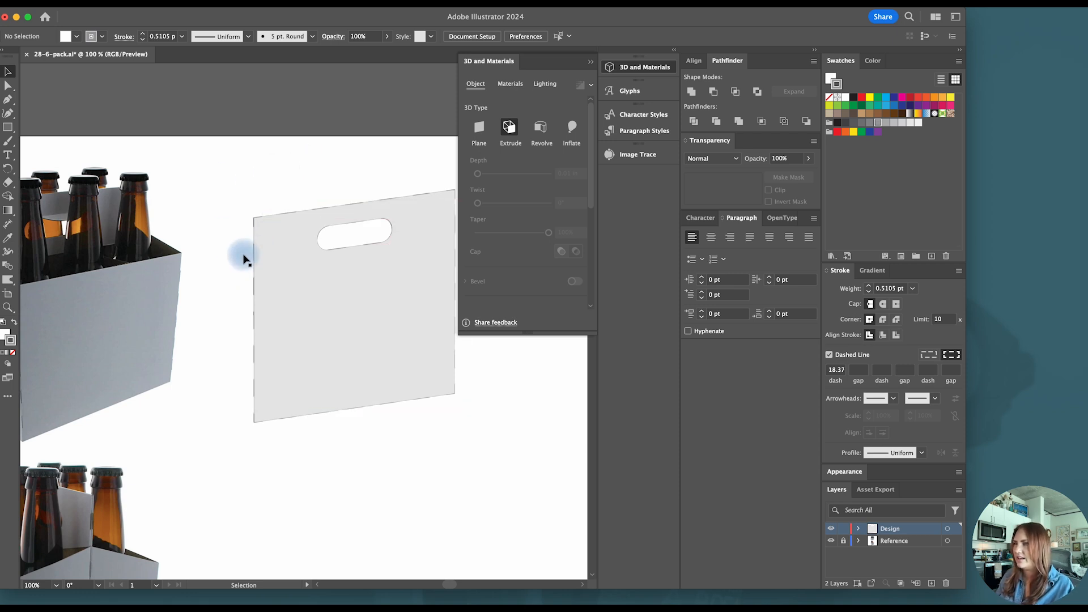
- Draw a narrow upright rectangle over the outer half of the lower carton's end, starting at the centre seam's base
scroll(244, 255, left, 3)
scroll(270, 267, down, 1)
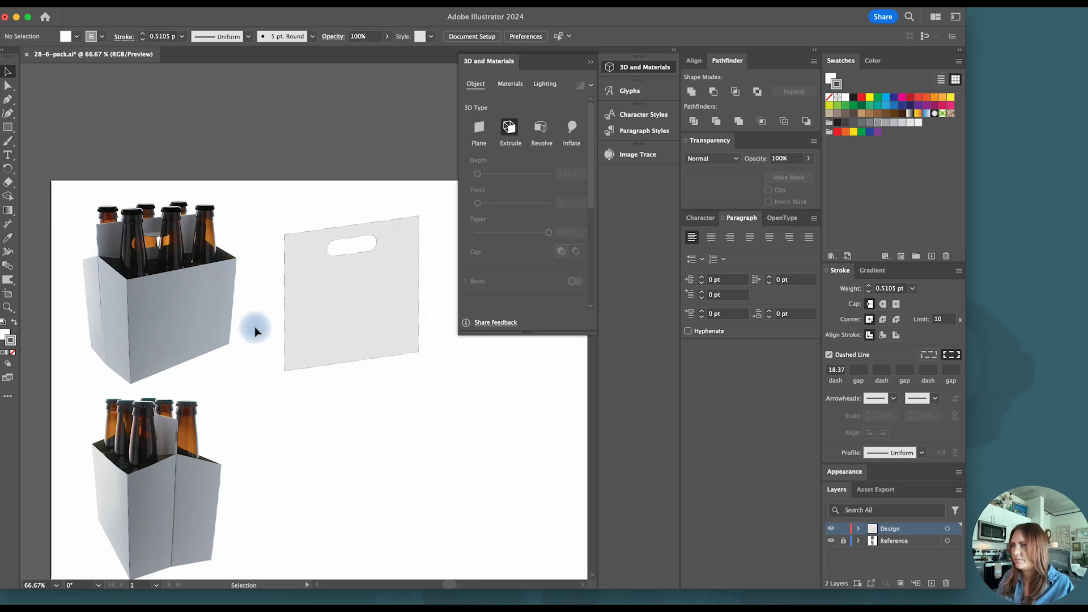
scroll(148, 449, down, 3)
scroll(125, 451, up, 1)
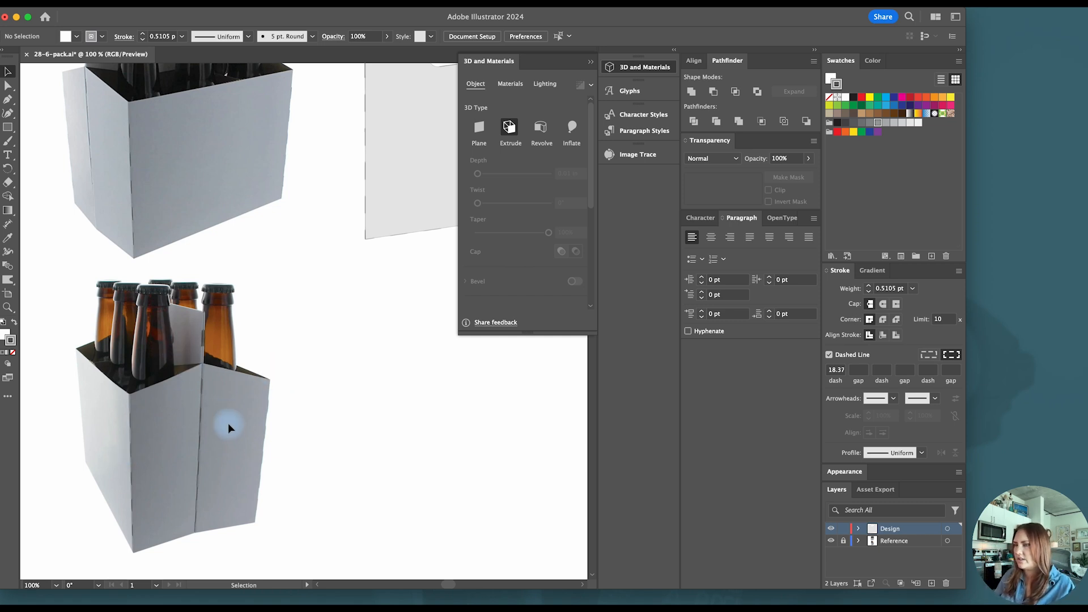
key(m)
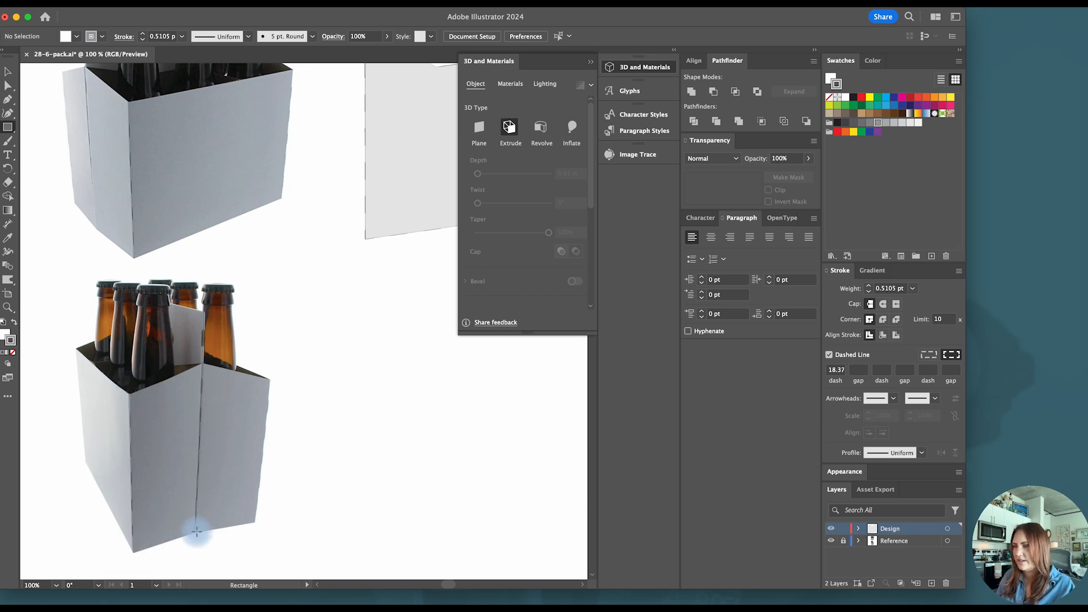
drag(196, 533, 266, 360)
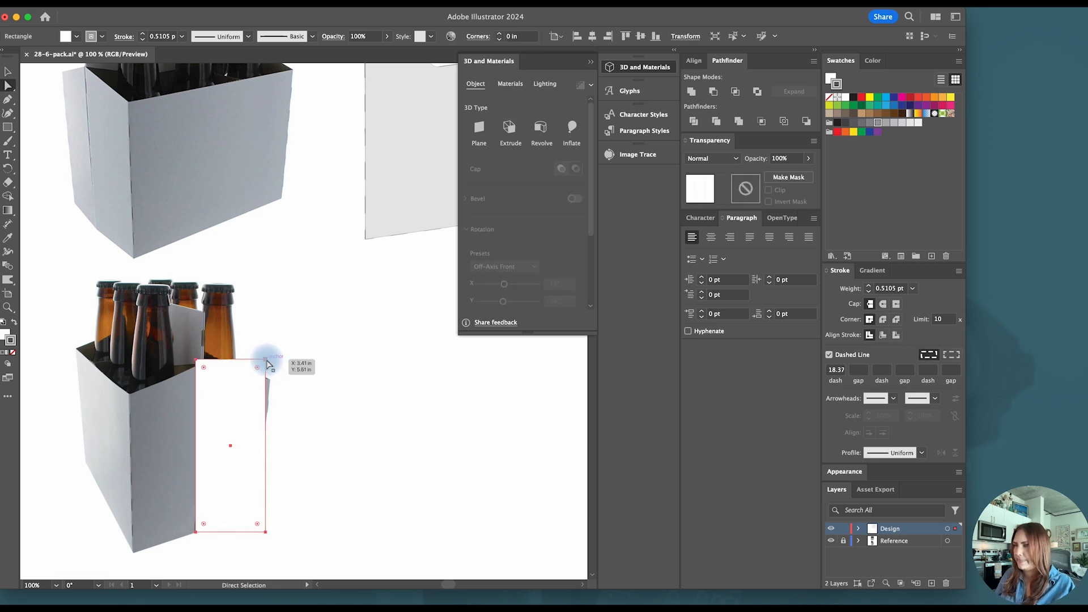
- Lower the narrow rectangle's outer top corner to match the carton's sloped edge, and move the shape to the empty area beside the lower carton
key(a)
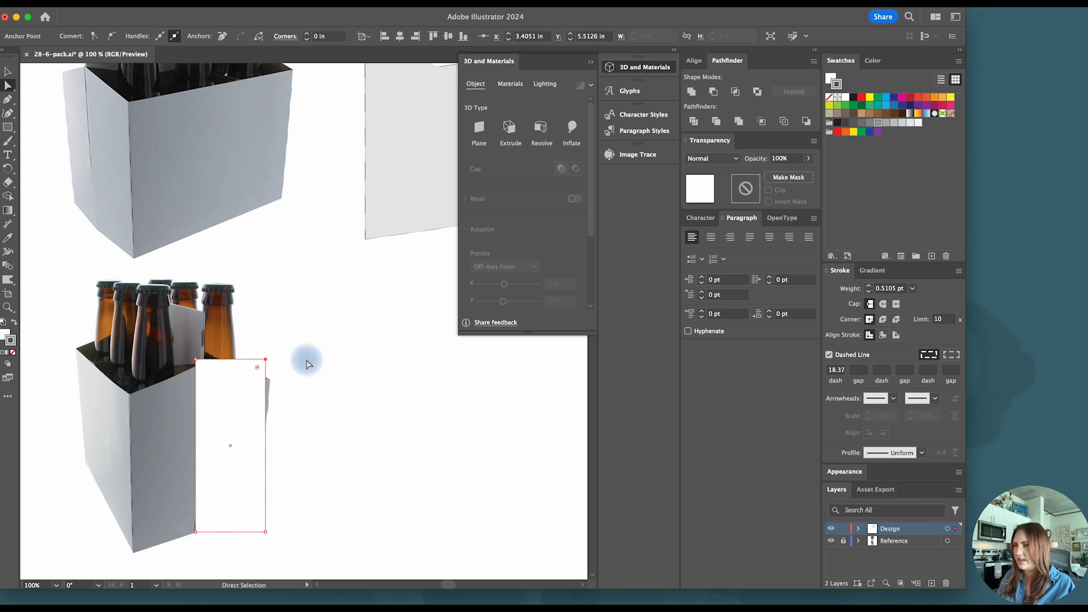
click(265, 360)
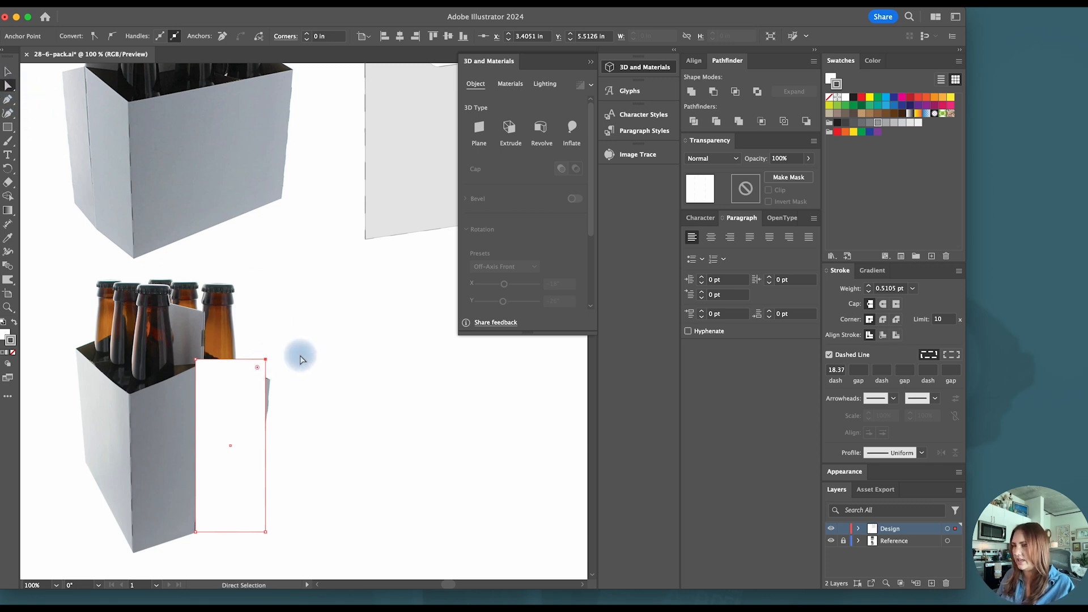
key(shift+Down)
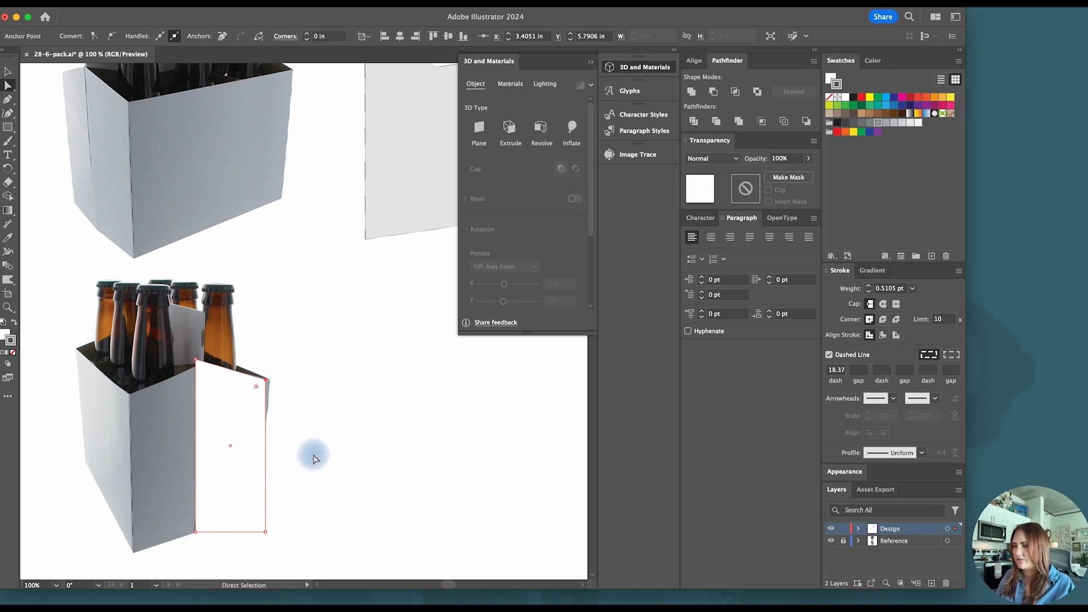
key(v)
click(314, 384)
drag(245, 416, 388, 415)
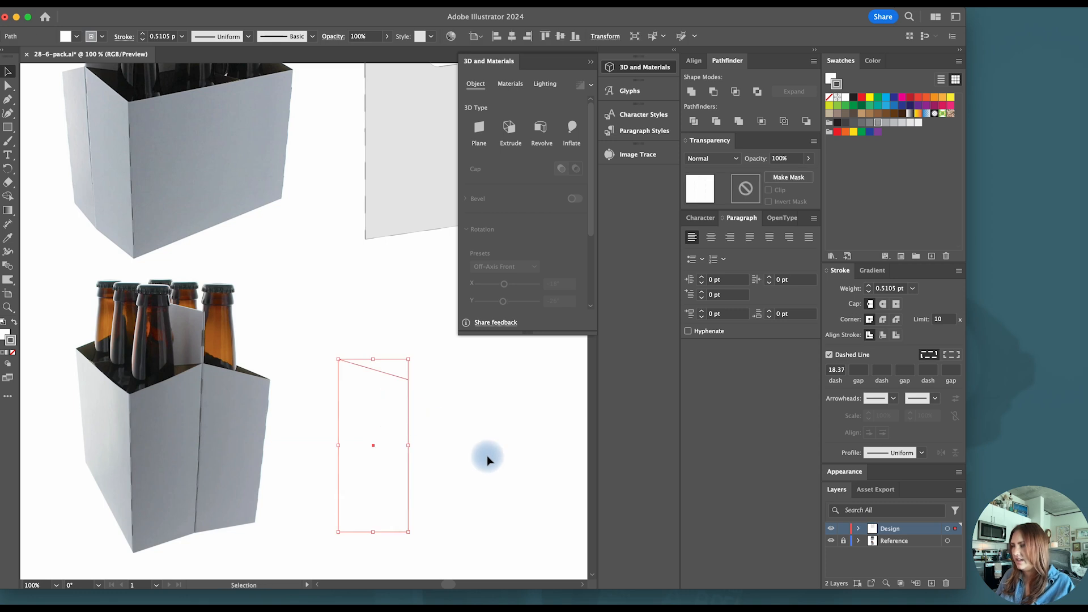
click(489, 458)
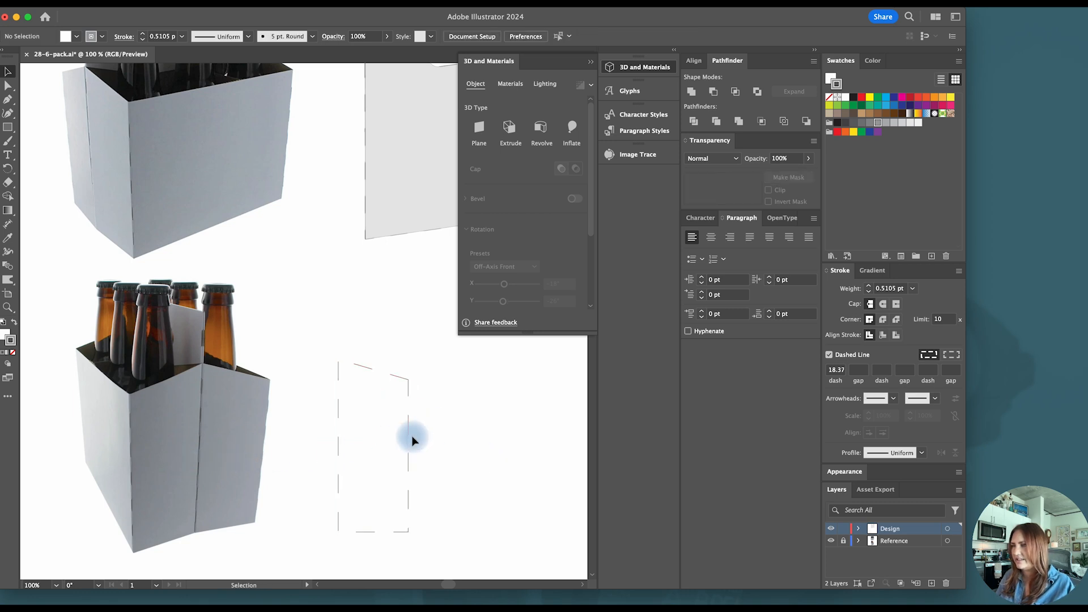
- Apply a 3D Extrude with a depth of 0.01 in to the slanted side panel
click(389, 445)
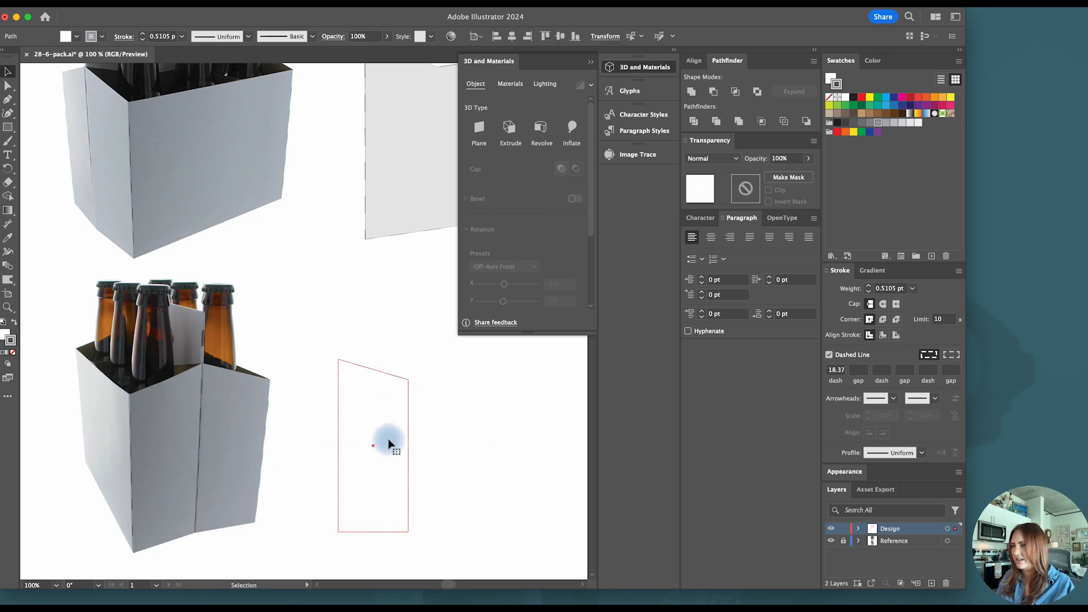
click(509, 127)
click(565, 176)
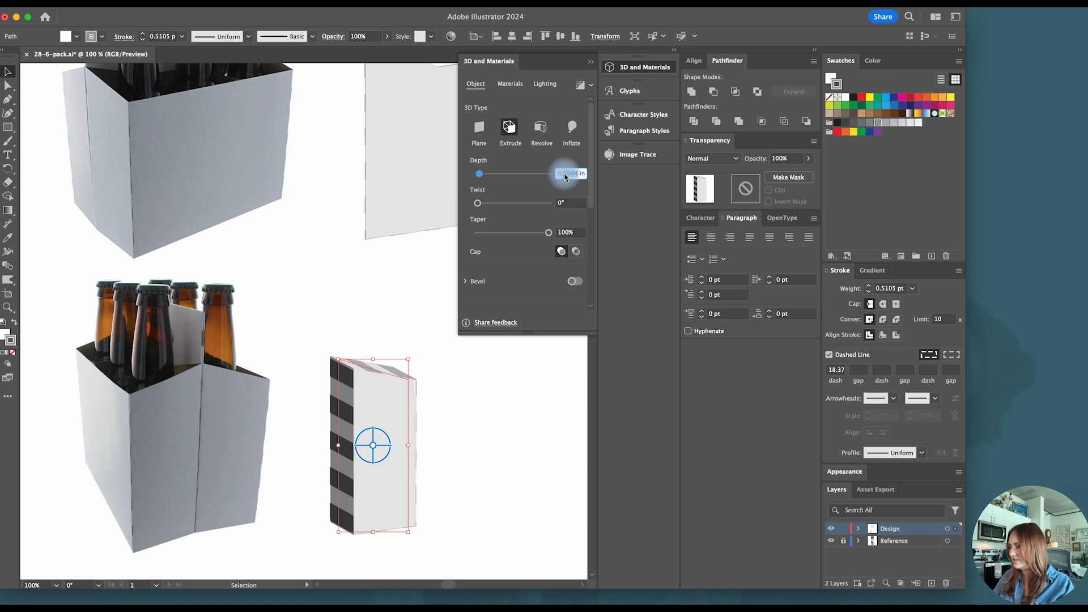
text(0.01)
key(Return)
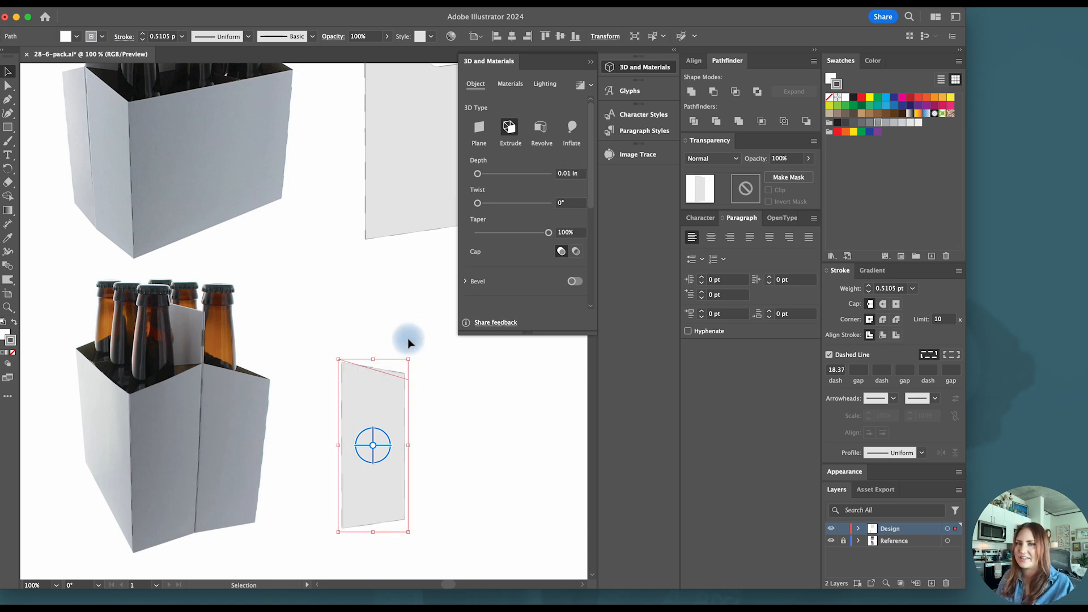
click(466, 382)
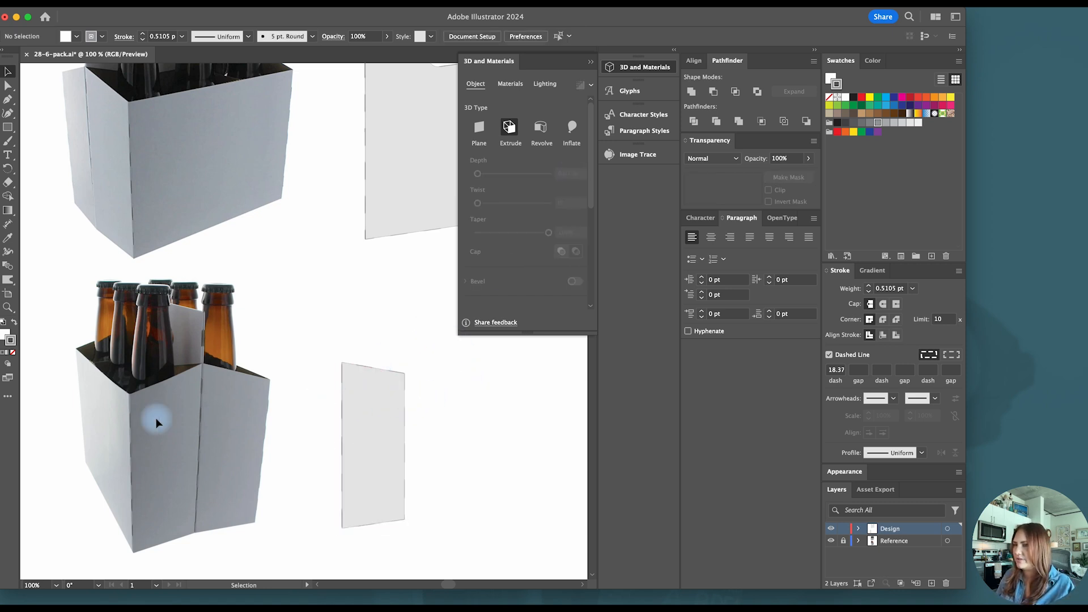
- Duplicate the extruded handle panel and place the copy beside the slanted side panel
scroll(316, 403, right, 2)
scroll(316, 403, down, 1)
scroll(316, 403, right, 5)
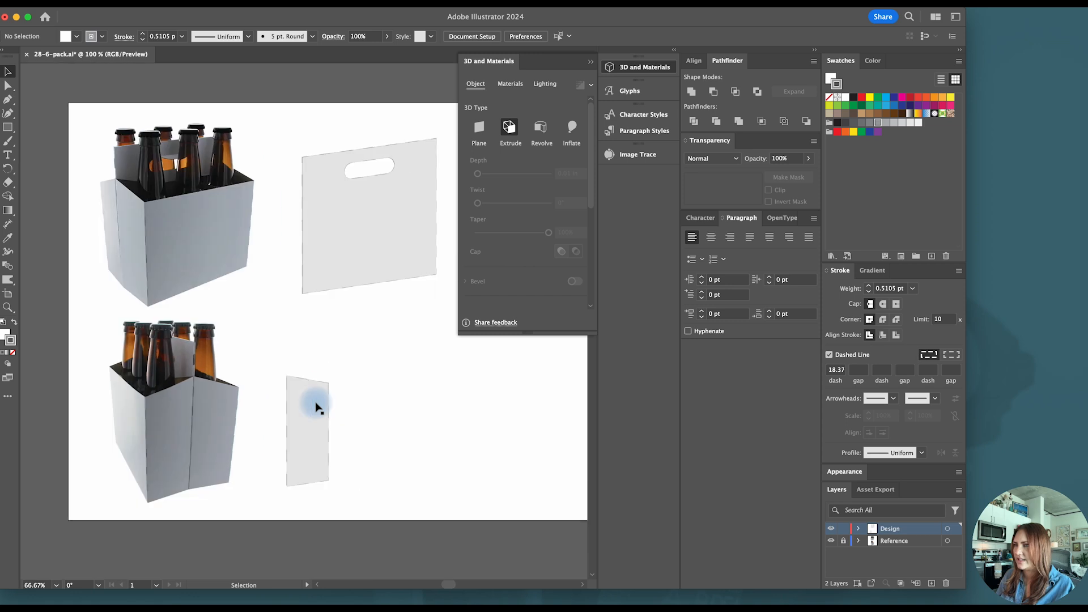
scroll(316, 404, up, 2)
scroll(315, 404, left, 2)
click(289, 286)
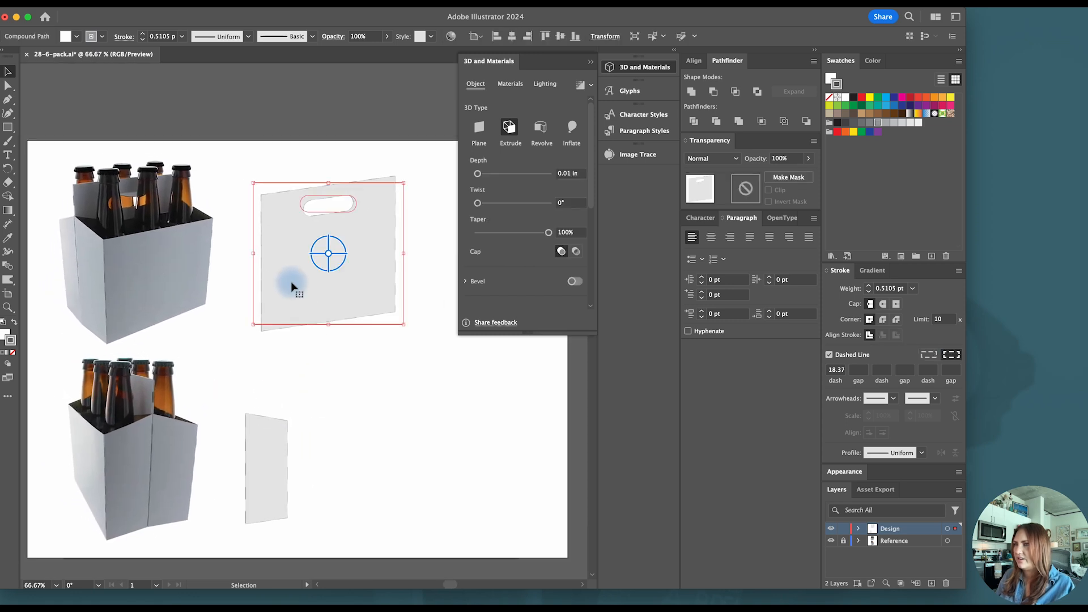
click(272, 436)
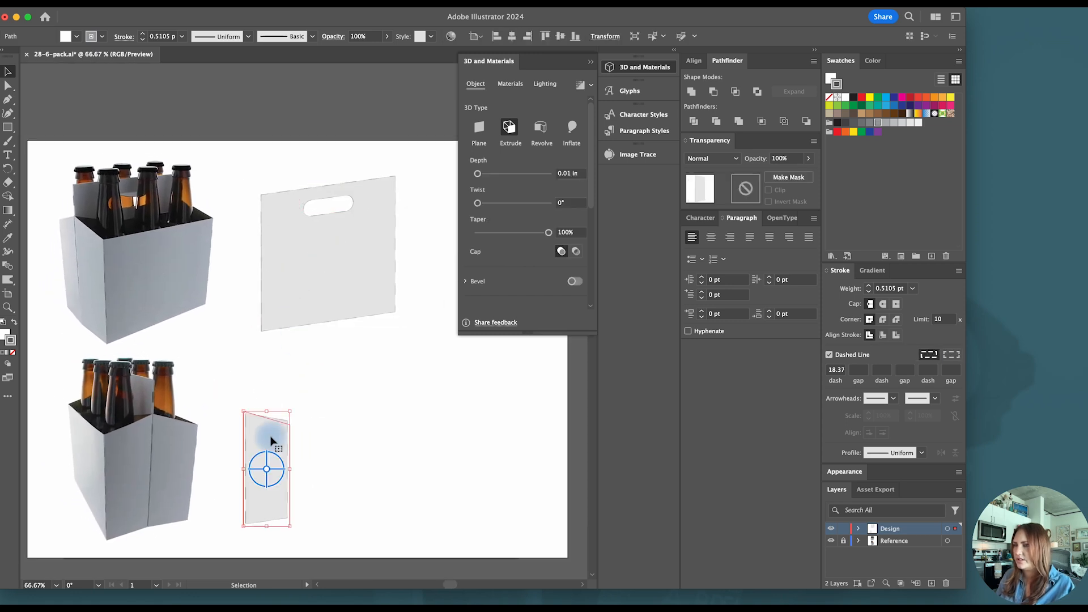
click(304, 291)
click(290, 255)
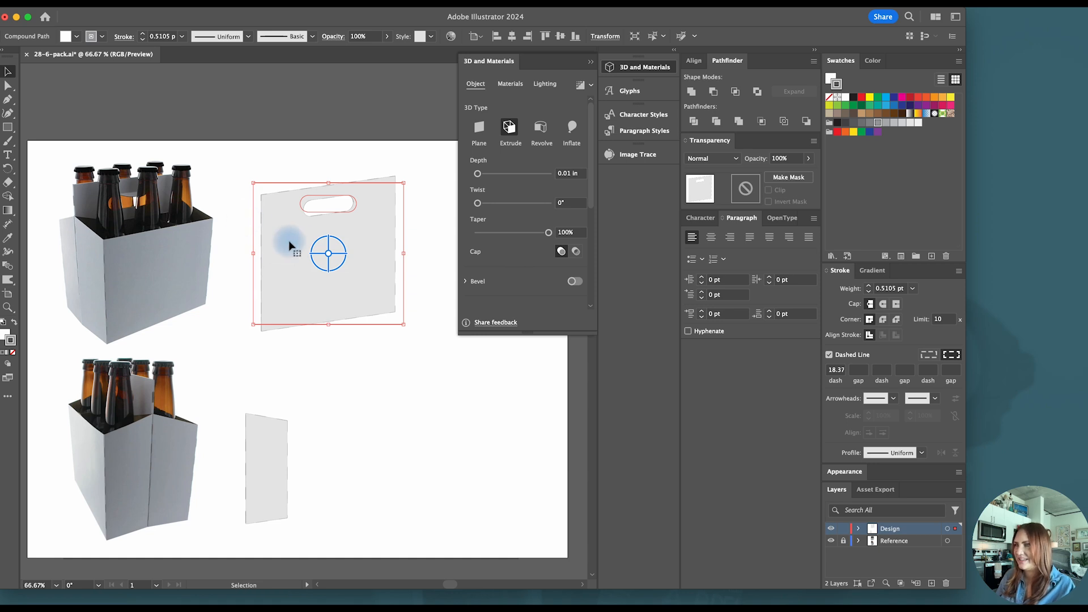
drag(284, 242, 343, 432)
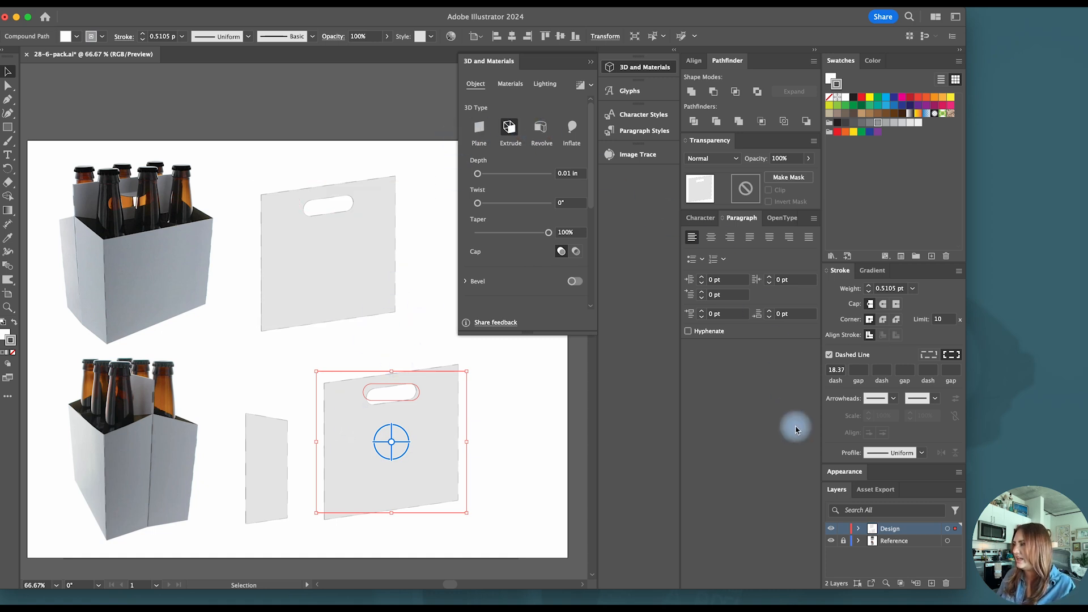
- Hide the 3D and Materials effect on the copied handle panel
click(845, 472)
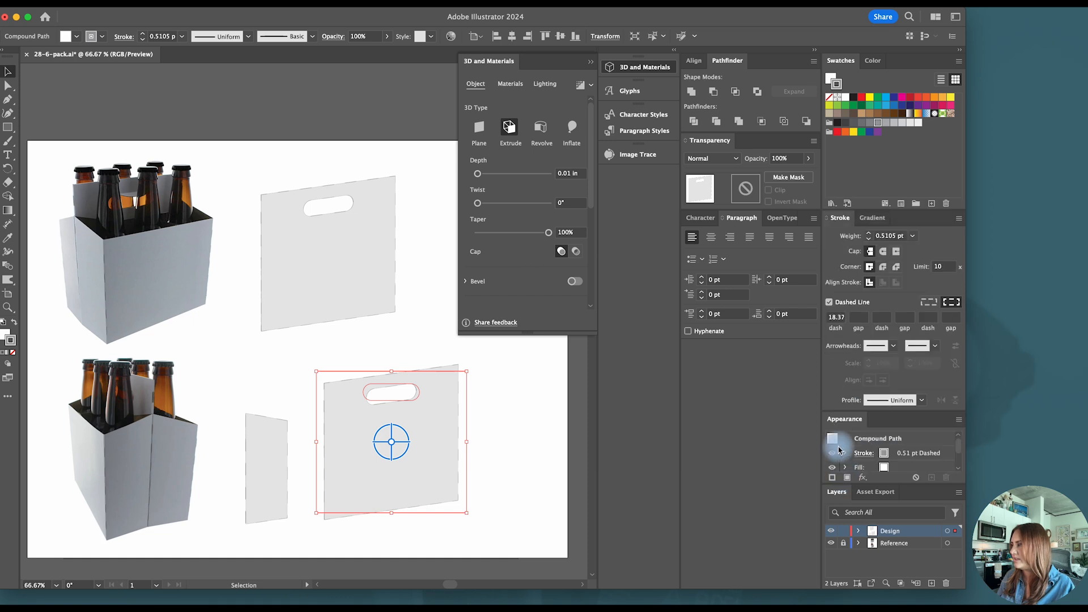
scroll(835, 454, down, 3)
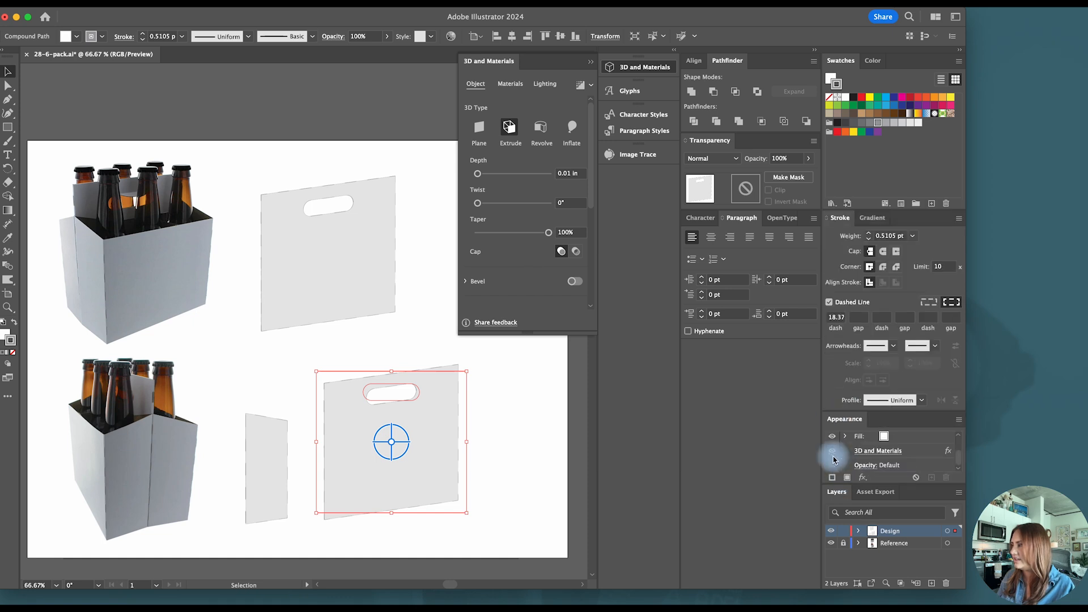
click(832, 453)
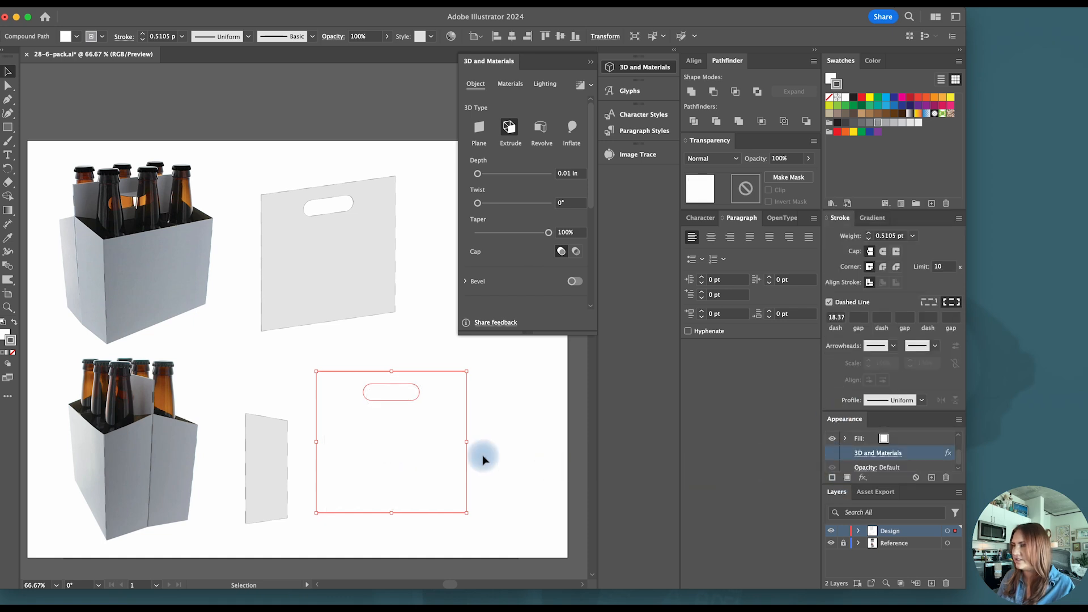
- Duplicate the slanted side panel, hide the copy's 3D and Materials effect, and align it to the flat handle panel's outer bottom corner
click(249, 476)
drag(258, 444, 492, 431)
click(832, 453)
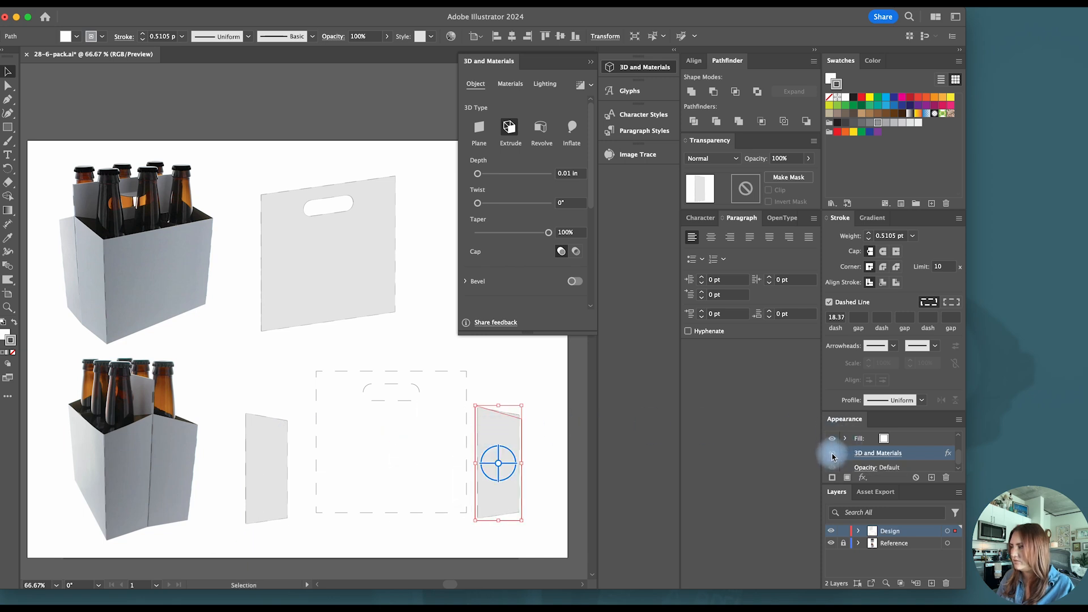
click(534, 440)
drag(521, 459, 468, 453)
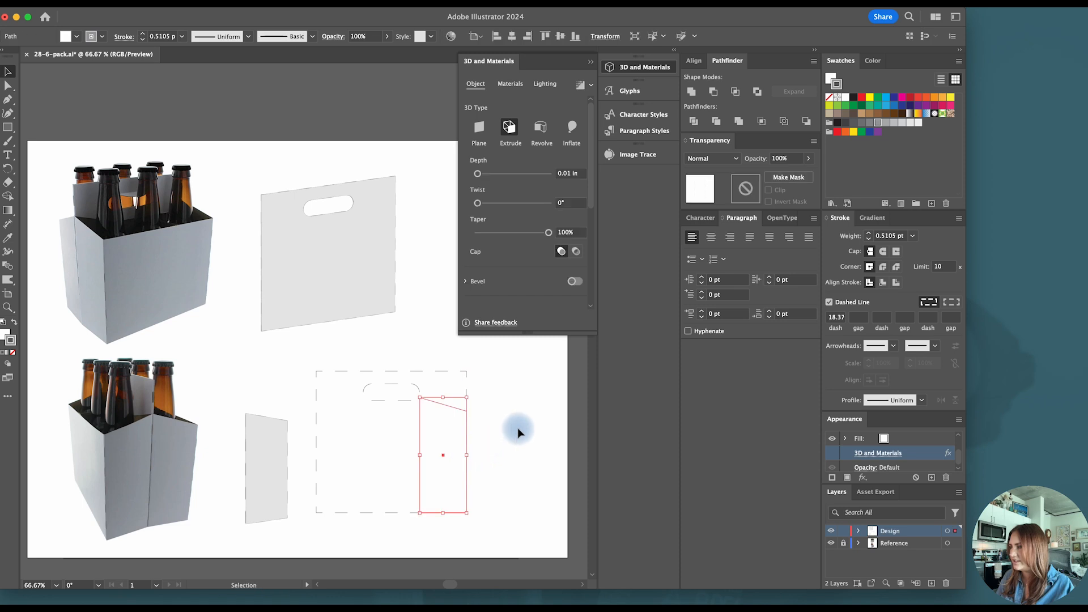
click(518, 432)
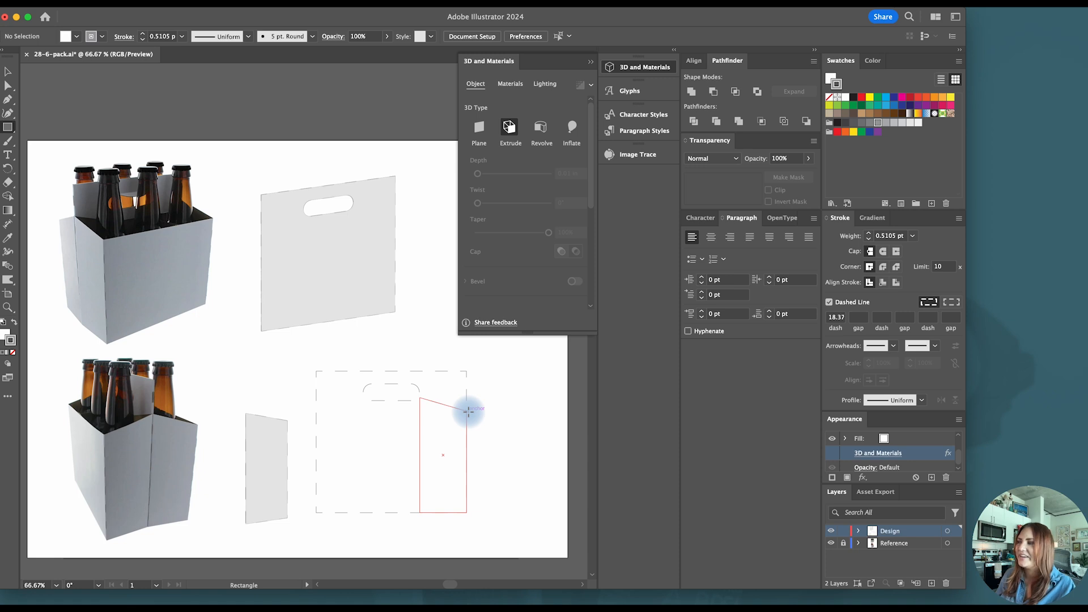
- Draw a front-panel rectangle from the flat slanted panel's outer top corner to the handle panel's opposite bottom corner, and delete both flat copies
mouse_move(468, 412)
mouse_down()
mouse_move(409, 493)
mouse_move(318, 513)
mouse_up()
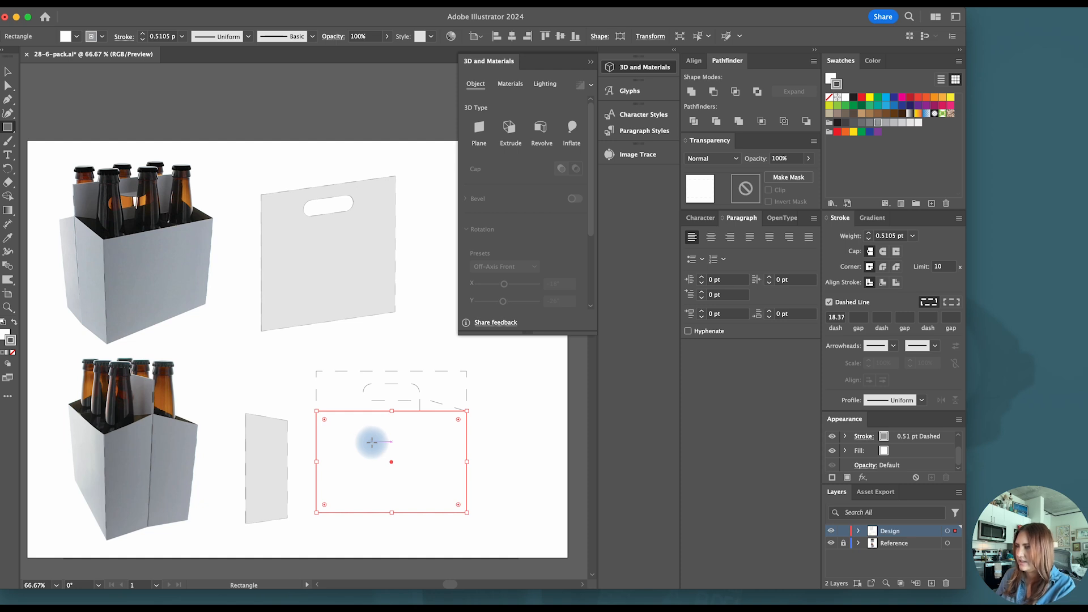
key(v)
click(487, 423)
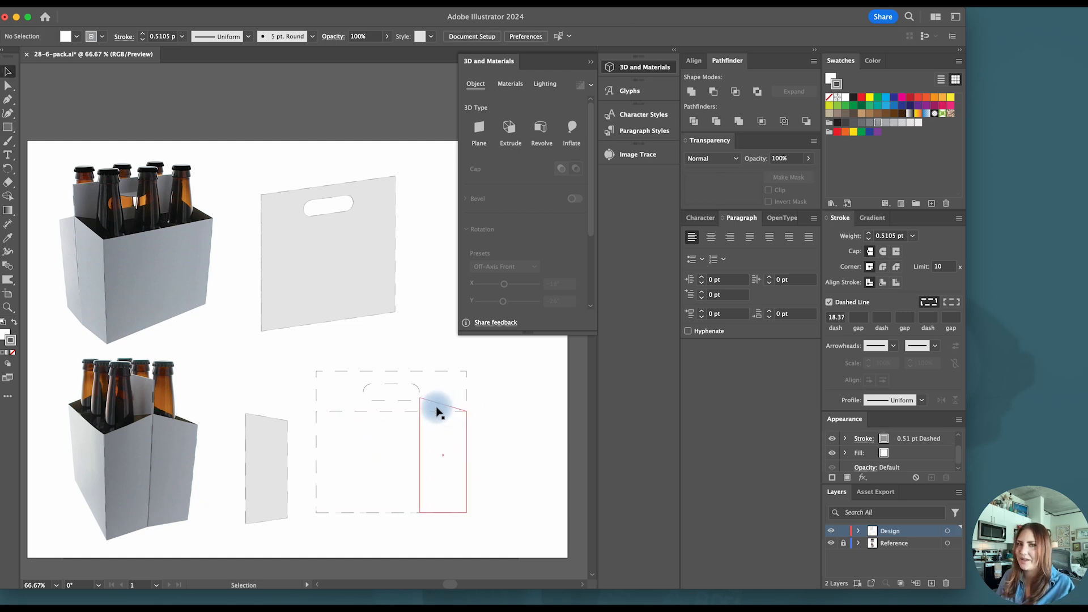
drag(493, 379, 412, 404)
key(Delete)
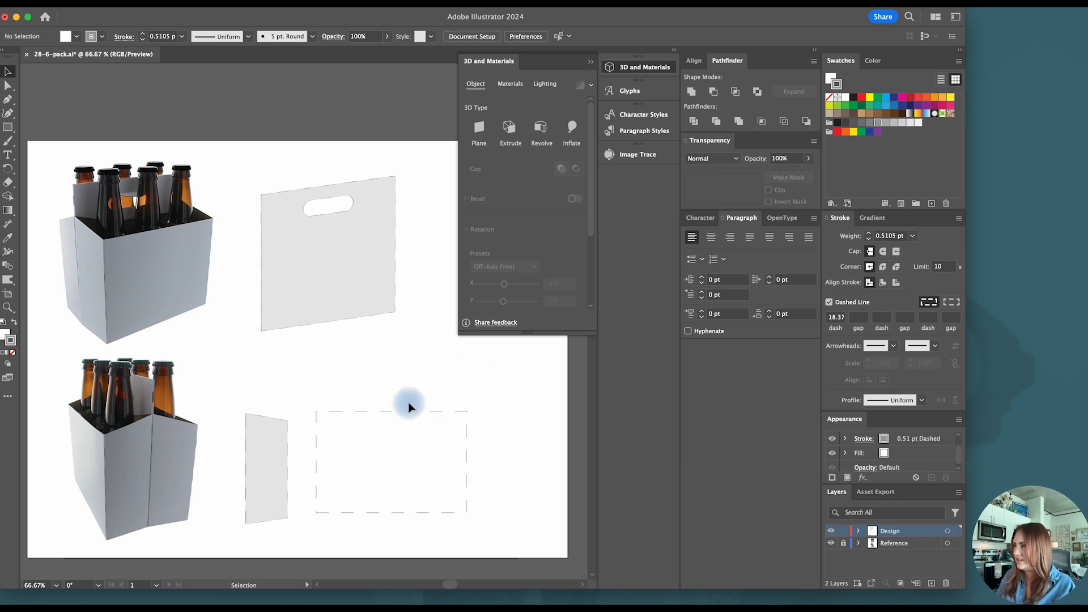
- Apply a 3D Extrude with a depth of 0.01 in to the new front-panel rectangle
click(274, 441)
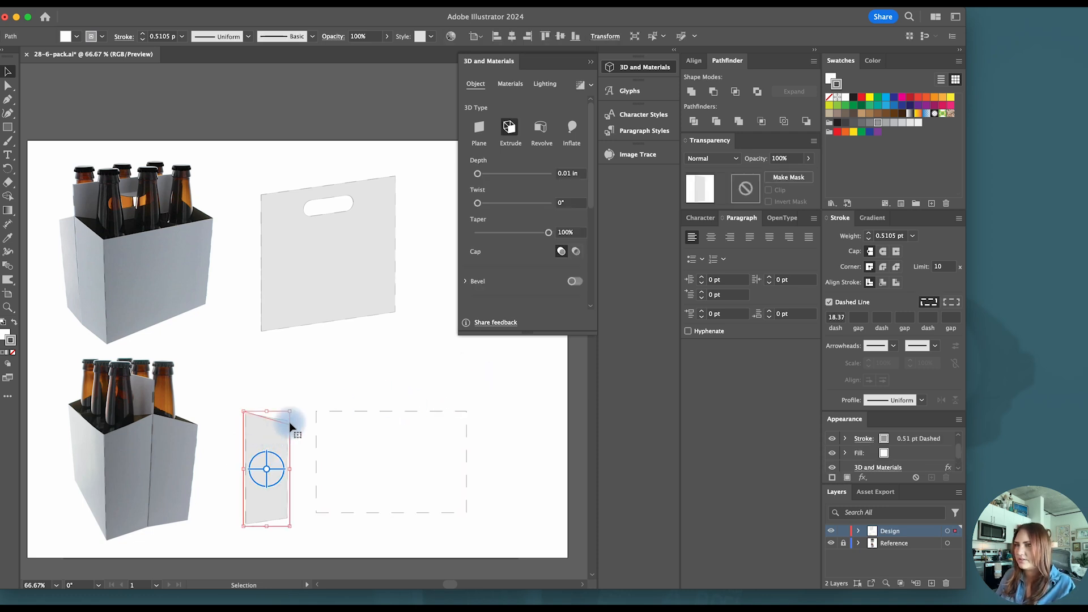
click(393, 381)
click(444, 439)
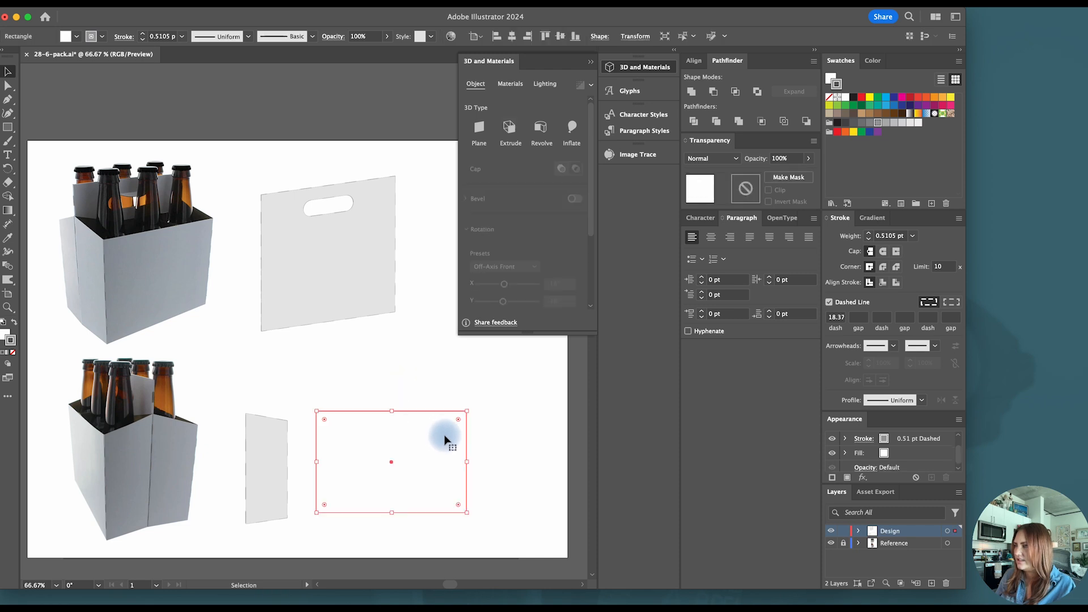
scroll(862, 452, up, 2)
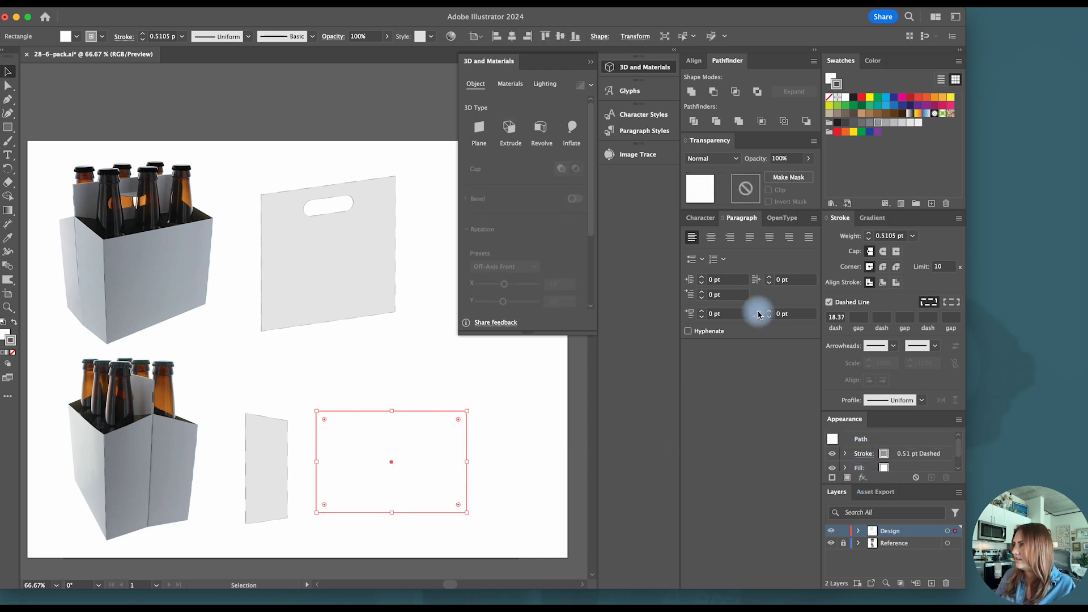
click(510, 127)
click(567, 175)
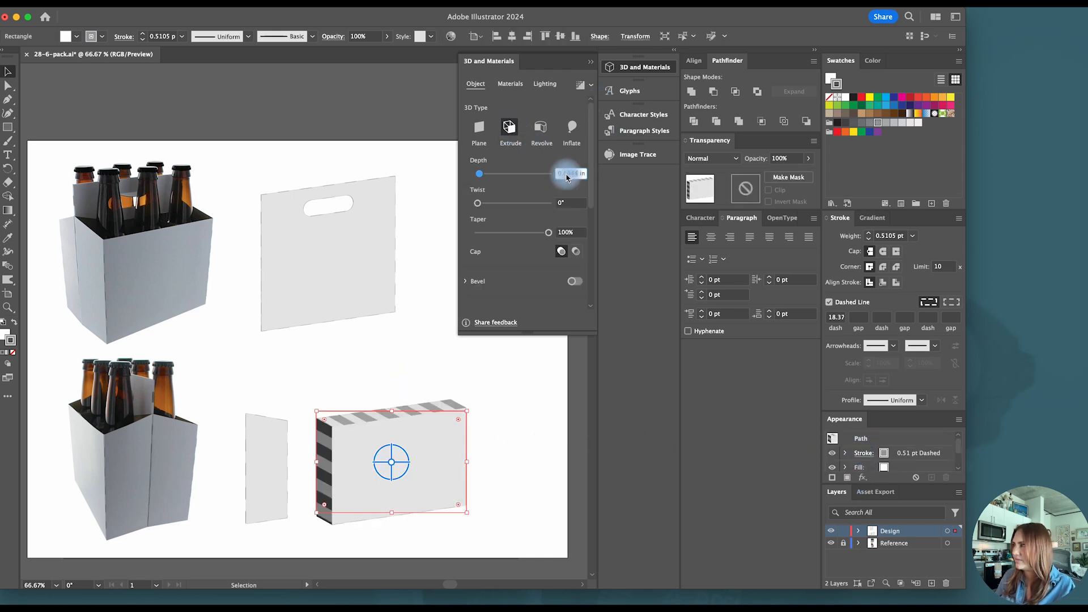
text(0.01)
key(Return)
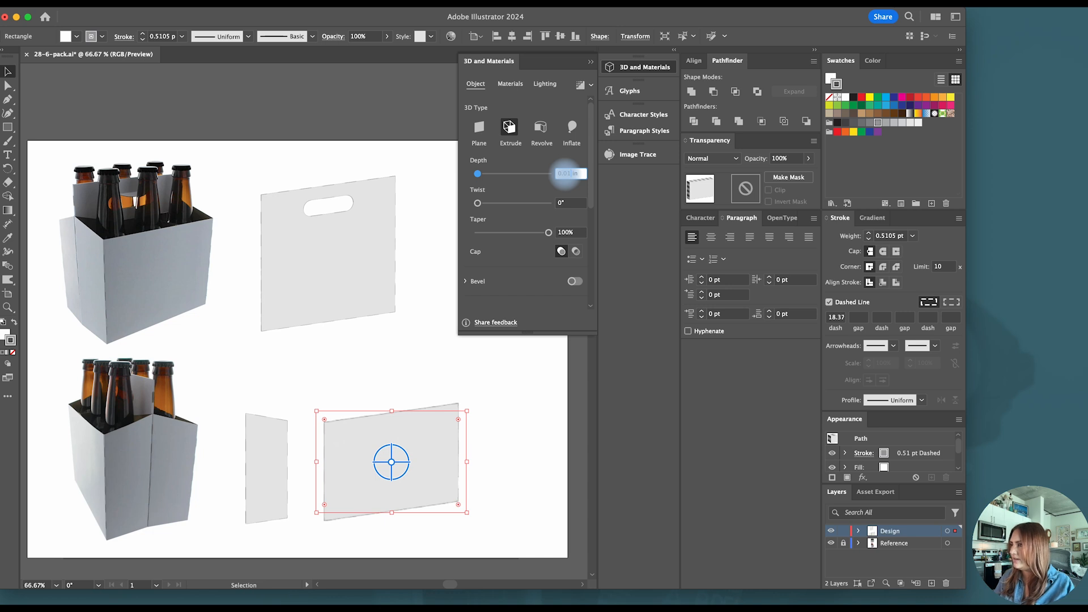
click(369, 363)
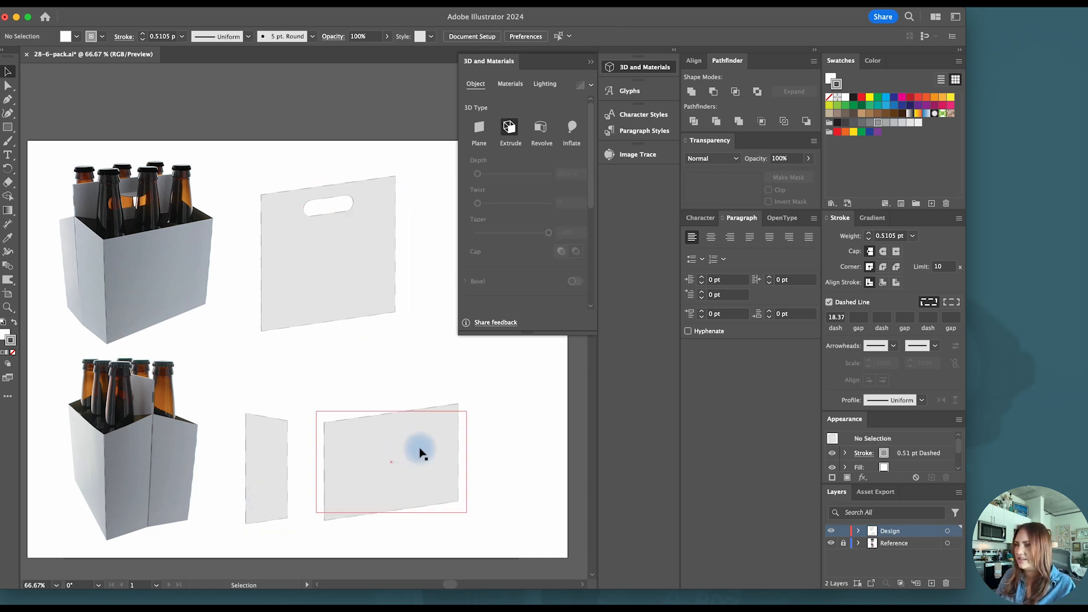
- Move the extruded front panel and the slanted side panel up so they overlap opposite lower corners of the handle panel
click(275, 435)
click(376, 440)
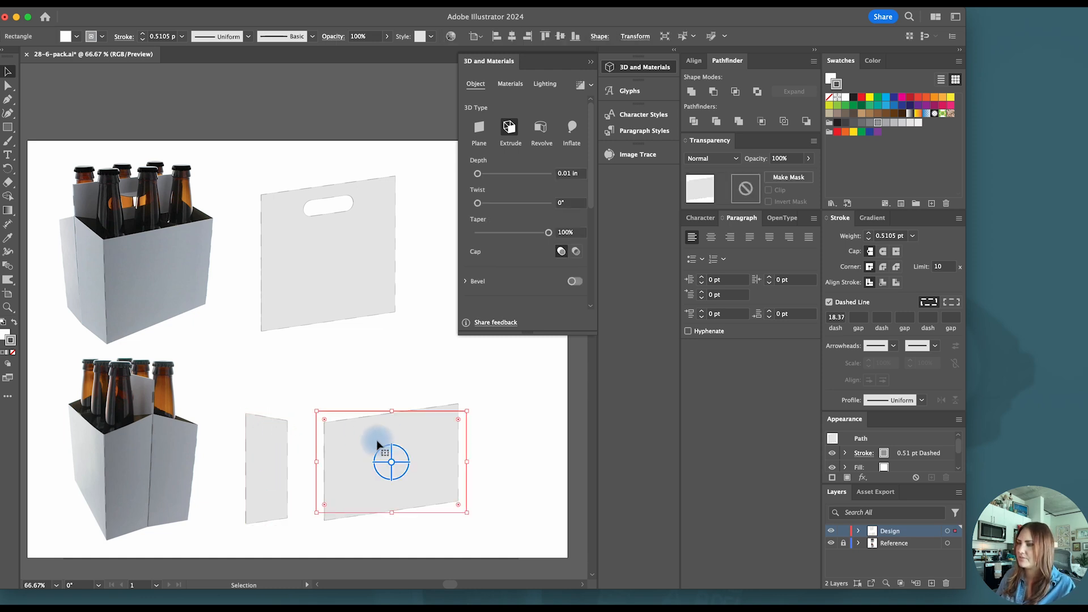
drag(350, 449, 378, 285)
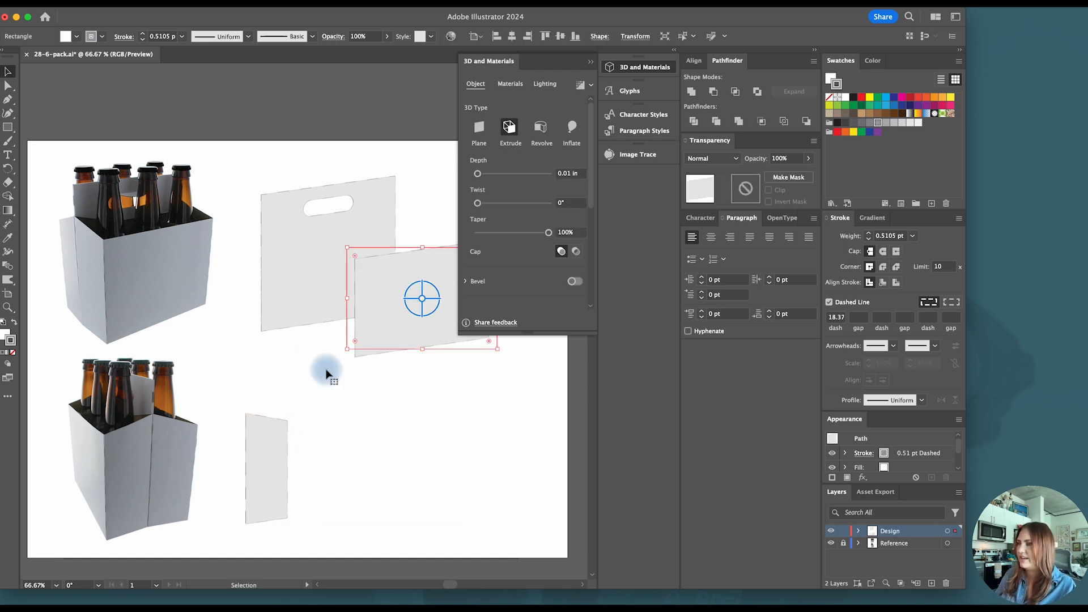
drag(266, 465, 276, 306)
click(323, 382)
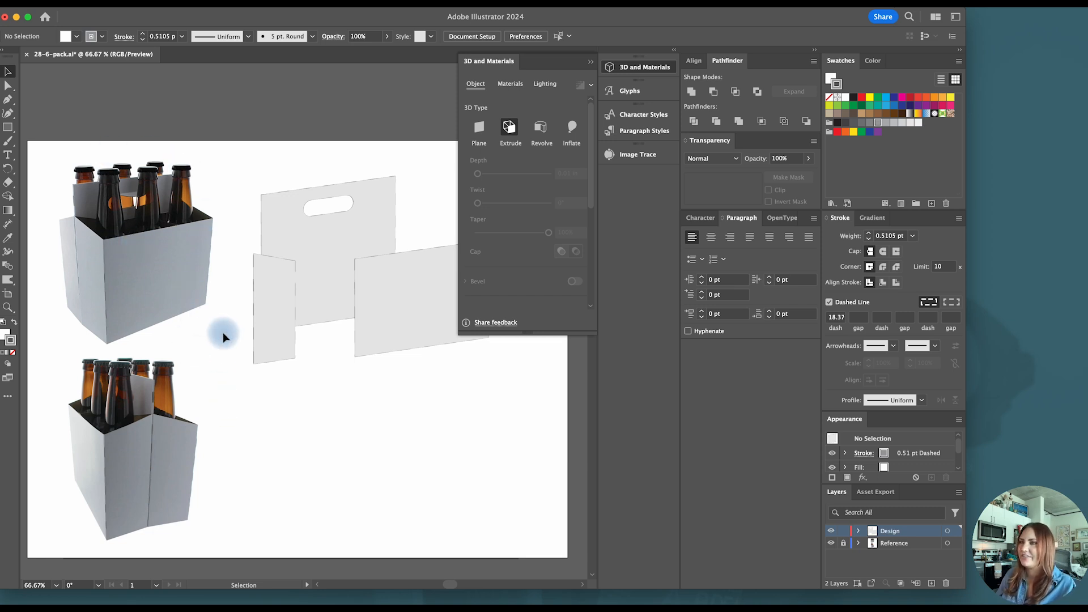
- Duplicate the slanted side panel into the empty area below, and lower the copy's taller top corner to about the height of its other corner
click(290, 294)
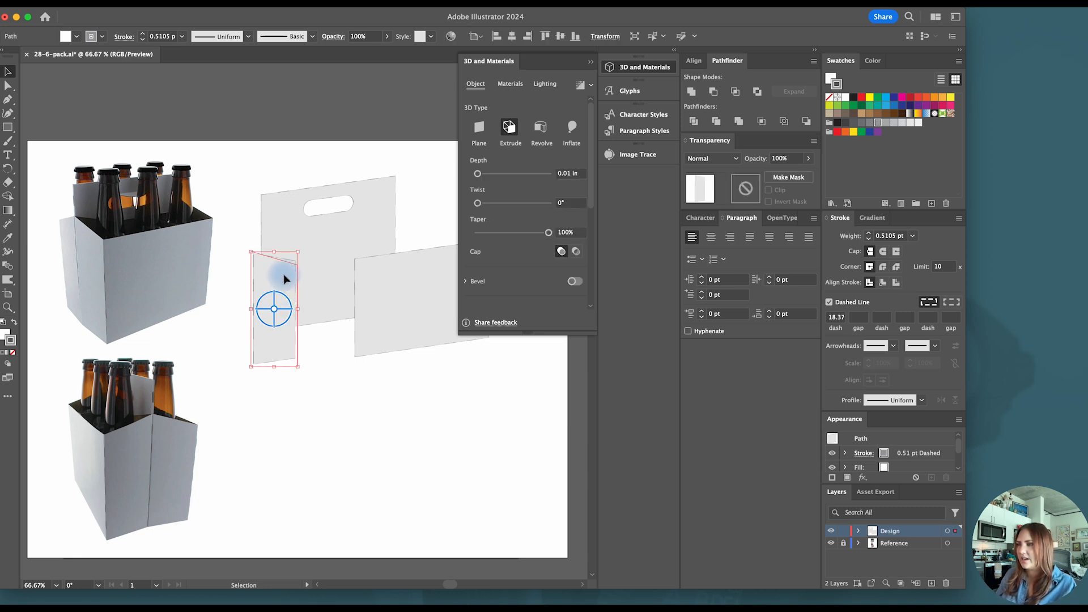
drag(283, 279, 330, 437)
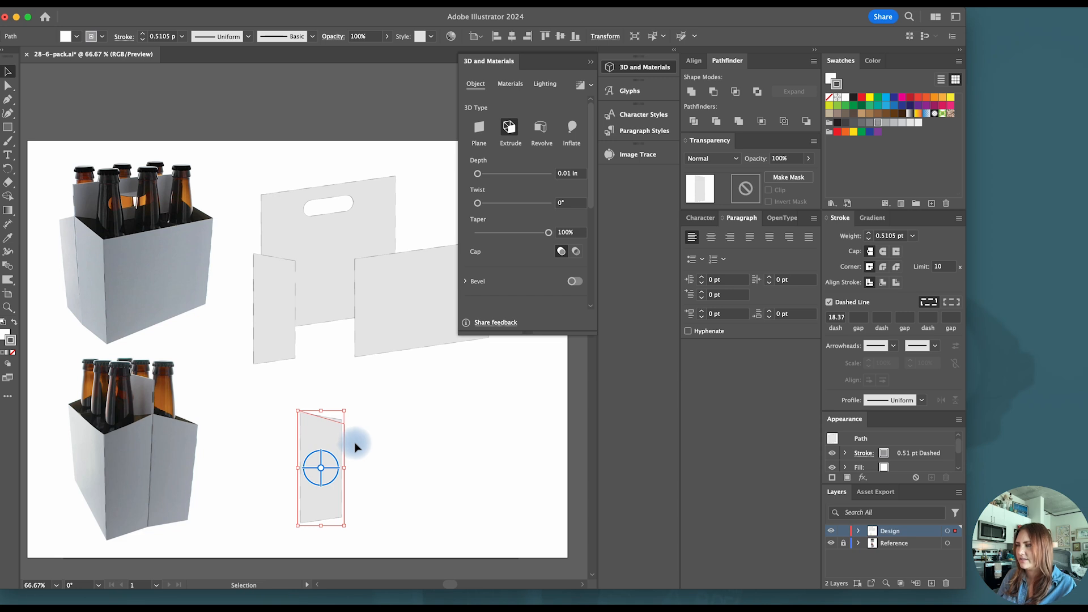
key(a)
click(299, 410)
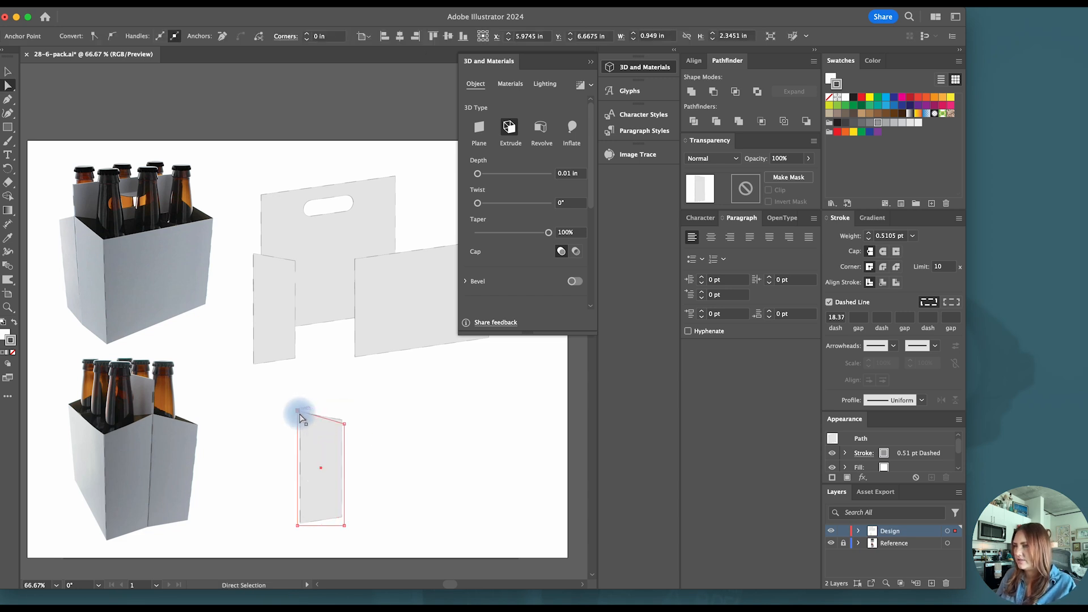
drag(299, 412, 301, 425)
- Align the copied panel's two top anchor points with Vertical Align Center, and nudge them down to shorten the panel
scroll(302, 428, up, 4)
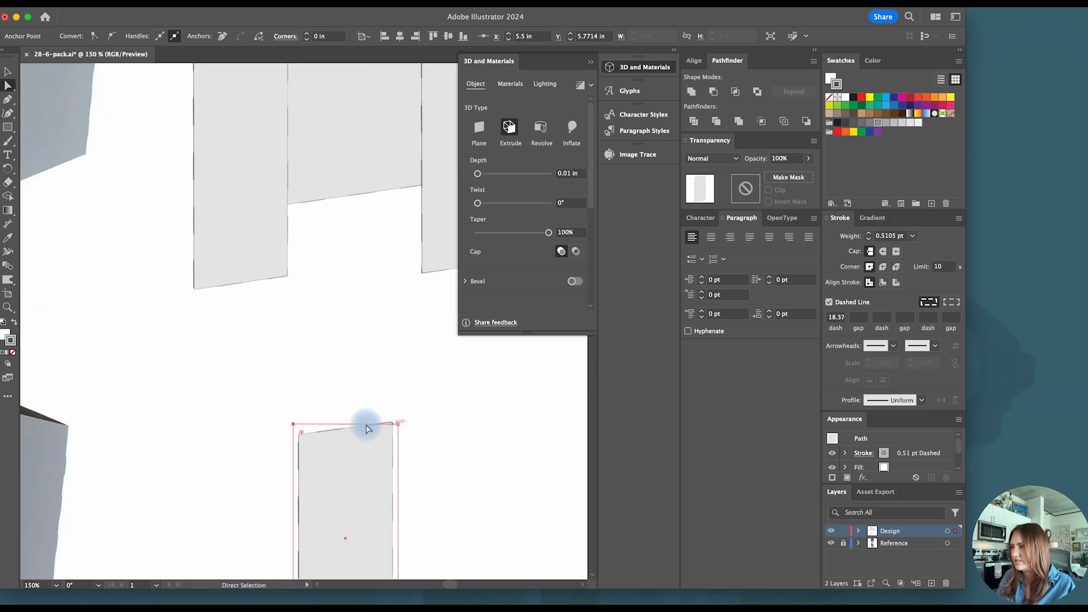
shift+click(399, 427)
click(423, 426)
scroll(401, 431, up, 1)
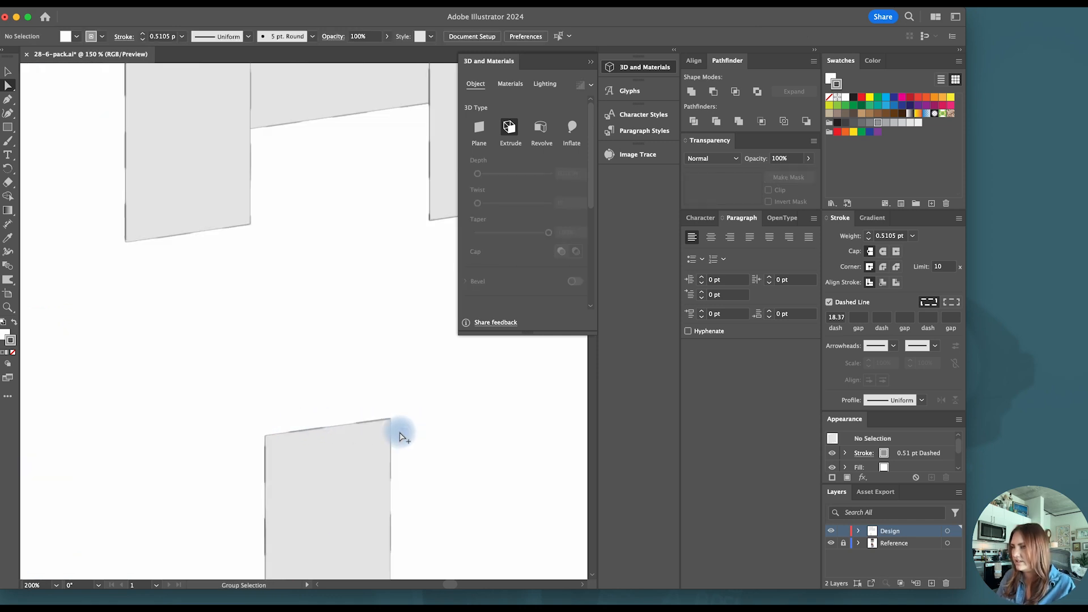
click(399, 423)
shift+click(258, 422)
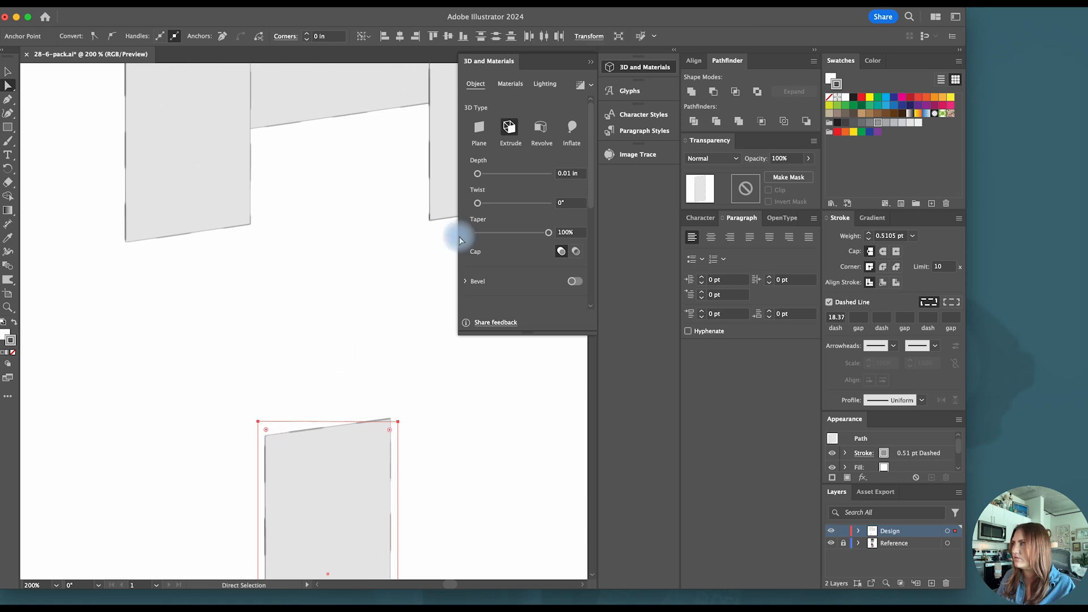
click(449, 41)
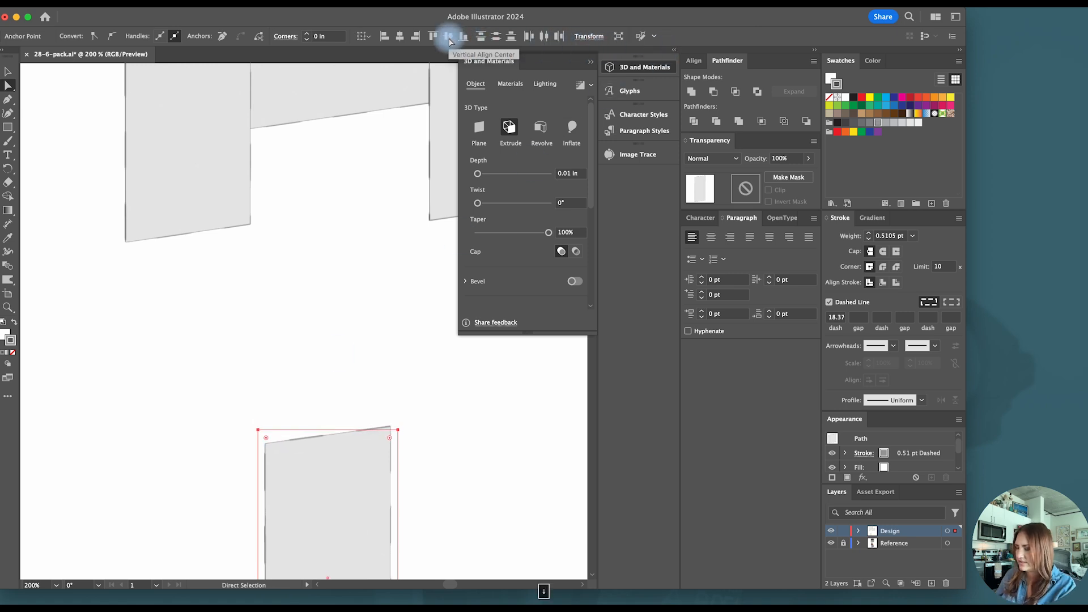
key(v)
- Collapse the 3D and Materials panel, and move the shortened narrow panel up so it overlaps the slanted side panel's lower edge
scroll(395, 347, down, 2)
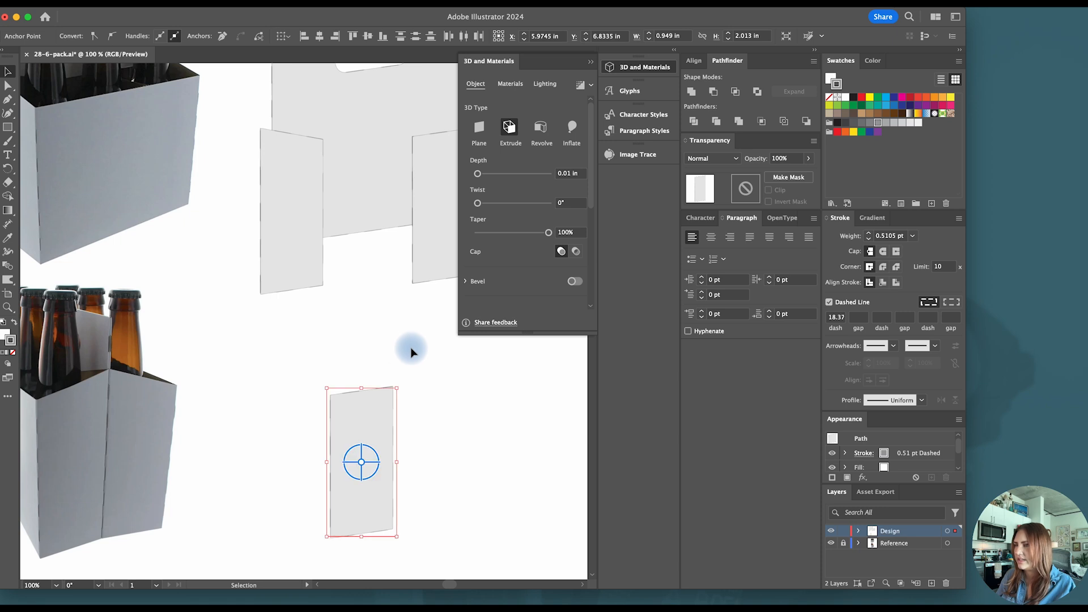
scroll(412, 352, left, 2)
scroll(82, 367, down, 1)
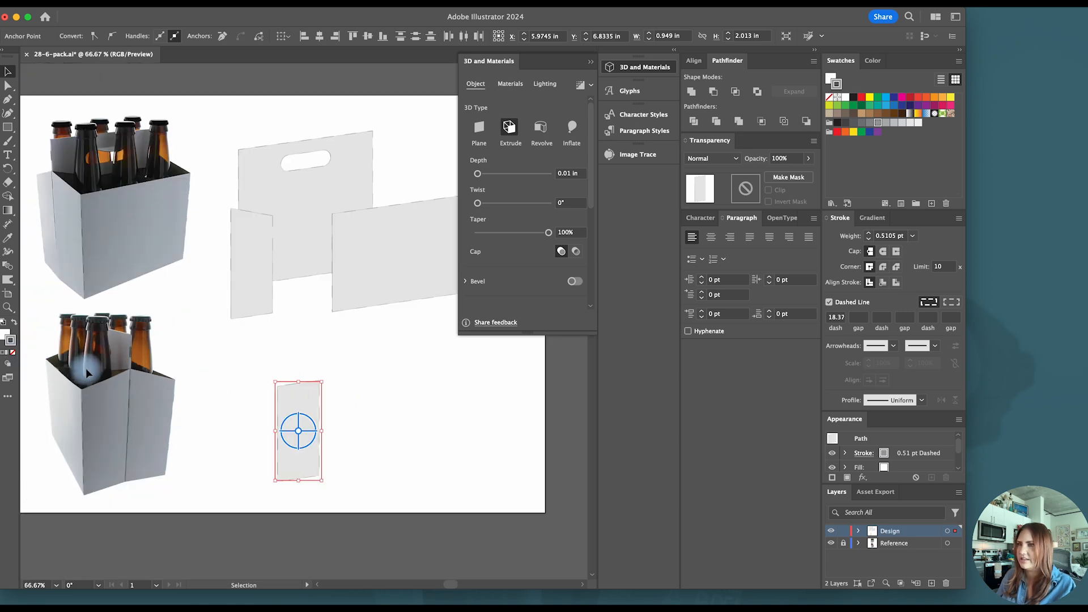
scroll(114, 197, up, 2)
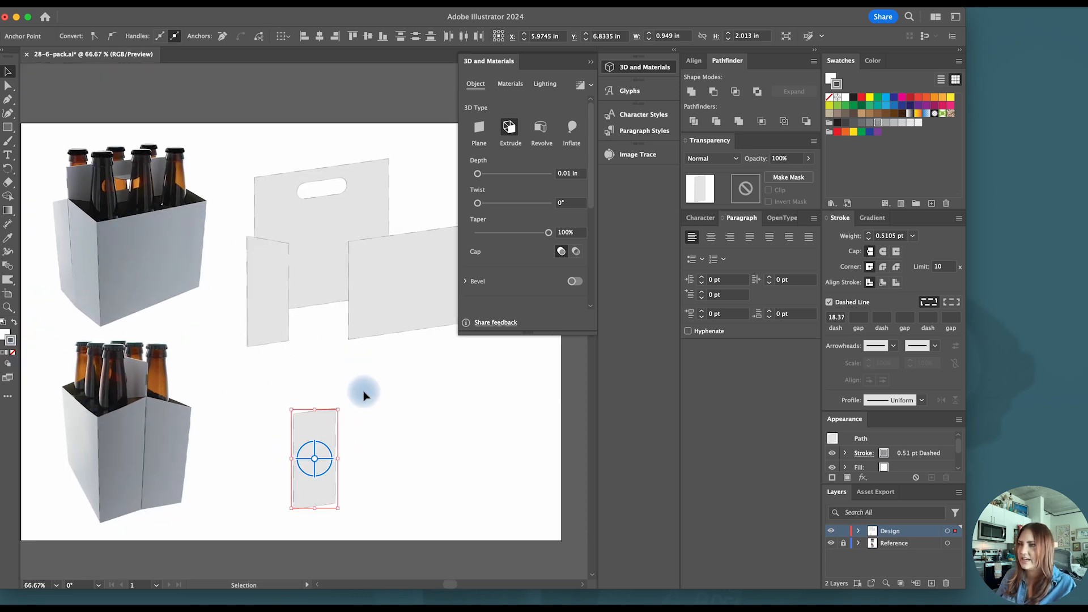
click(371, 457)
drag(320, 445, 327, 395)
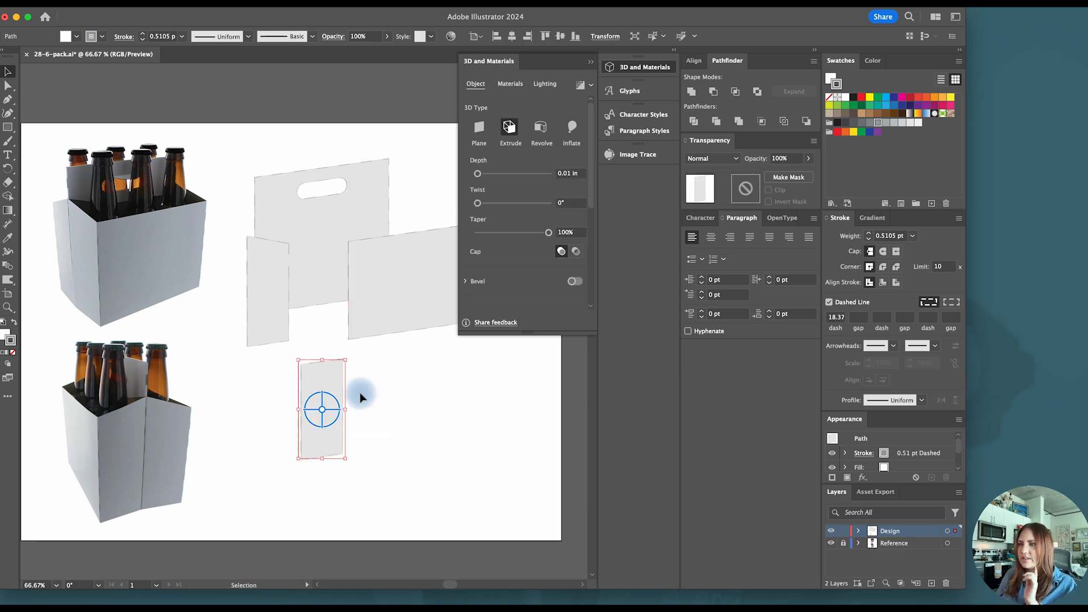
click(391, 394)
scroll(393, 397, up, 1)
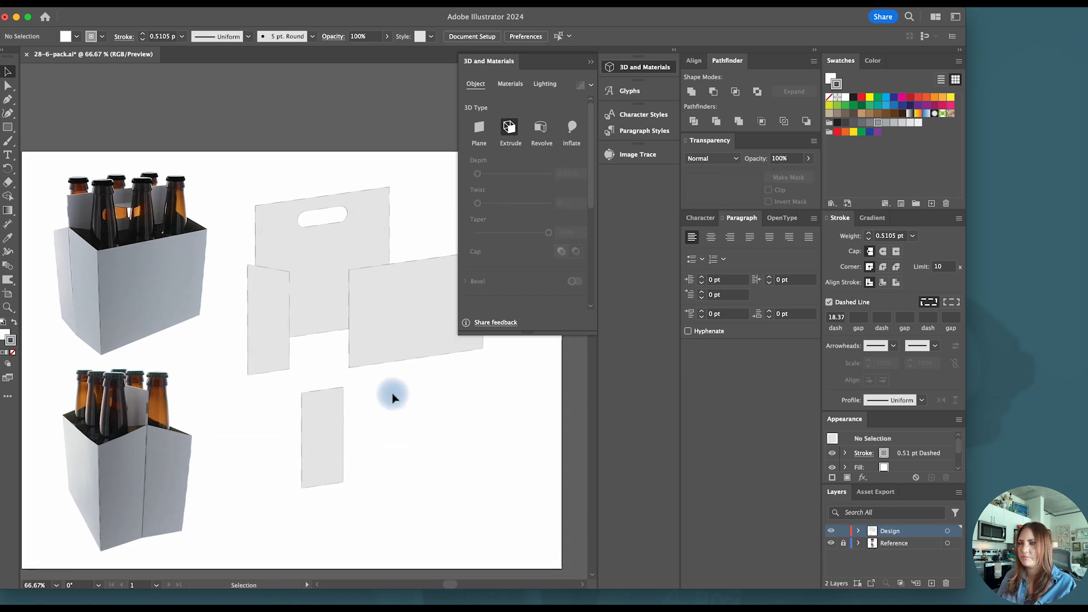
scroll(393, 396, left, 1)
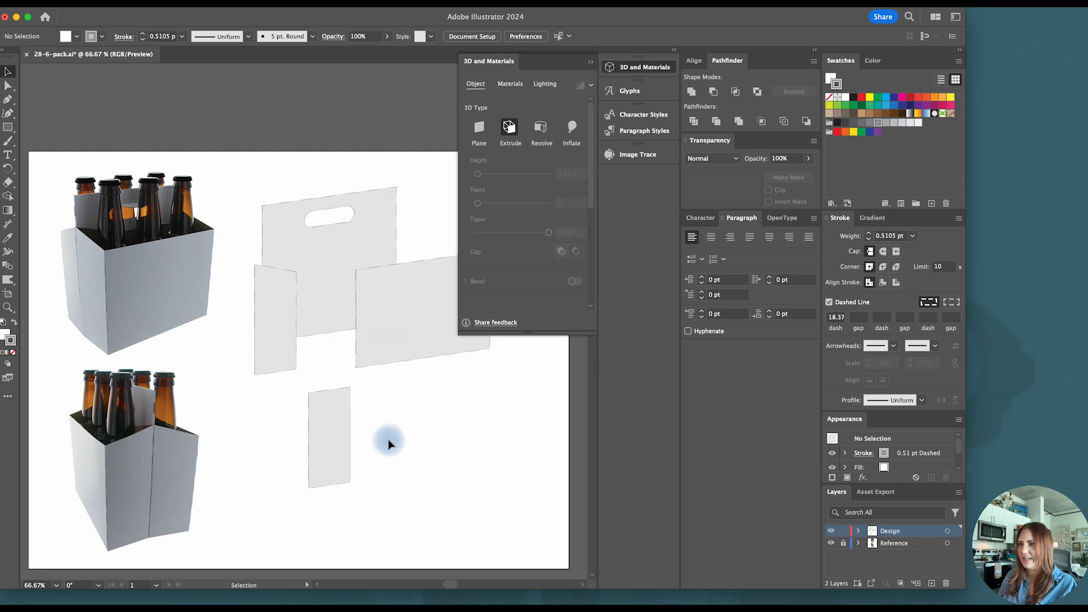
click(622, 67)
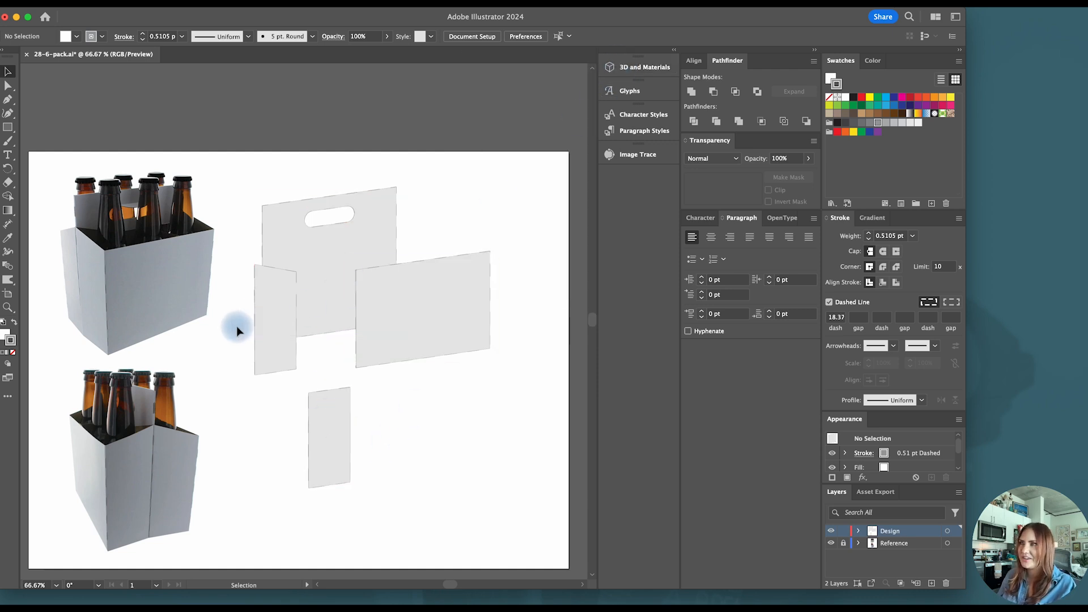
drag(340, 435, 319, 344)
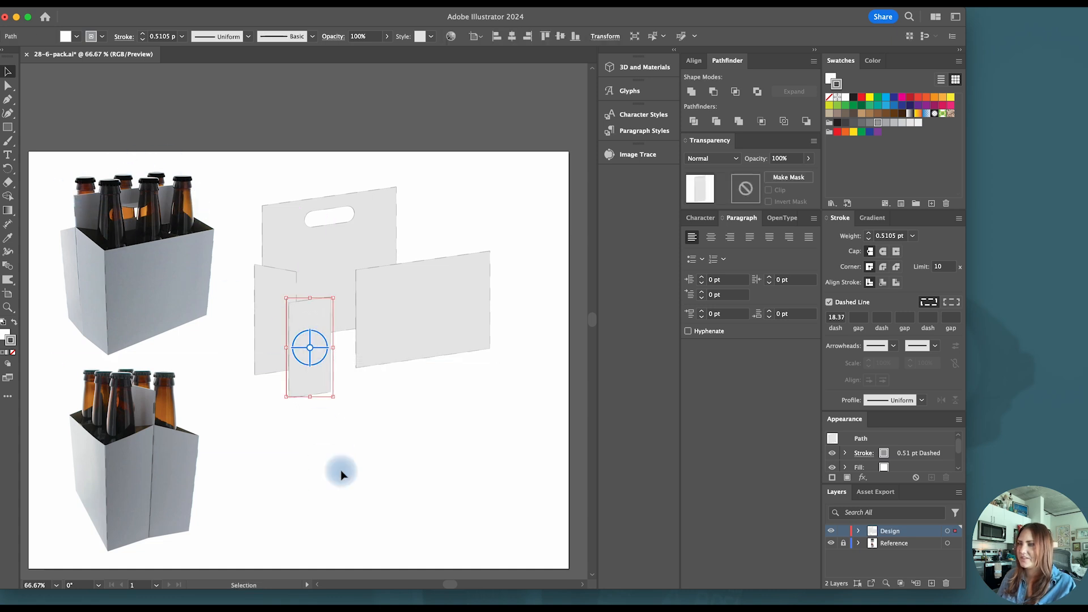
click(300, 436)
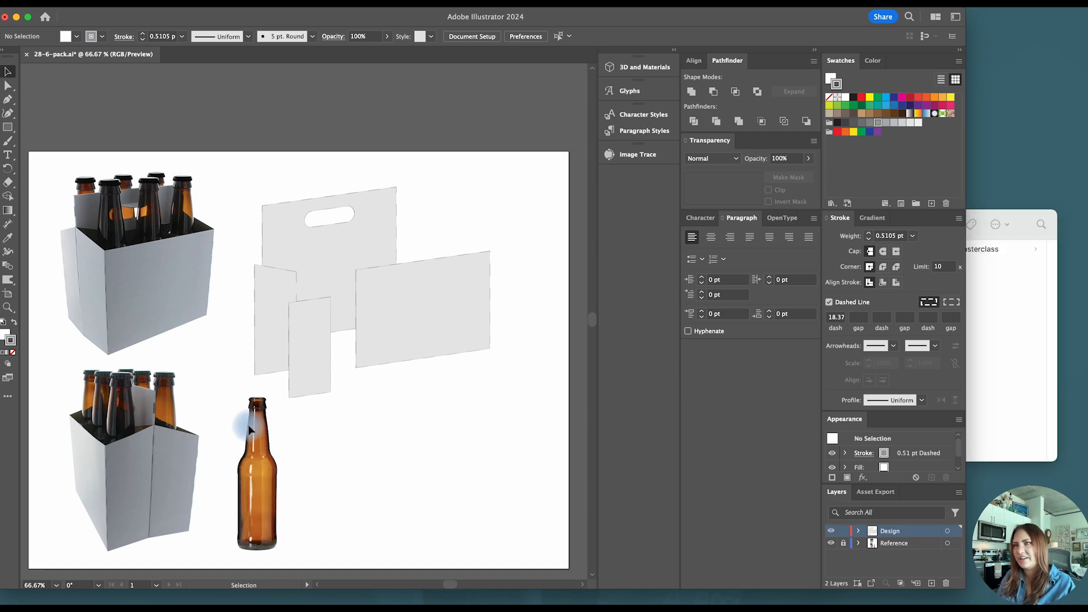
- Show the document rulers while working at the reference bottle
scroll(307, 437, down, 2)
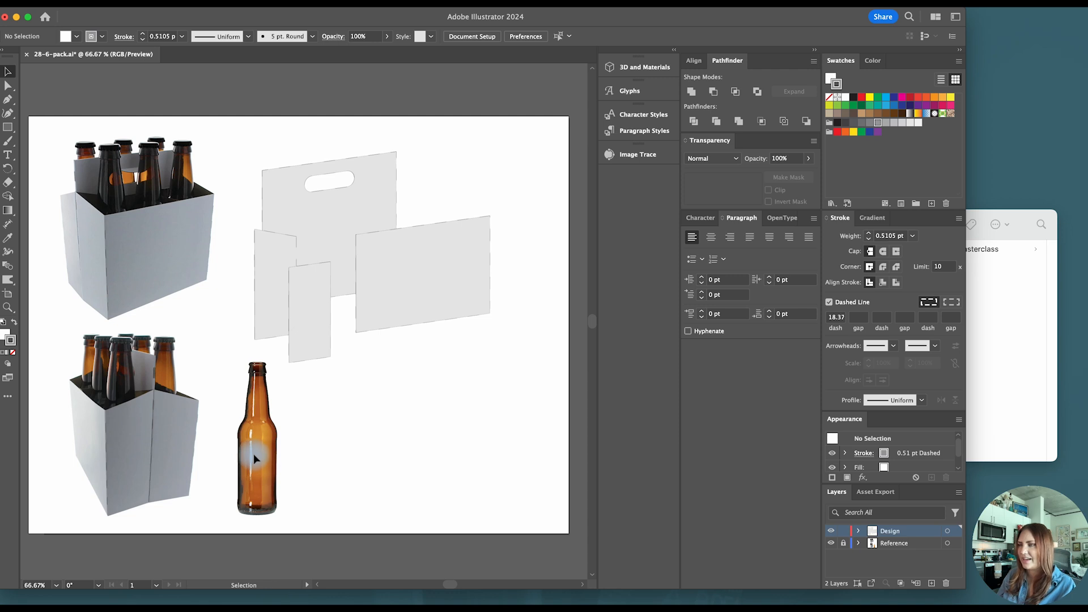
scroll(254, 454, up, 1)
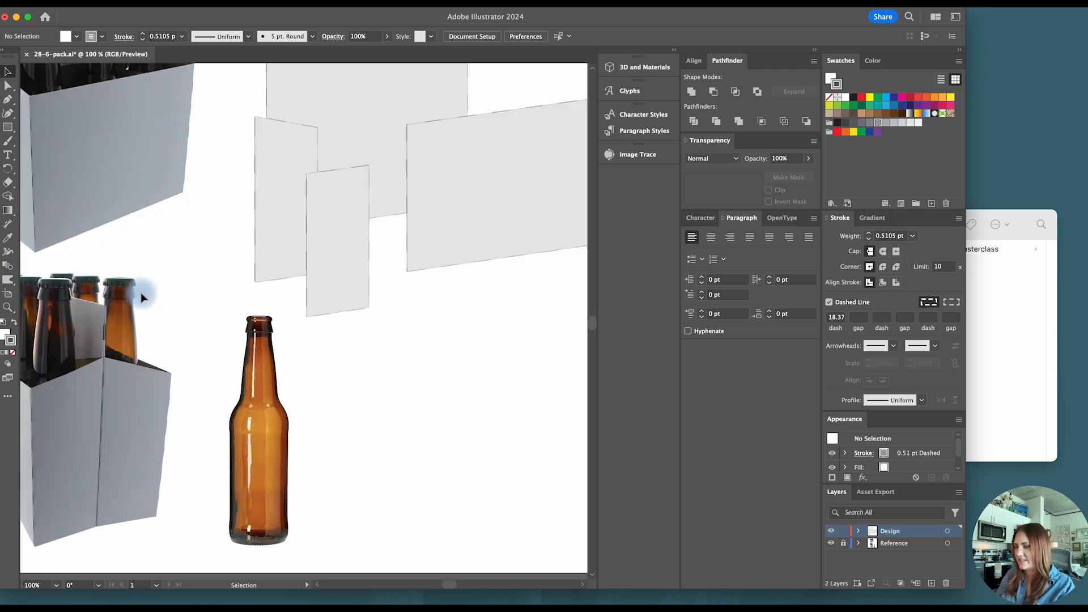
key(super+r)
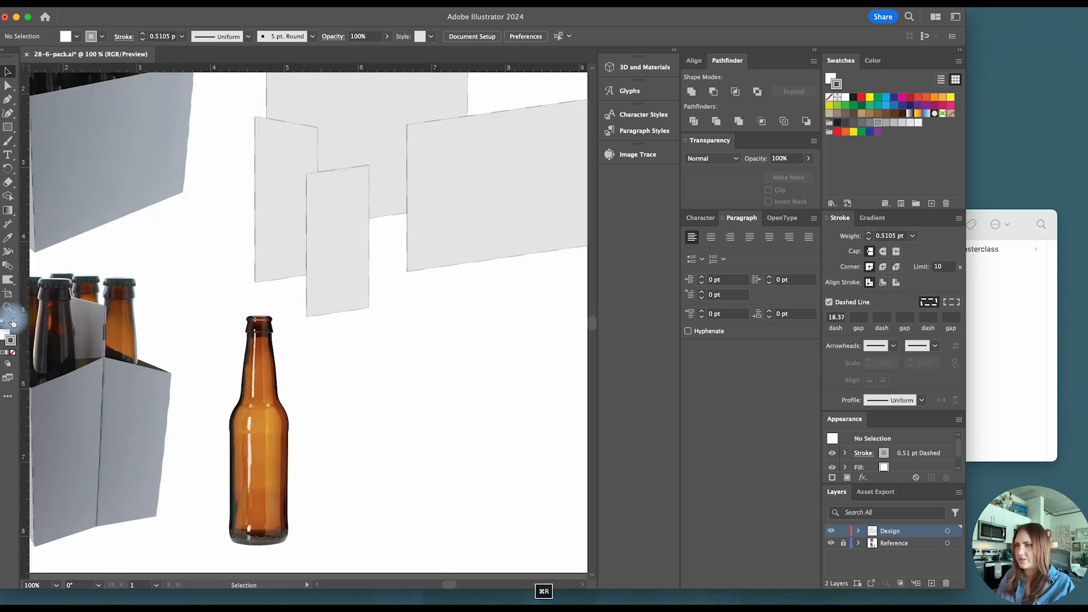
- Draw a thin rectangle across the bottle's body just below the shoulder, and place a vertical guide through its center
key(m)
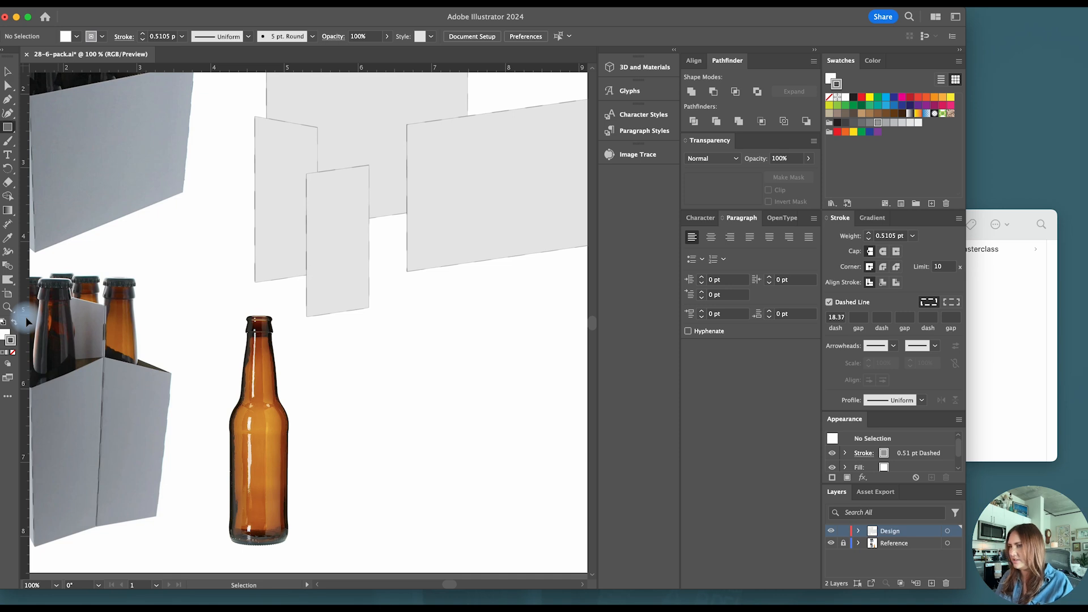
scroll(279, 457, up, 1)
scroll(259, 425, down, 2)
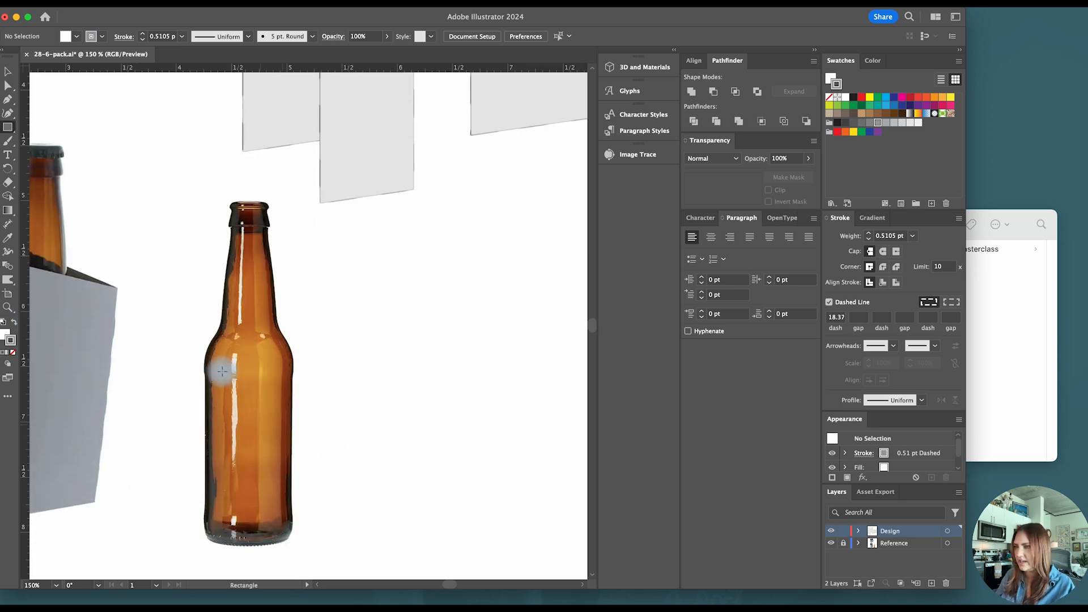
drag(204, 361, 294, 371)
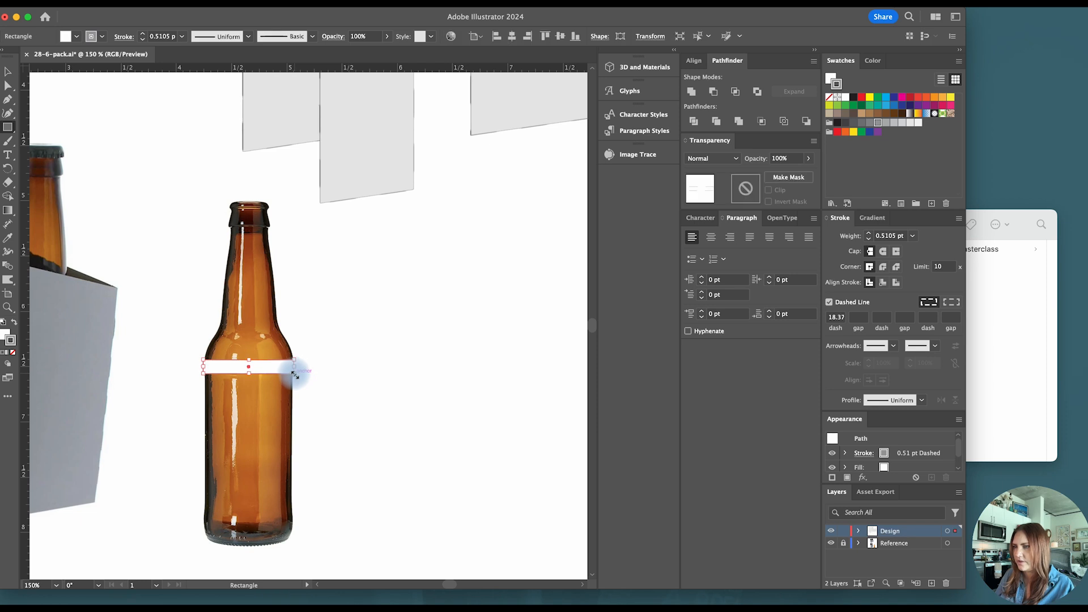
key(v)
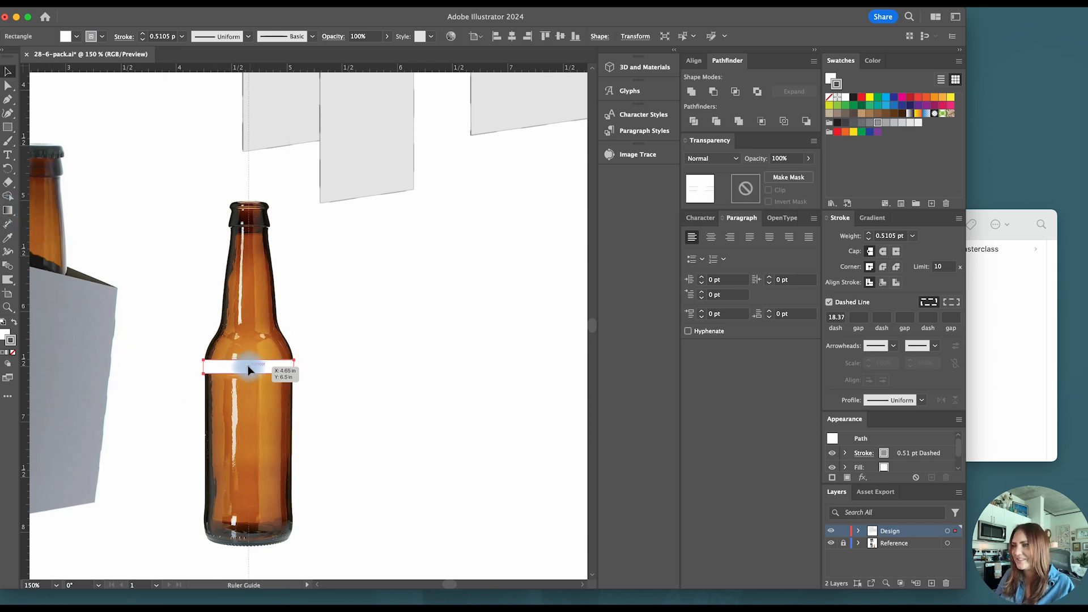
drag(247, 365, 248, 366)
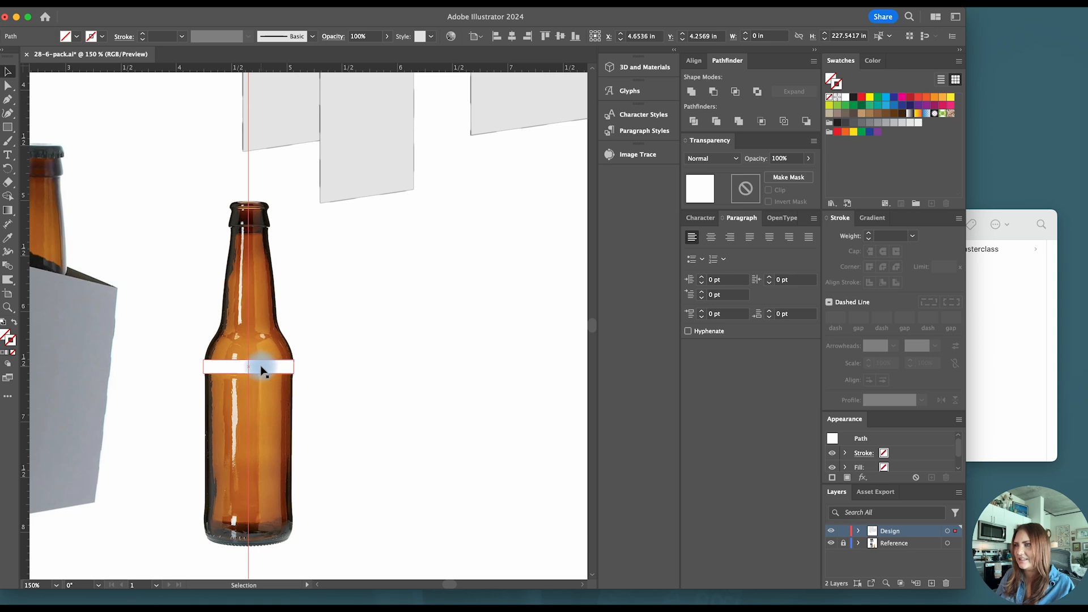
- Adjust the thin rectangle's two side edges to match the bottle's outer edges, about 0.8 in wide
scroll(227, 369, up, 1)
click(197, 369)
scroll(200, 367, up, 1)
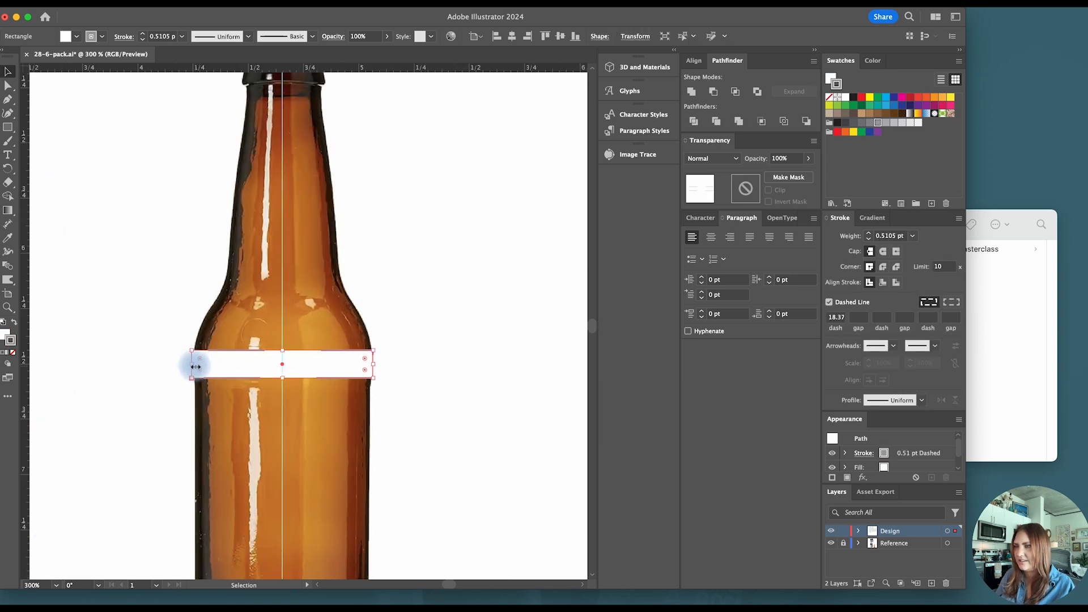
drag(194, 364, 195, 366)
drag(374, 365, 372, 365)
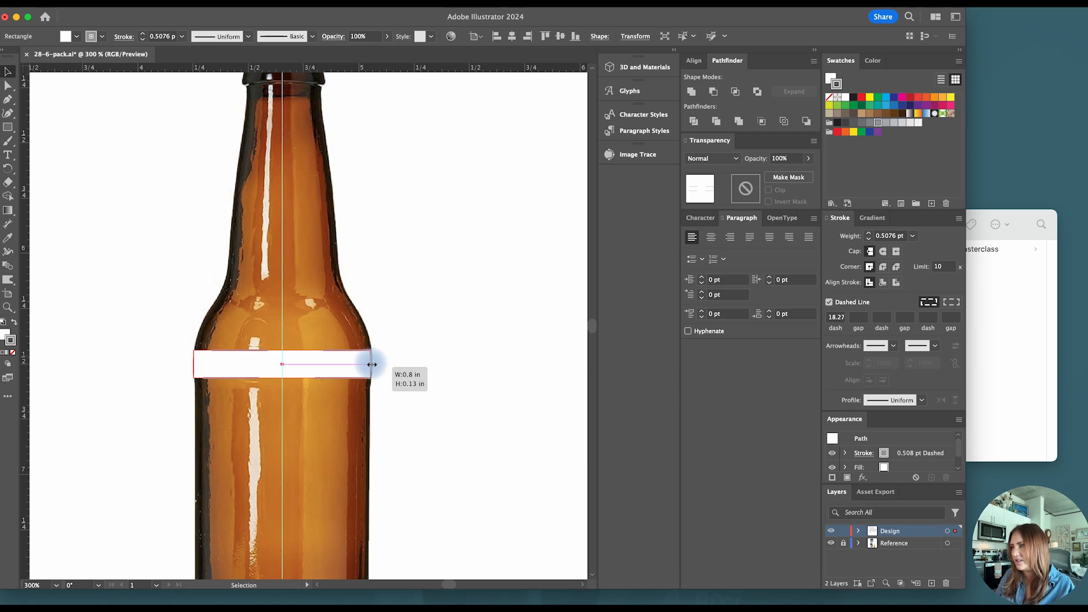
drag(372, 364, 374, 364)
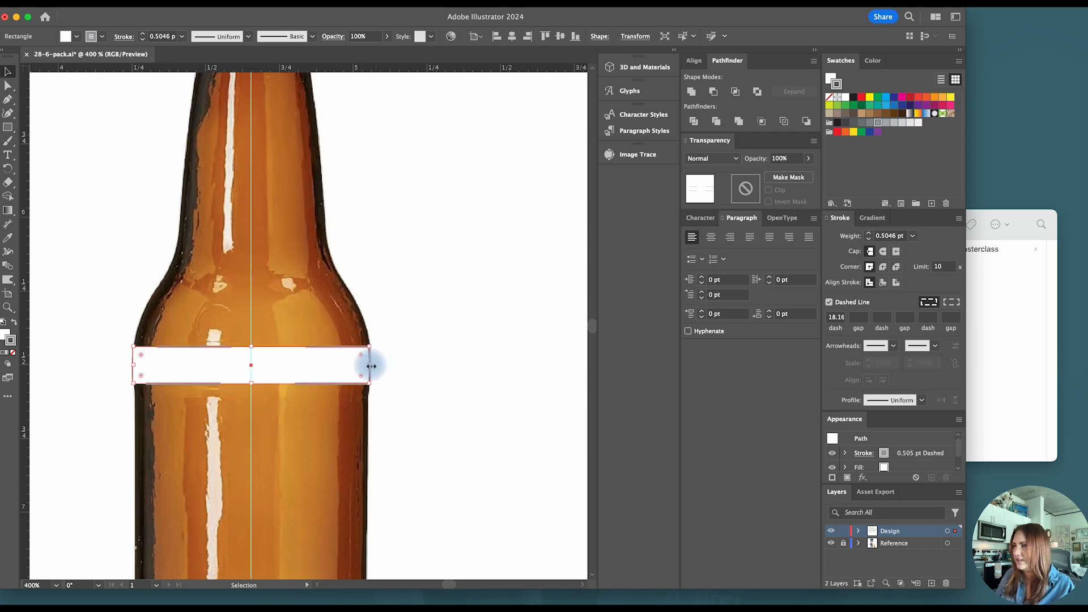
scroll(375, 363, up, 3)
drag(370, 365, 372, 365)
scroll(371, 366, down, 3)
- Move the vertical guide to the center of the resized rectangle, and delete the rectangle
drag(251, 335, 254, 370)
scroll(254, 370, down, 2)
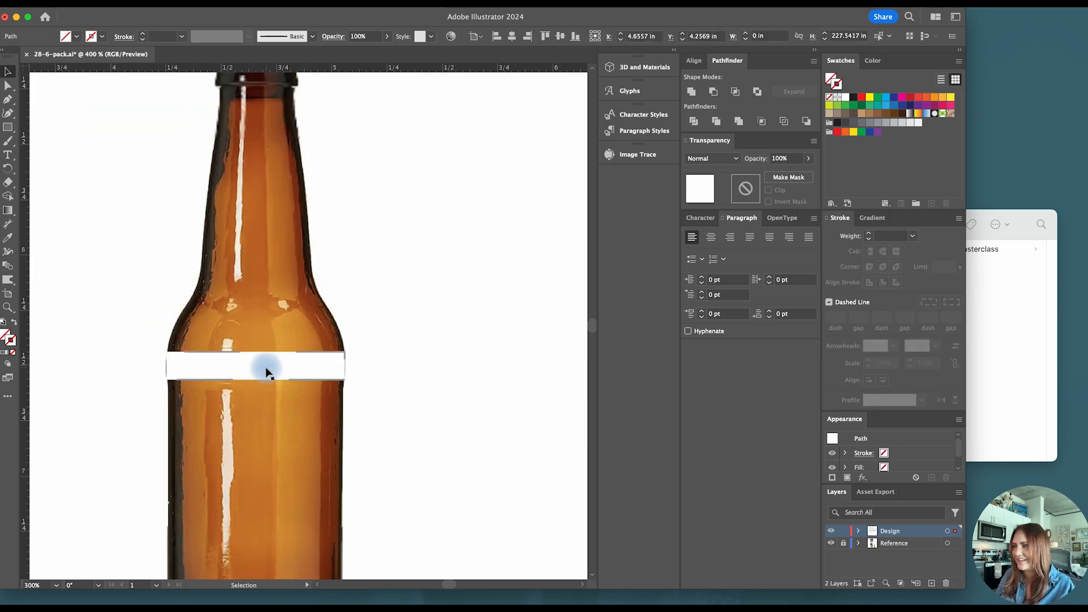
scroll(298, 366, down, 2)
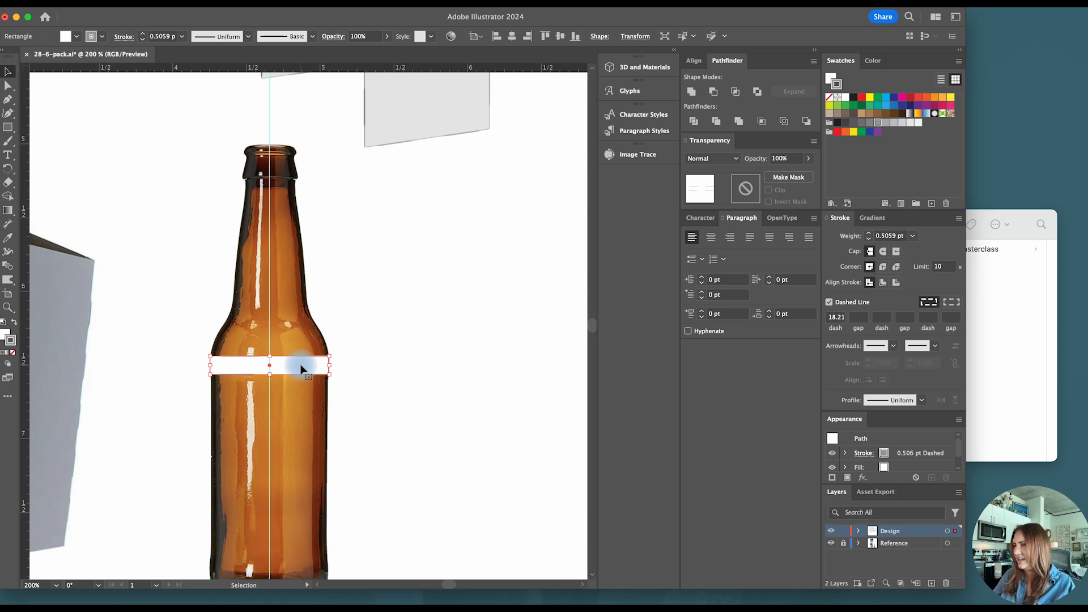
key(BackSpace)
scroll(297, 365, down, 2)
- Start a Pen path from the guide along the bottle's base and around its right corner, with a solid stroke and no fill
scroll(300, 367, up, 1)
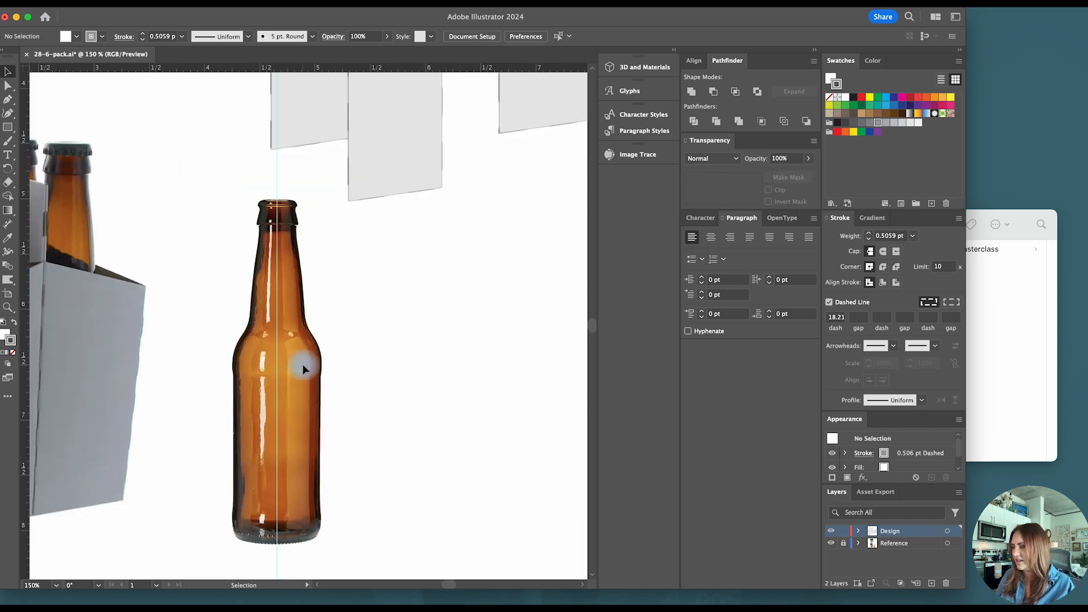
key(p)
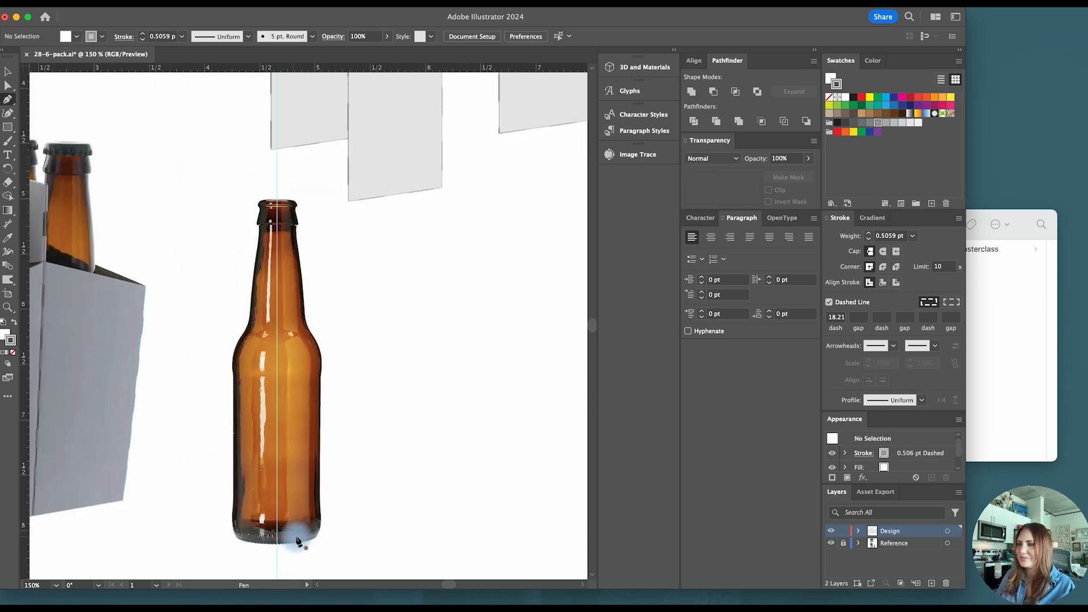
scroll(298, 542, up, 1)
scroll(278, 554, up, 1)
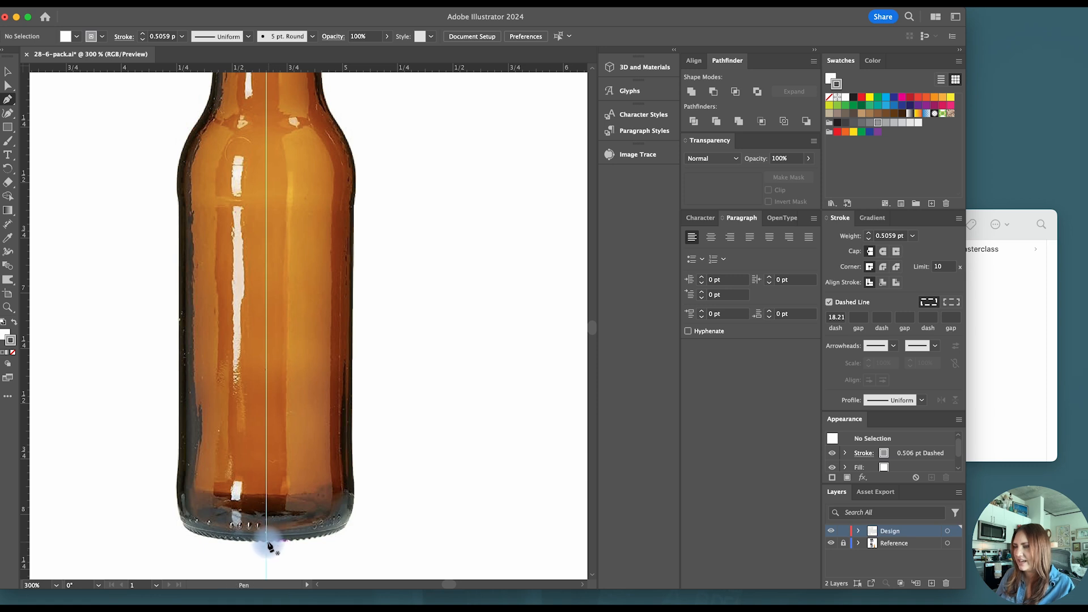
click(266, 542)
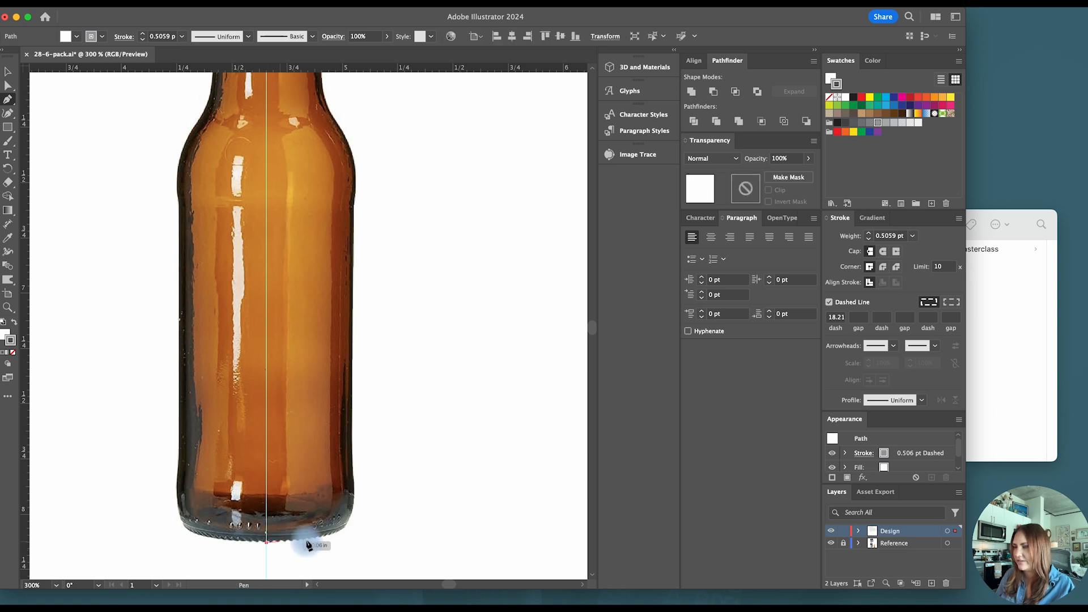
click(339, 543)
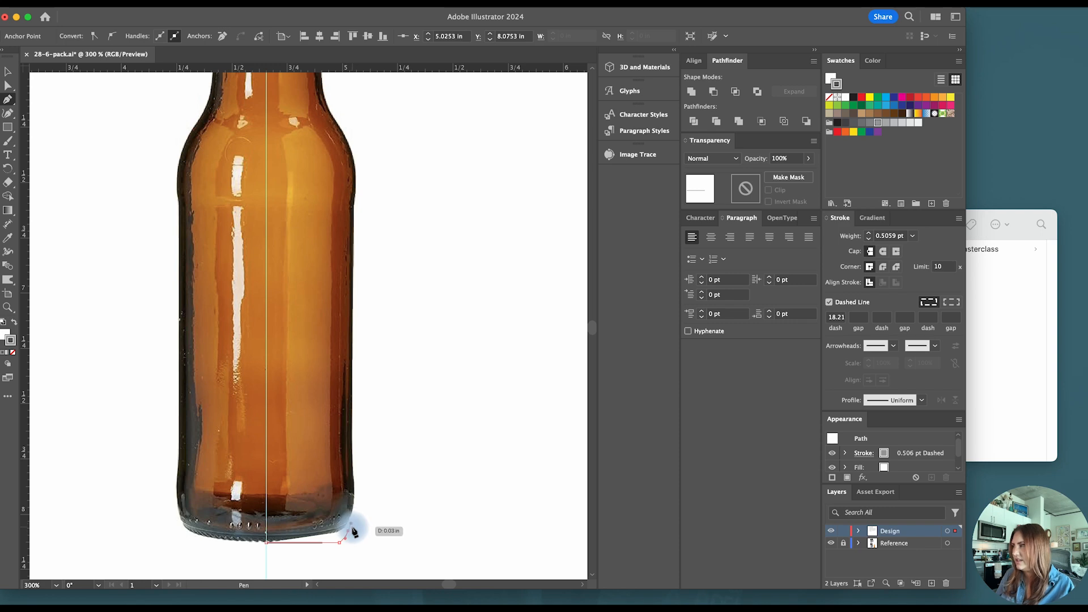
click(351, 524)
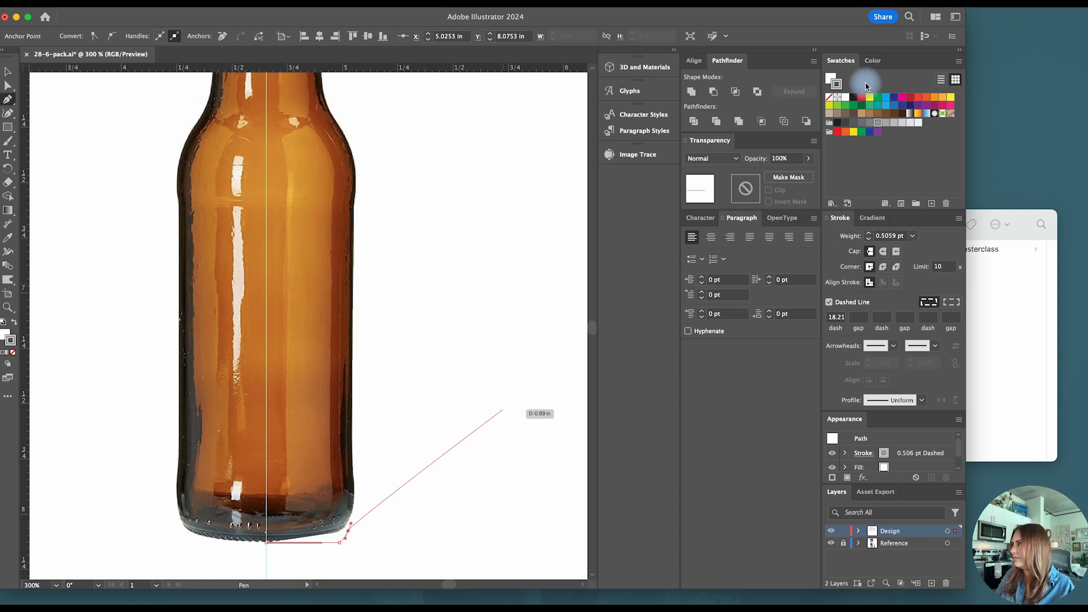
click(830, 303)
click(830, 97)
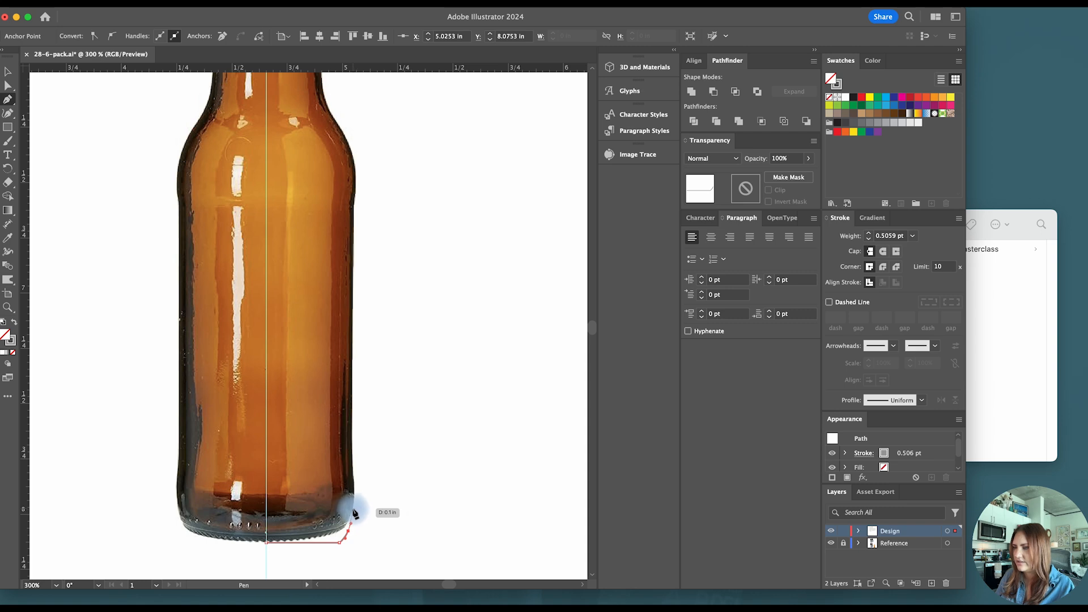
- Continue the Pen path up the bottle's right side, over the shoulder, neck and lip, to the guide at the top
drag(352, 505, 352, 458)
scroll(353, 460, up, 4)
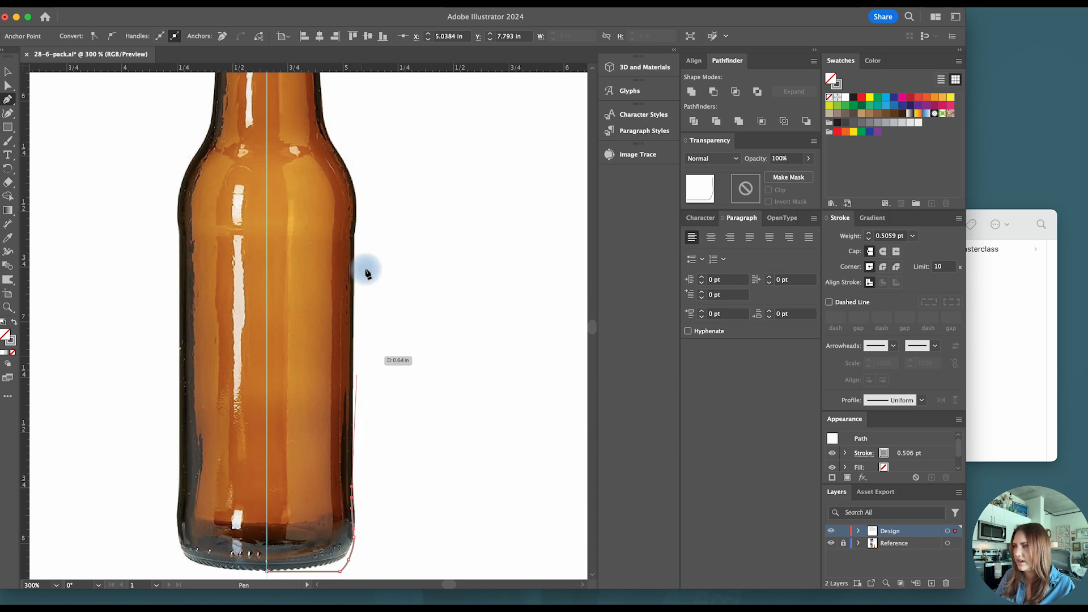
drag(353, 282, 357, 234)
scroll(358, 238, up, 3)
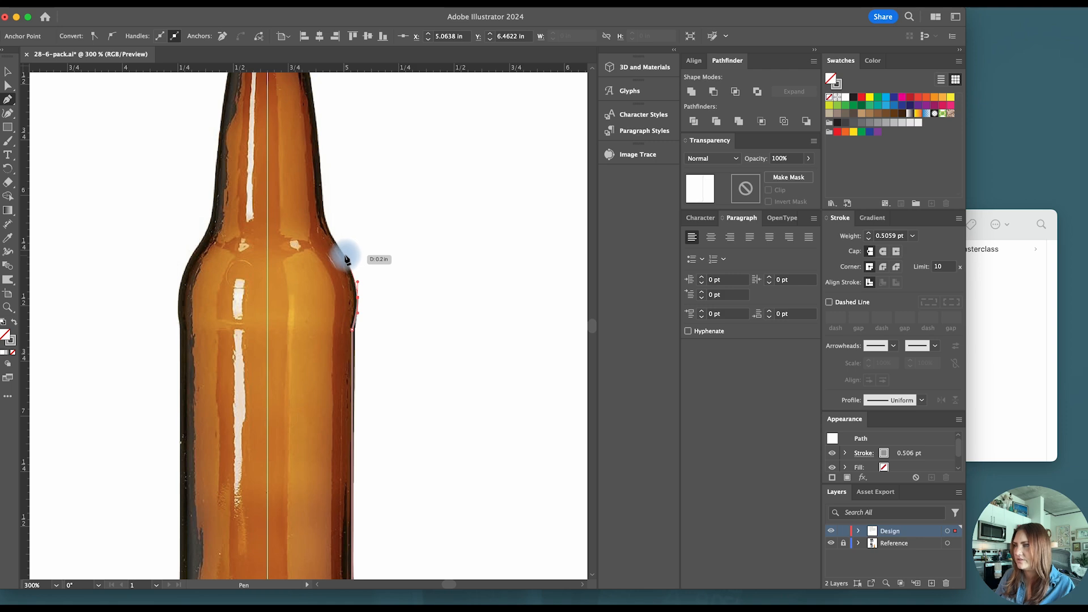
scroll(340, 247, up, 3)
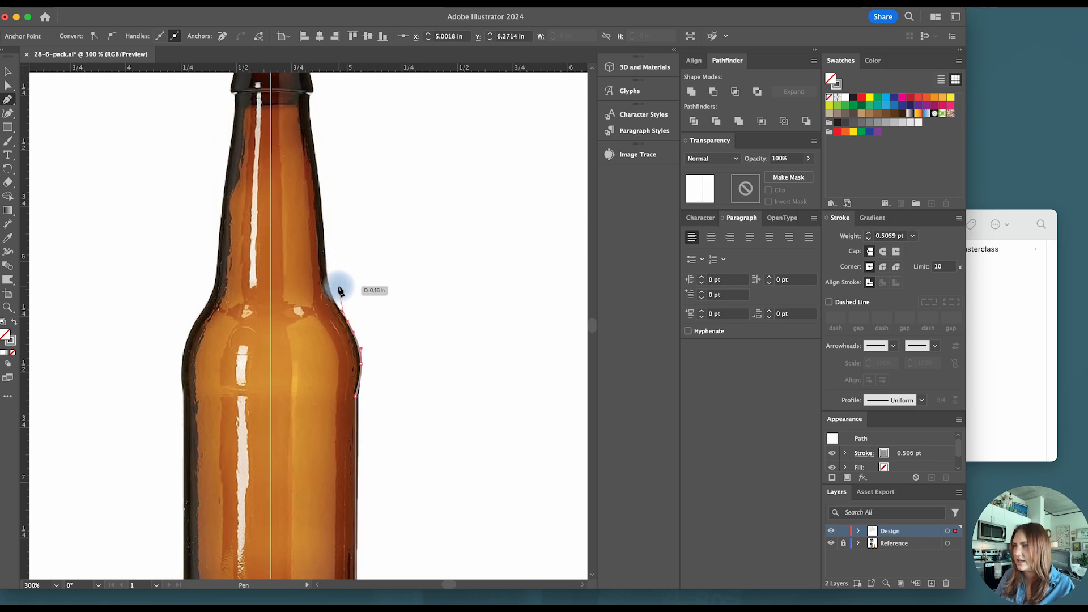
scroll(342, 286, up, 4)
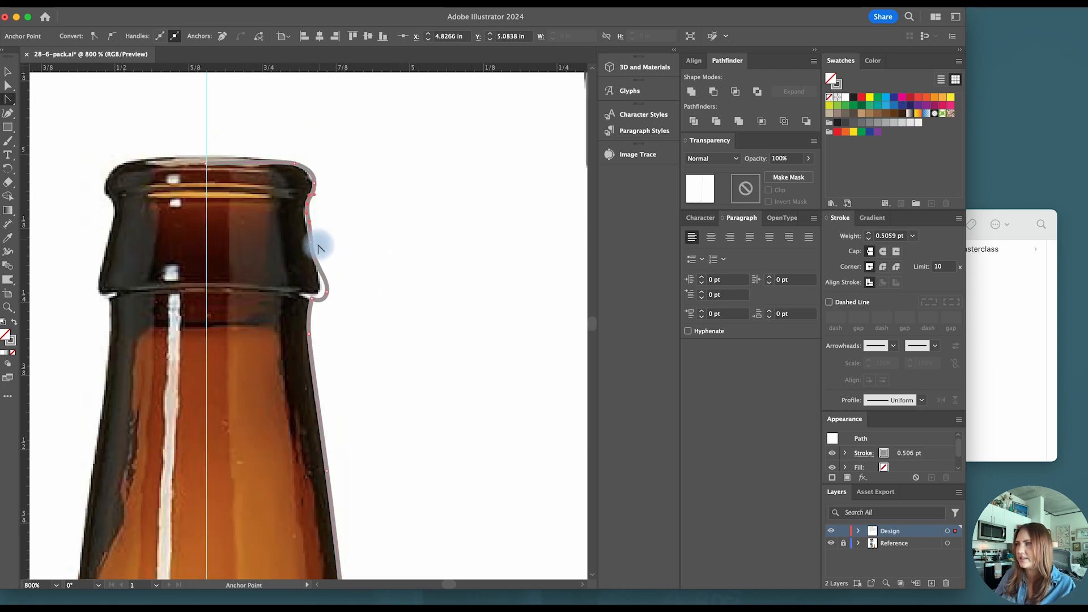
- Reshape the profile's curve at the lower edge of the neck collar so it hugs the bottle
key(a)
mouse_move(328, 298)
mouse_down()
mouse_move(320, 289)
mouse_move(315, 305)
mouse_up()
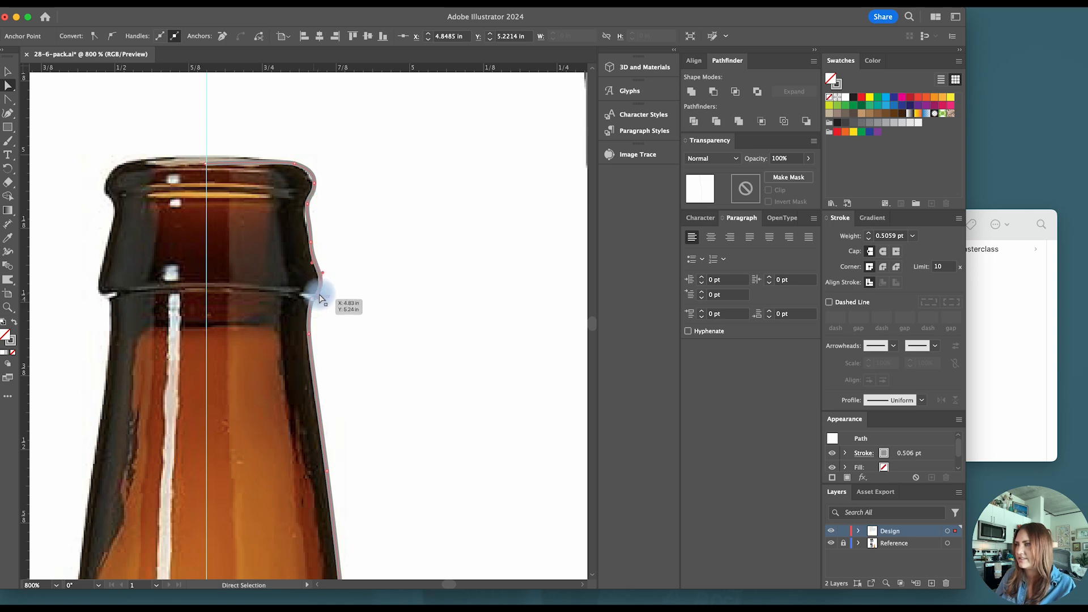
scroll(332, 285, down, 2)
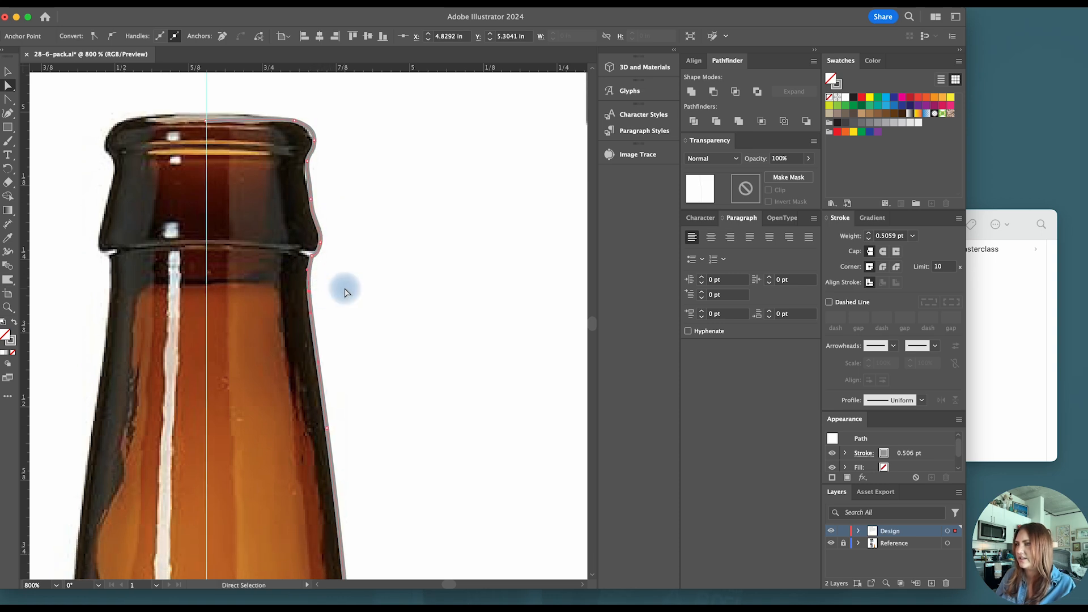
- Round the profile's corner point just below the shoulder with a radius of about 0.04 in
scroll(345, 287, down, 12)
scroll(348, 311, down, 5)
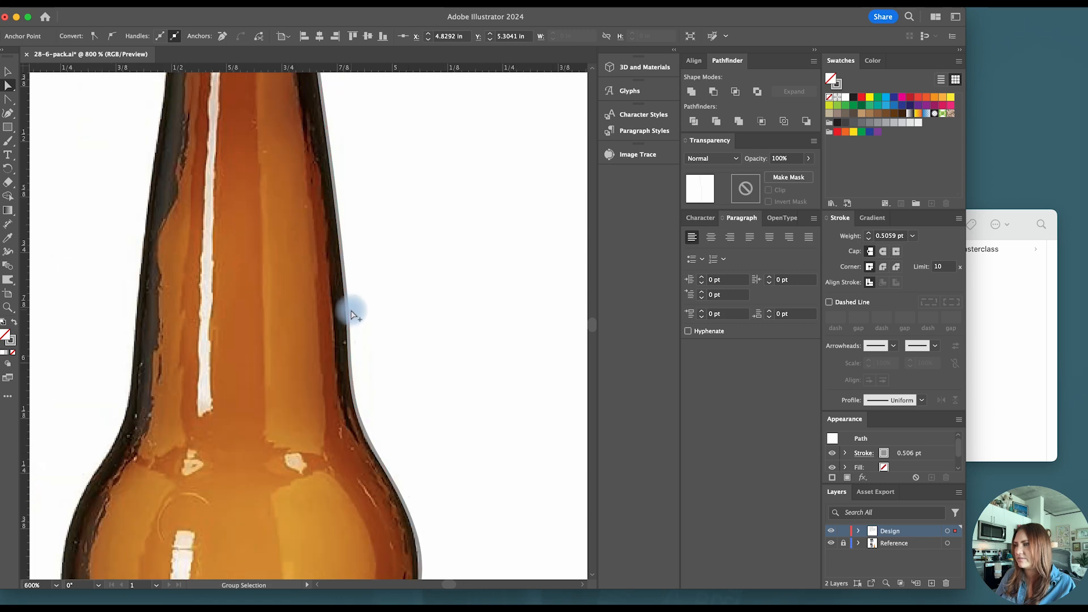
scroll(396, 386, down, 2)
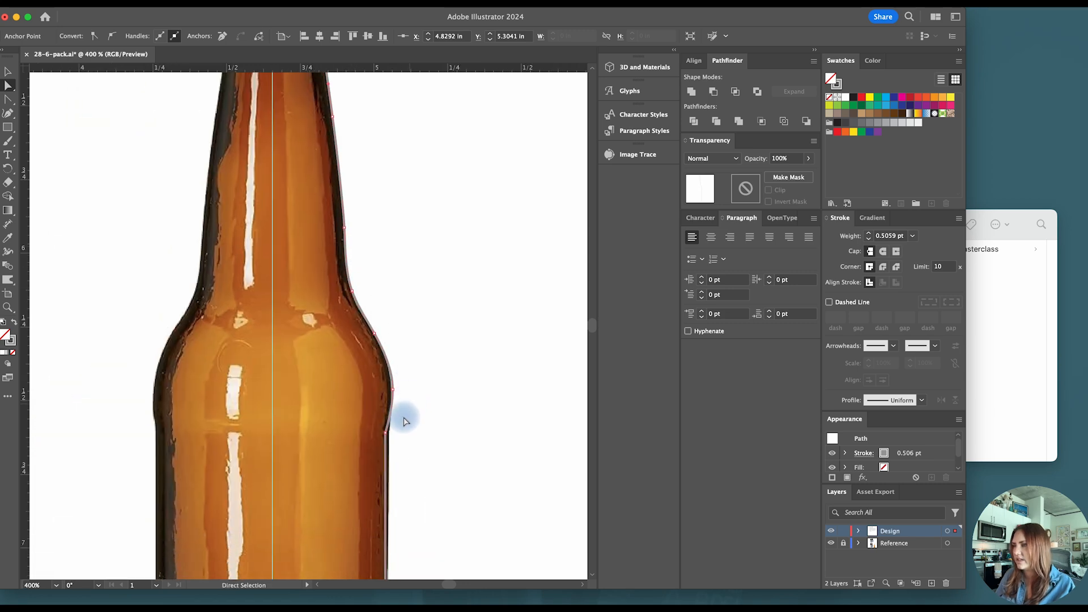
click(386, 434)
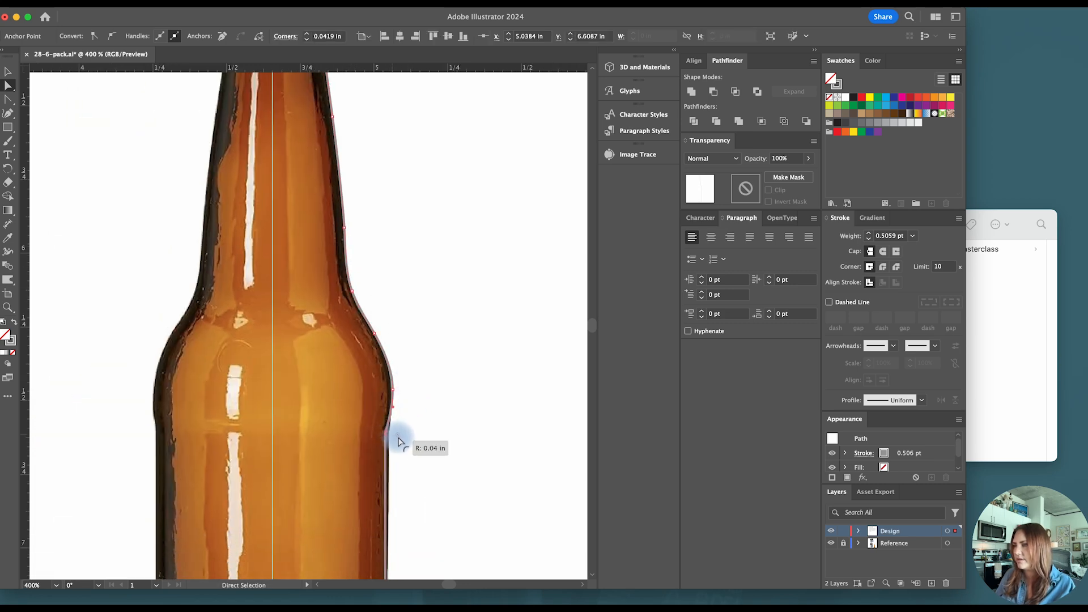
- Smooth the profile's angular lower corner at the bottle's base into a rounded curve
scroll(403, 422, down, 10)
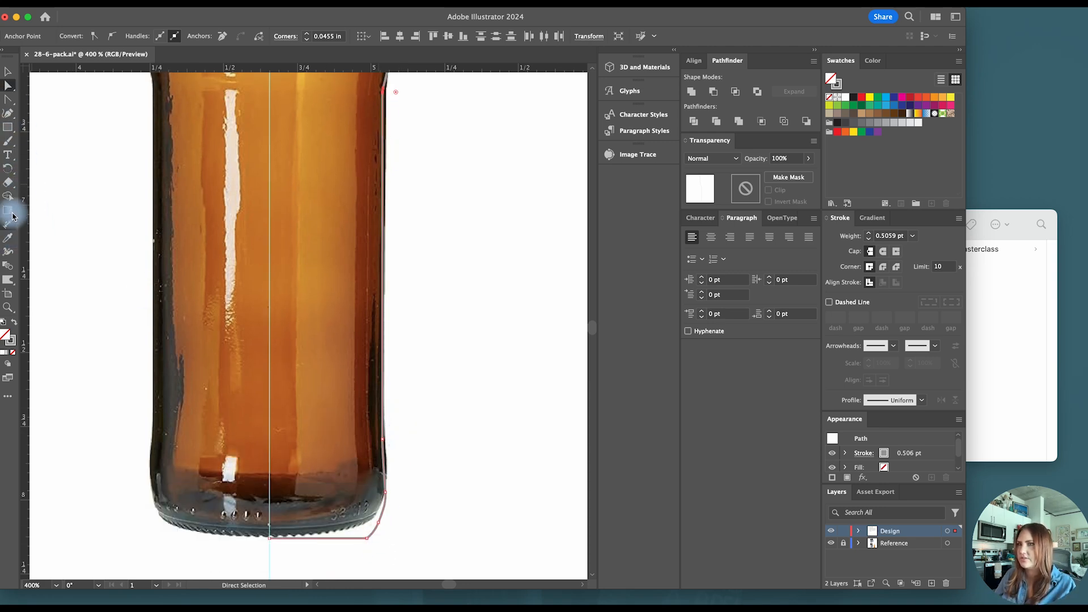
click(8, 140)
click(45, 182)
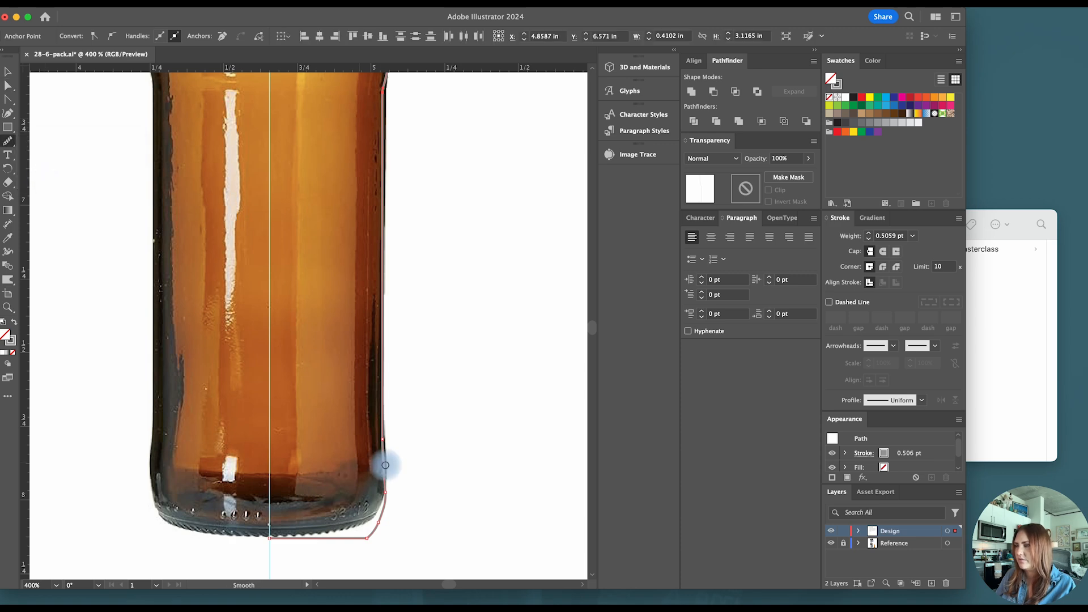
scroll(383, 534, up, 1)
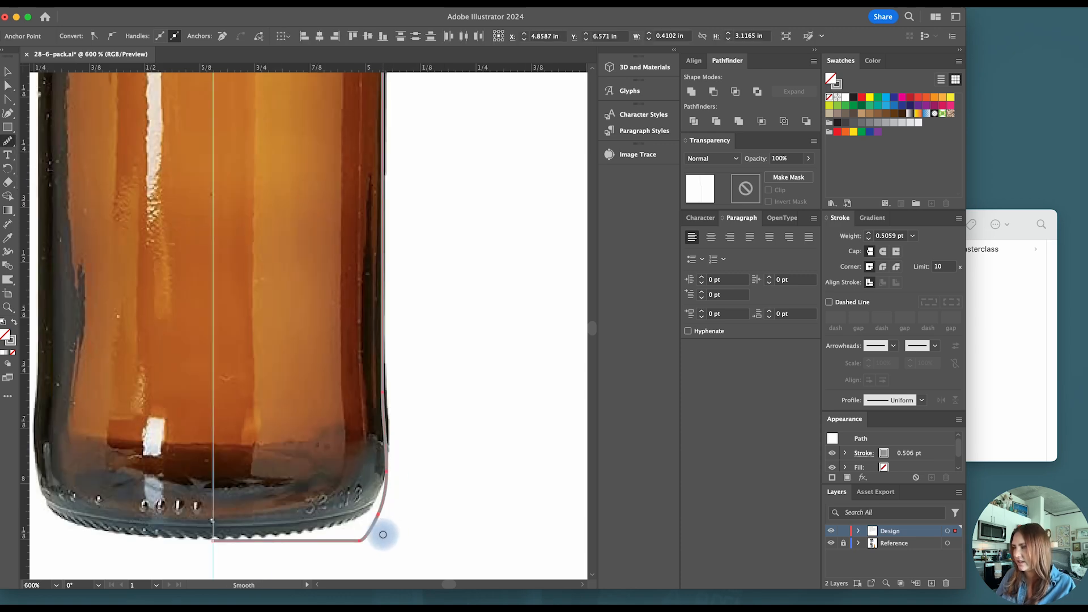
key(a)
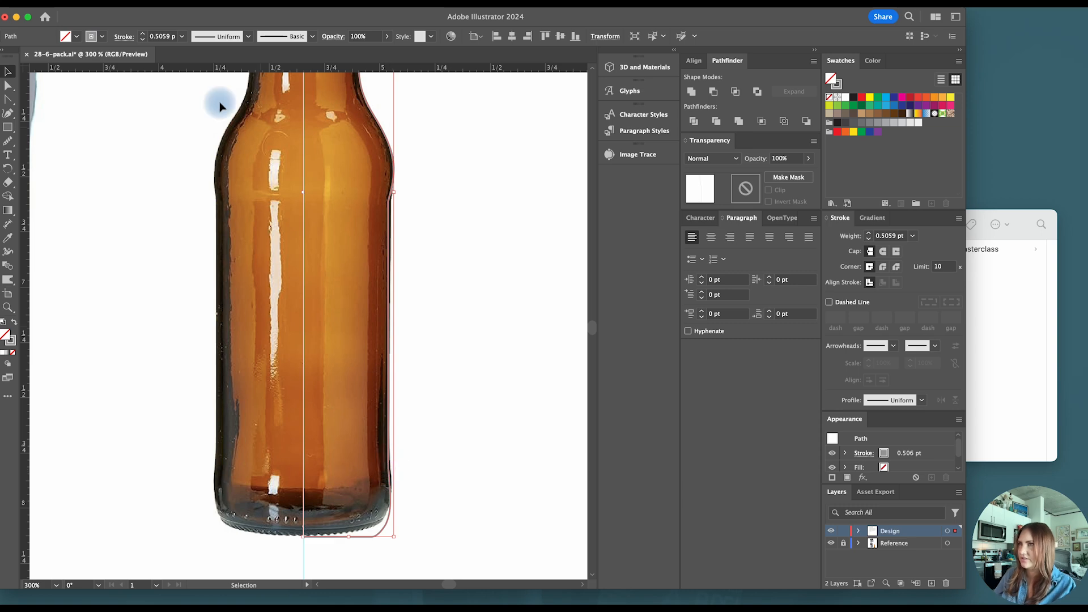
- Offset the bottle profile path by about 0.01 in with miter joins and a miter limit of 4
click(131, 3)
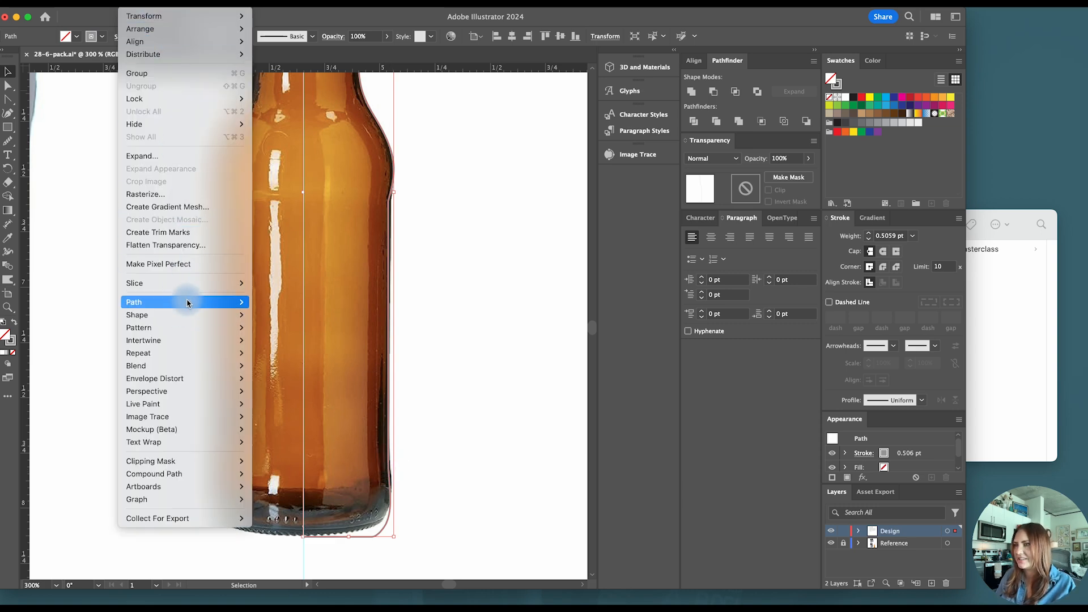
mouse_move(186, 300)
click(289, 347)
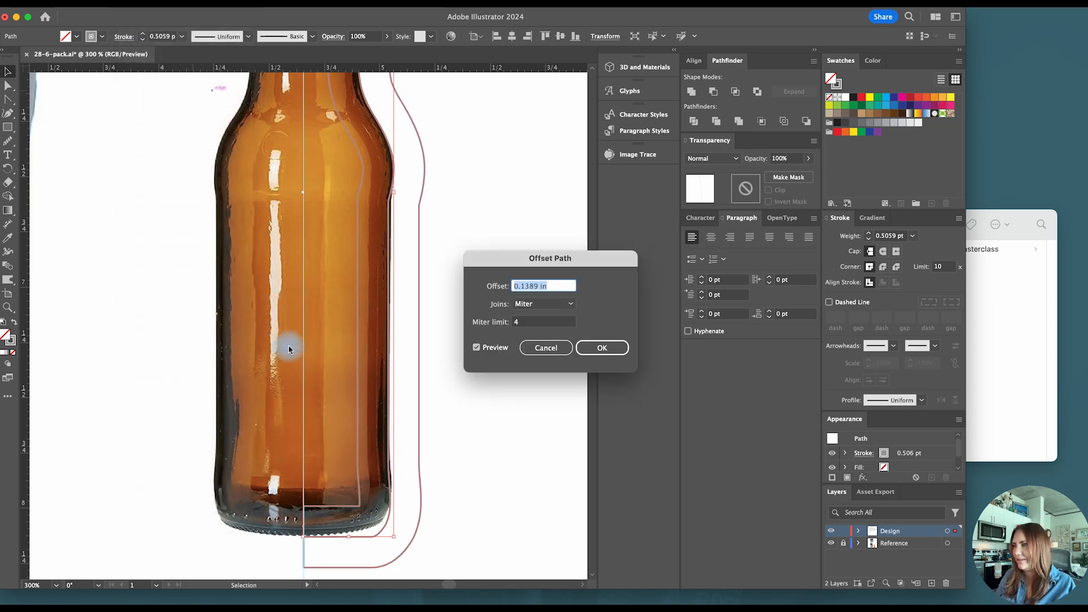
text(0.01)
click(542, 322)
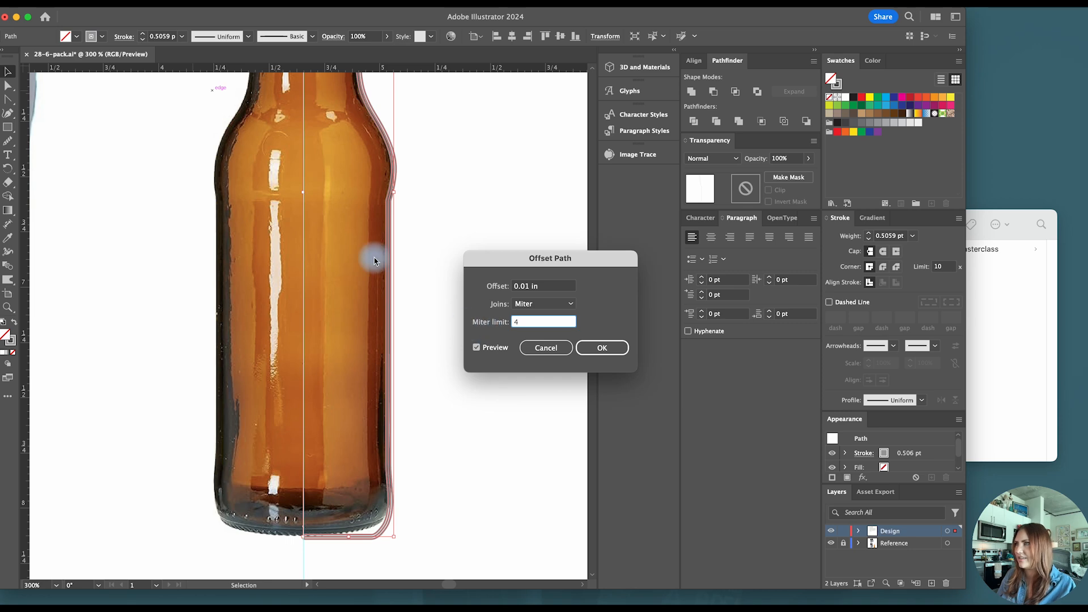
click(528, 288)
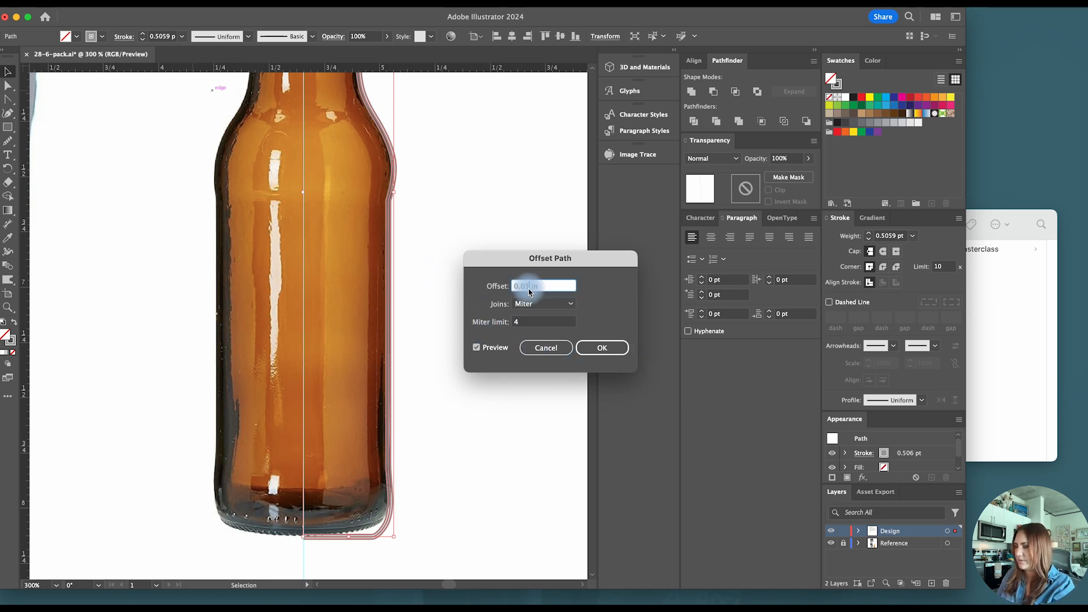
click(537, 322)
click(587, 348)
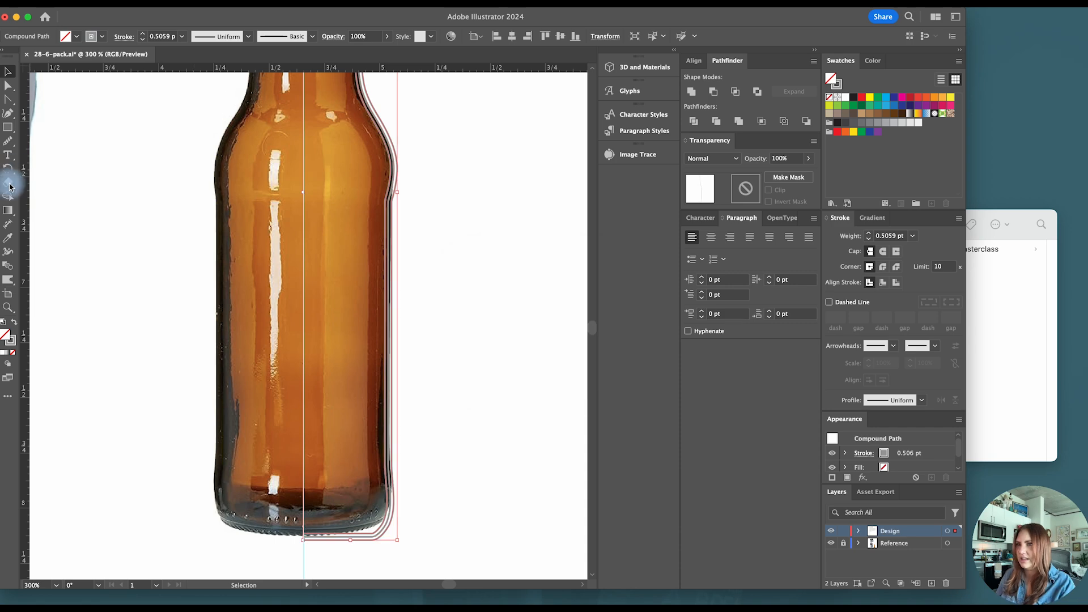
- Cut the offset outline at the centre guide on the base and the lip, and delete its outer line
click(8, 181)
click(57, 197)
scroll(287, 539, up, 1)
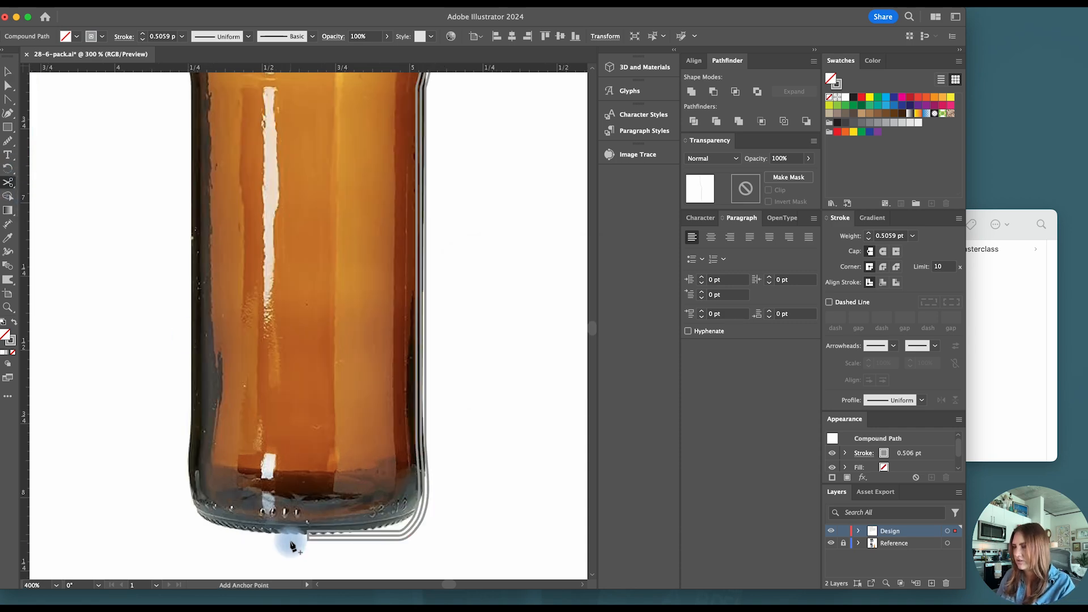
scroll(309, 543, up, 1)
click(307, 539)
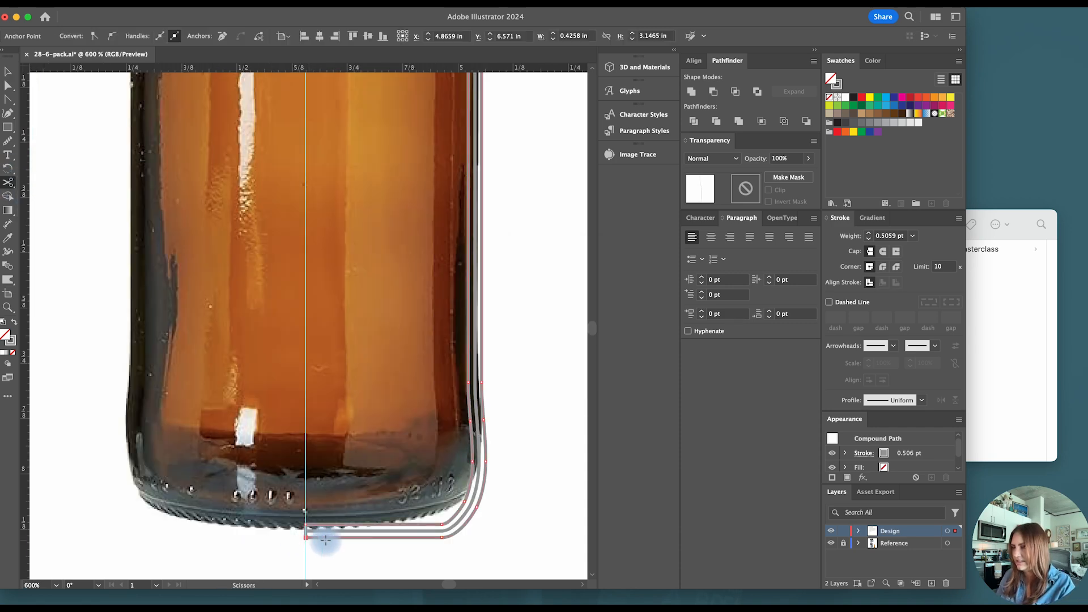
scroll(360, 529, down, 1)
scroll(360, 530, up, 10)
scroll(389, 267, up, 8)
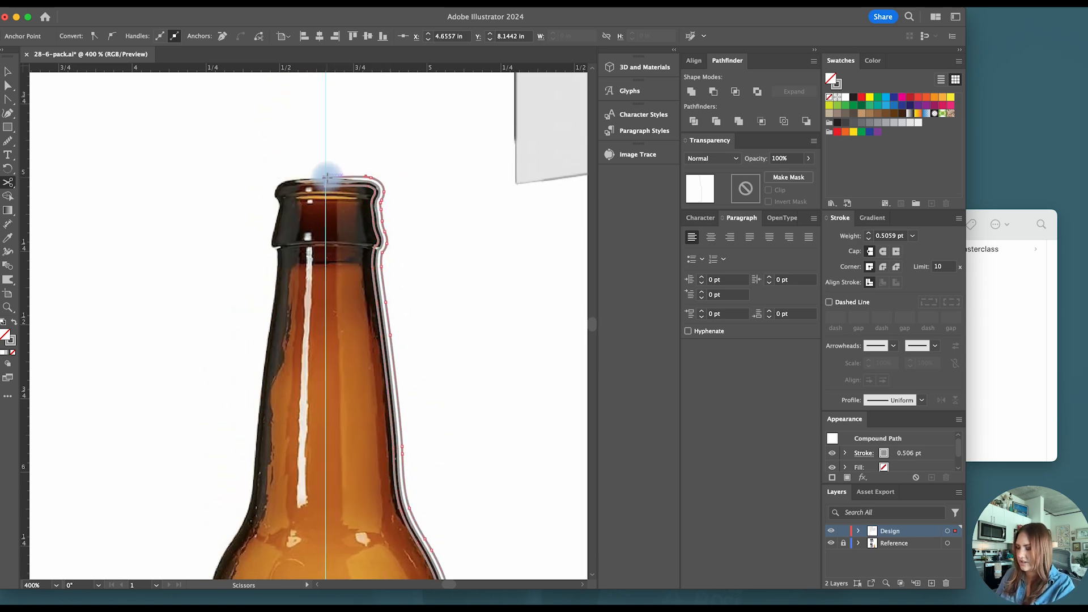
click(328, 177)
key(v)
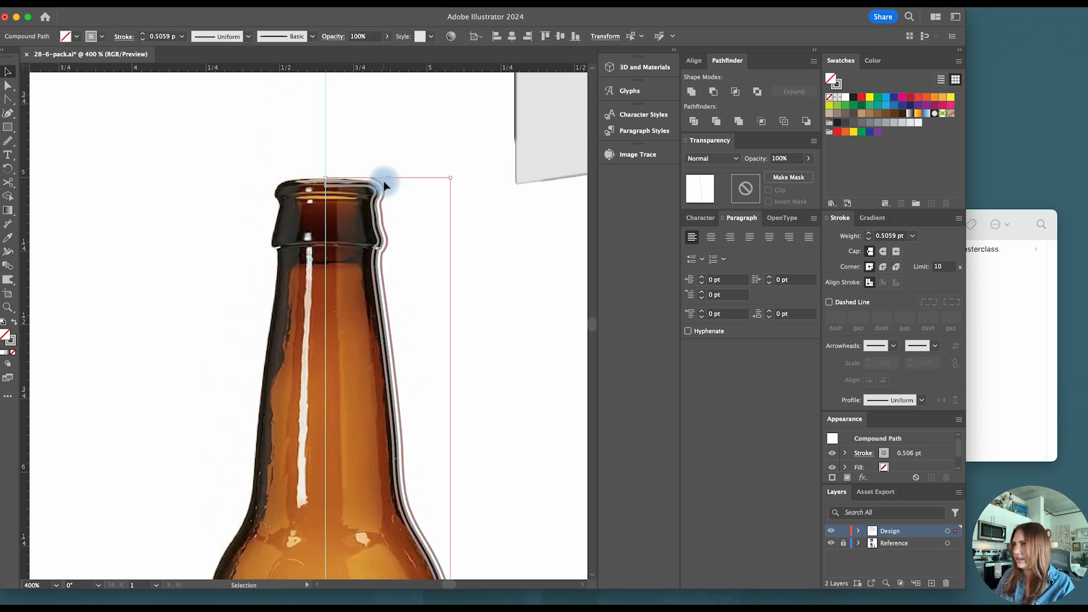
click(384, 182)
- Split the outer and inner lines near the lip's rounded edge and delete their top segments running to the centre guide
scroll(330, 179, up, 2)
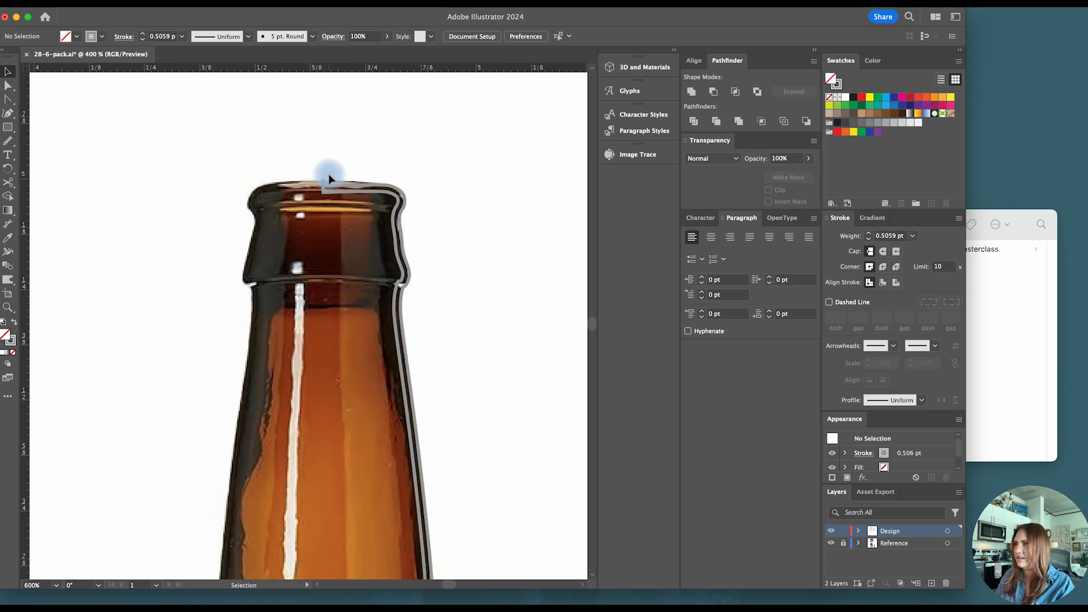
scroll(332, 180, up, 3)
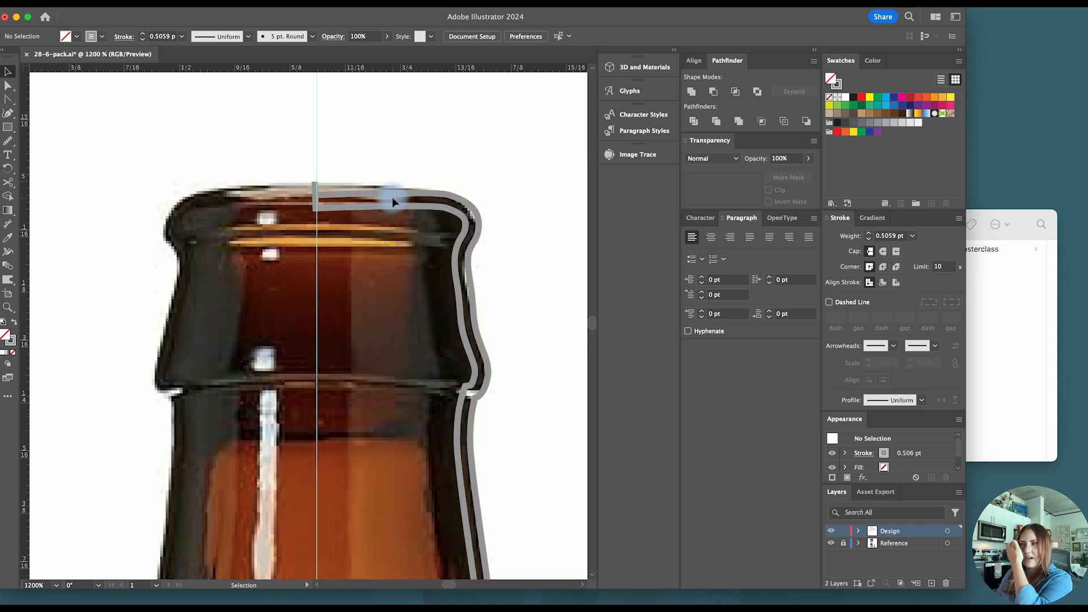
click(398, 193)
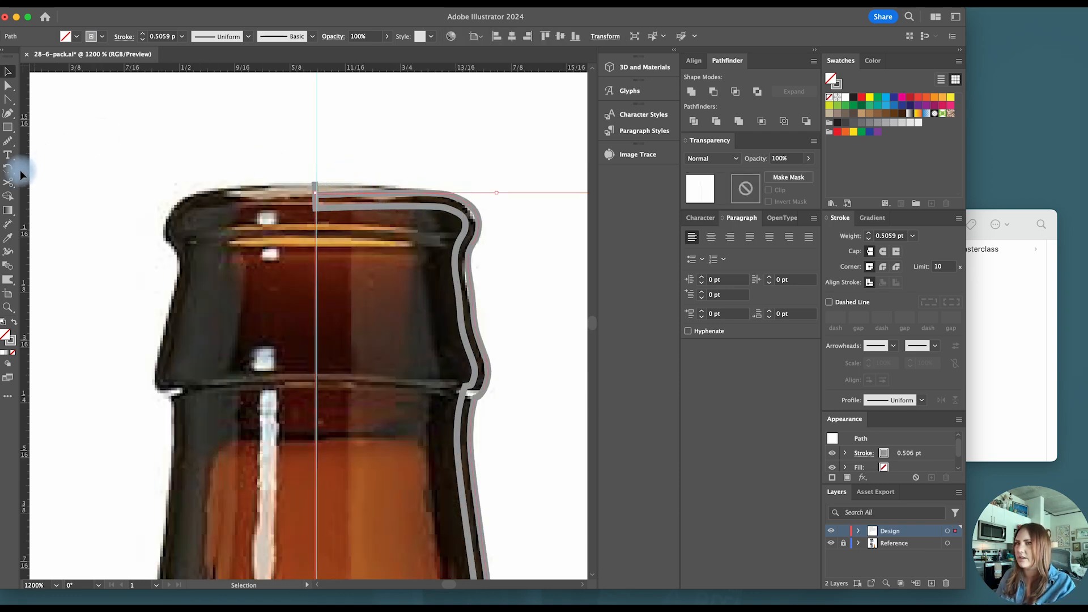
click(445, 192)
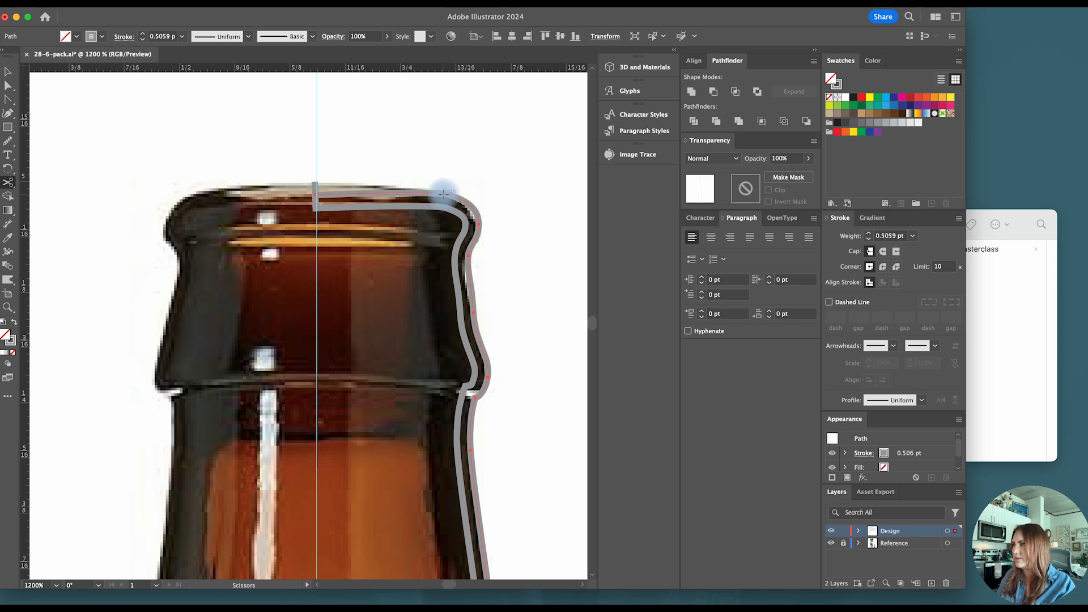
click(444, 193)
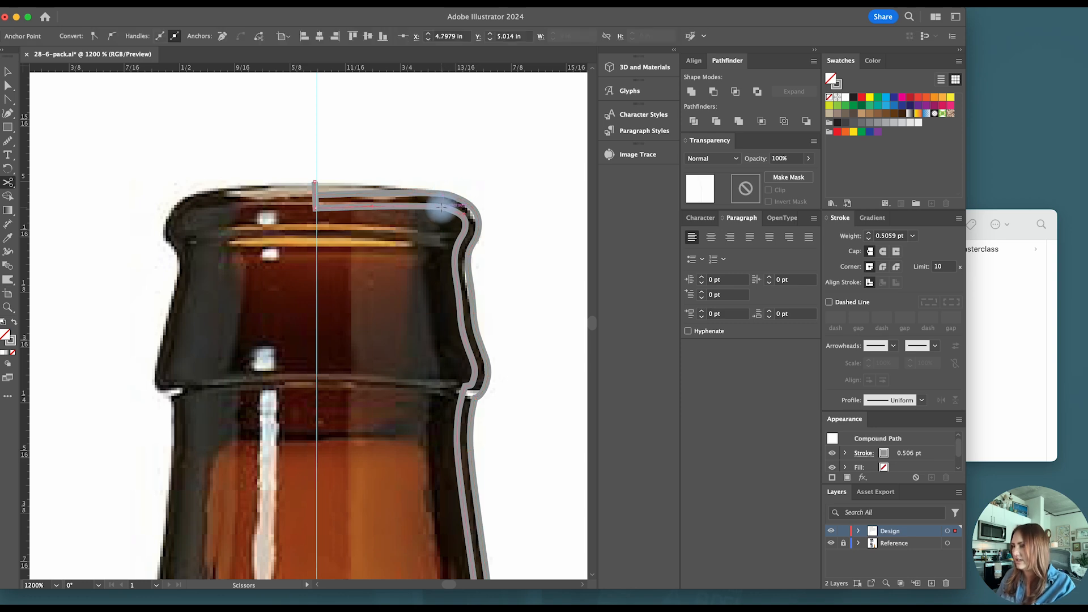
click(444, 208)
key(v)
key(Delete)
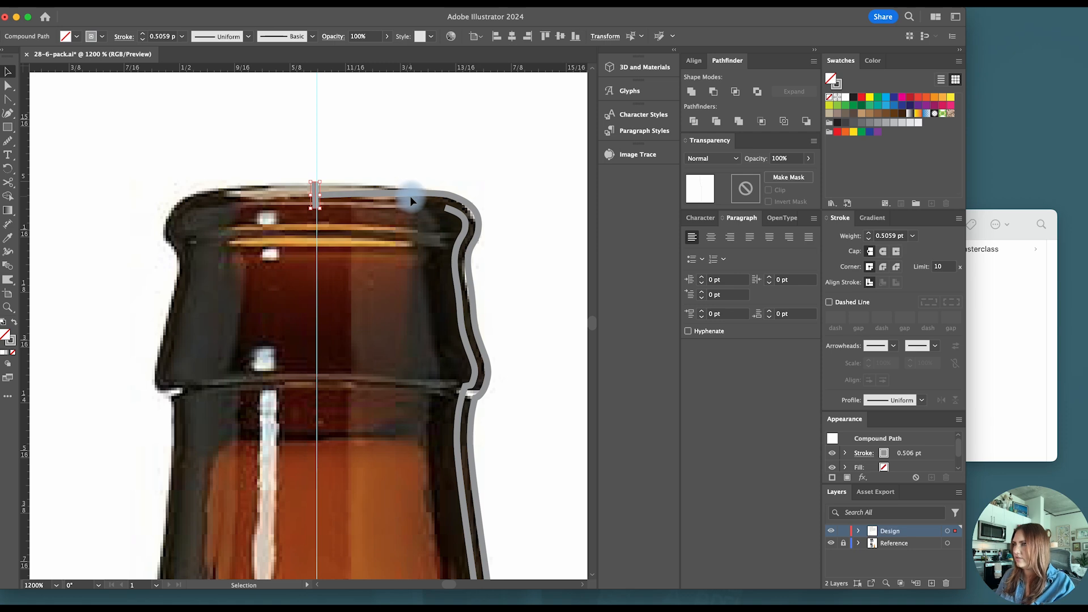
click(410, 197)
click(401, 191)
key(Delete)
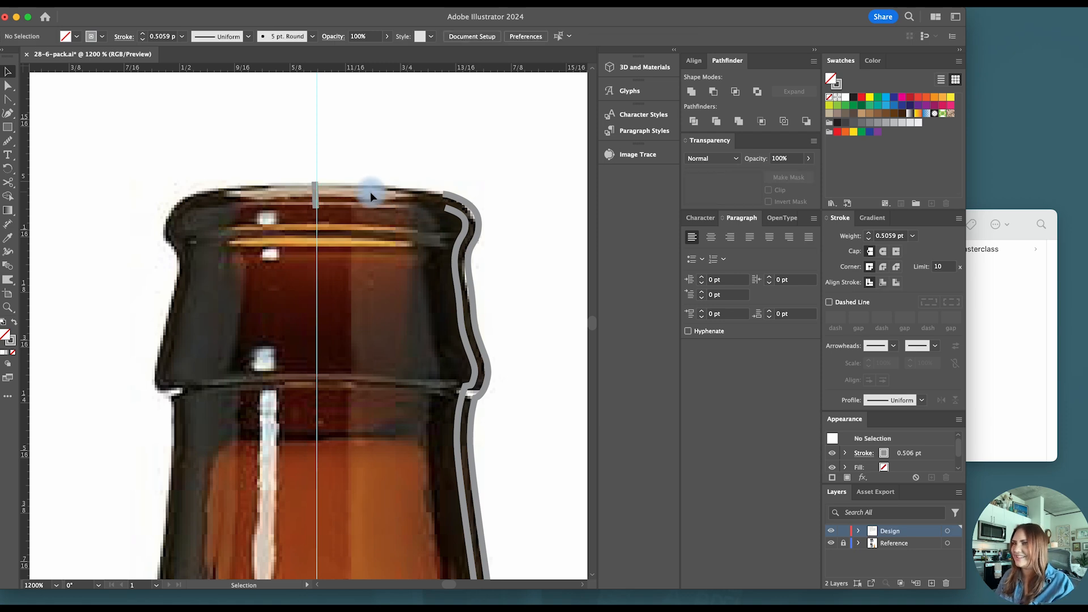
- Delete the short leftover vertical stub at the centre guide on top of the lip
click(315, 192)
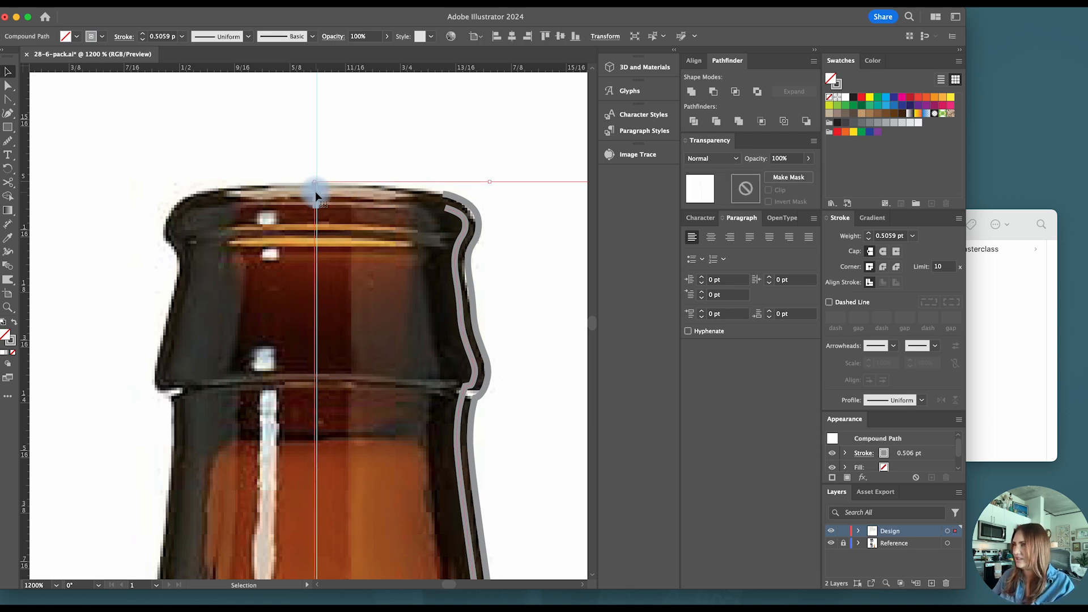
key(super+minus)
key(super+minus)
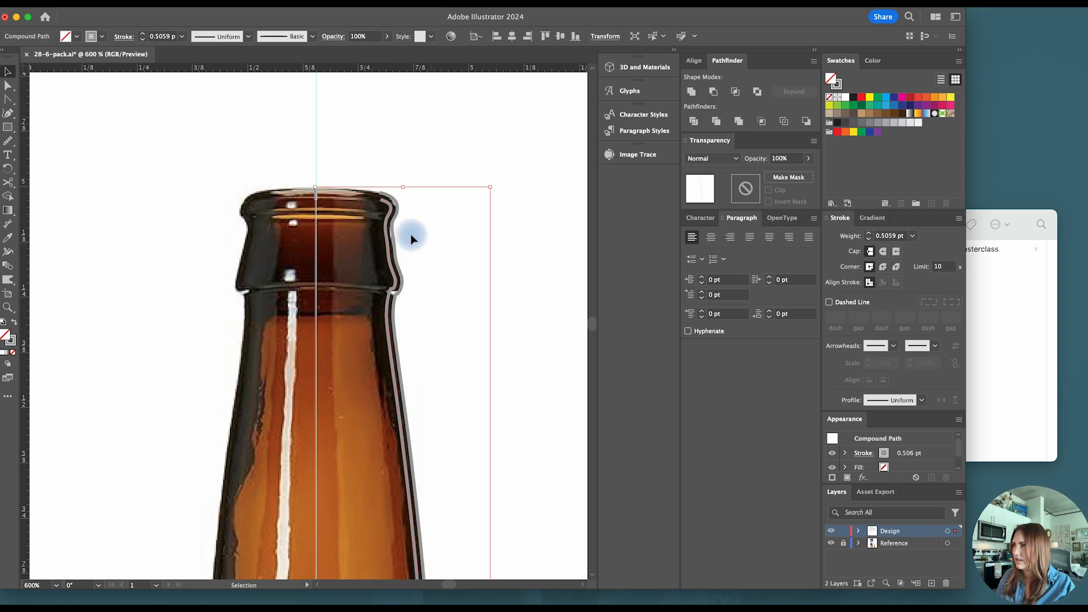
double_click(323, 182)
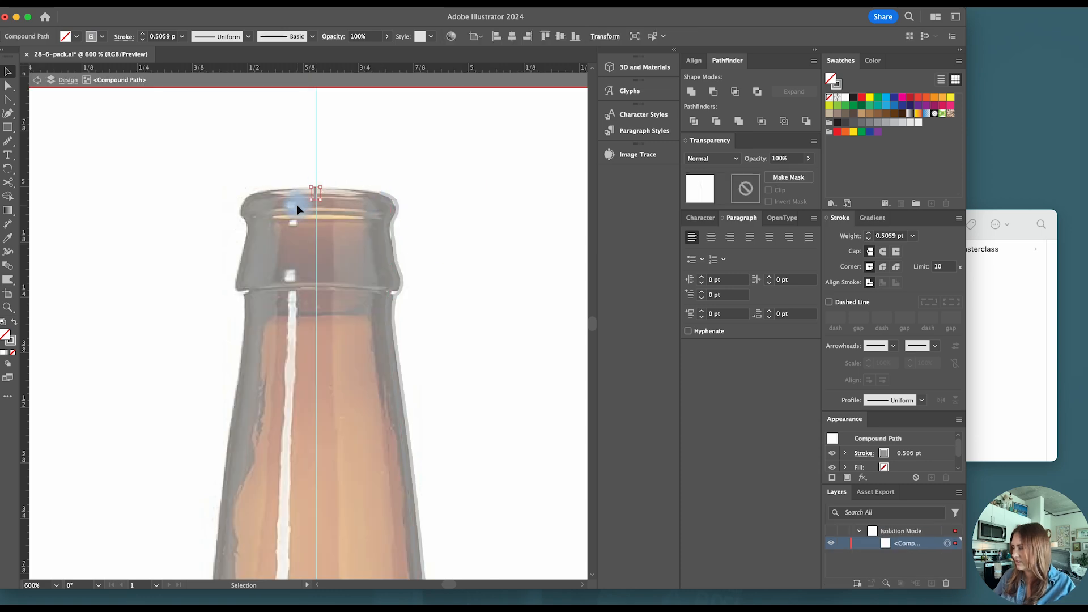
double_click(447, 172)
- Simplify the inner line by deleting its anchor points around the lip and neck collar, leaving a smooth inner wall
scroll(362, 184, up, 1)
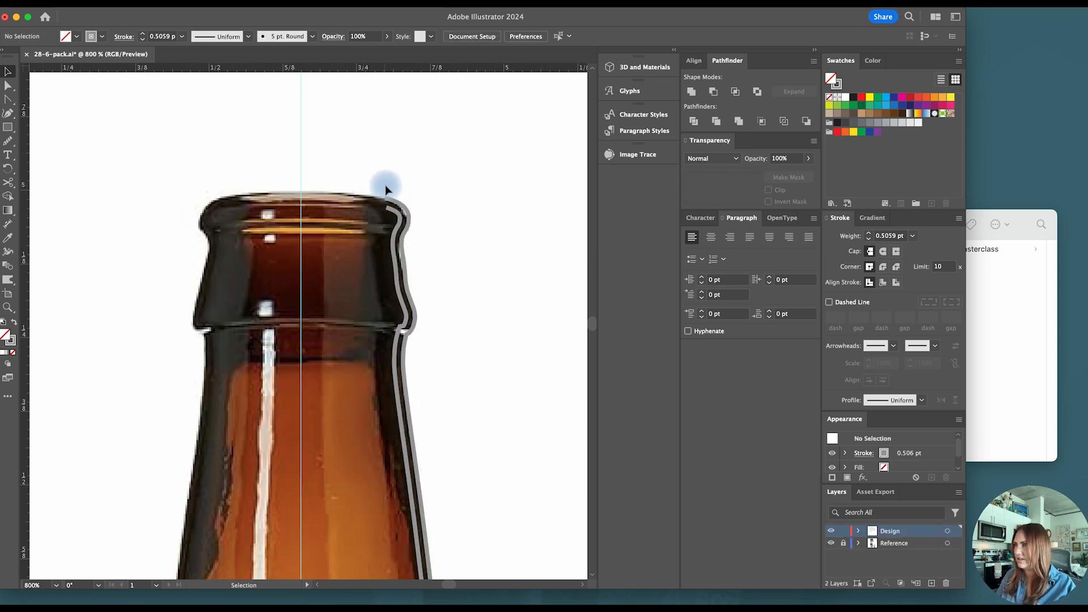
scroll(383, 185, up, 2)
click(406, 235)
scroll(405, 235, down, 1)
key(a)
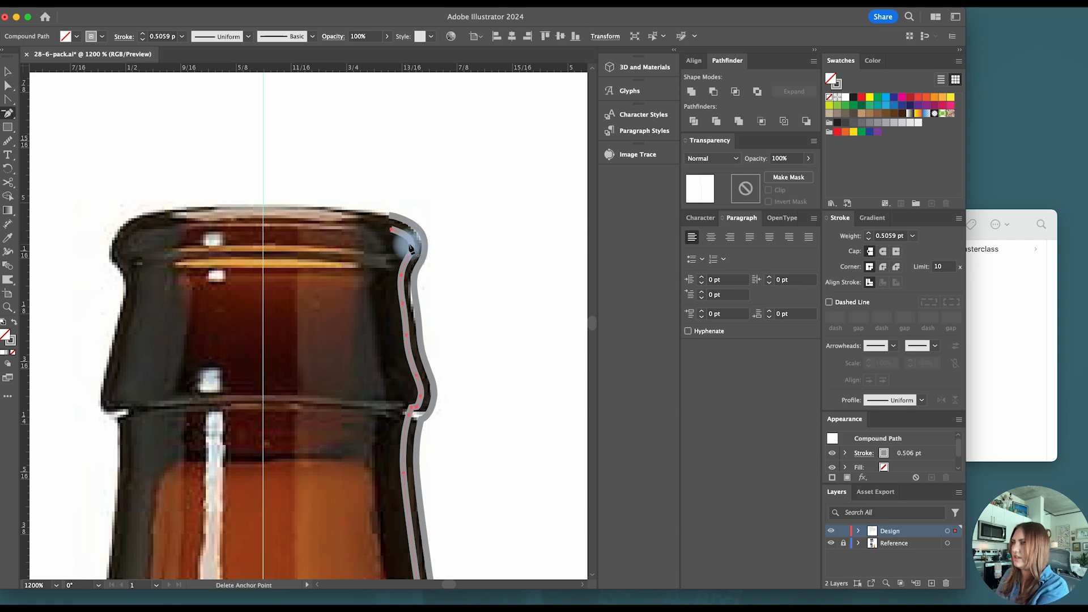
click(391, 229)
key(p)
click(402, 303)
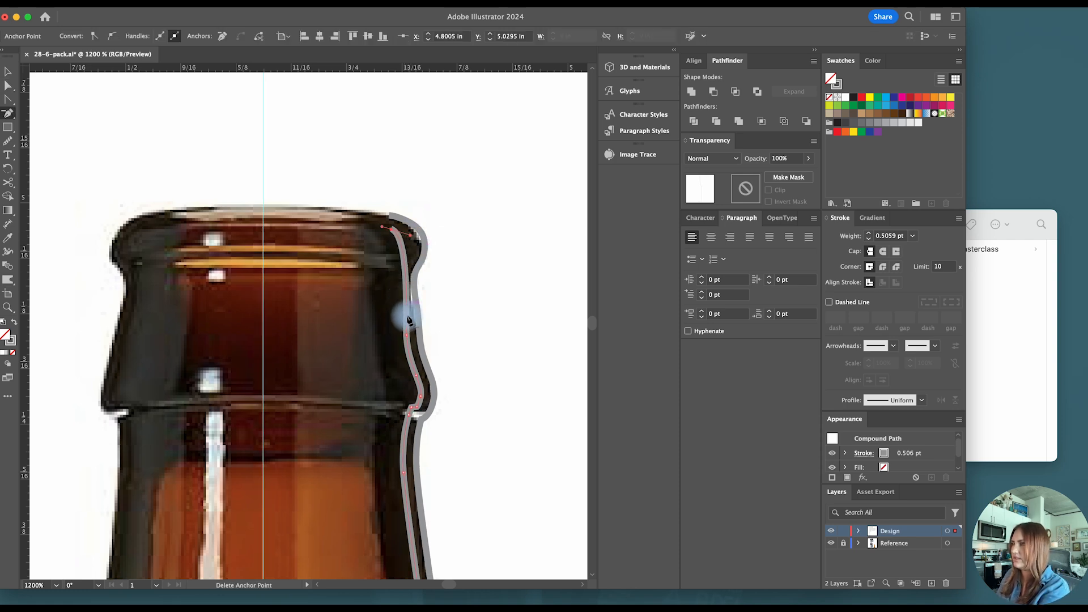
click(407, 335)
click(416, 376)
click(421, 396)
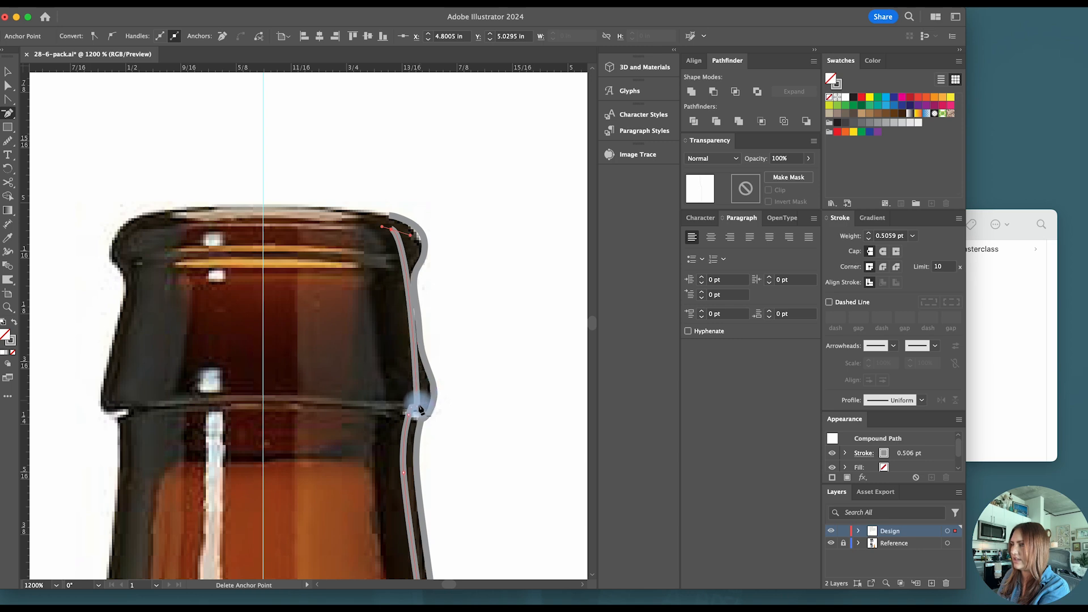
click(417, 407)
click(411, 407)
scroll(412, 412, up, 1)
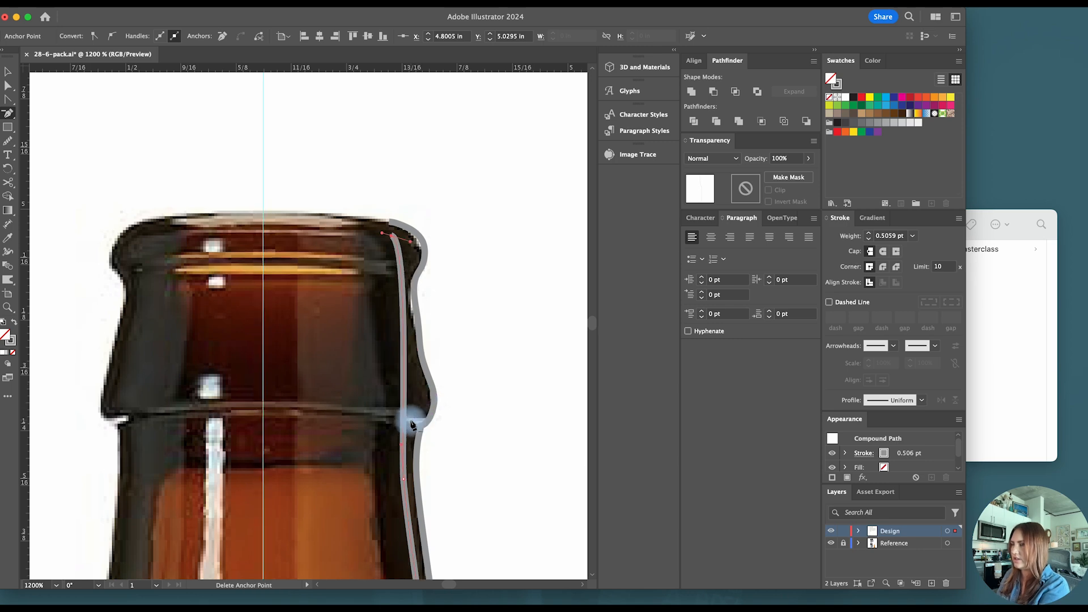
- Connect the inner line's top end to the outer line's top end with the Pen tool and adjust the joining corner
click(390, 243)
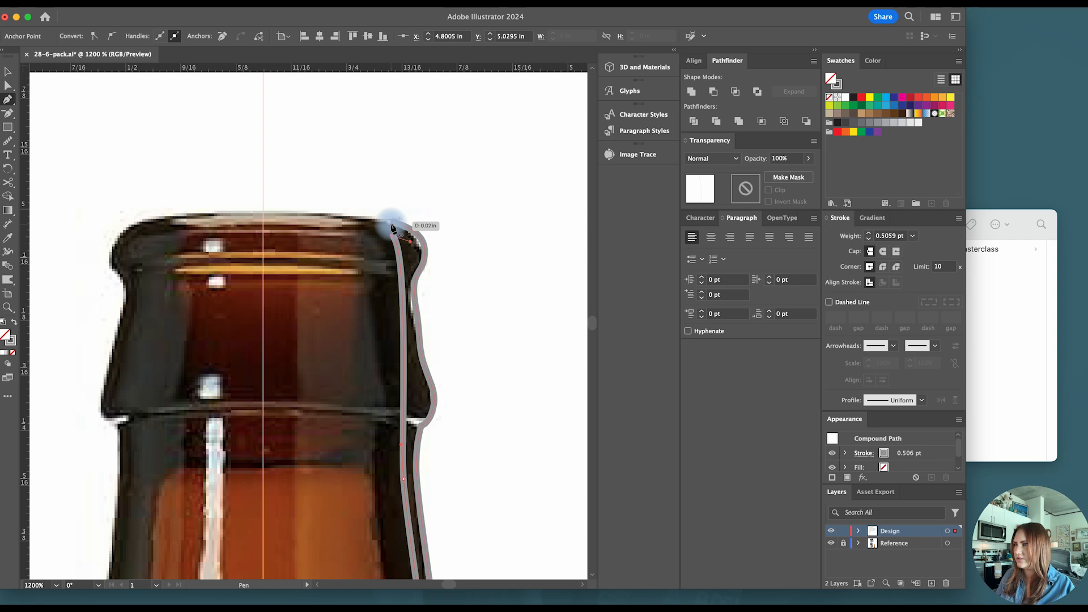
click(395, 224)
key(shift+c)
mouse_move(391, 235)
mouse_down()
mouse_move(392, 246)
mouse_move(392, 229)
mouse_up()
key(n)
- Move the base stub's lower end up 0.01 in to the outer line's end at the centre guide and join the paths
key(super+minus)
scroll(415, 304, down, 15)
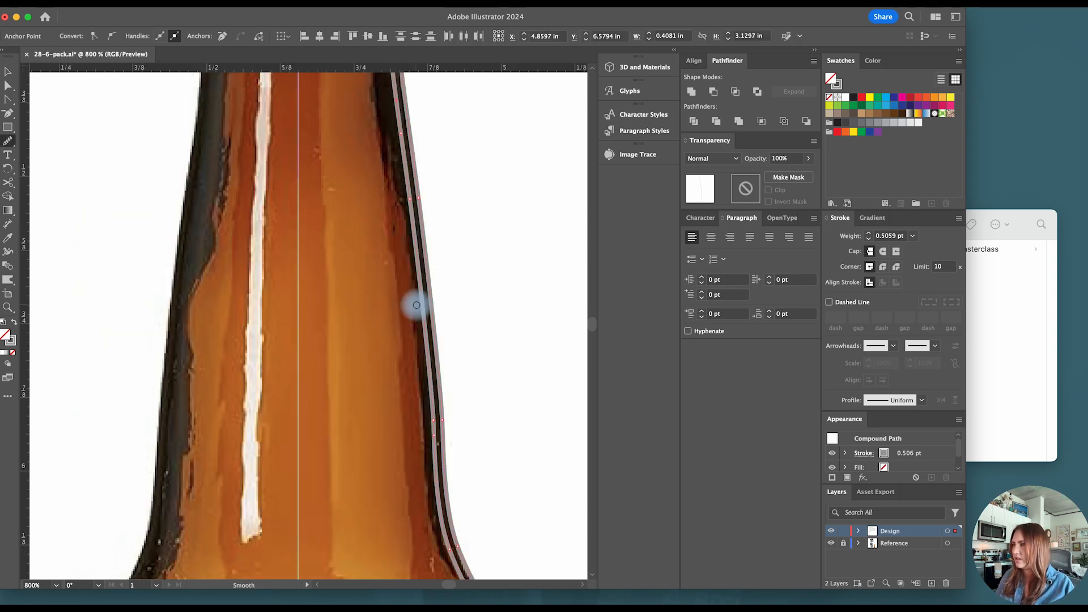
scroll(529, 334, down, 12)
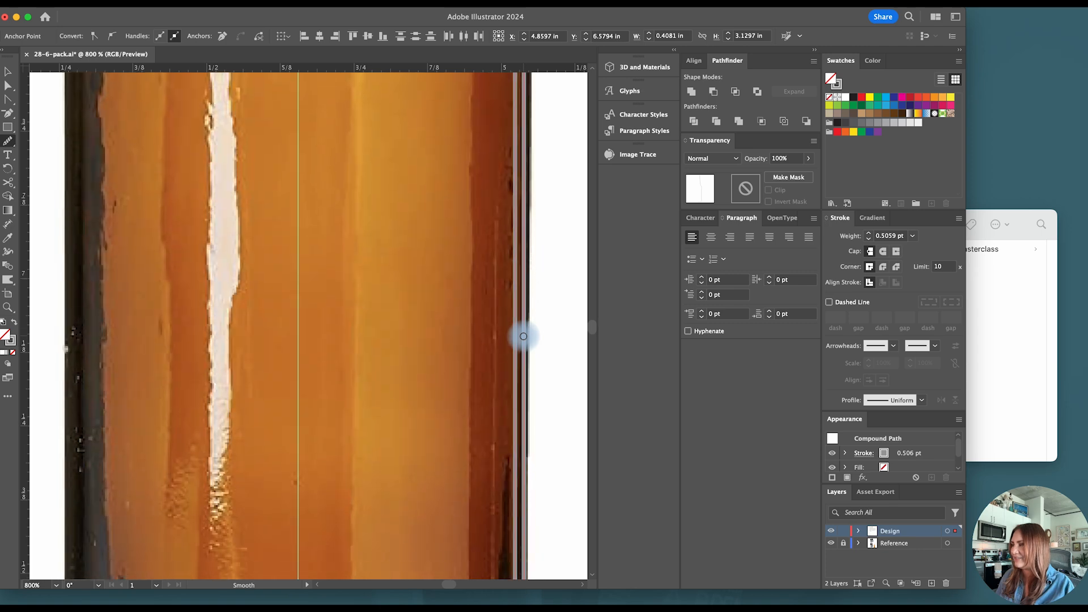
scroll(287, 364, up, 1)
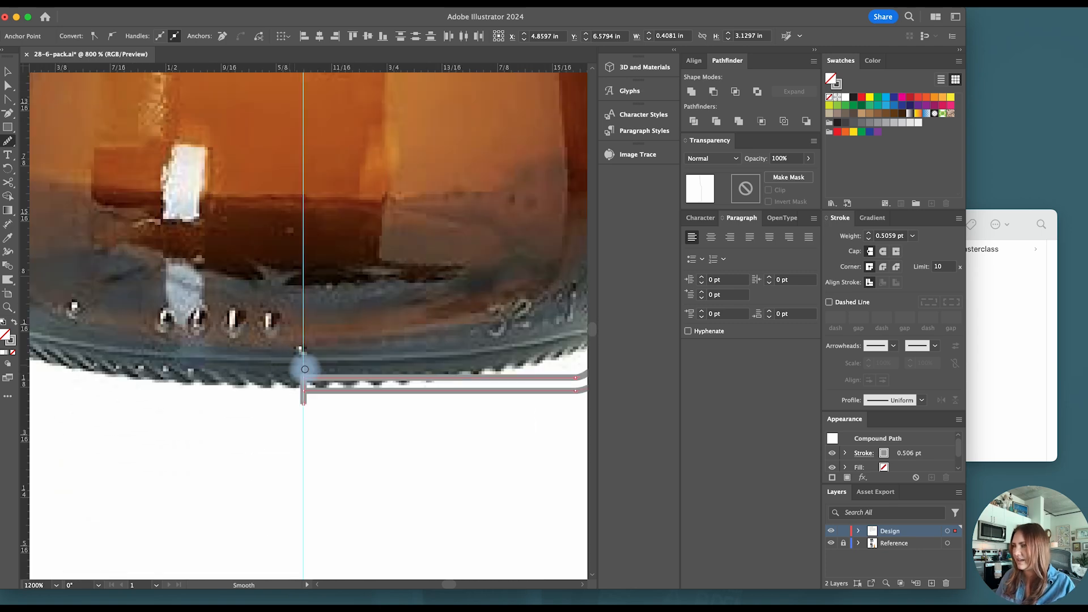
scroll(316, 400, up, 1)
key(a)
click(298, 392)
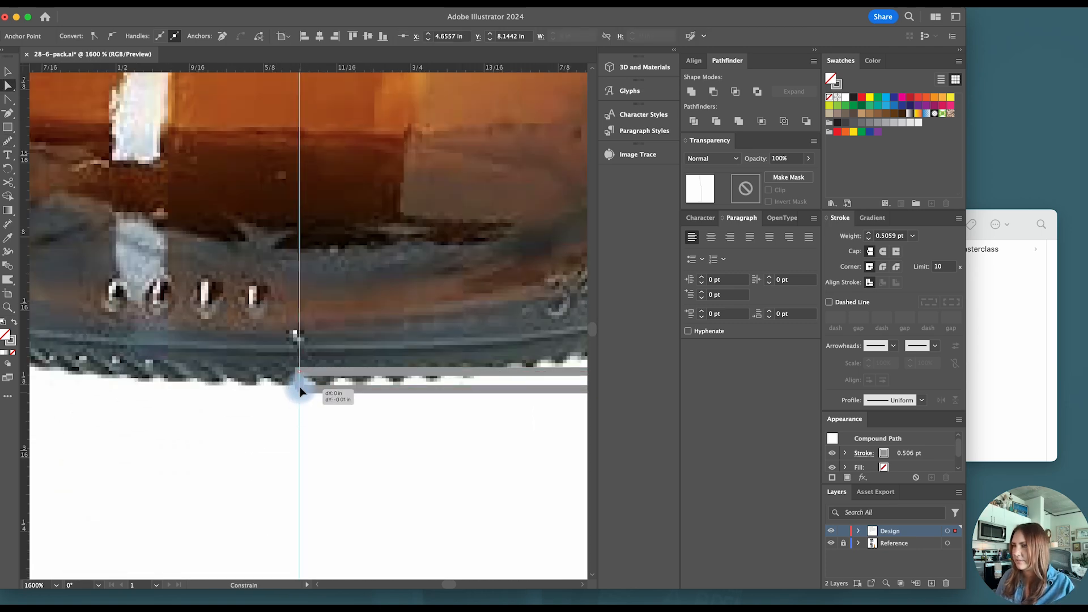
key(v)
drag(337, 346, 335, 344)
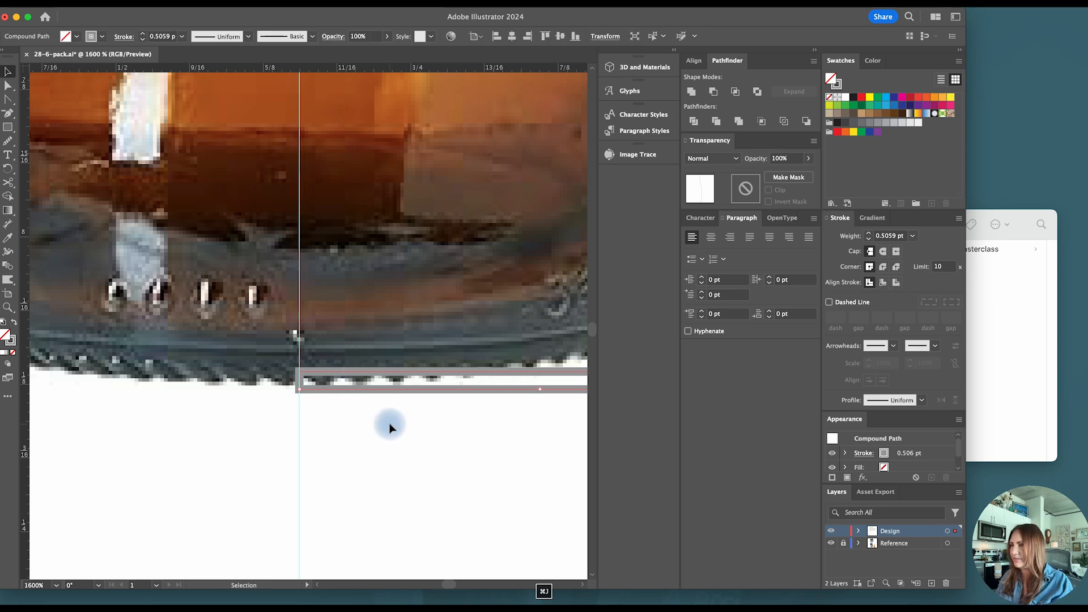
- Try to raise the base's end points at the centre guide slightly
scroll(316, 391, down, 1)
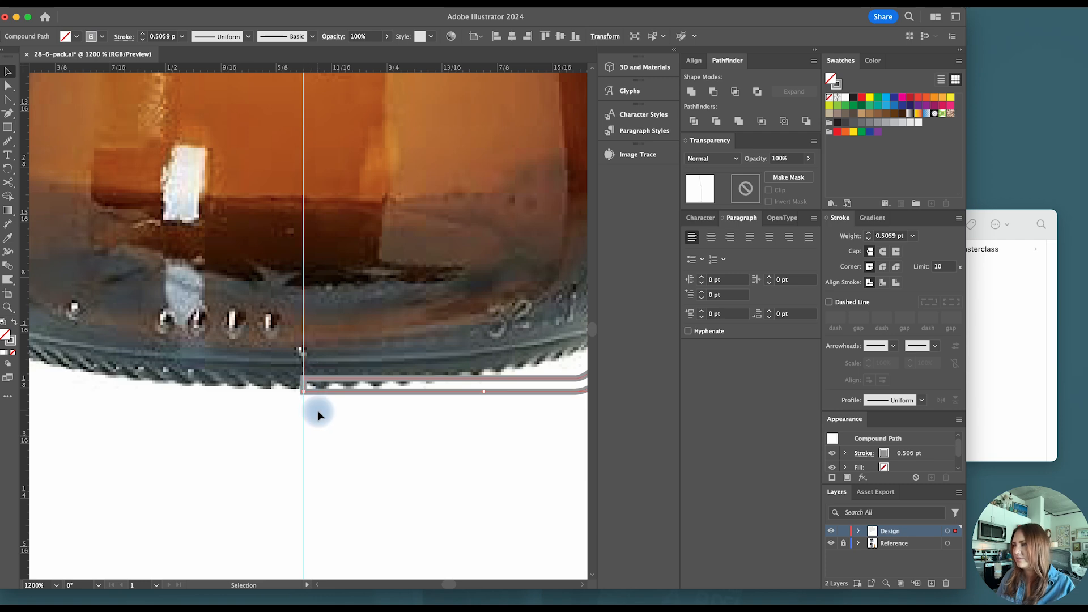
scroll(317, 411, down, 1)
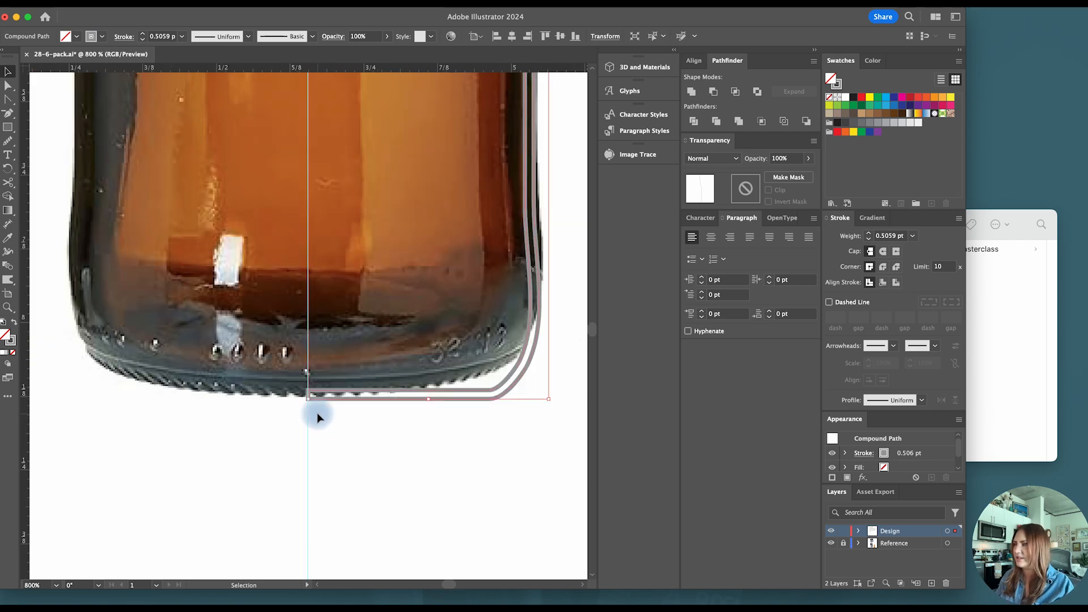
key(a)
drag(323, 418, 285, 379)
key(Up)
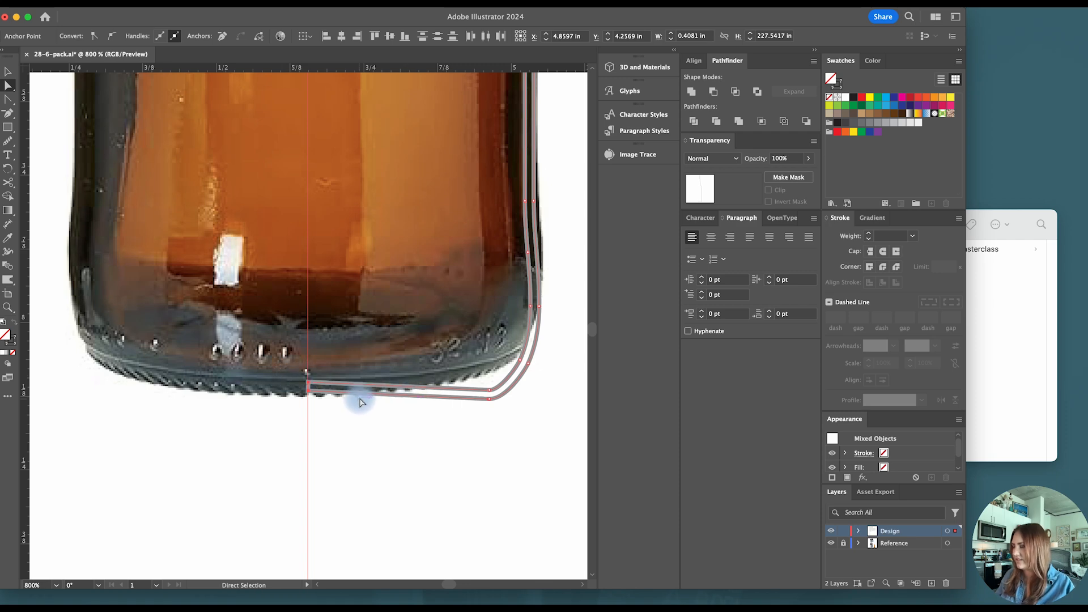
key(super+z)
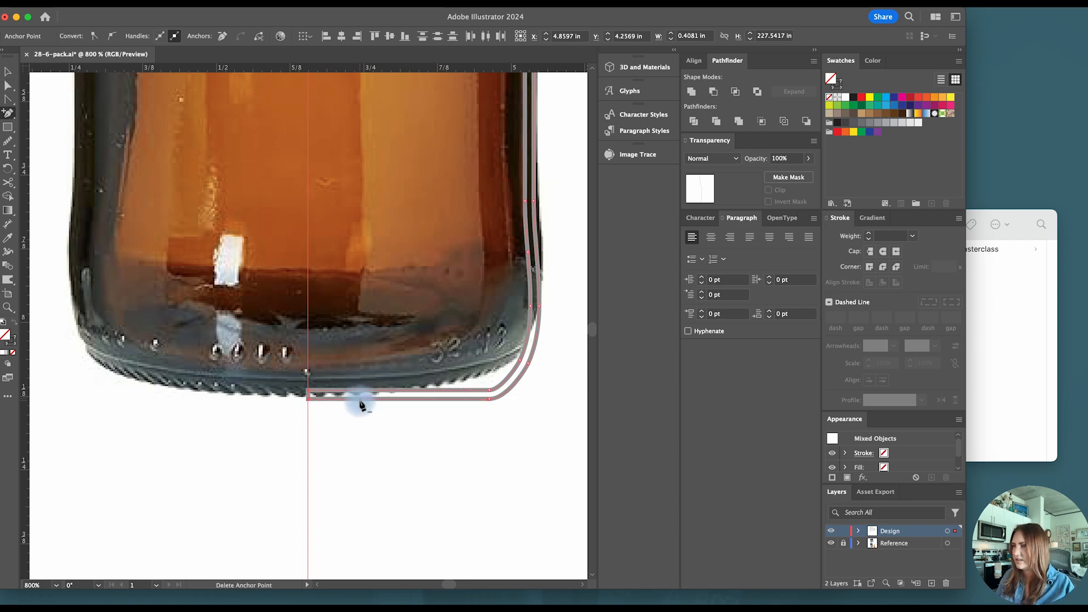
- Add anchor points along both base lines and raise them together with the end points at the centre guide to recess the bottle's base
click(367, 395)
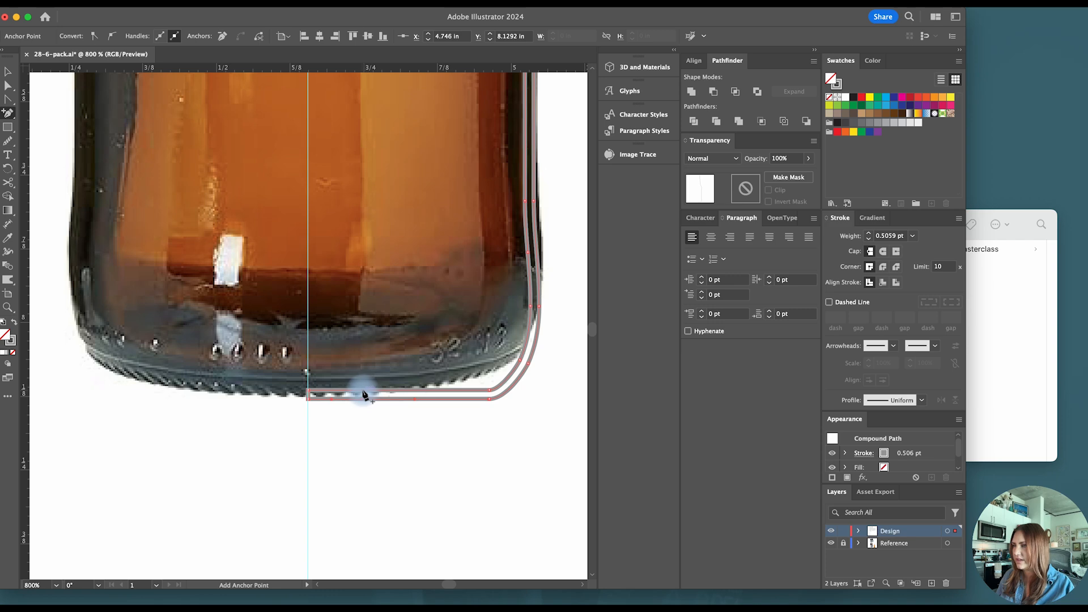
click(438, 394)
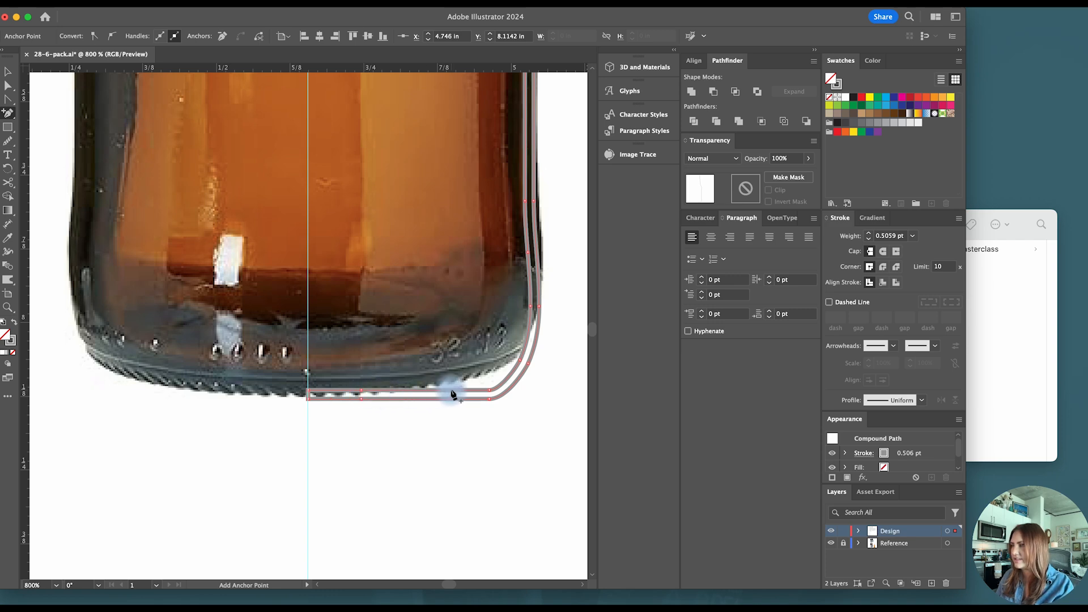
click(452, 399)
key(a)
shift+click(452, 390)
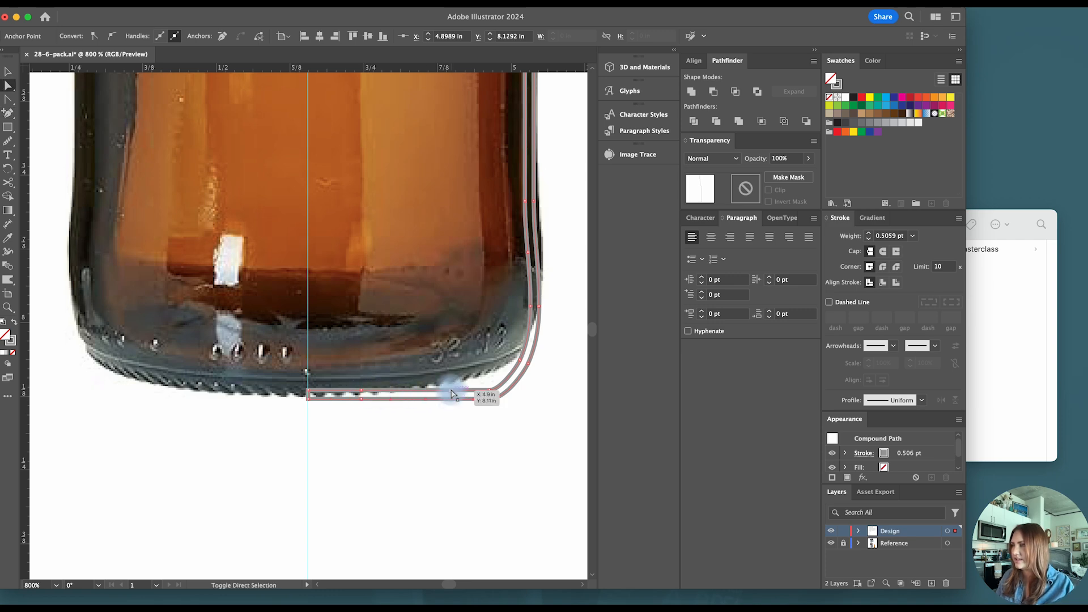
shift+click(361, 390)
drag(363, 402, 311, 398)
click(310, 399)
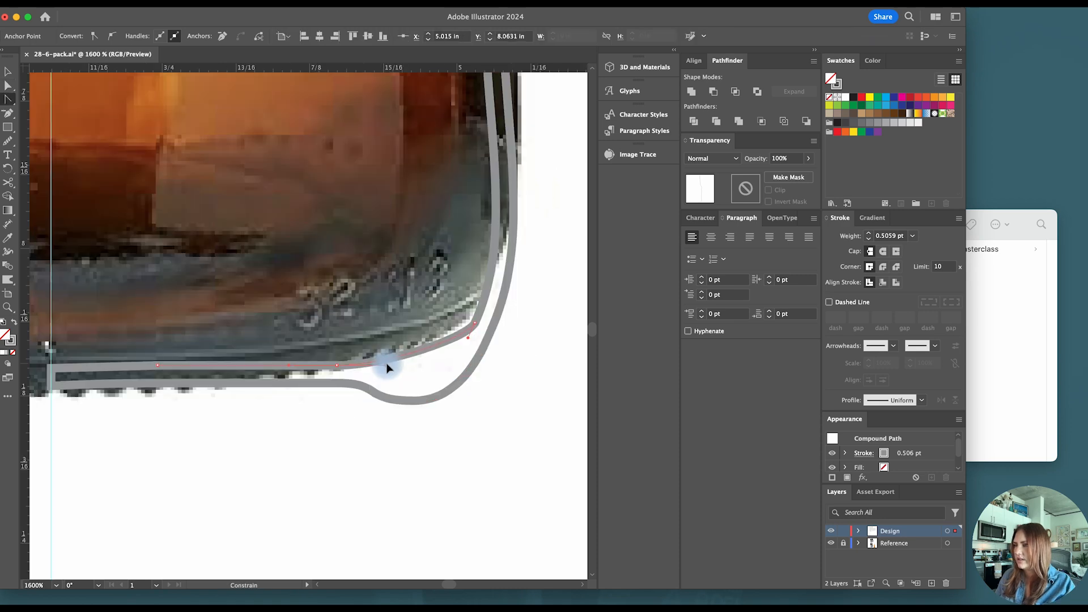
- Reshape the base's outer corner into smooth curves on the inner and outer lines with the Anchor Point tool
drag(387, 366, 427, 366)
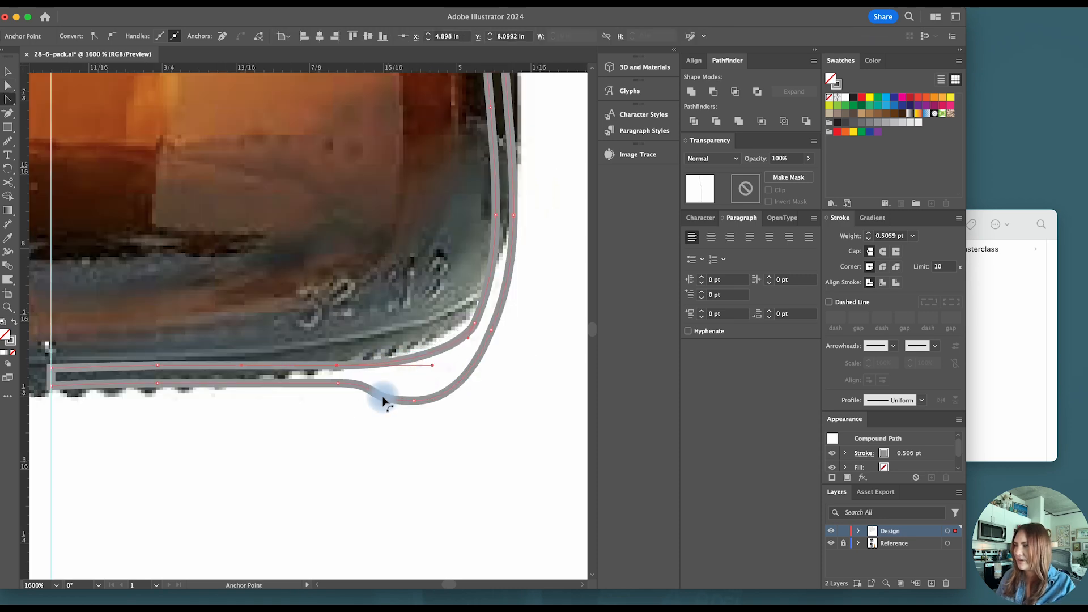
scroll(389, 398, down, 5)
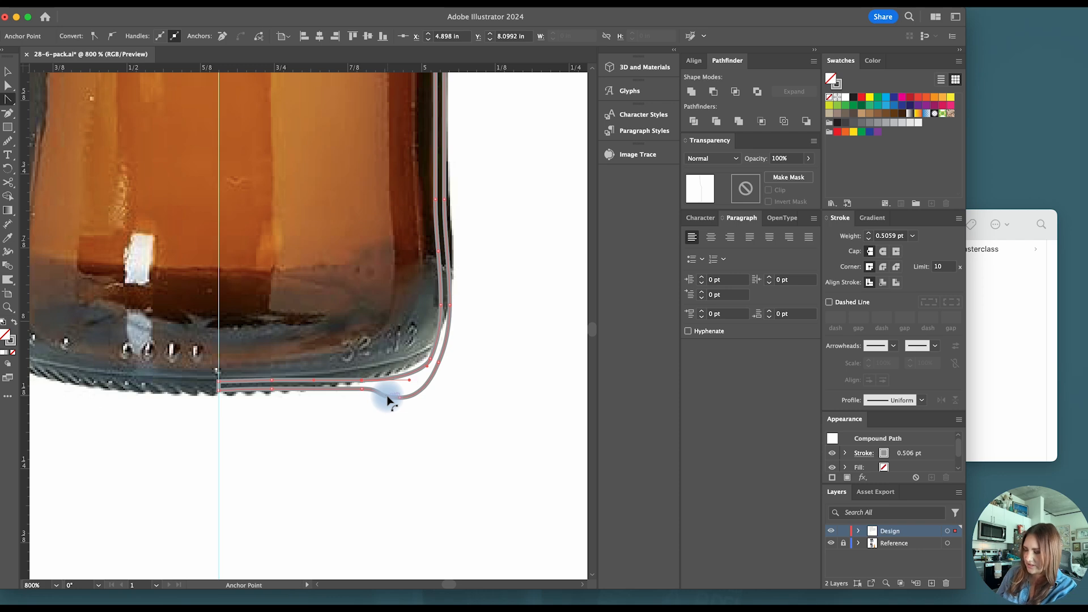
click(431, 406)
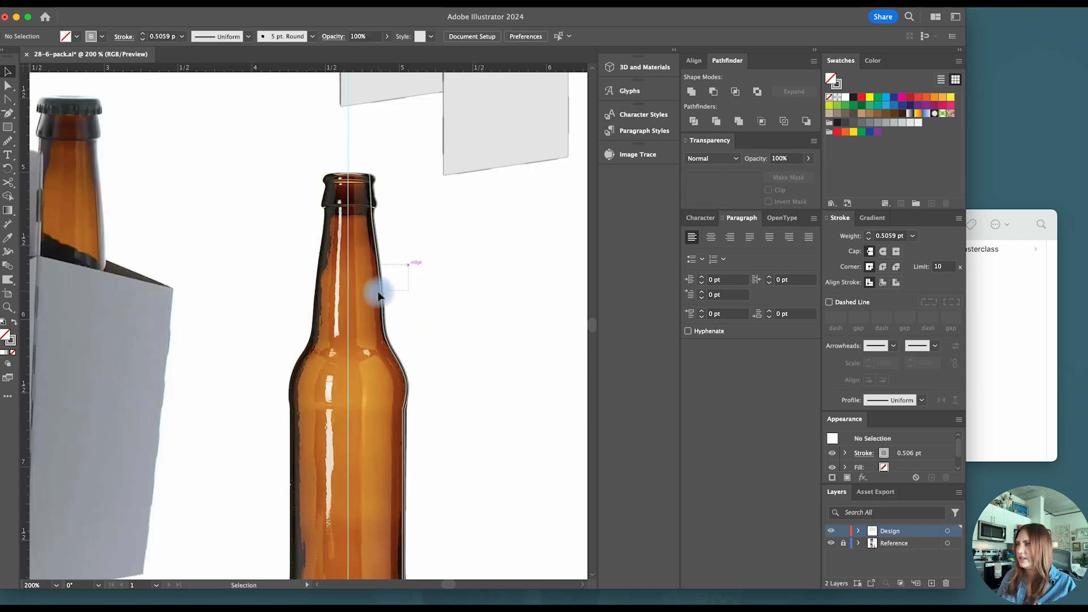
- Swap the half profile's stroke to a fill and colour it with the amber sampled from the bottle photo
click(379, 296)
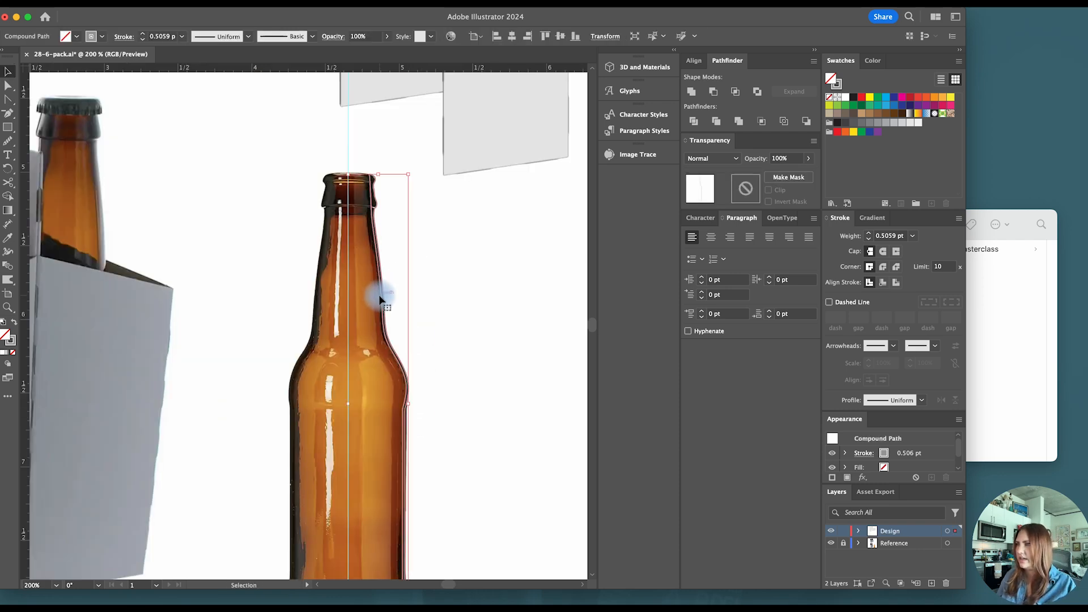
click(14, 322)
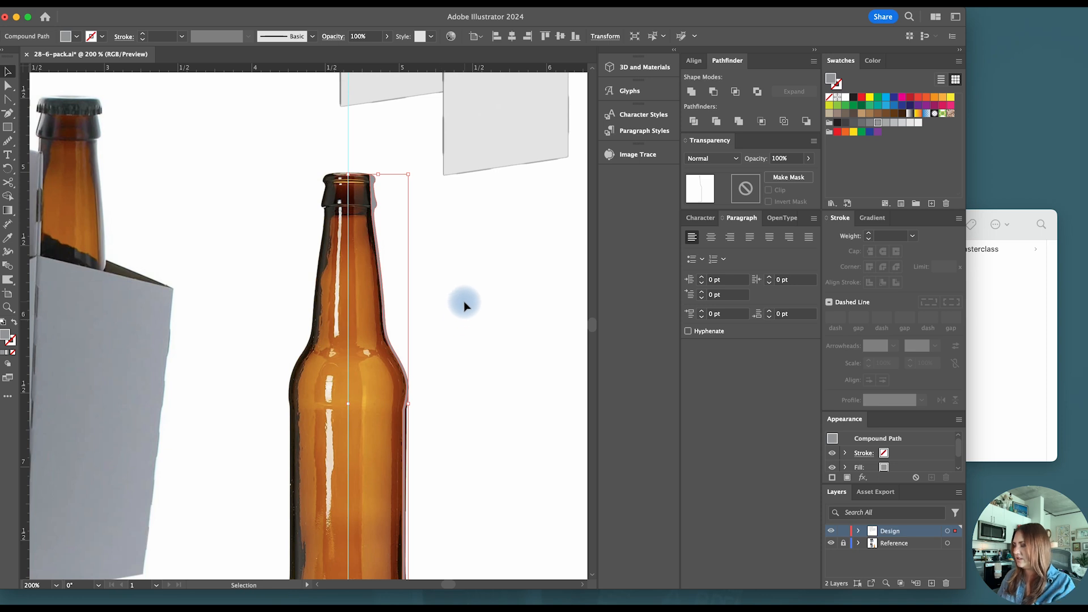
key(i)
click(358, 324)
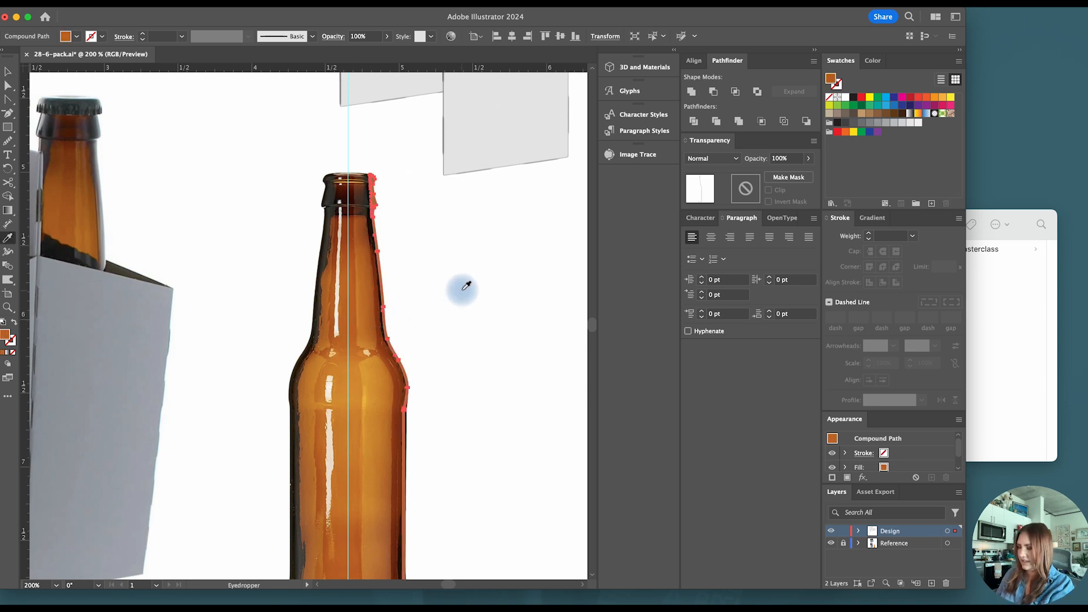
key(v)
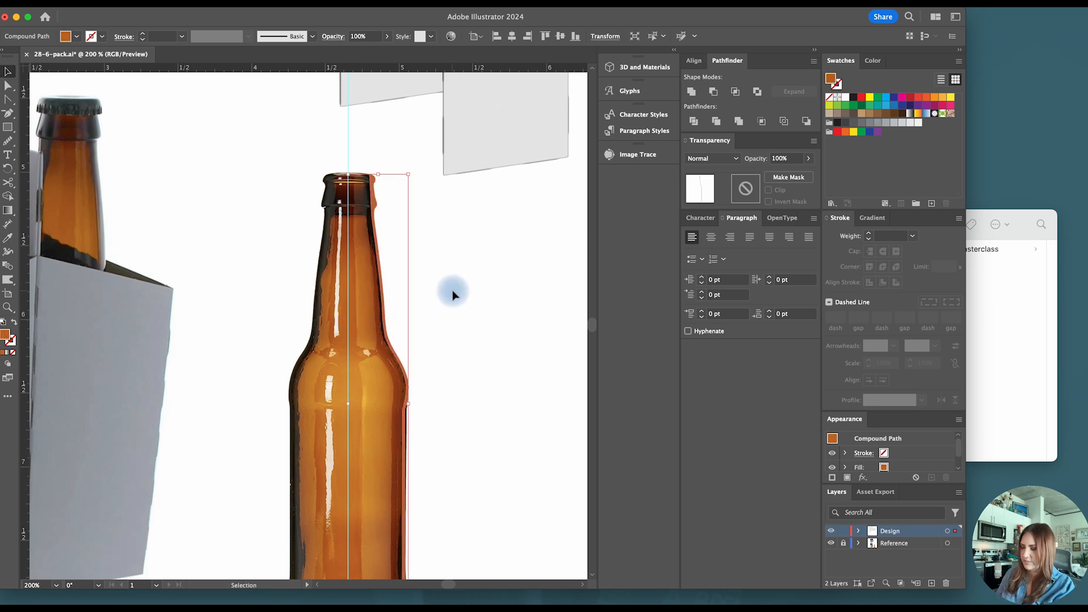
- Revolve the filled half profile 360° around its left edge into a 3D bottle
click(650, 68)
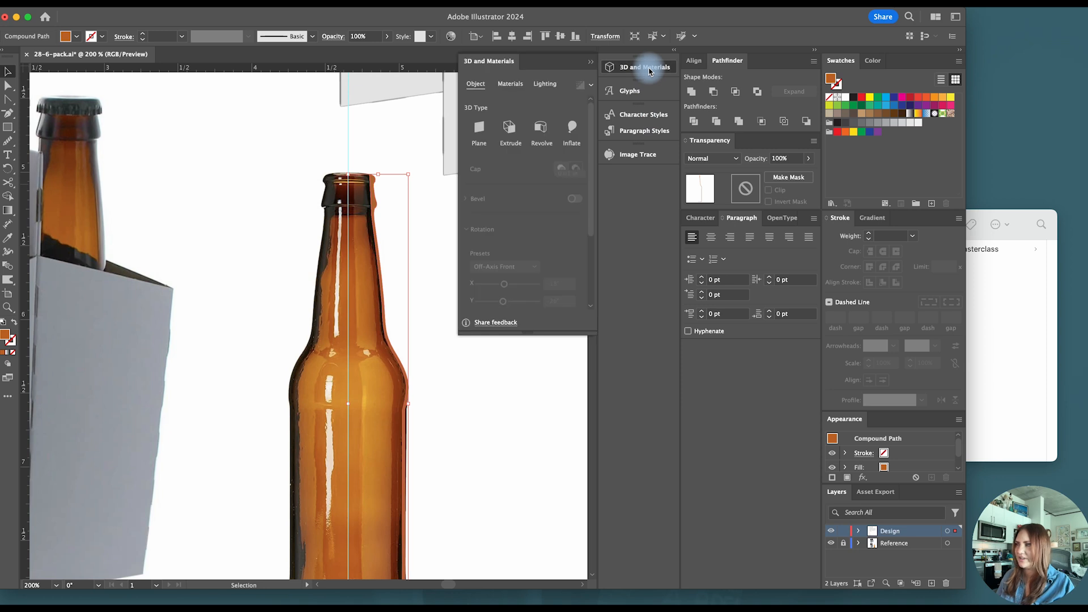
click(541, 128)
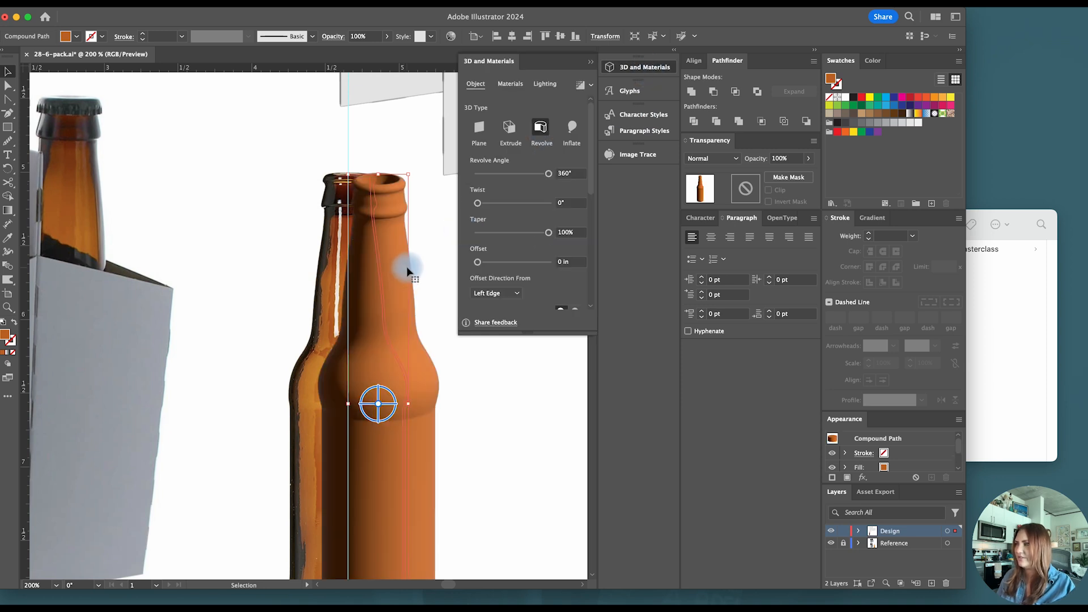
scroll(406, 264, down, 2)
scroll(427, 284, right, 2)
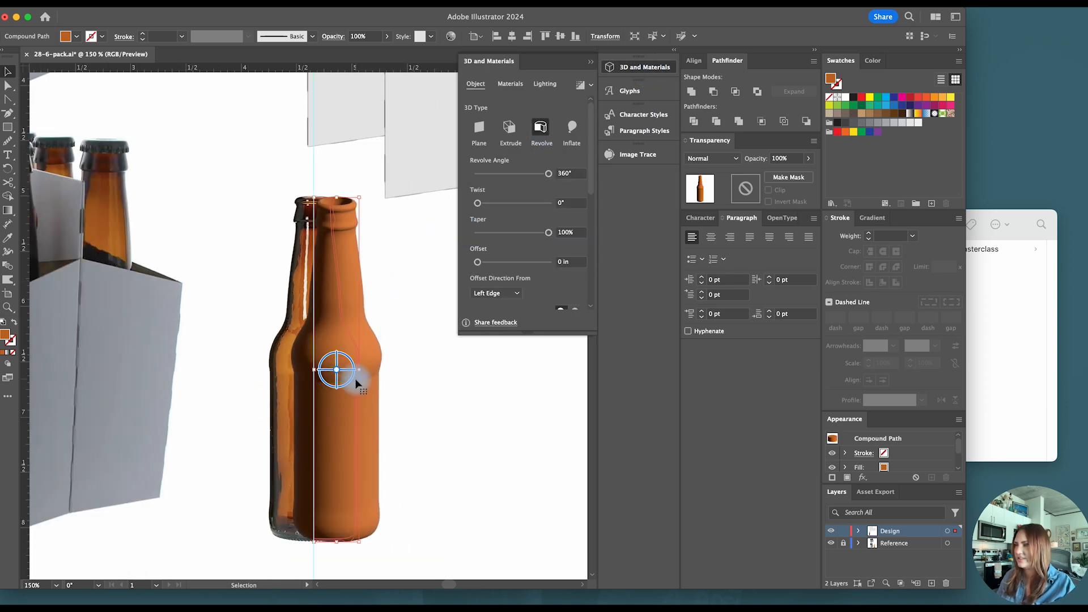
- Round the sharp corner of the profile just below the revolved bottle's shoulder
scroll(356, 379, up, 4)
scroll(364, 376, up, 1)
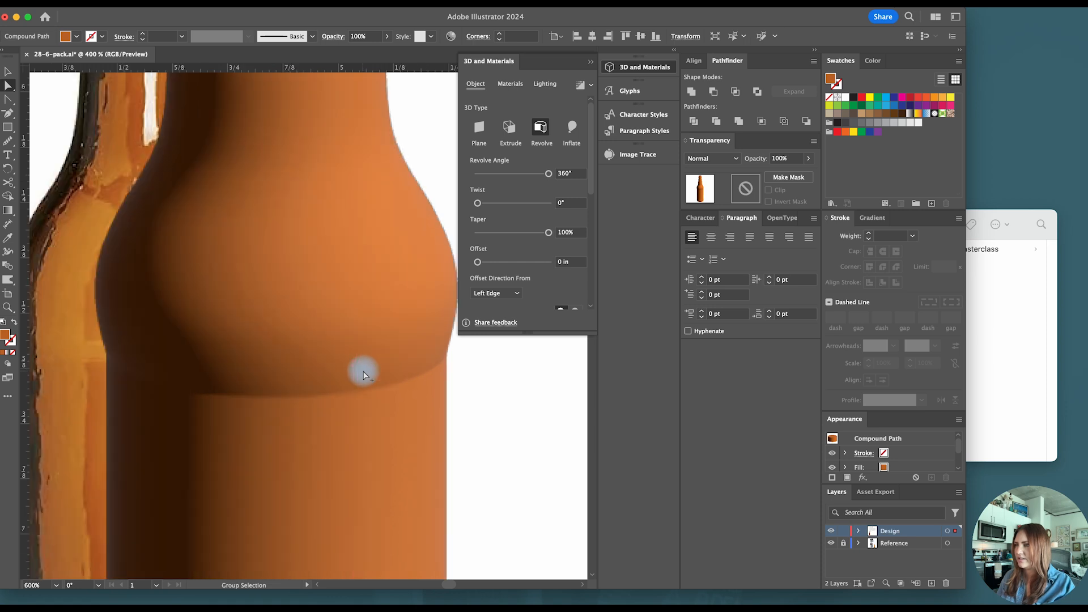
click(355, 361)
drag(374, 367, 407, 372)
key(v)
click(470, 391)
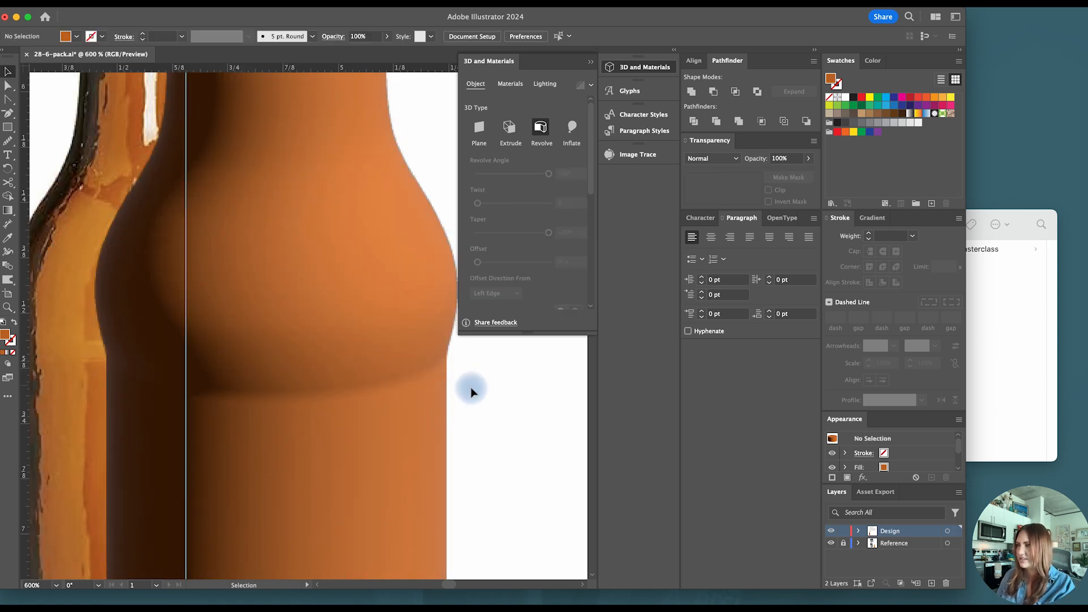
scroll(472, 393, down, 3)
scroll(472, 393, down, 2)
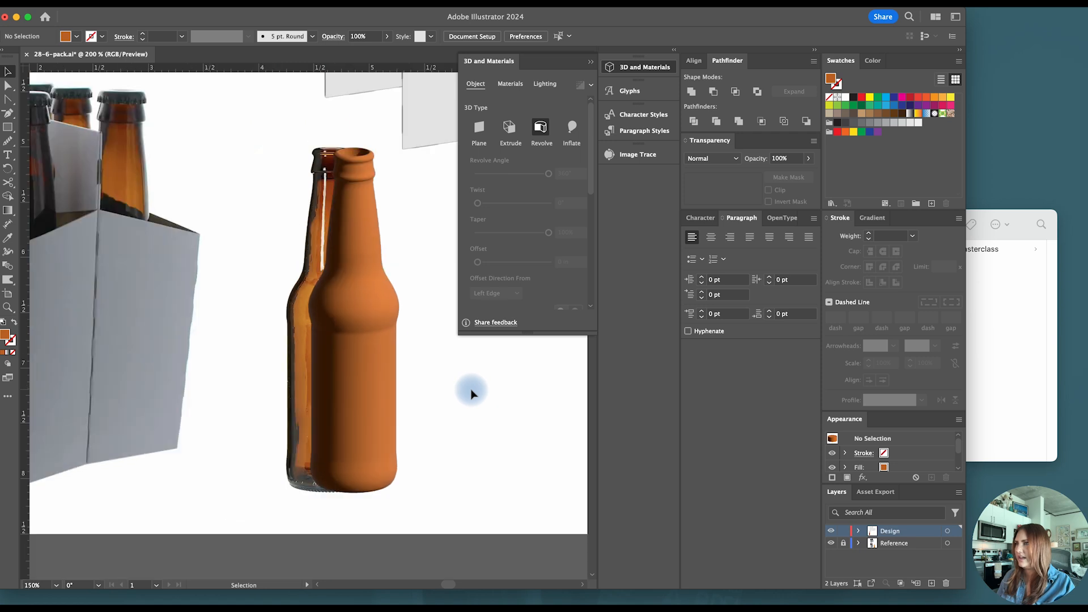
- Select the revolved bottle and the four carton panels and collect them for export as multiple assets
click(369, 346)
scroll(388, 345, down, 3)
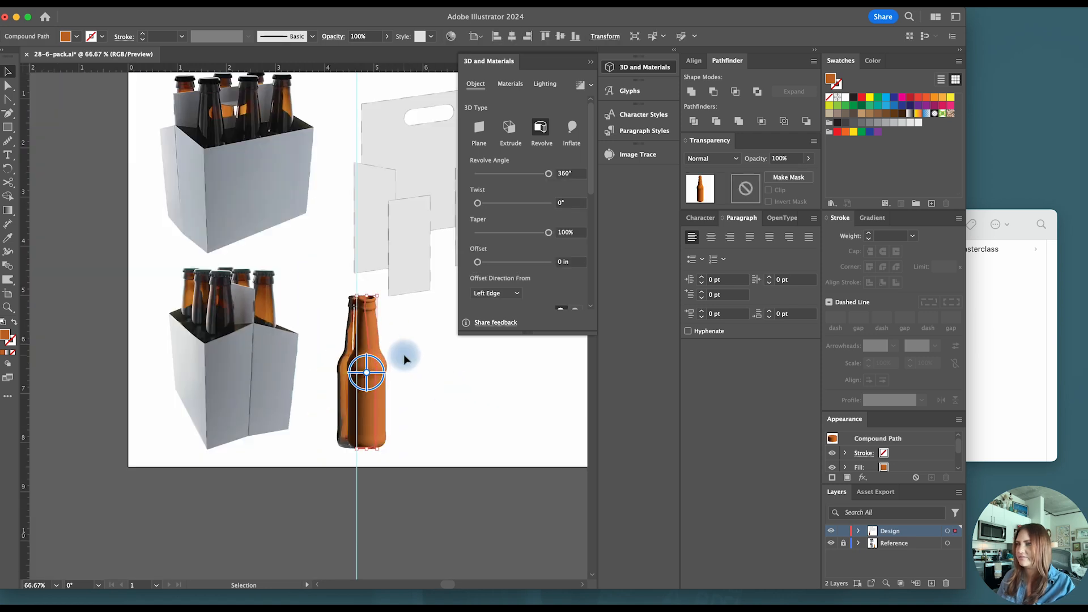
click(403, 355)
scroll(352, 430, down, 1)
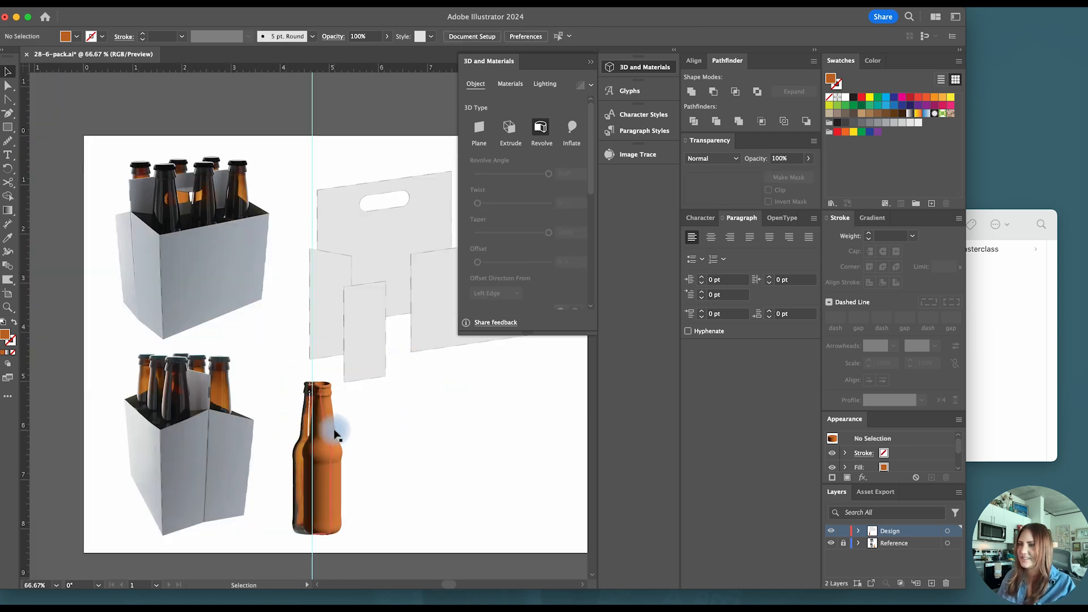
click(336, 438)
scroll(372, 432, right, 2)
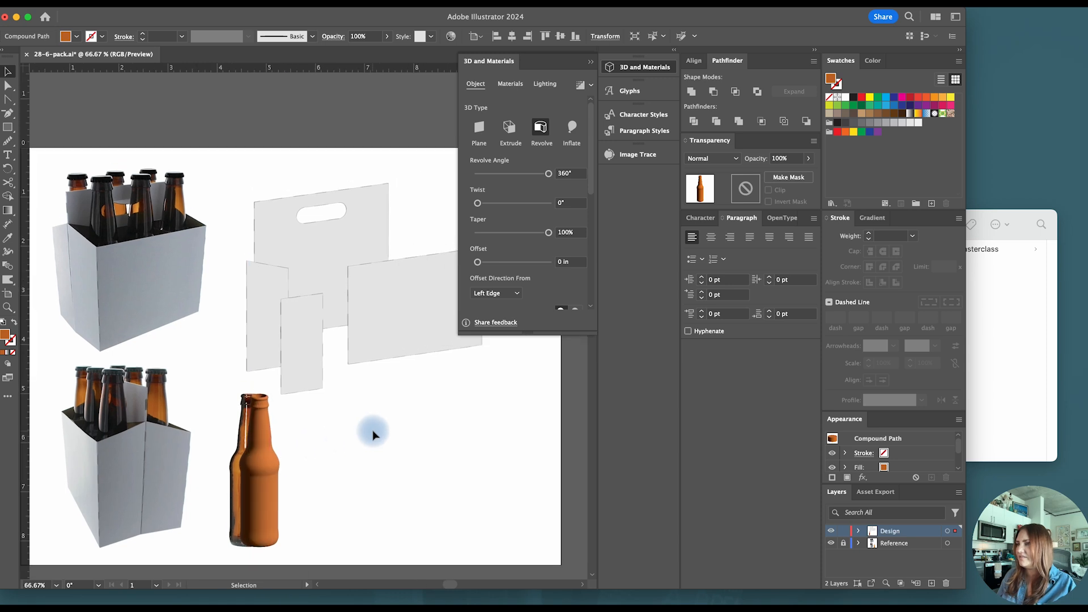
scroll(364, 432, up, 1)
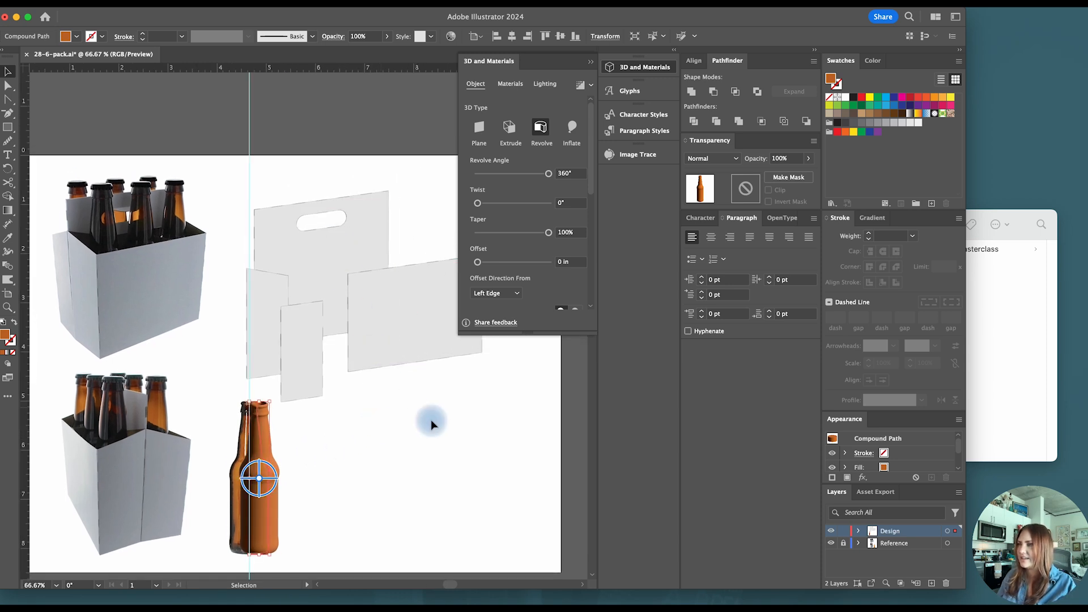
drag(473, 502, 235, 215)
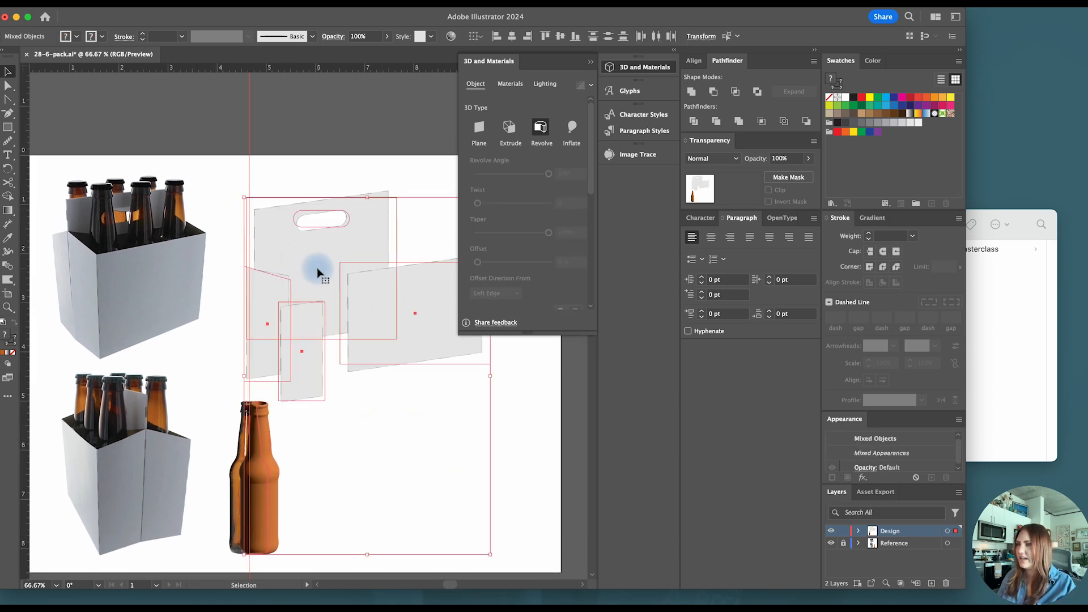
right_click(319, 281)
click(388, 538)
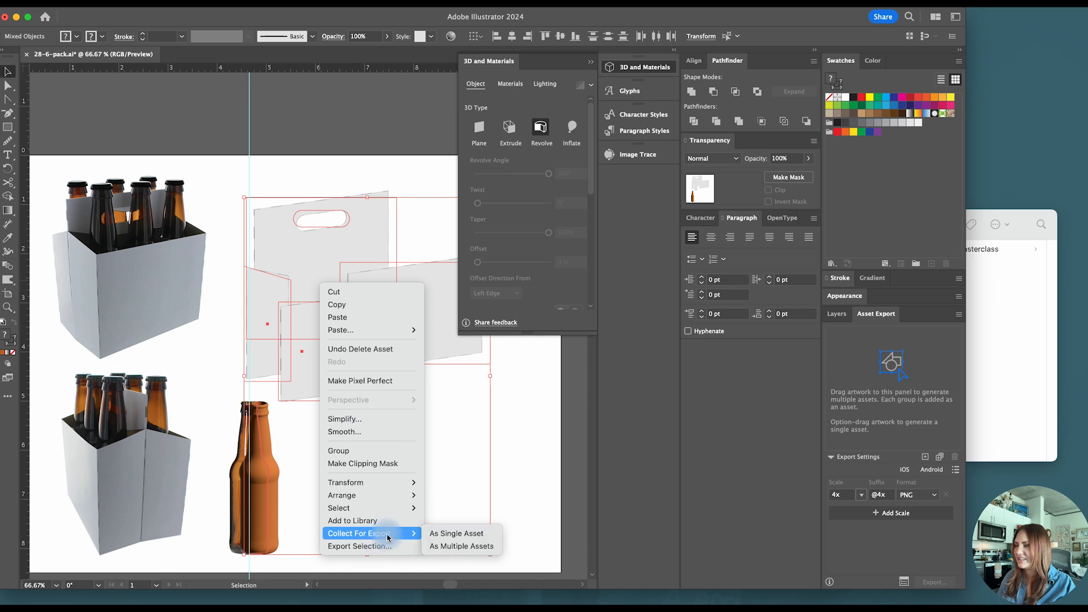
click(441, 549)
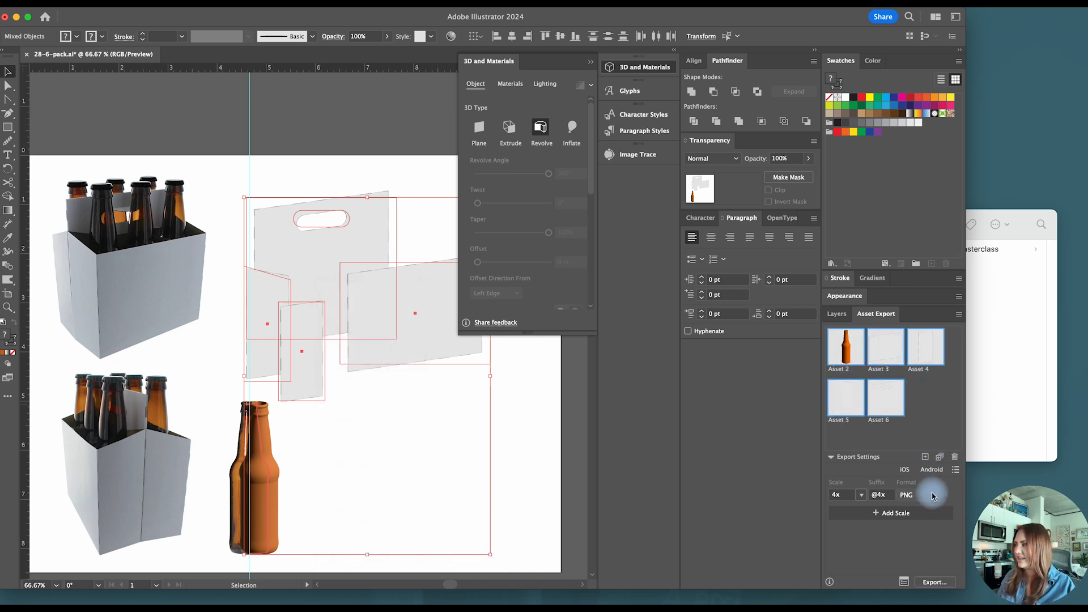
- Rename the export assets bottle, front, inner-divier, angled-wall and center-wall, and export them in OBJ format
double_click(841, 369)
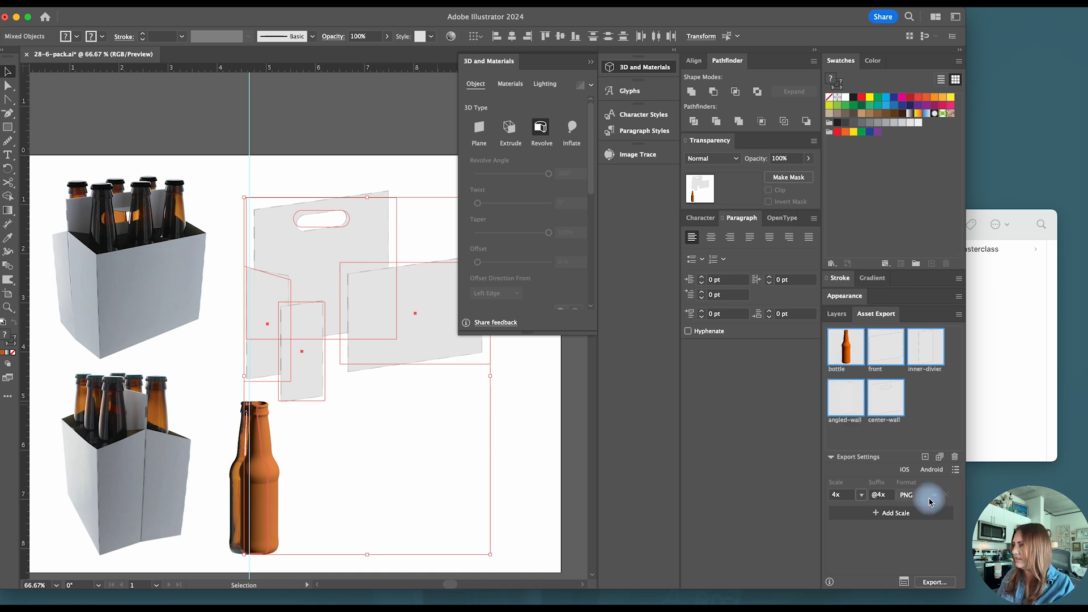
click(930, 498)
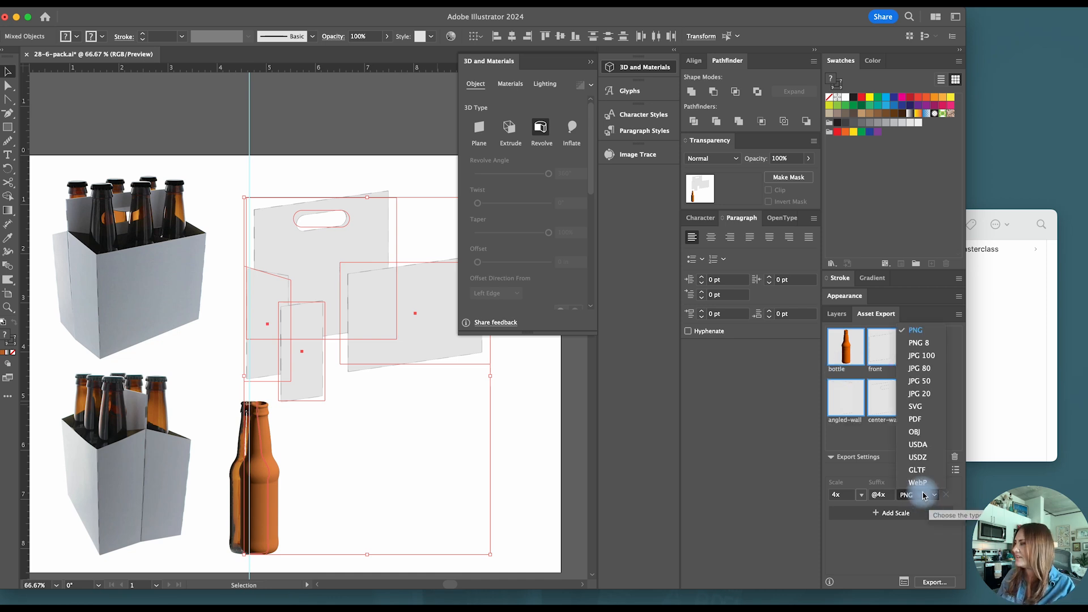
click(922, 432)
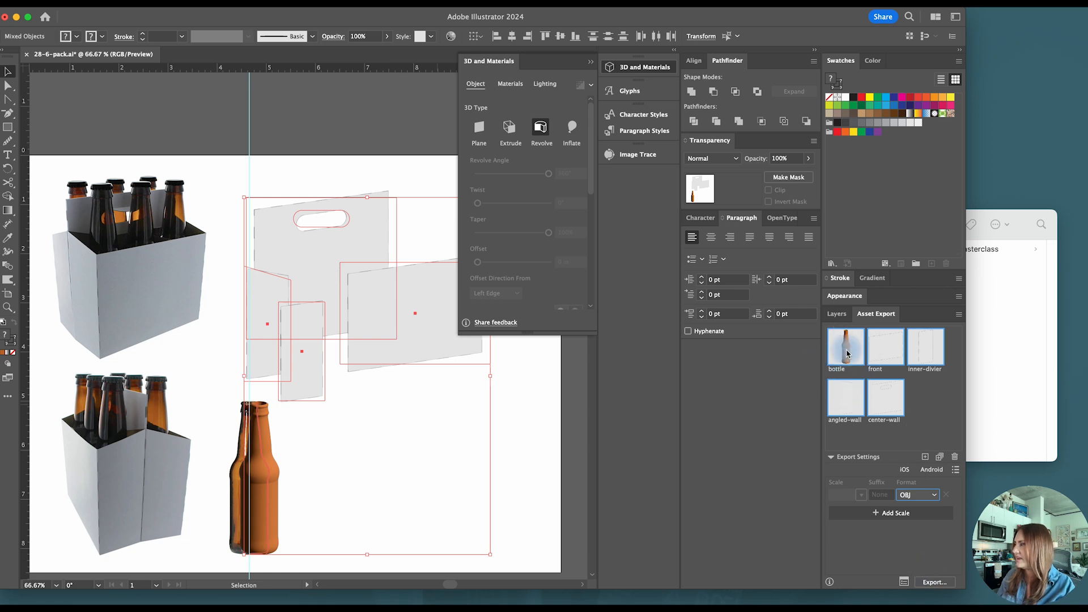
click(925, 582)
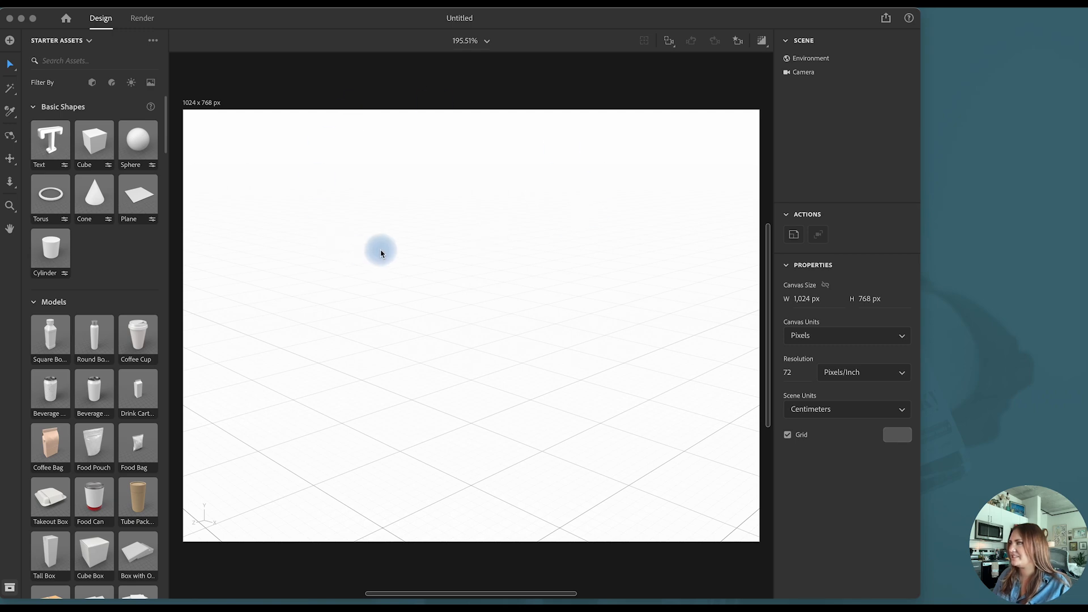
- In a new Adobe Dimension scene, enlarge the canvas to 2,016 x 1,748 px and set its resolution to 300 pixels/inch
click(488, 42)
click(488, 42)
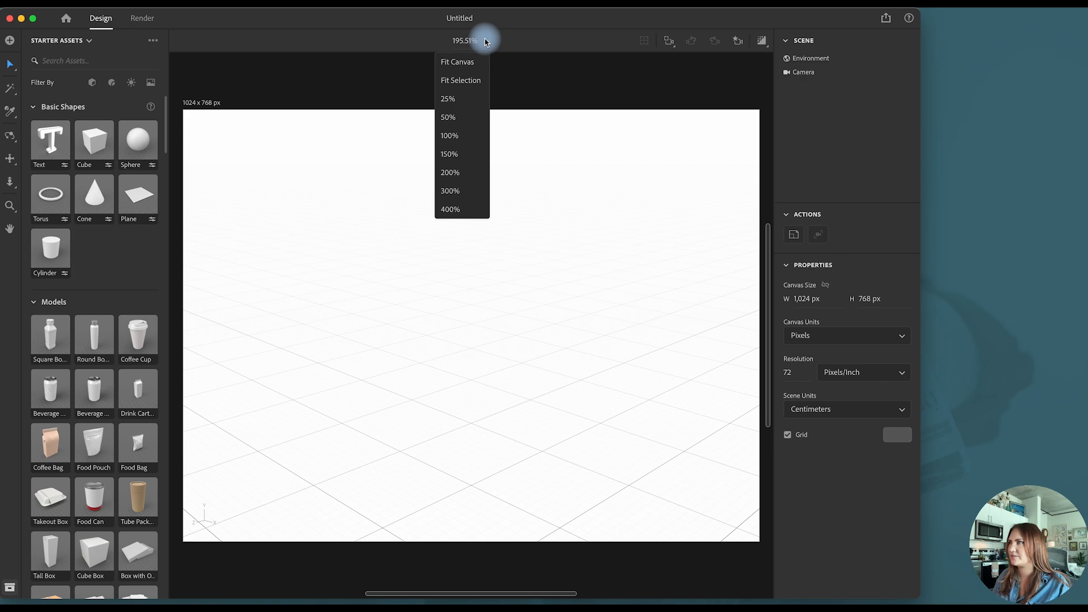
click(450, 136)
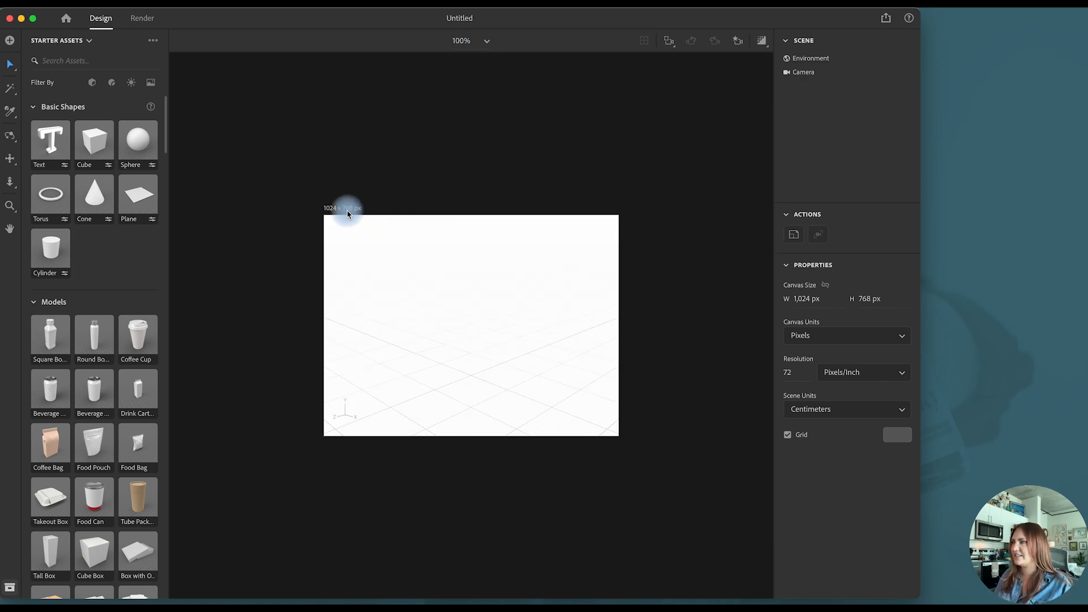
drag(323, 214, 181, 74)
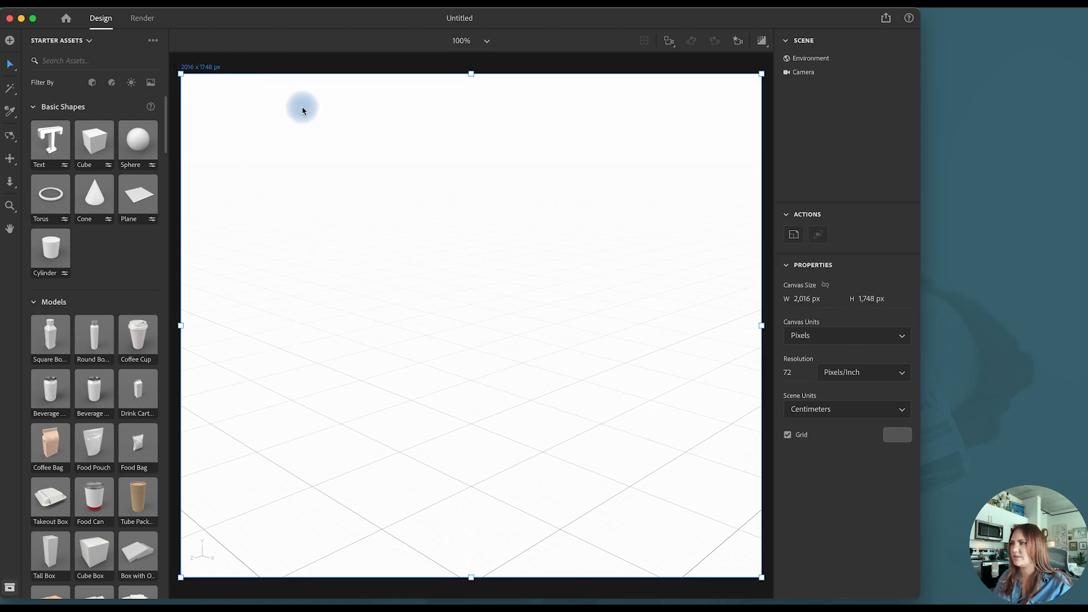
click(241, 63)
click(791, 374)
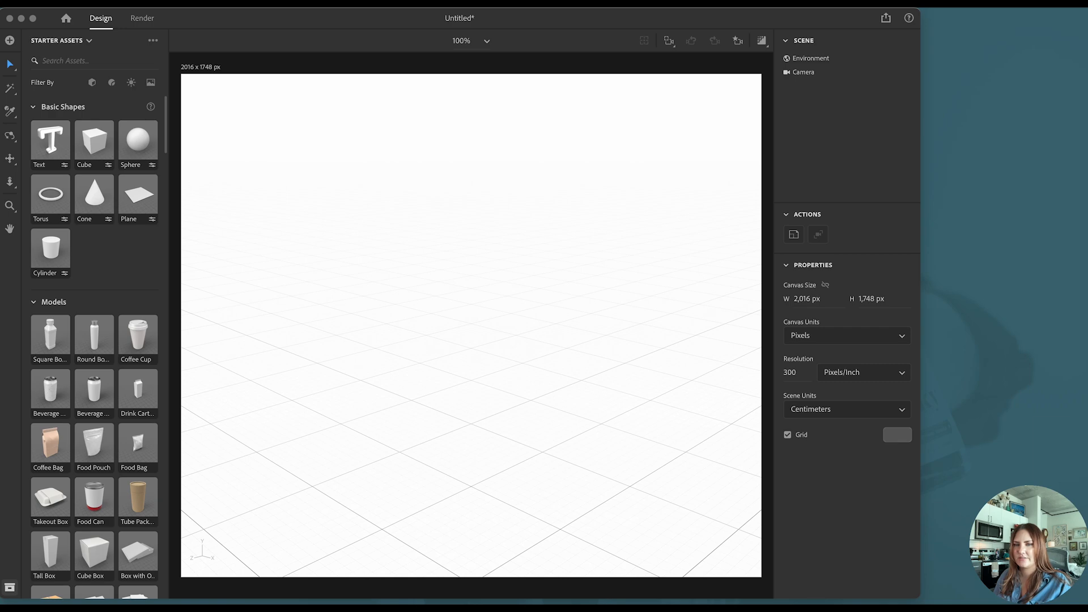
- Import the exported center-wall model into the scene
drag(29, 350, 481, 401)
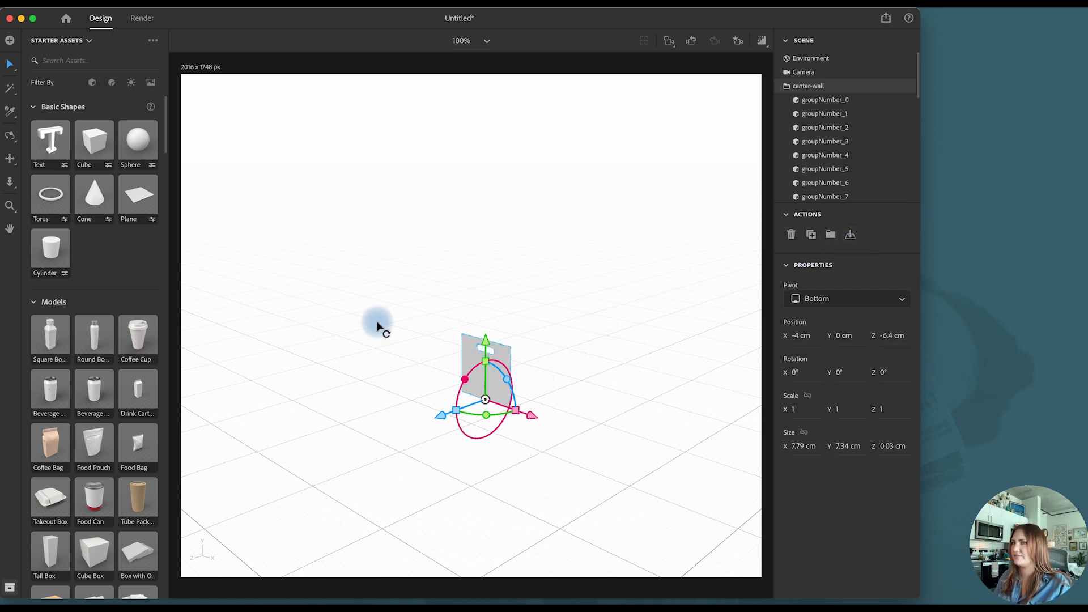
click(8, 140)
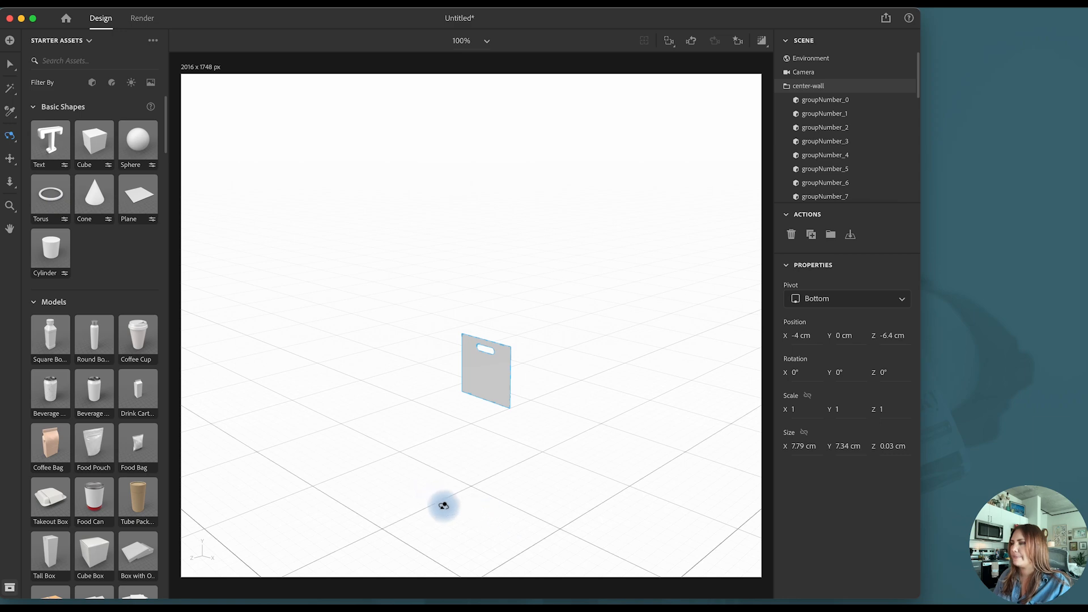
drag(444, 505, 529, 484)
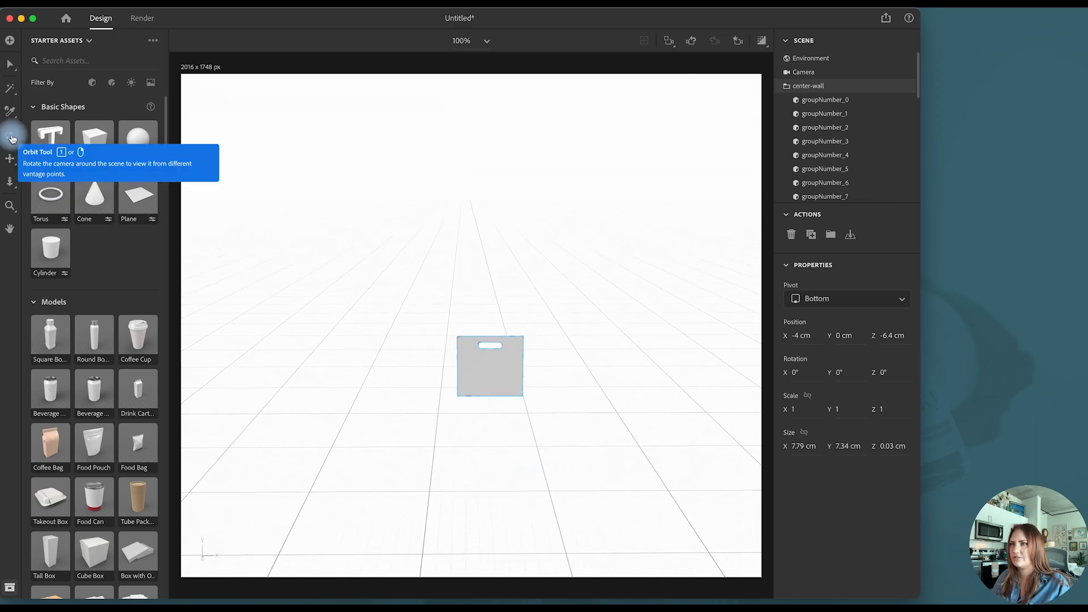
- Slide the center wall along the X axis to 0 cm, keeping it centered in the view
scroll(543, 427, up, 10)
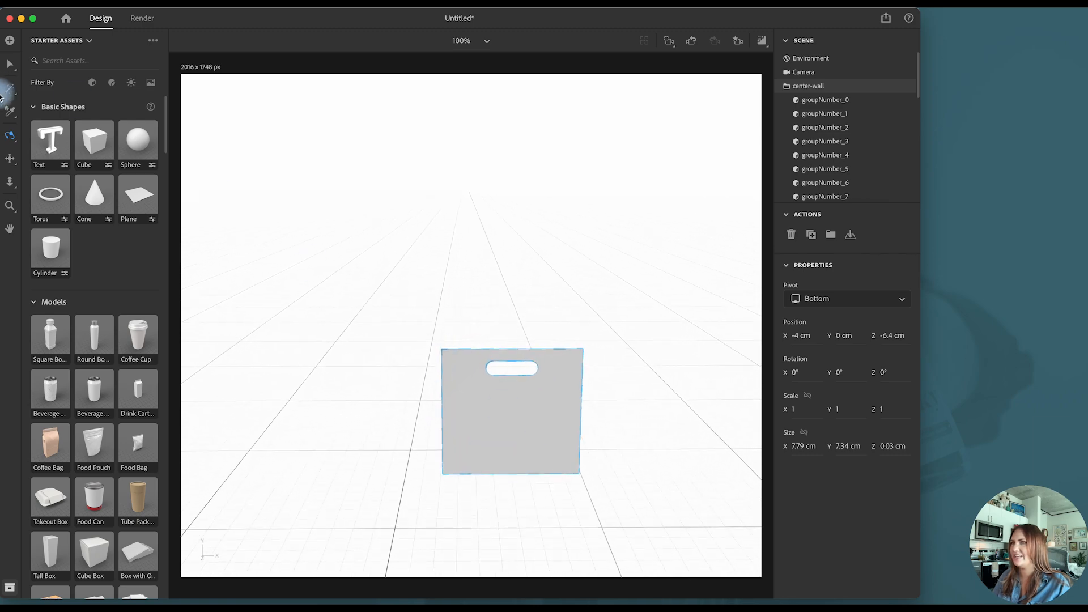
click(9, 158)
drag(520, 306, 403, 248)
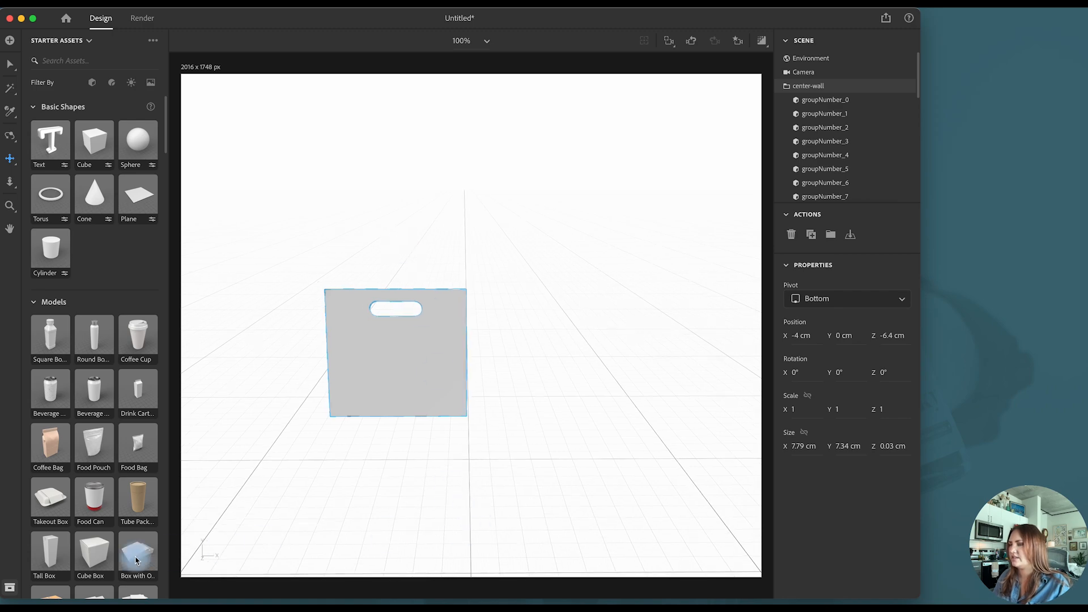
drag(521, 316, 522, 316)
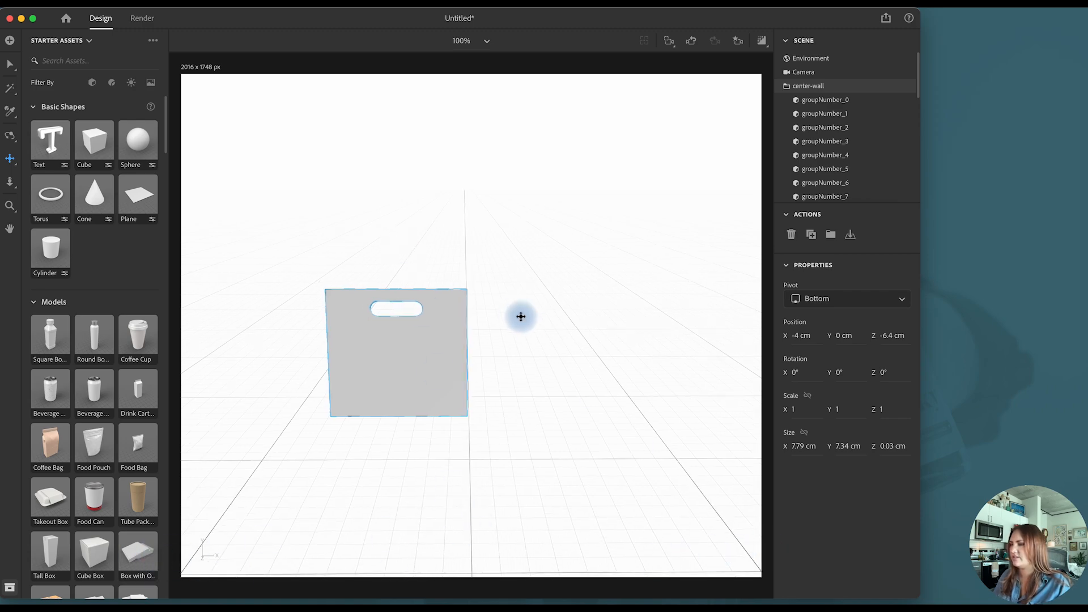
scroll(508, 380, up, 2)
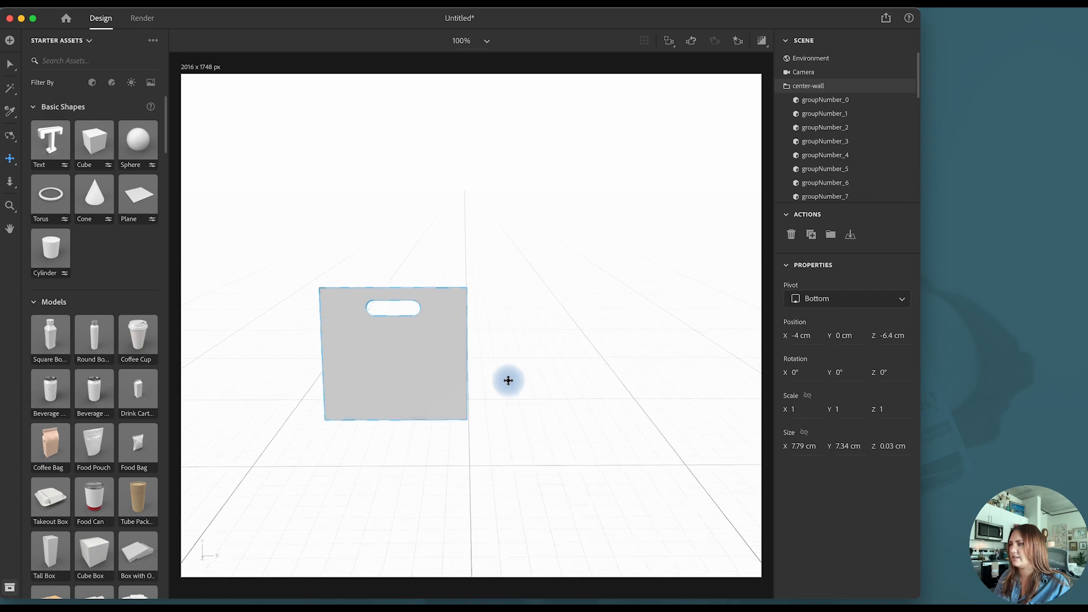
click(9, 64)
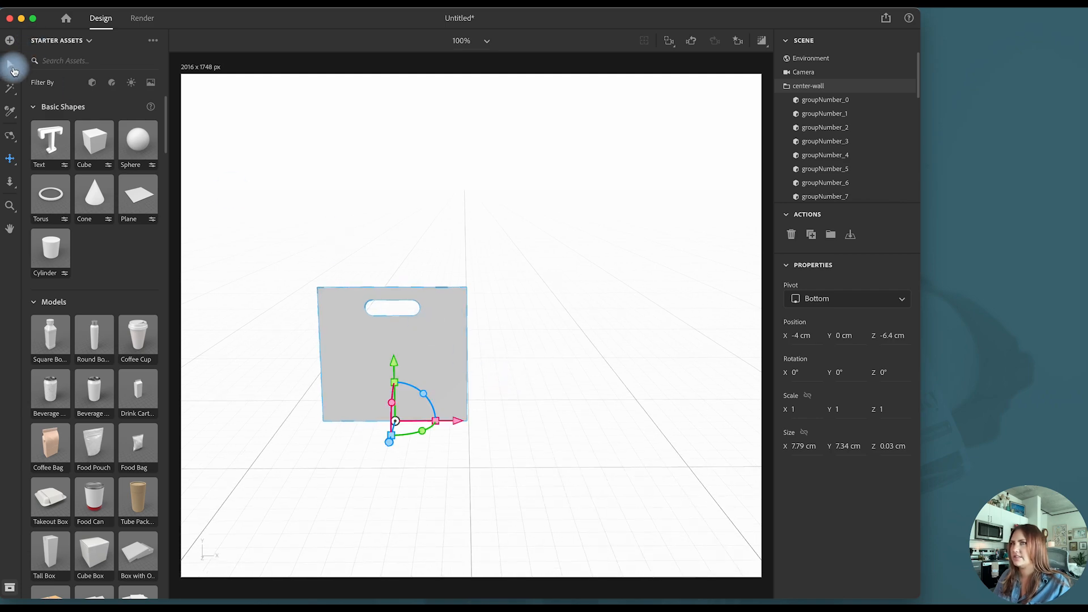
drag(459, 420, 533, 424)
scroll(568, 280, up, 3)
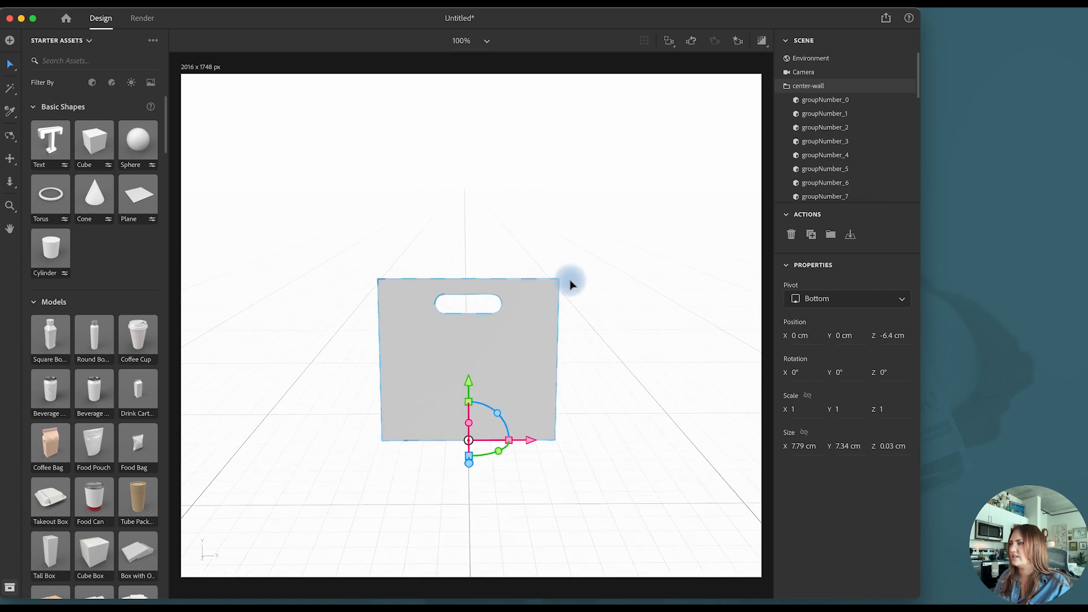
- Save the current camera view as a bookmark named Front
click(738, 41)
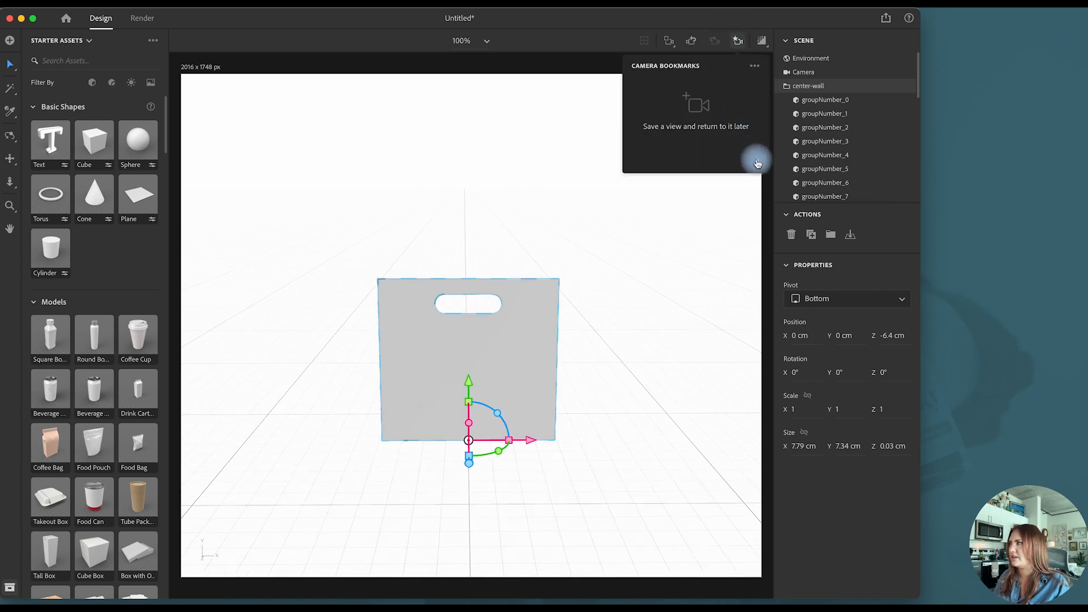
click(758, 163)
text(Front)
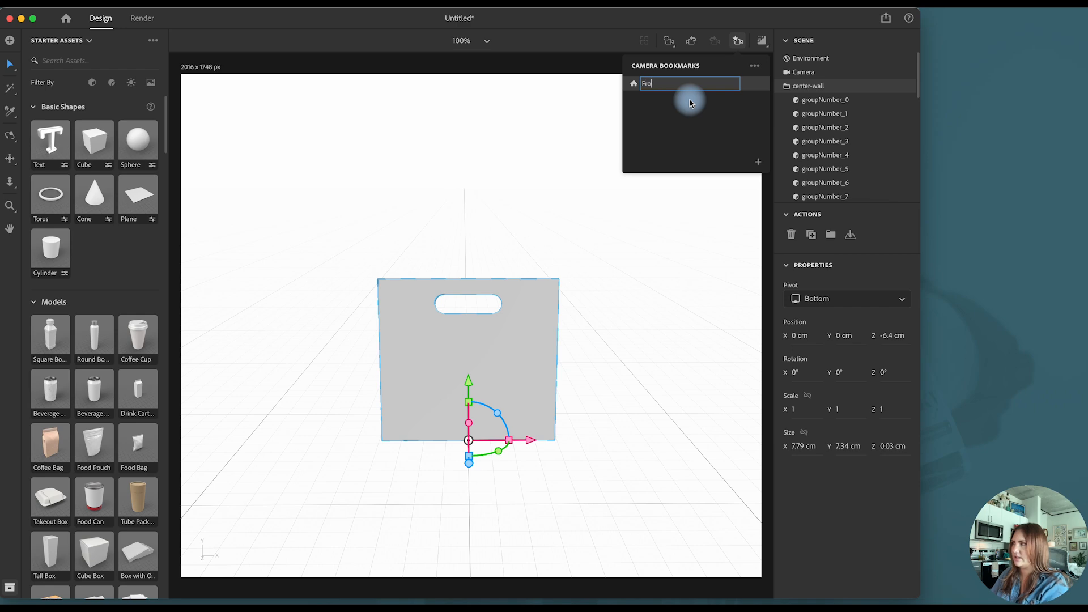
key(Return)
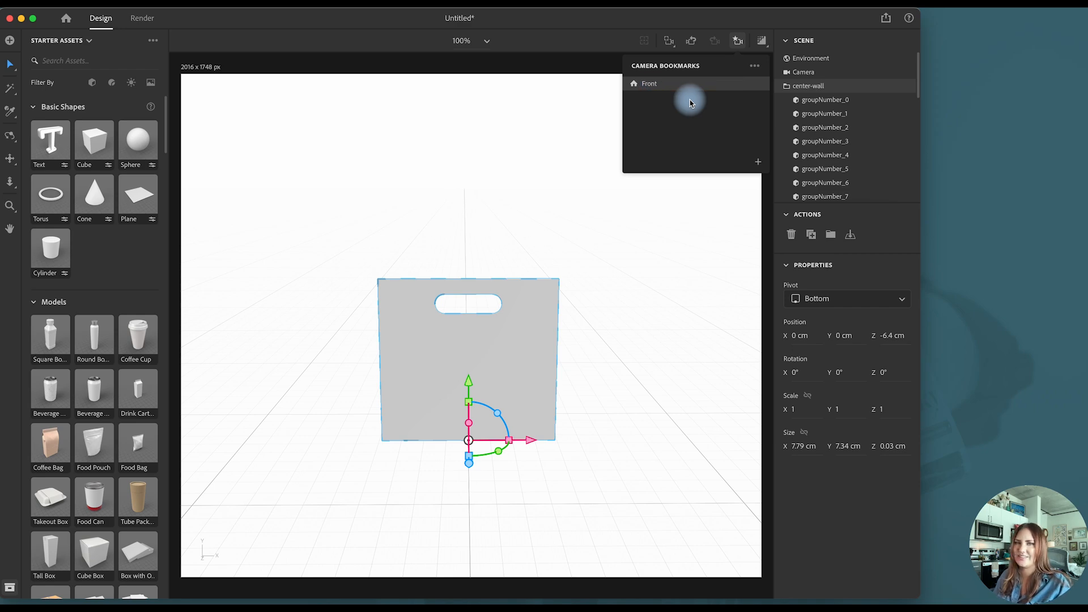
click(736, 40)
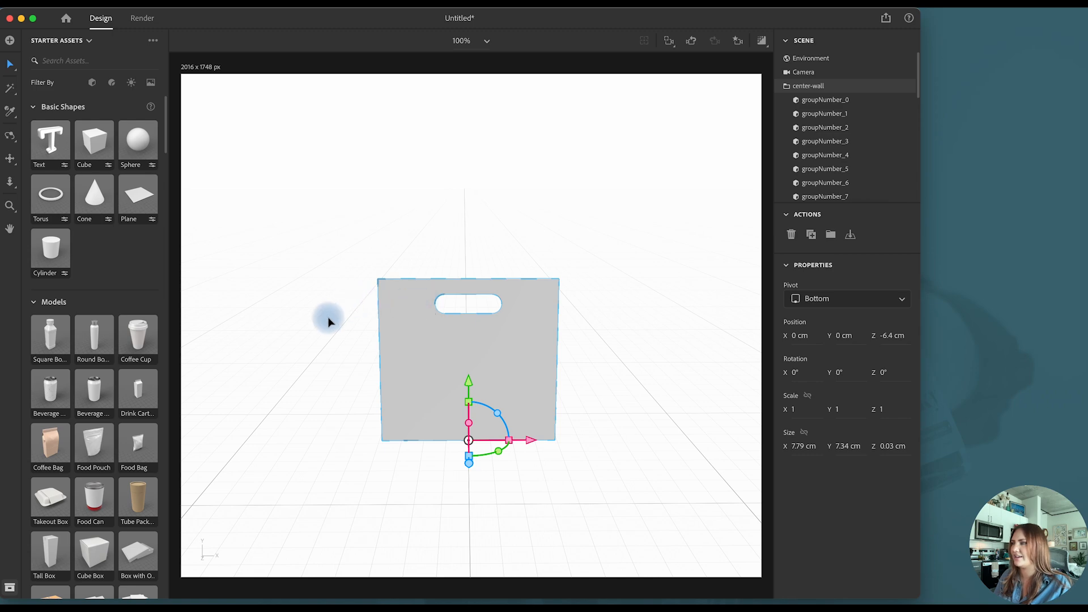
- Import the exported angled-wall model into the scene and rotate it -90° about the Y axis
click(9, 161)
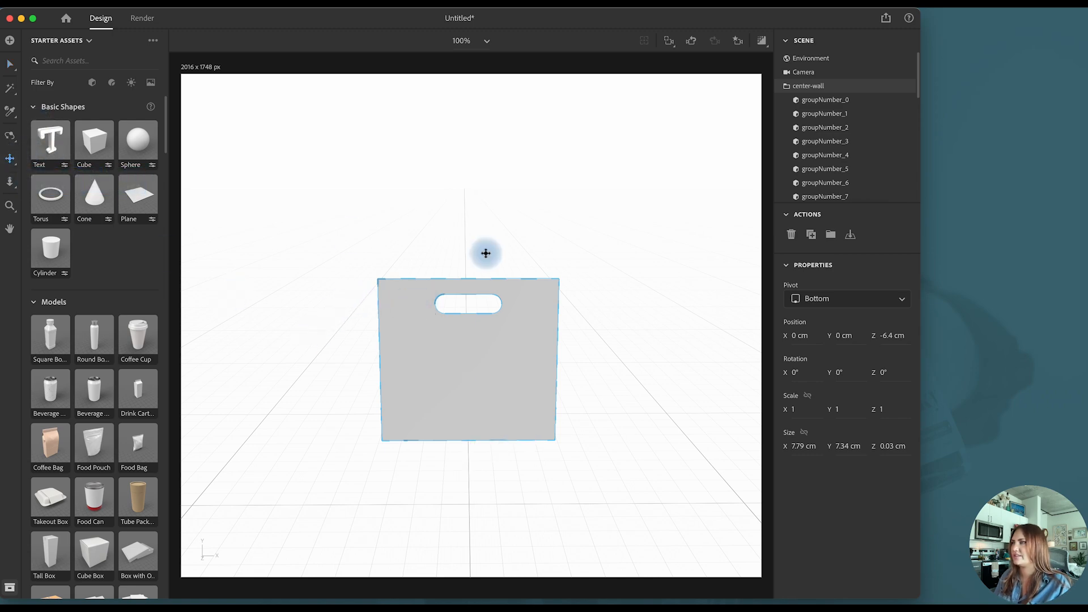
drag(484, 253, 484, 226)
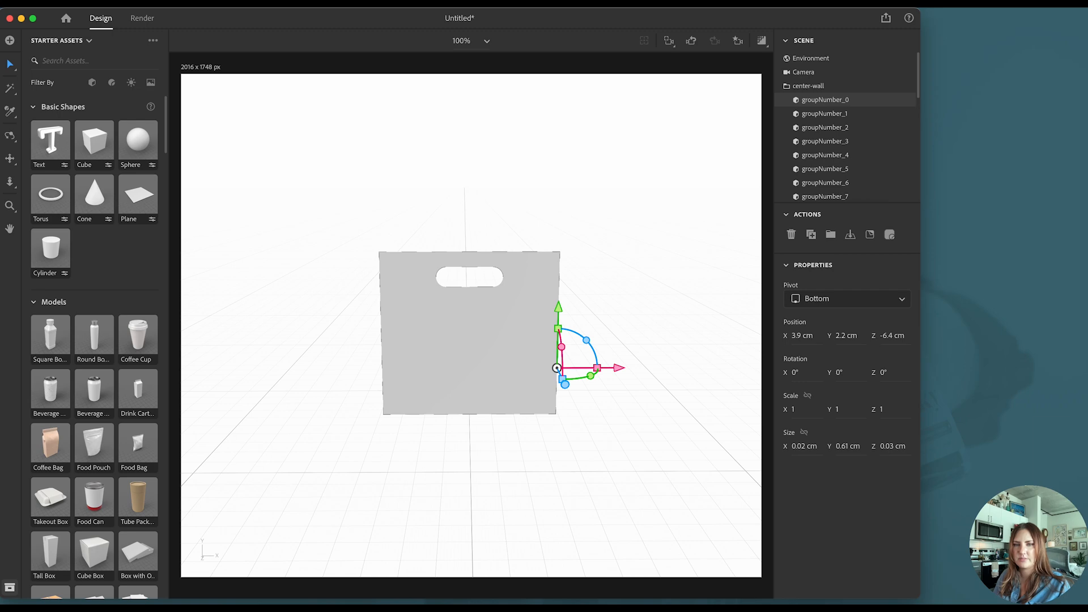
drag(170, 374, 325, 426)
drag(354, 495, 274, 510)
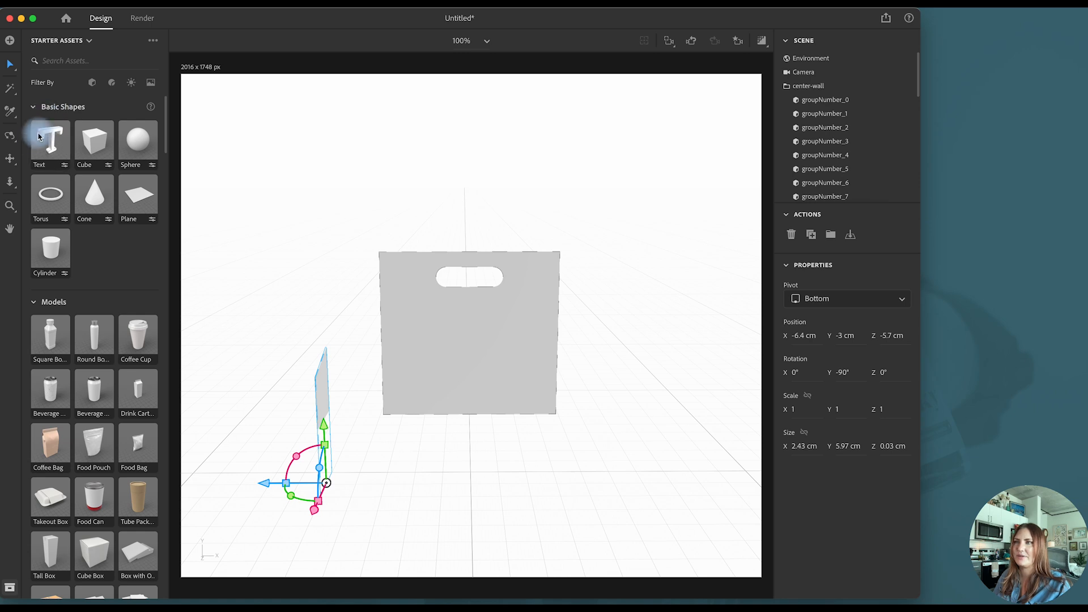
- Place the angled wall on the ground against the center wall's end, at X -3.8 cm and Z -5.2 cm
click(10, 136)
drag(287, 309, 407, 321)
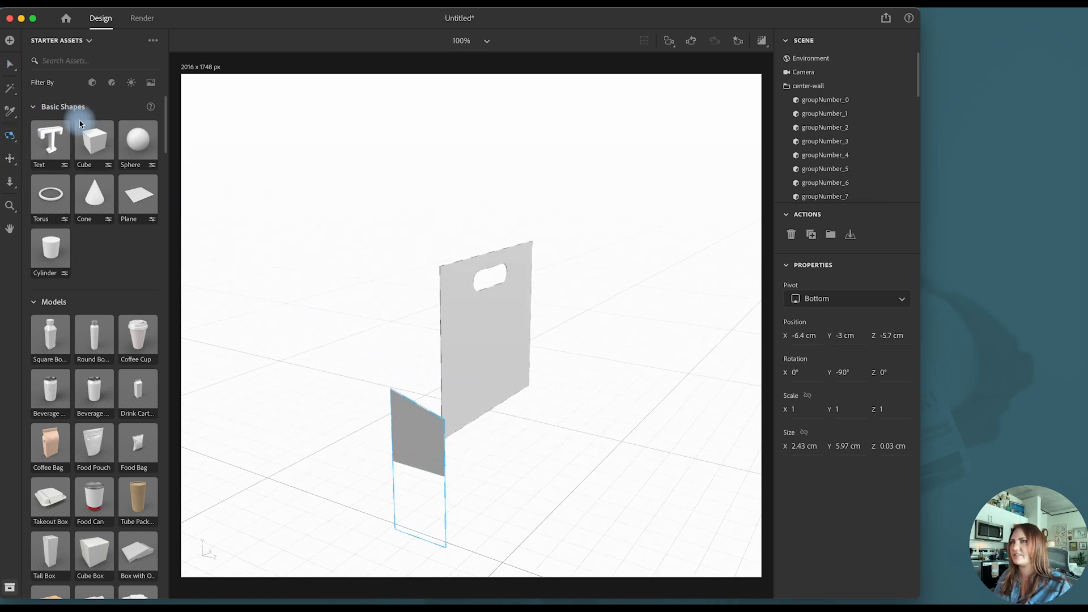
click(10, 64)
drag(438, 432, 456, 415)
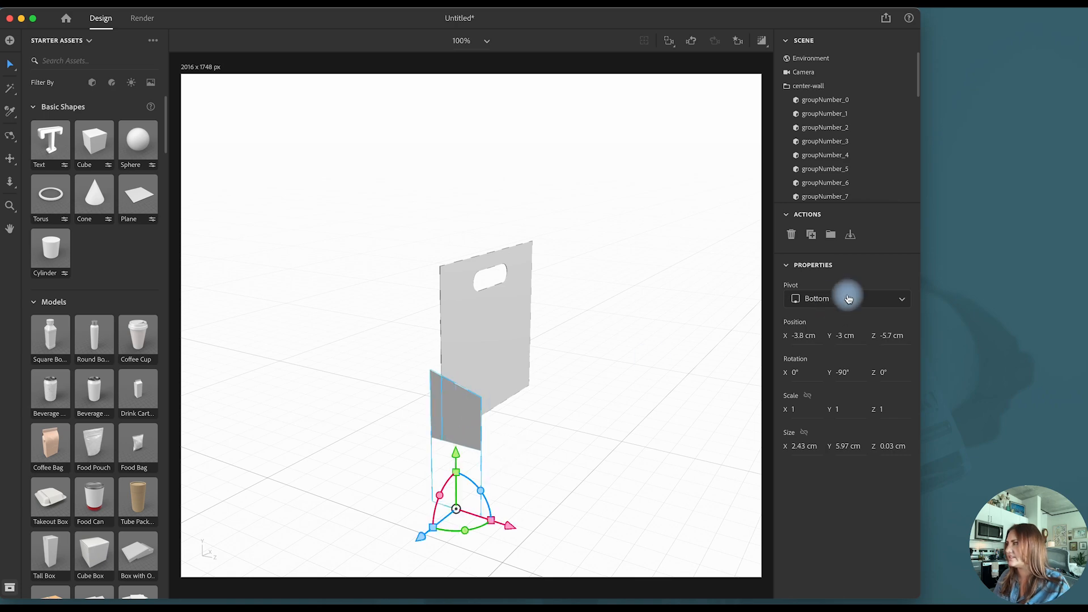
click(850, 234)
drag(517, 463, 523, 461)
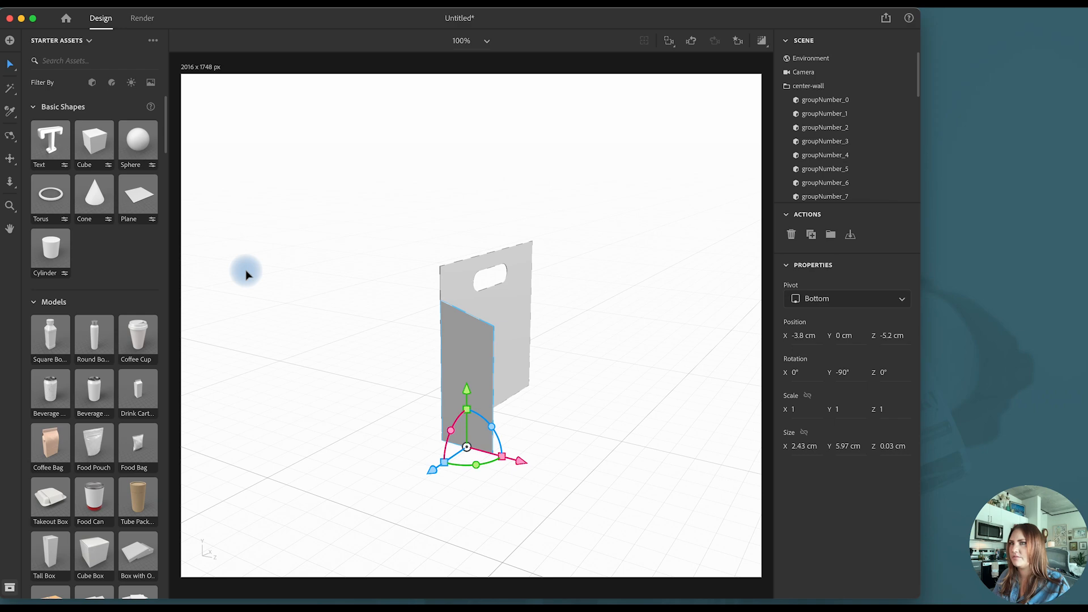
- Collapse the center-wall group, duplicate it, and set the copy flush against the original along the Z axis
click(9, 138)
drag(348, 383, 418, 383)
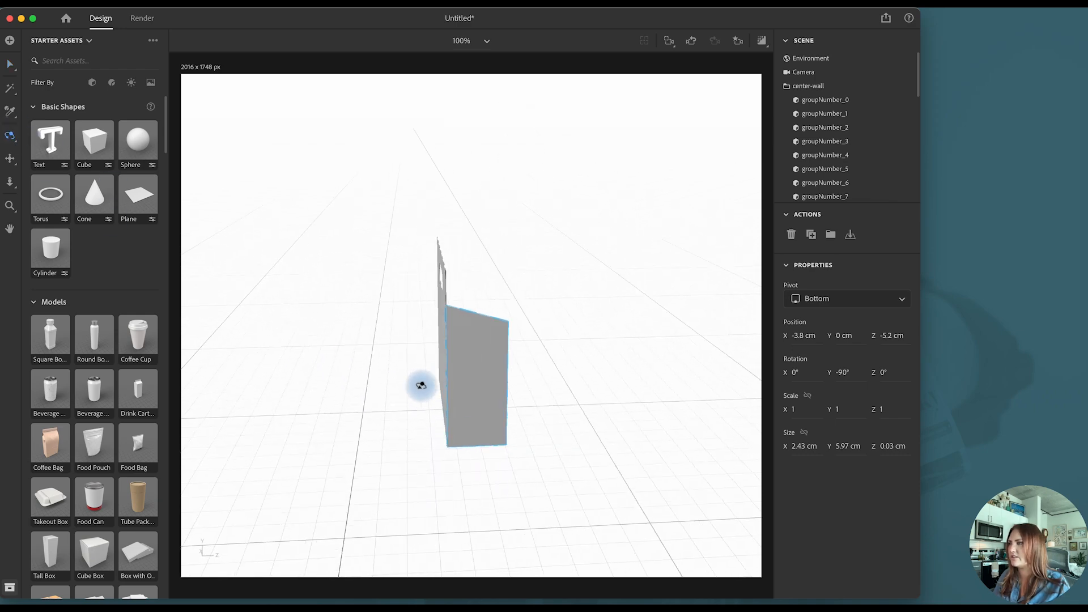
click(11, 67)
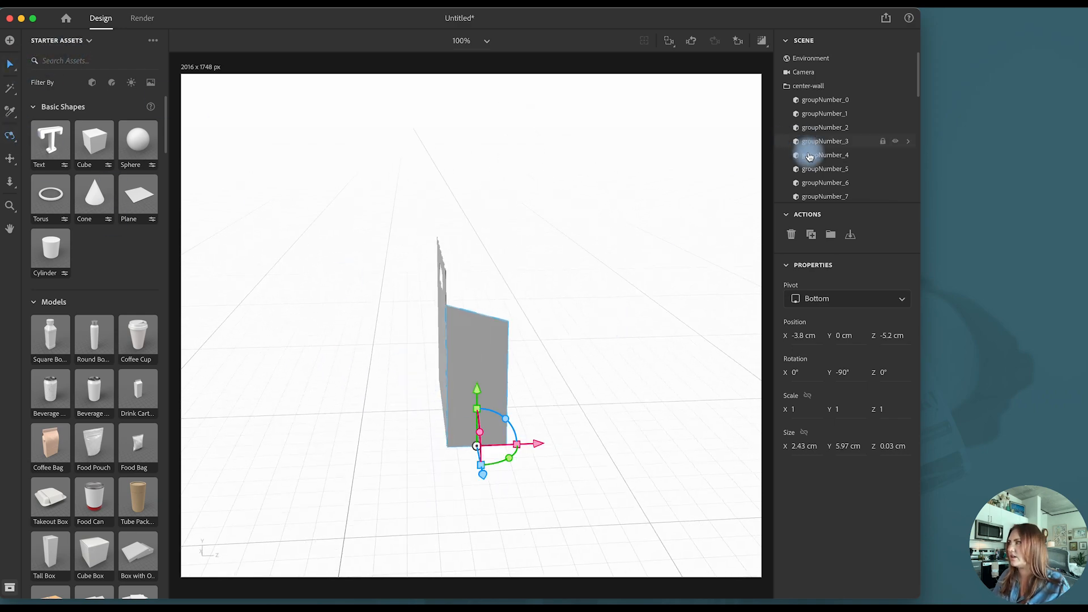
click(807, 87)
click(787, 86)
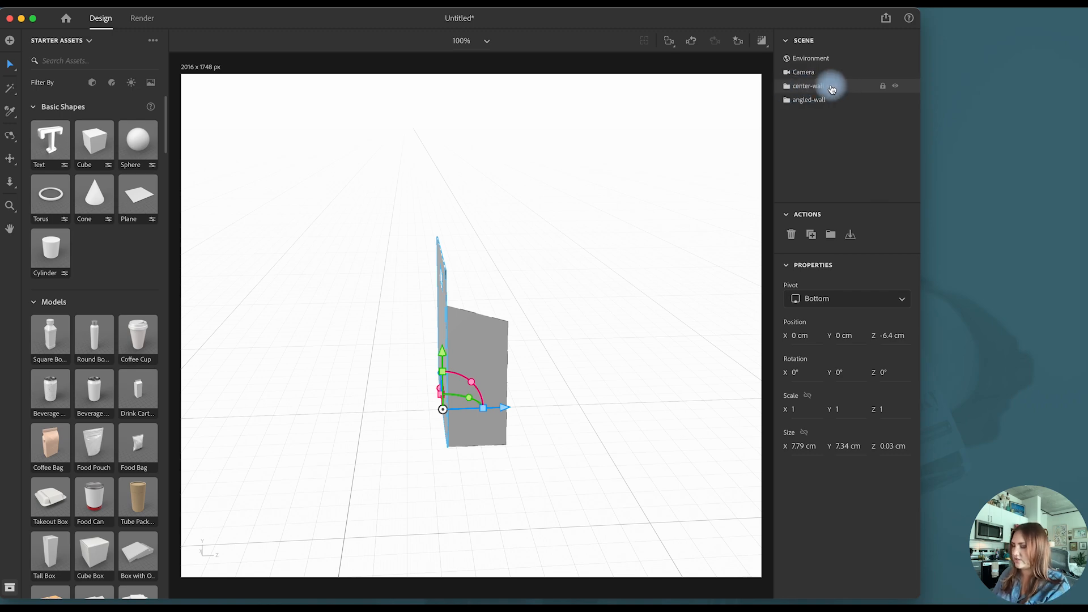
key(super+d)
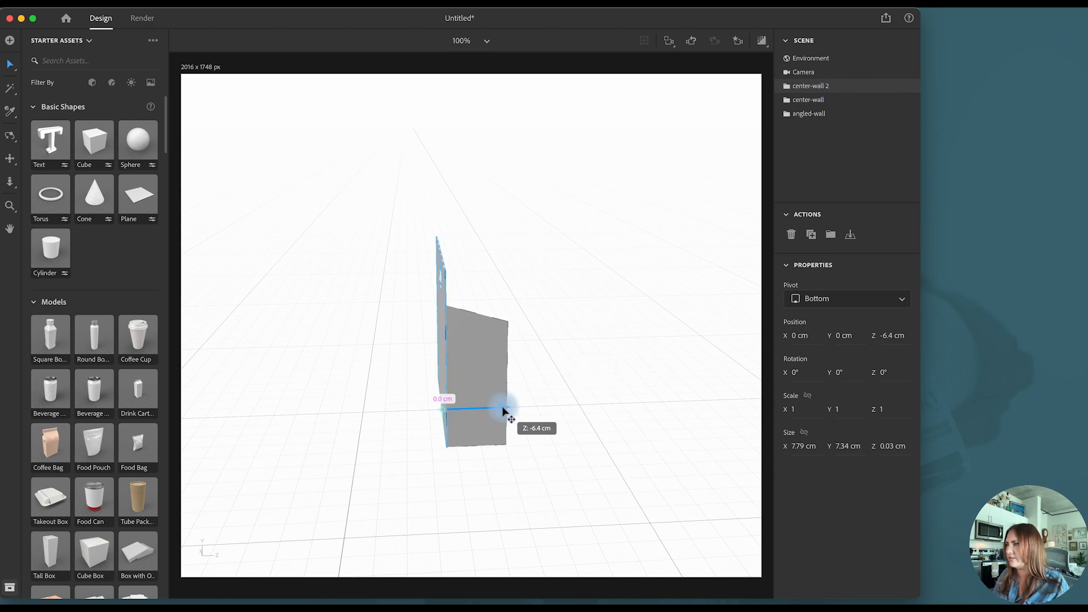
- Deselect the walls and check the assembly briefly in the render preview
click(565, 389)
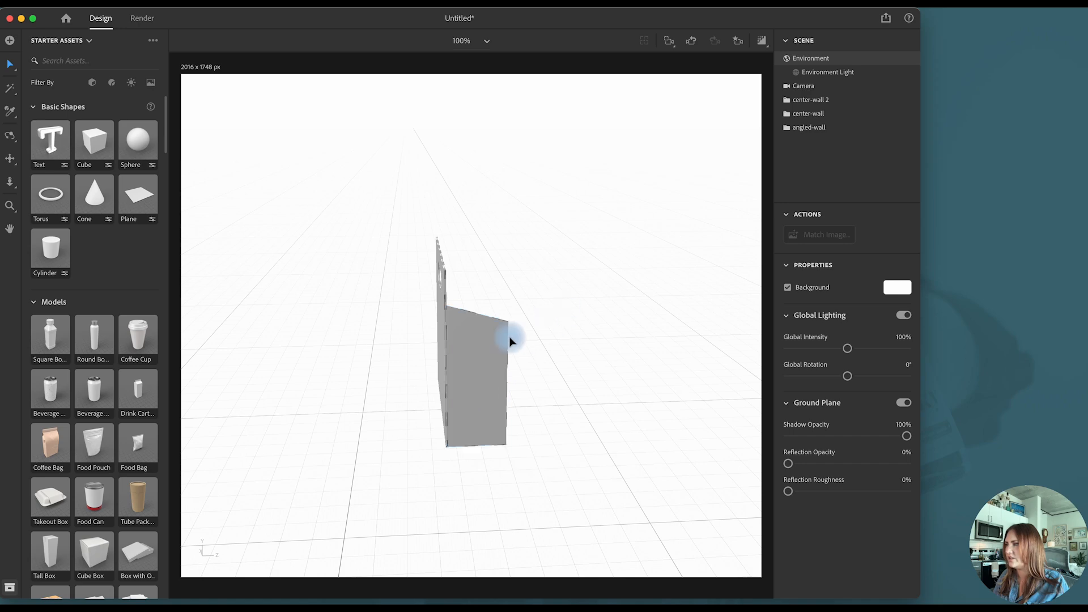
click(762, 40)
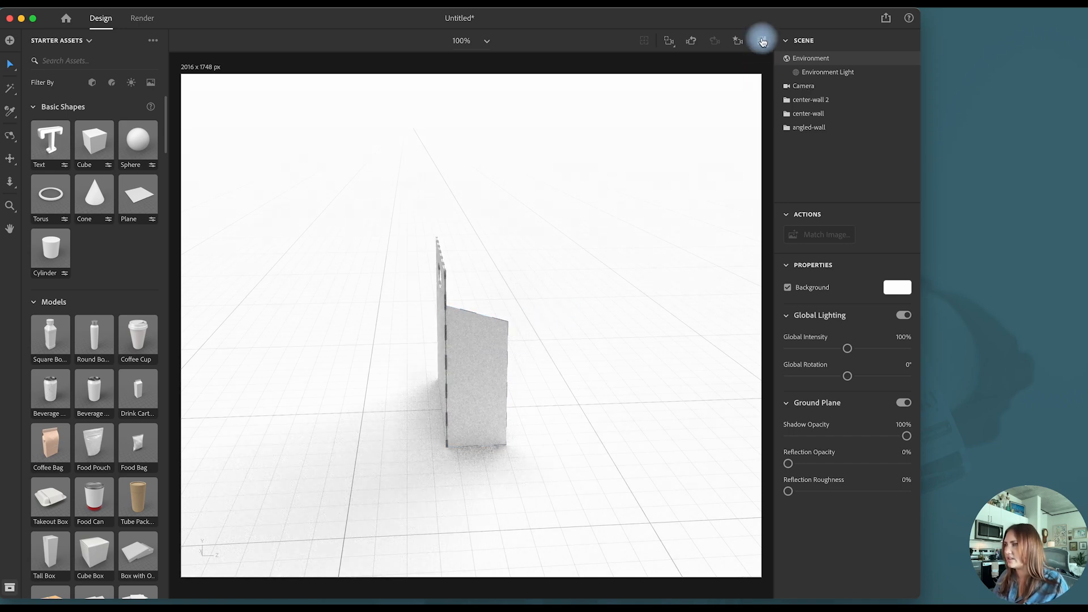
click(763, 42)
- Duplicate the angled wall and slide the copy to the center wall's opposite end, at X 3.9 cm
click(809, 127)
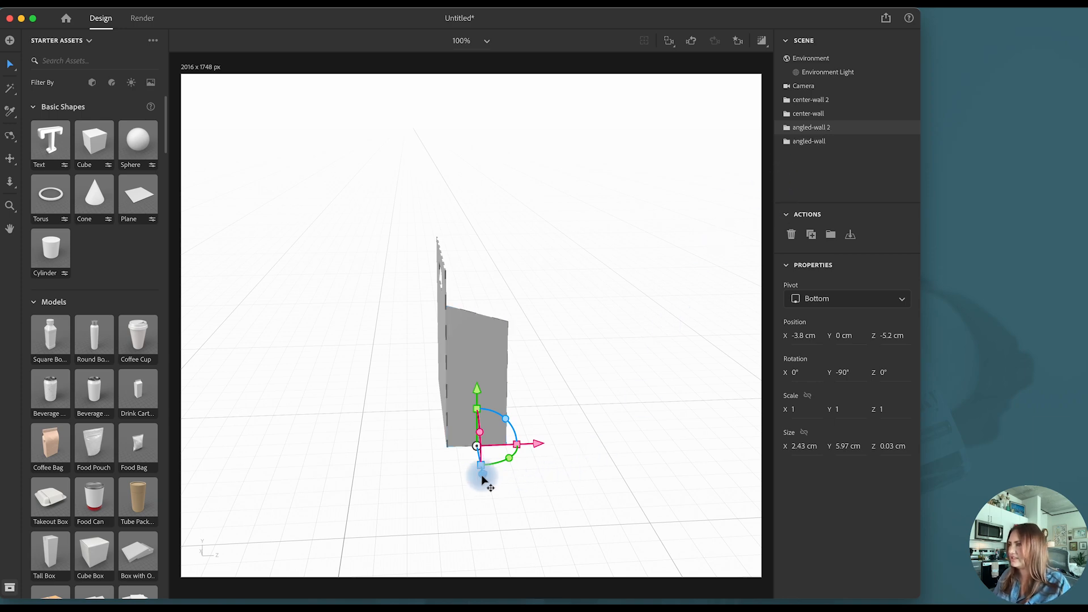
drag(482, 475, 480, 457)
click(9, 136)
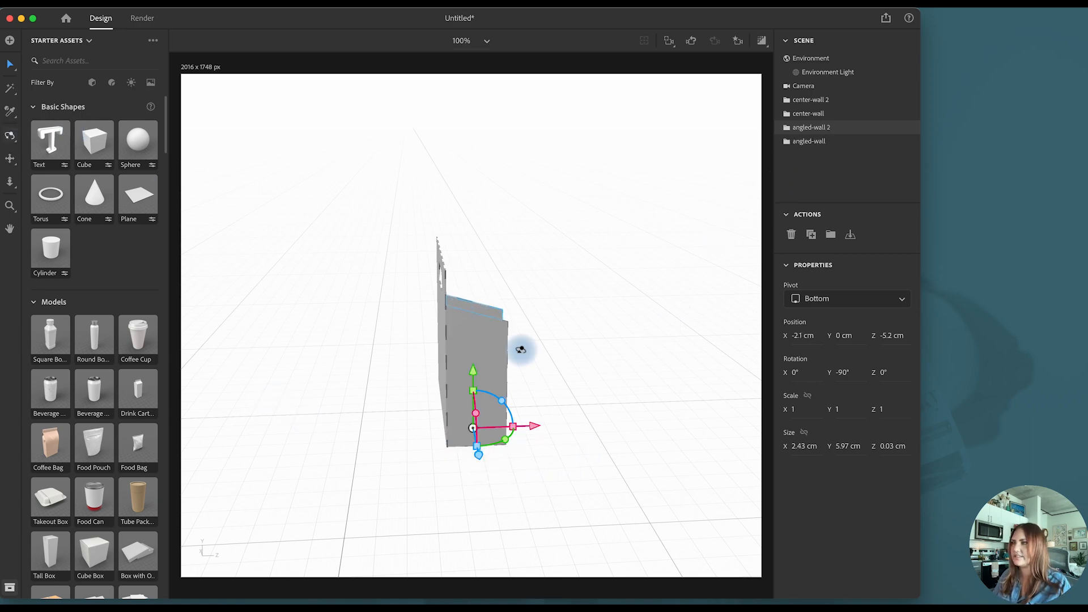
drag(520, 346, 534, 425)
click(10, 64)
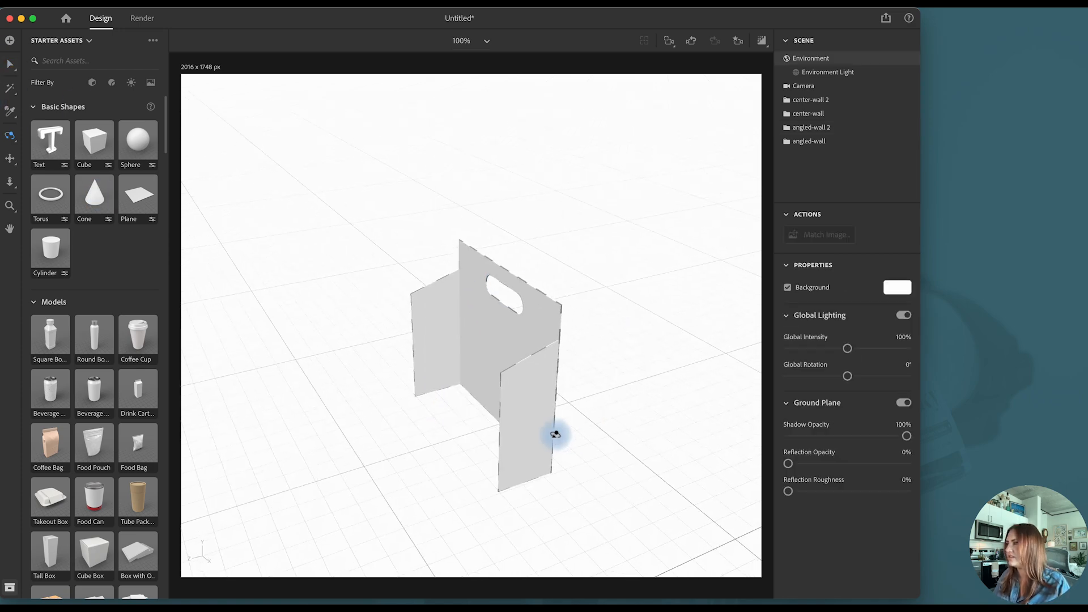
- Group the two angled walls and name the group angled wall-front
drag(556, 434, 420, 421)
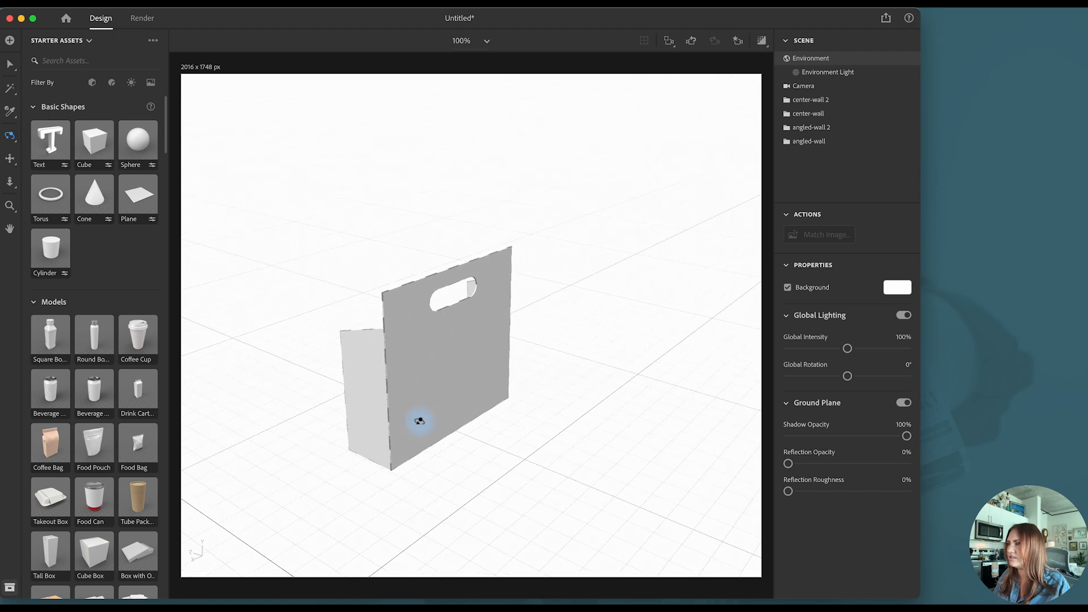
click(10, 64)
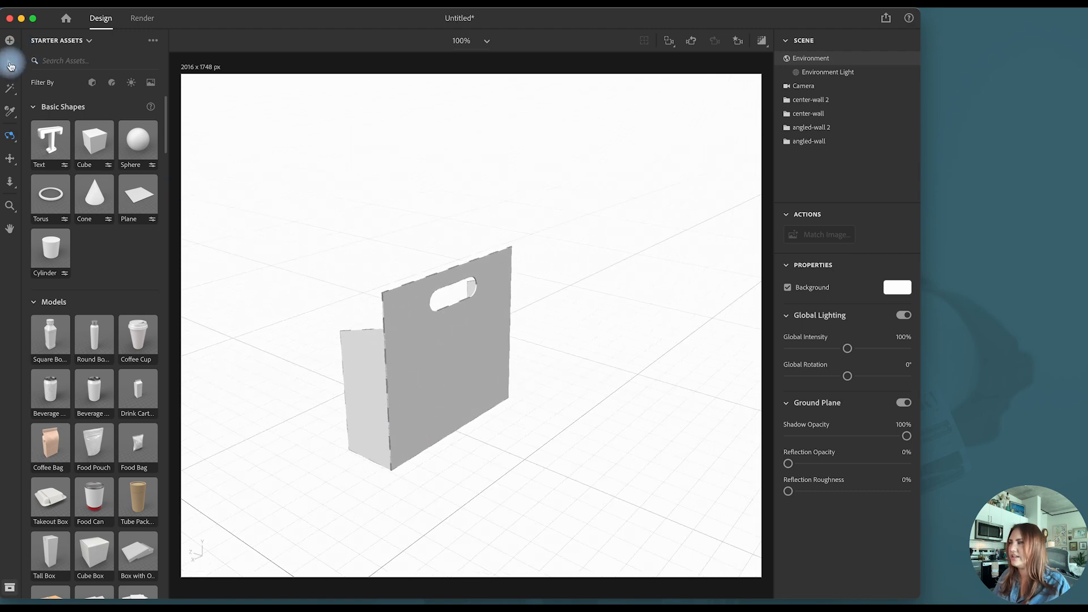
click(839, 130)
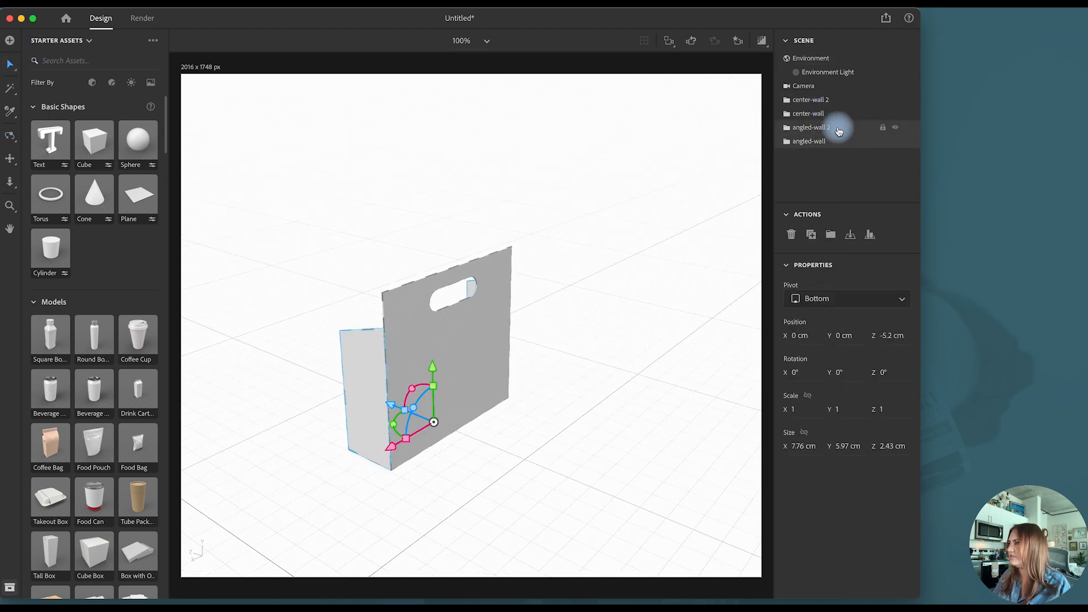
click(832, 234)
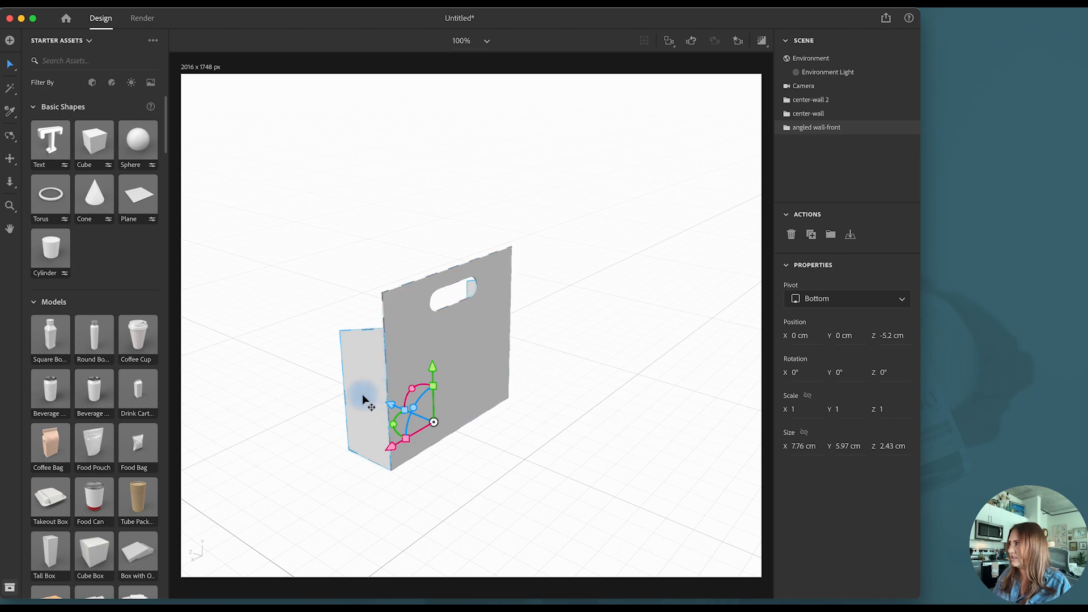
- Duplicate the angled wall-front group, rotate the copy 180° about Y, and place it behind the center wall at Z -7.6 cm
key(super+d)
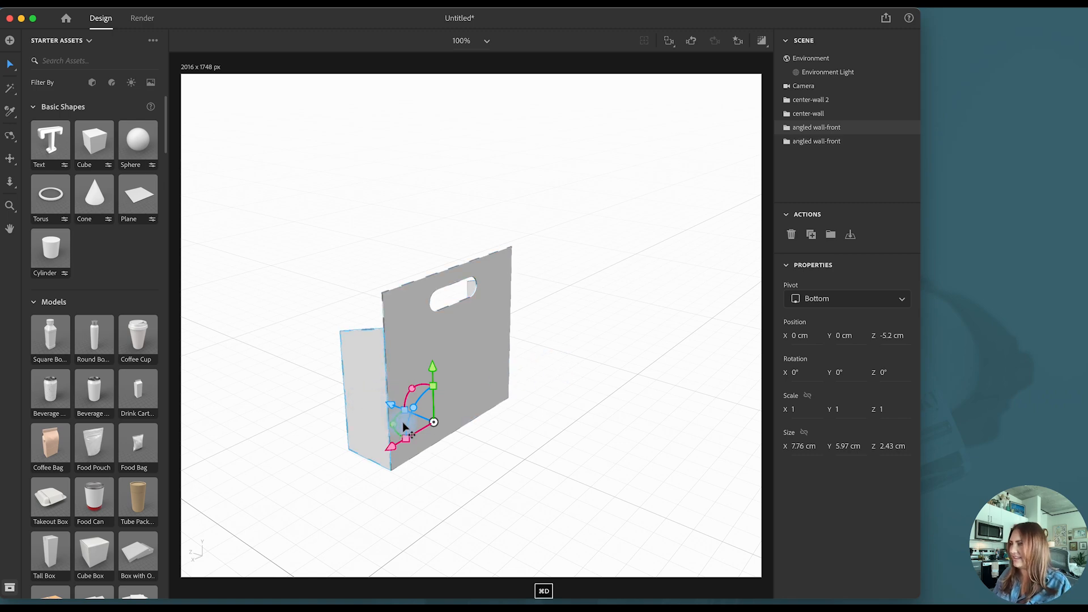
drag(393, 409, 554, 473)
drag(541, 471, 527, 465)
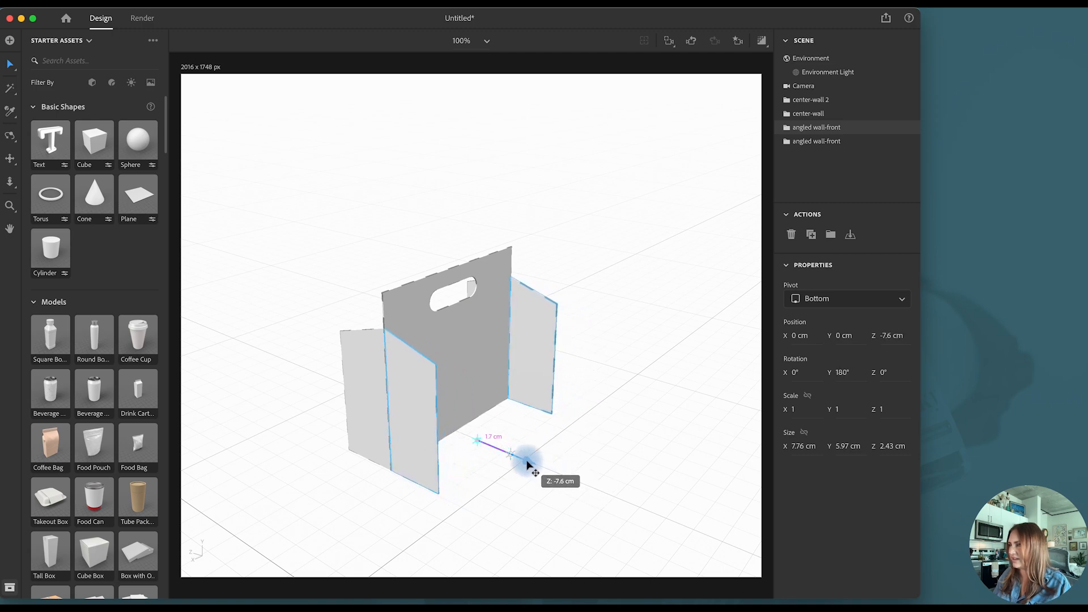
click(609, 468)
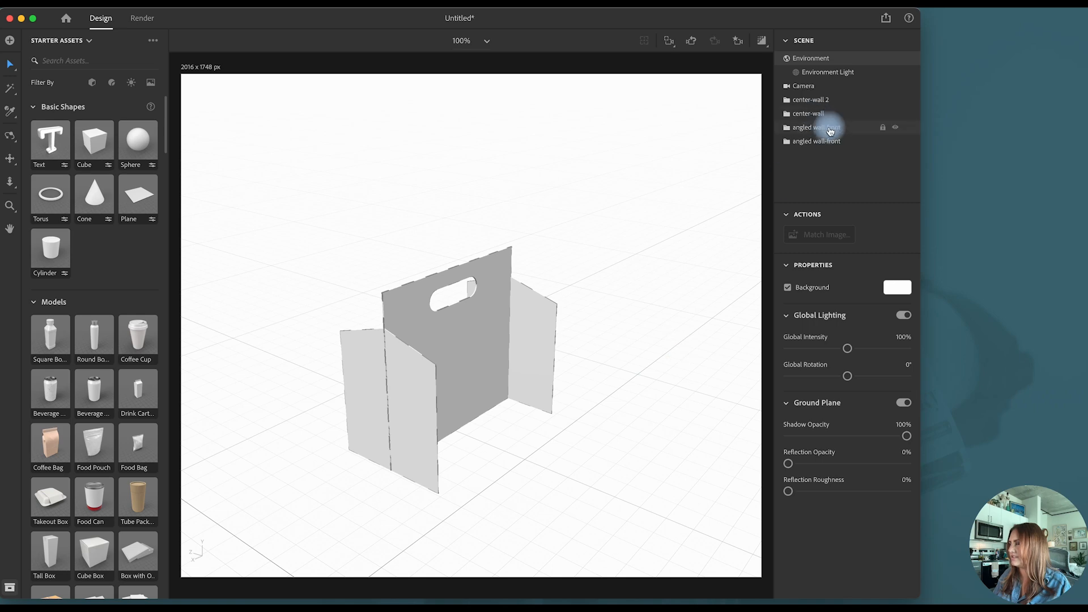
- Return the camera to the saved Front bookmark
click(737, 40)
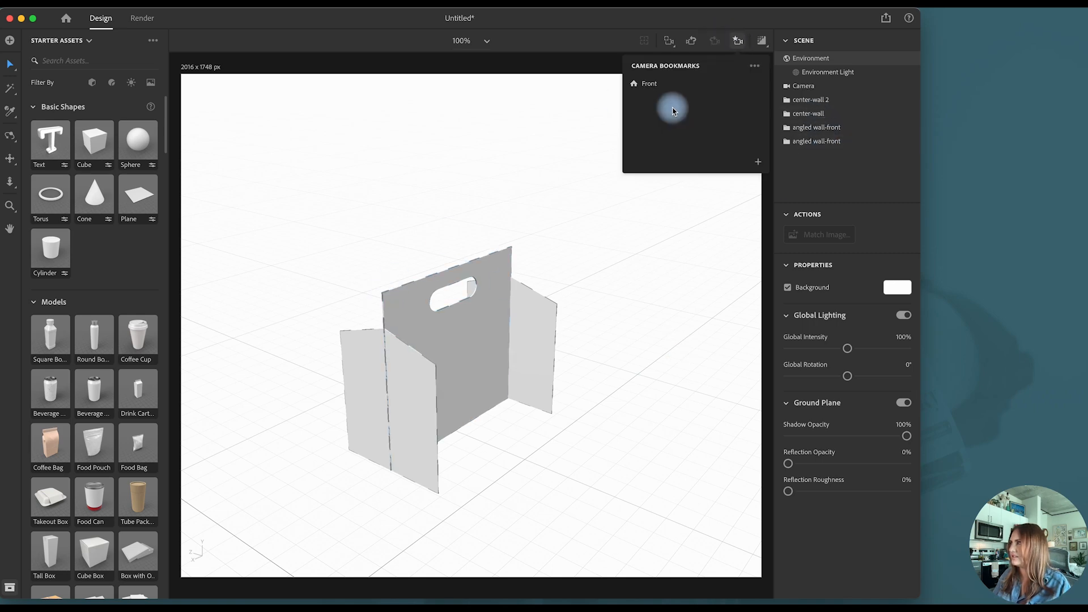
click(666, 83)
click(737, 41)
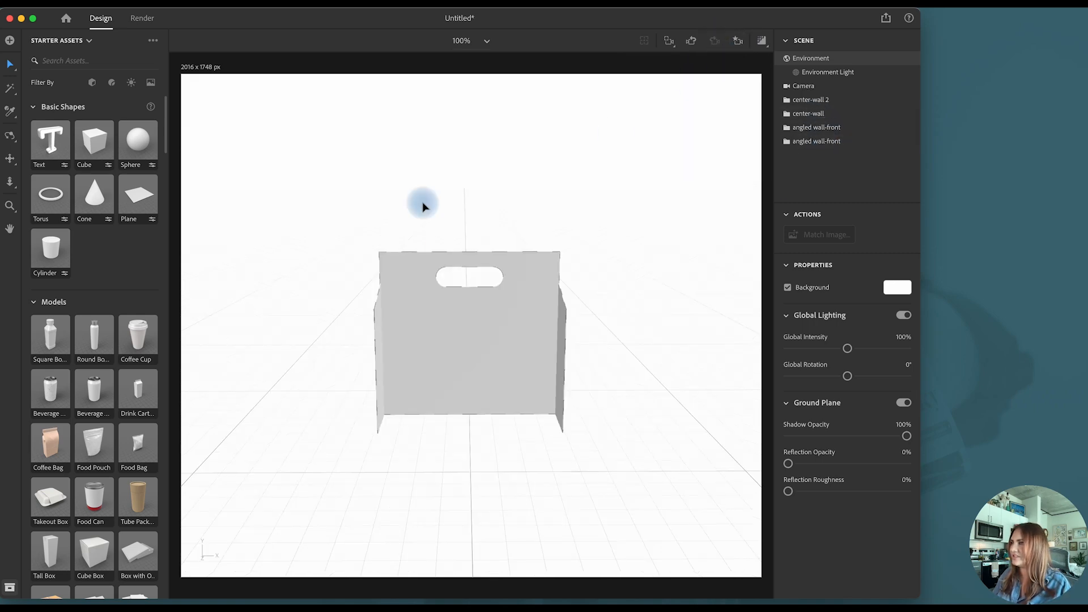
- Import front.obj into the scene and align its center with all the other carton walls along the X axis
key(super+Tab)
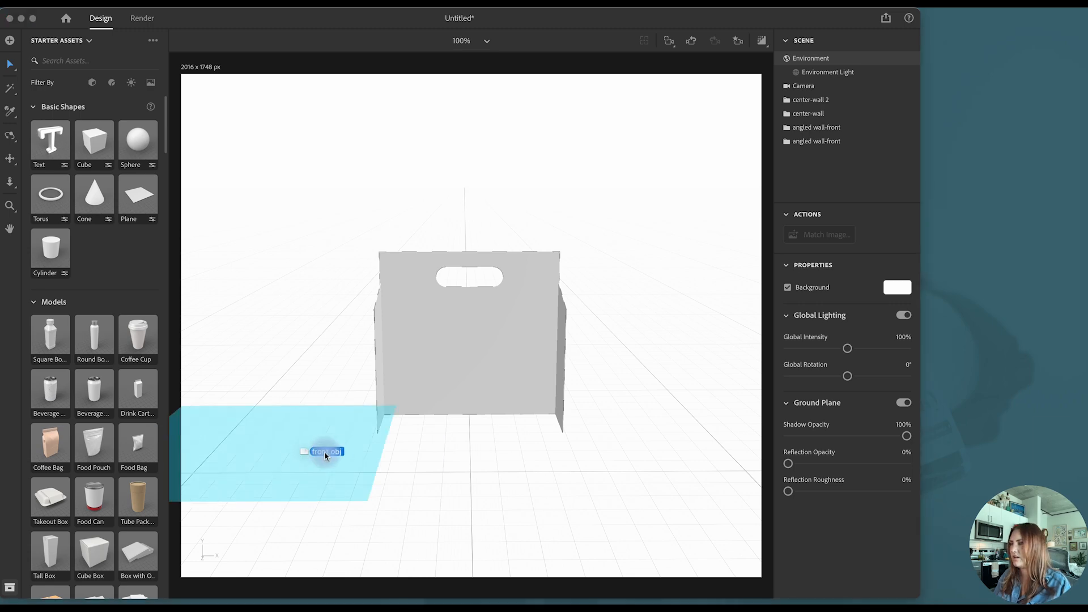
drag(323, 449, 427, 461)
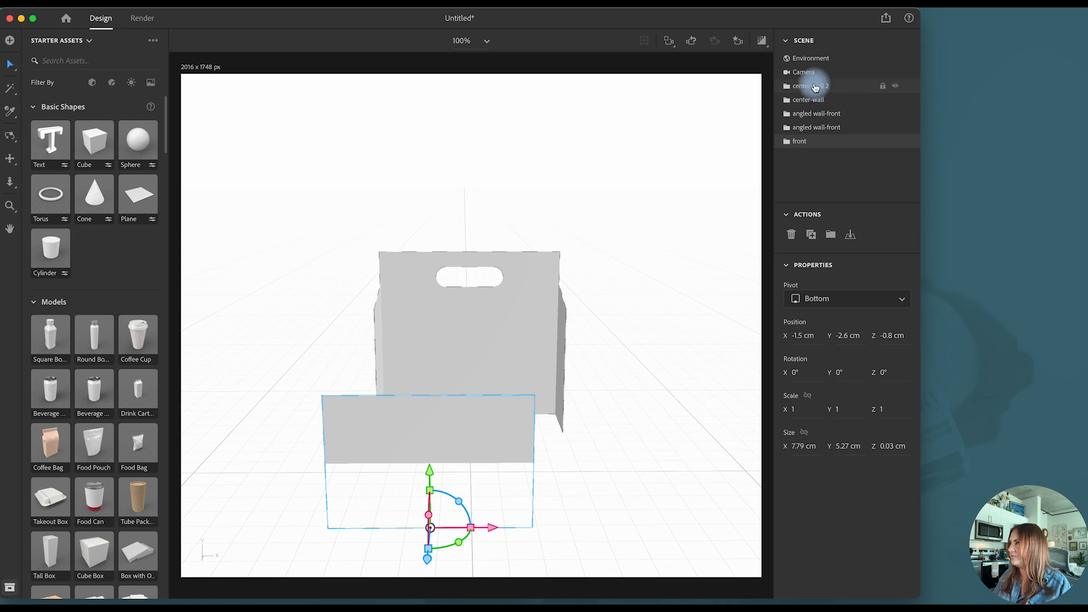
click(816, 87)
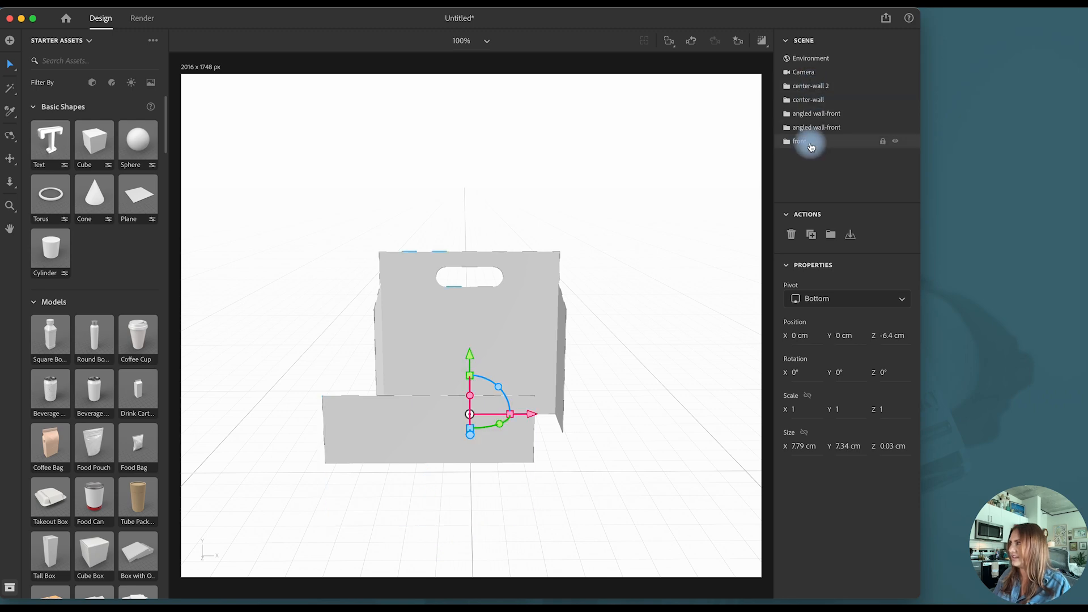
shift+click(809, 140)
click(870, 234)
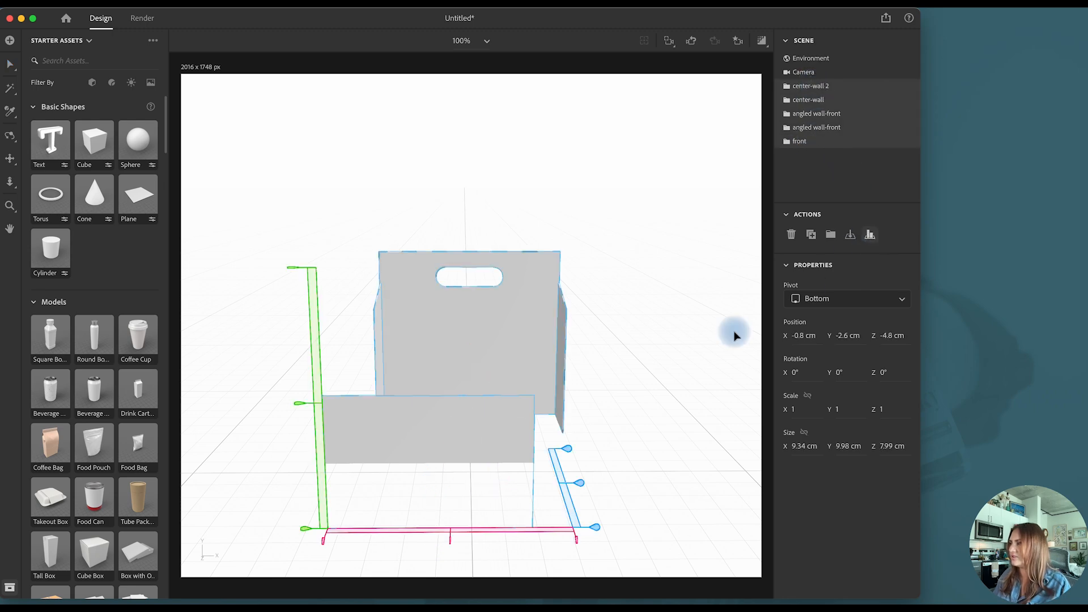
click(450, 546)
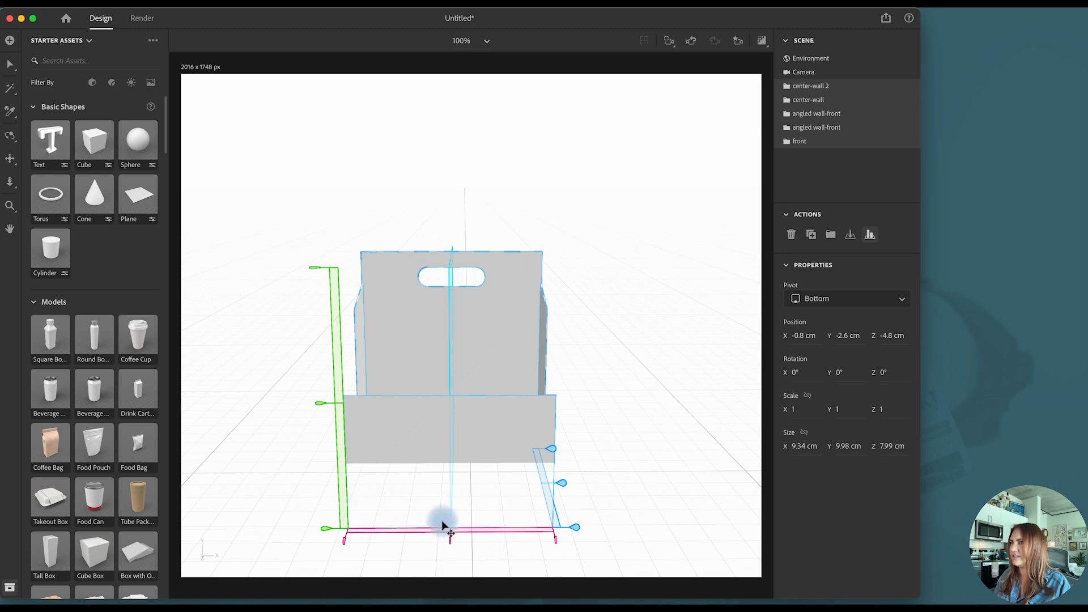
- Shift the aligned walls together to X 0.1 cm, and set the front panel down on the ground plane
click(11, 68)
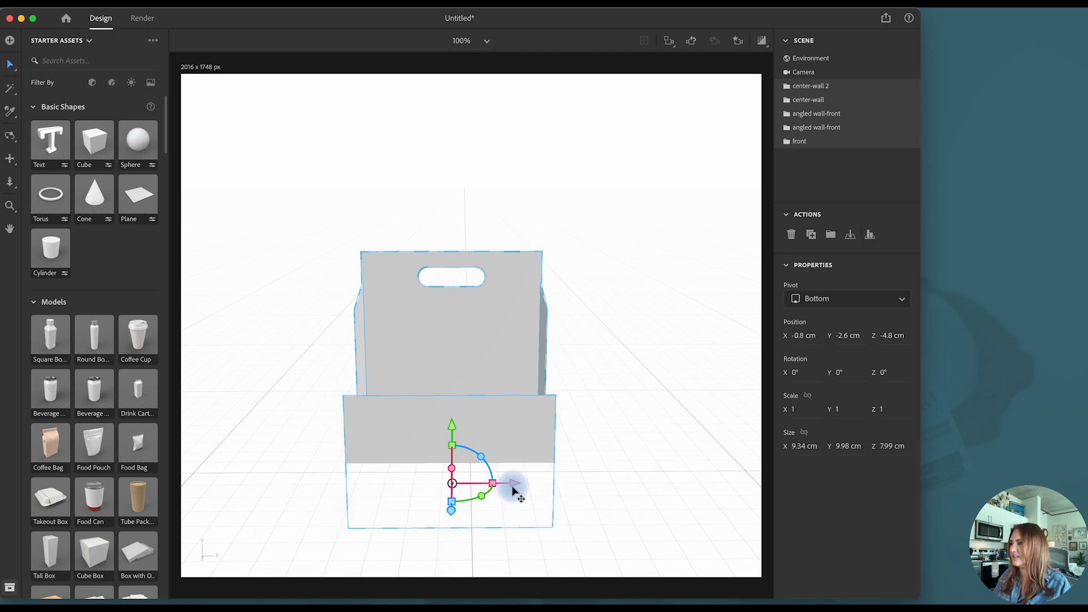
drag(515, 490, 532, 487)
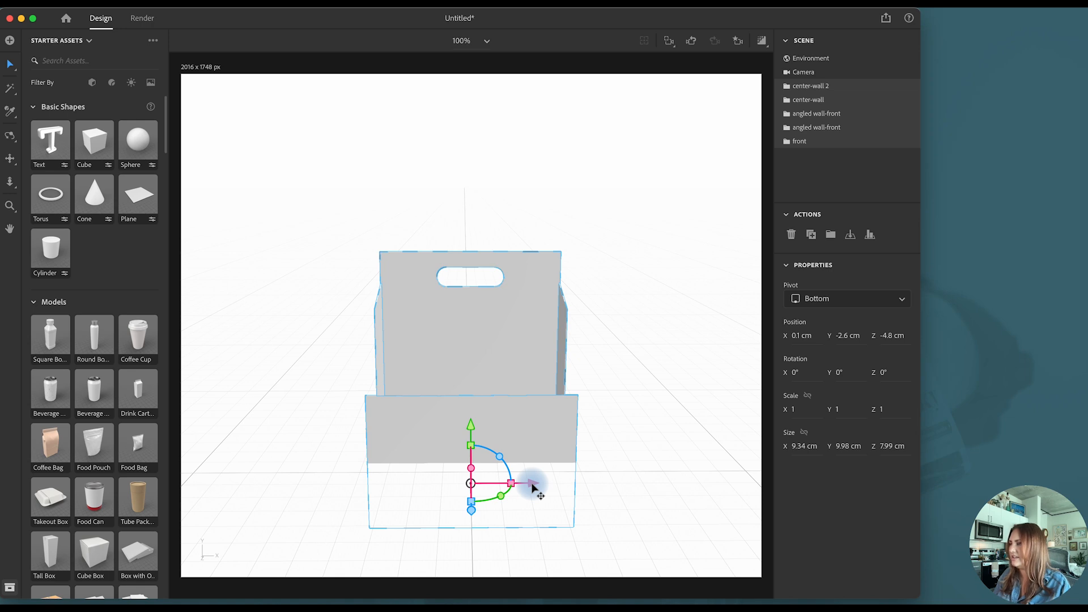
click(840, 146)
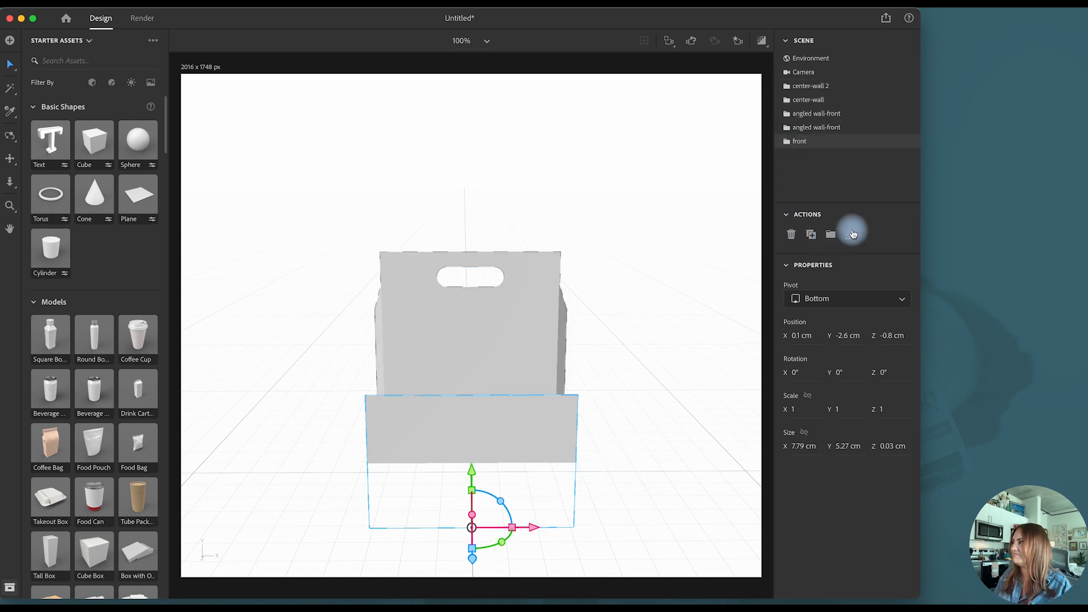
click(852, 235)
- Slide the front panel back along Z to -3.9 cm, against the outer edges of the angled walls
click(10, 136)
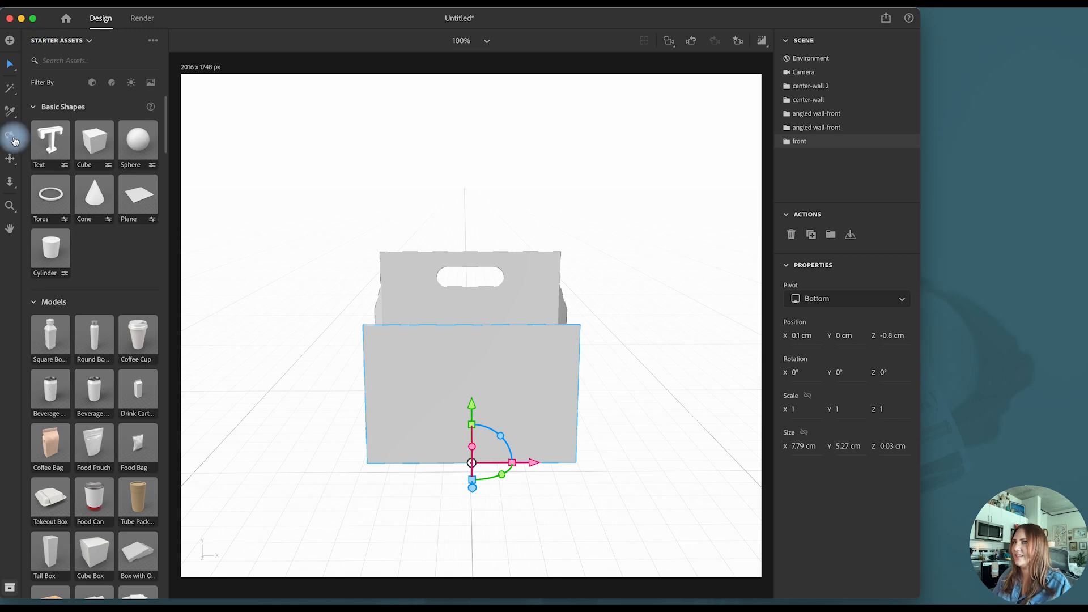
drag(238, 335, 371, 342)
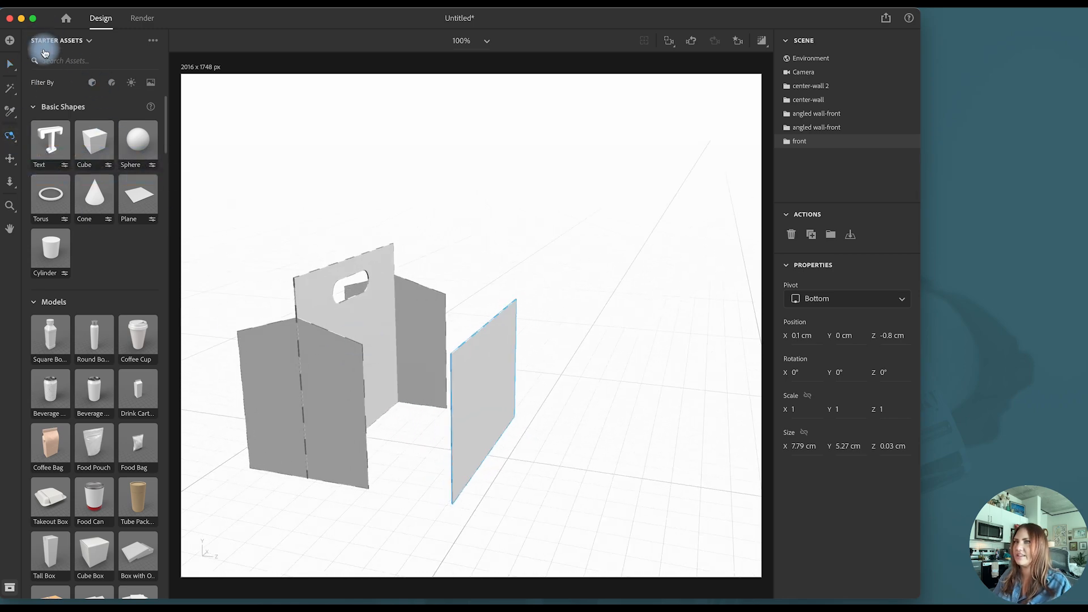
click(11, 63)
drag(544, 467, 467, 454)
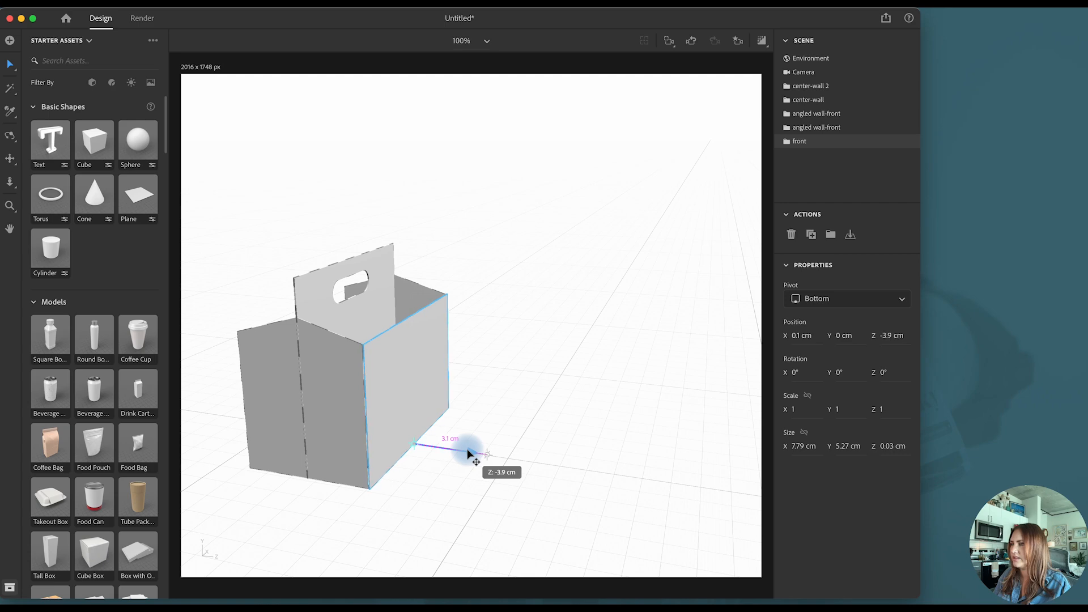
click(531, 456)
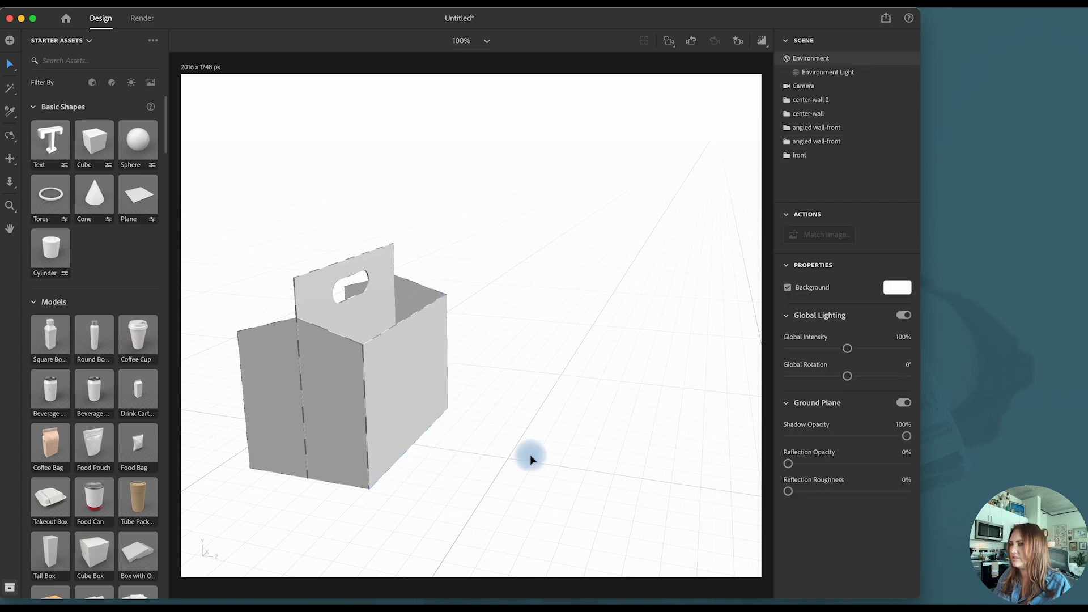
click(408, 401)
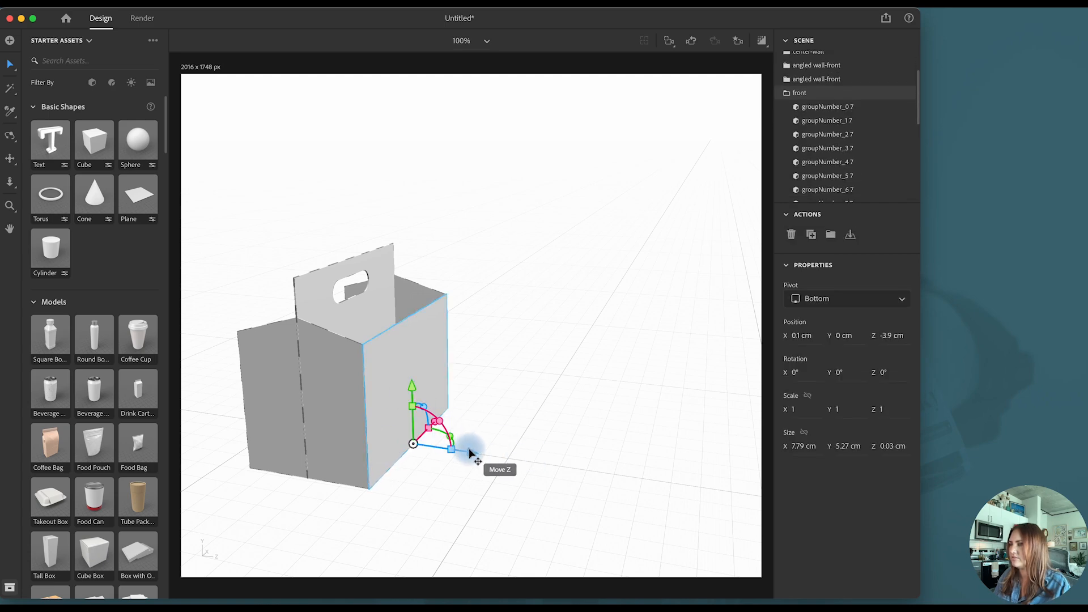
drag(473, 450, 470, 453)
click(502, 437)
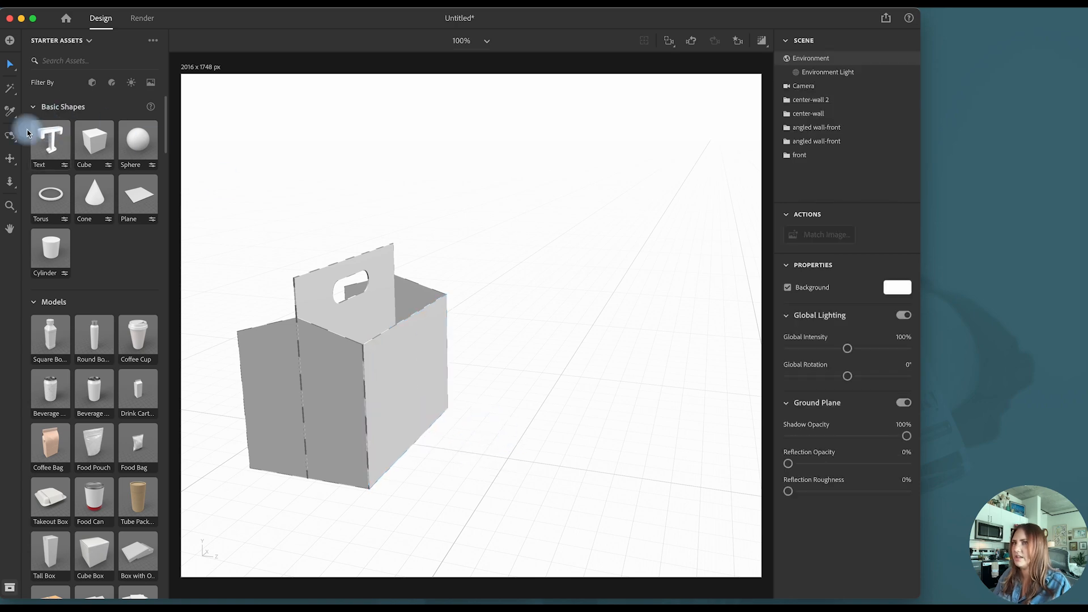
- Duplicate the front panel and slide the copy to the carton's back side at Z -8.8 cm
click(395, 357)
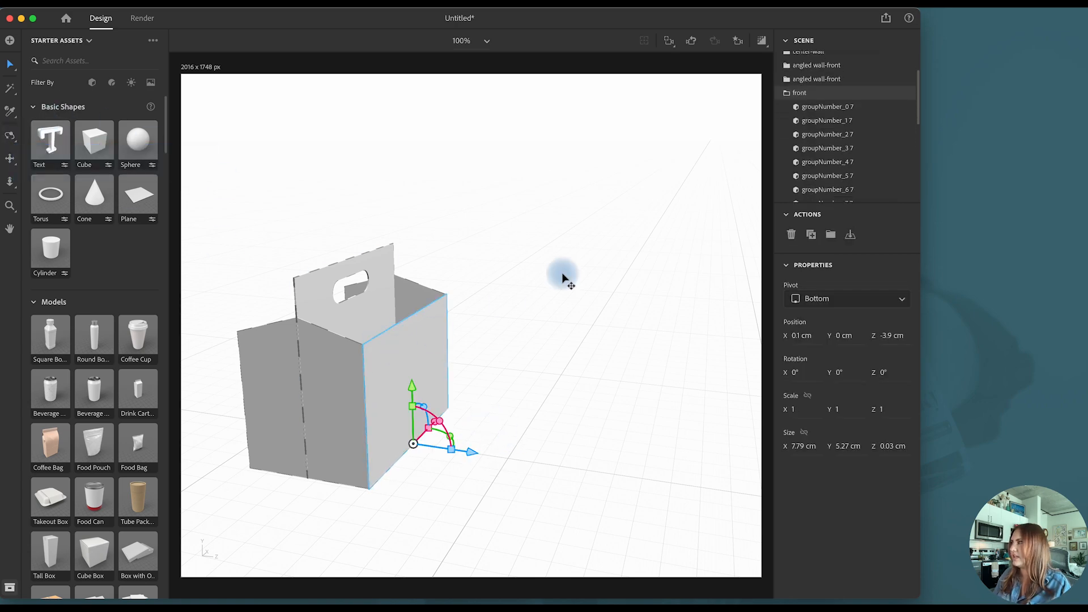
click(788, 94)
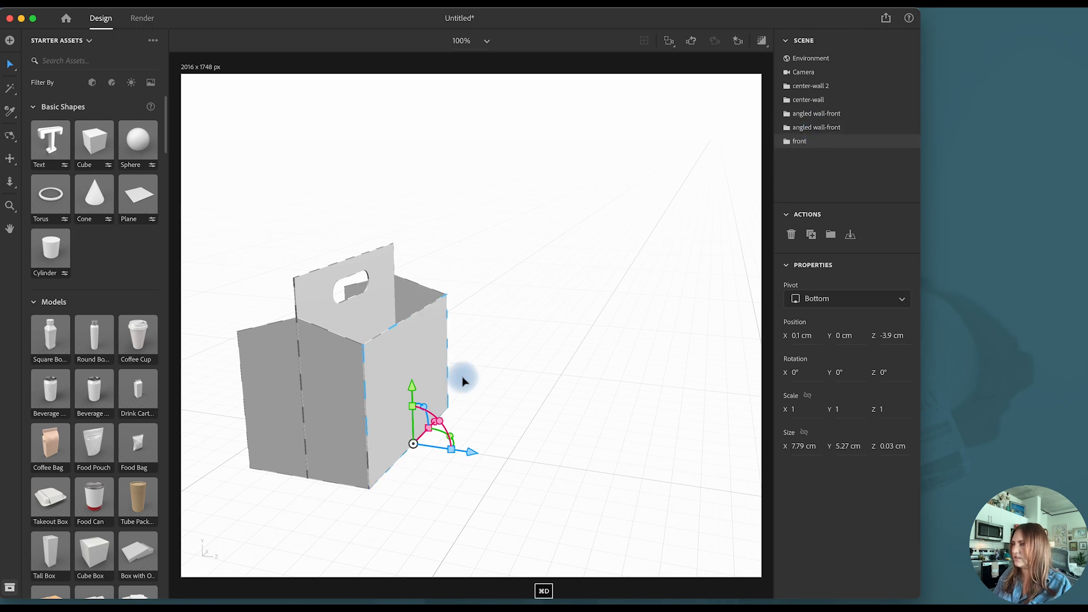
drag(472, 451, 360, 450)
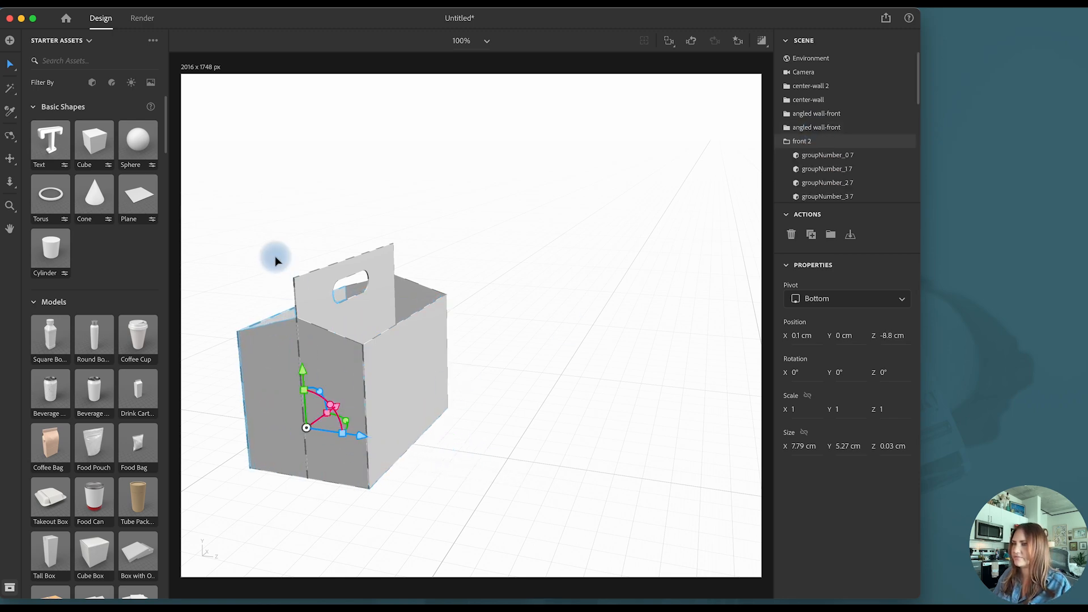
- Inspect the assembled carton from an angle and return the camera to the saved Front bookmark
click(270, 254)
key(1)
drag(310, 277, 204, 279)
click(8, 66)
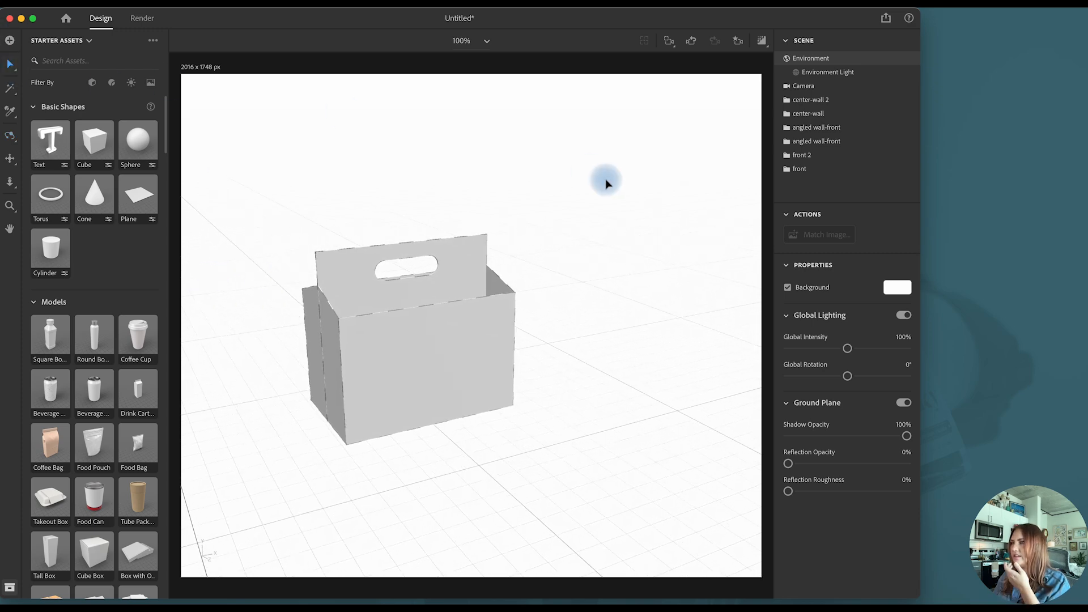
click(737, 41)
click(688, 85)
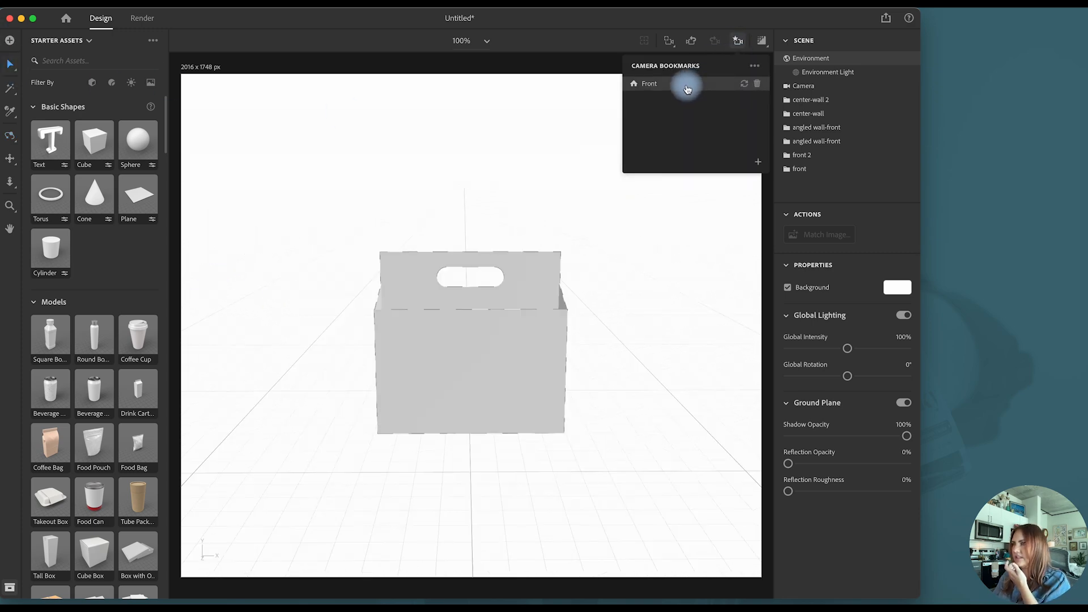
click(737, 41)
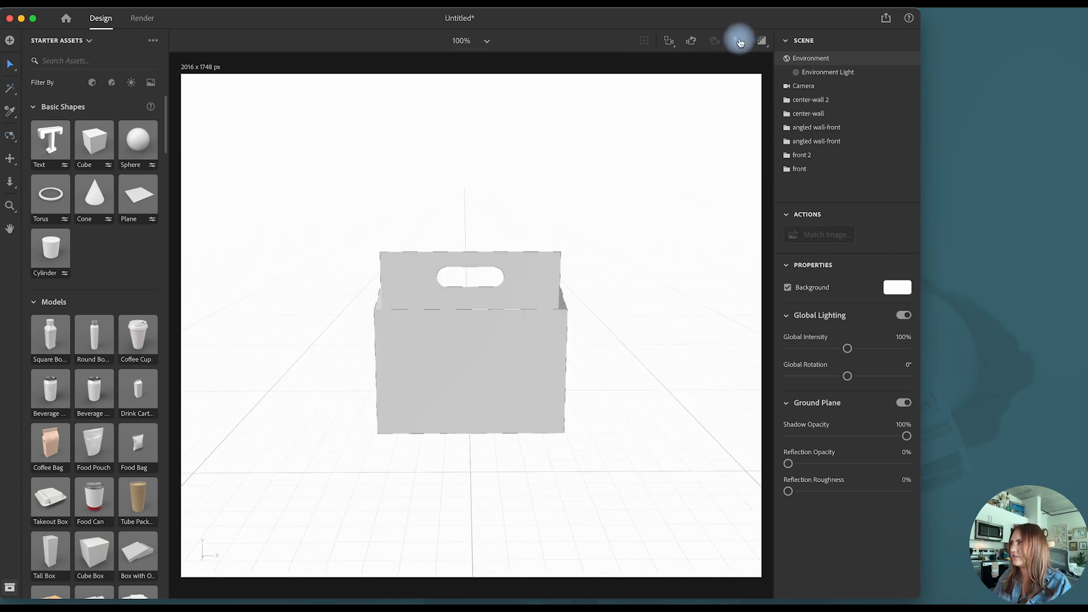
- Hide the center-wall 2 group and expand the center-wall group to list its parts
click(787, 113)
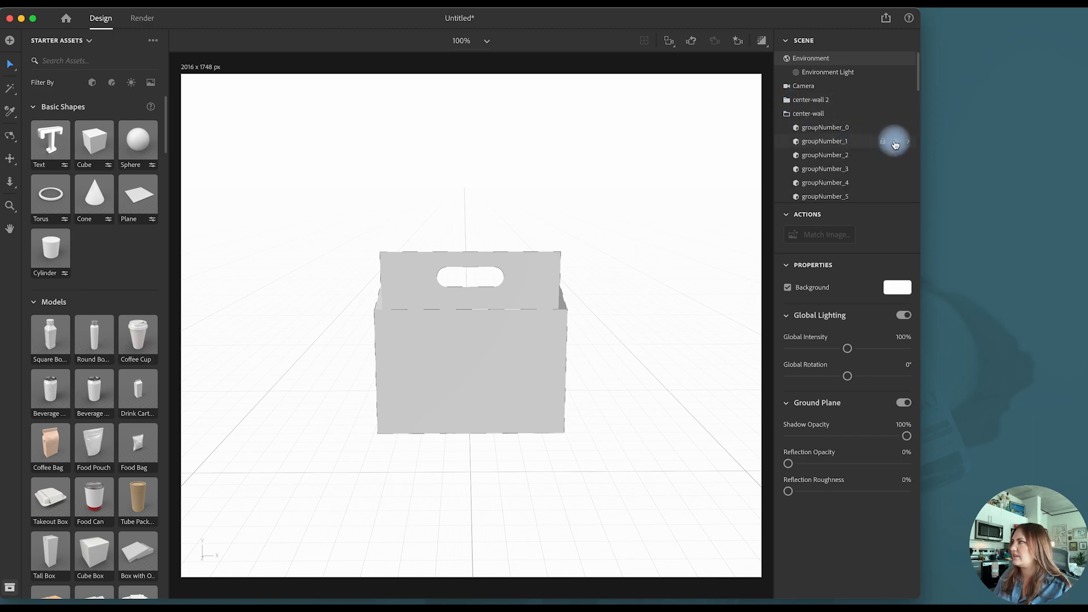
click(788, 113)
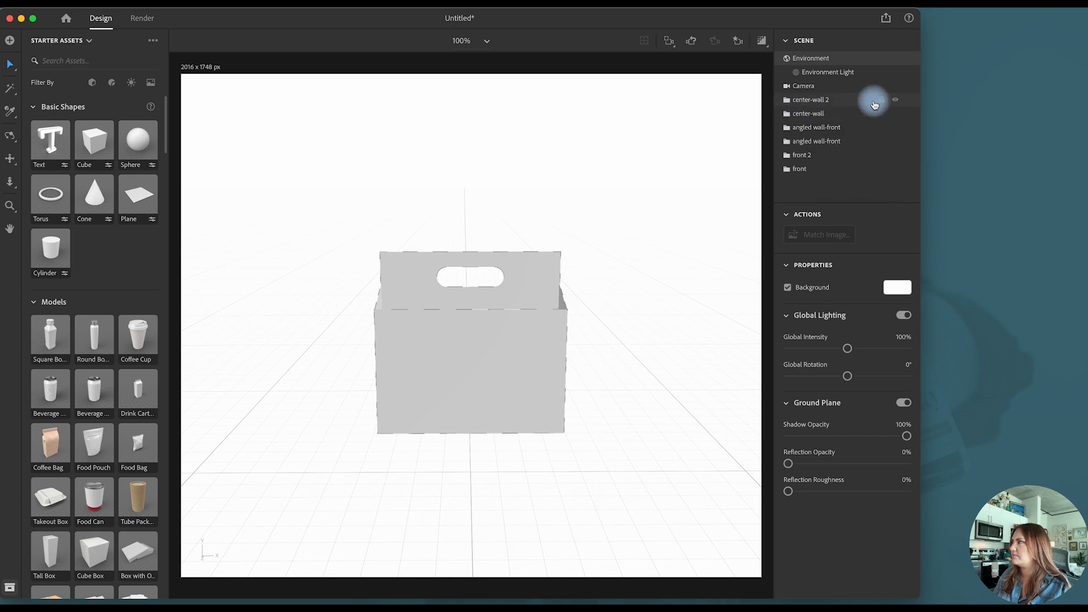
click(835, 117)
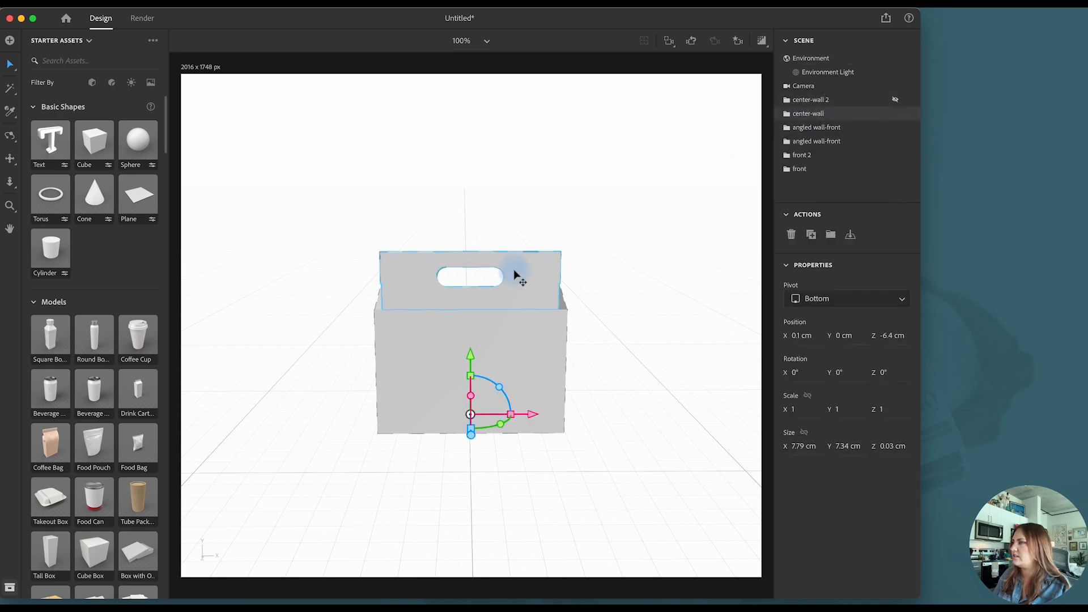
click(897, 114)
click(896, 116)
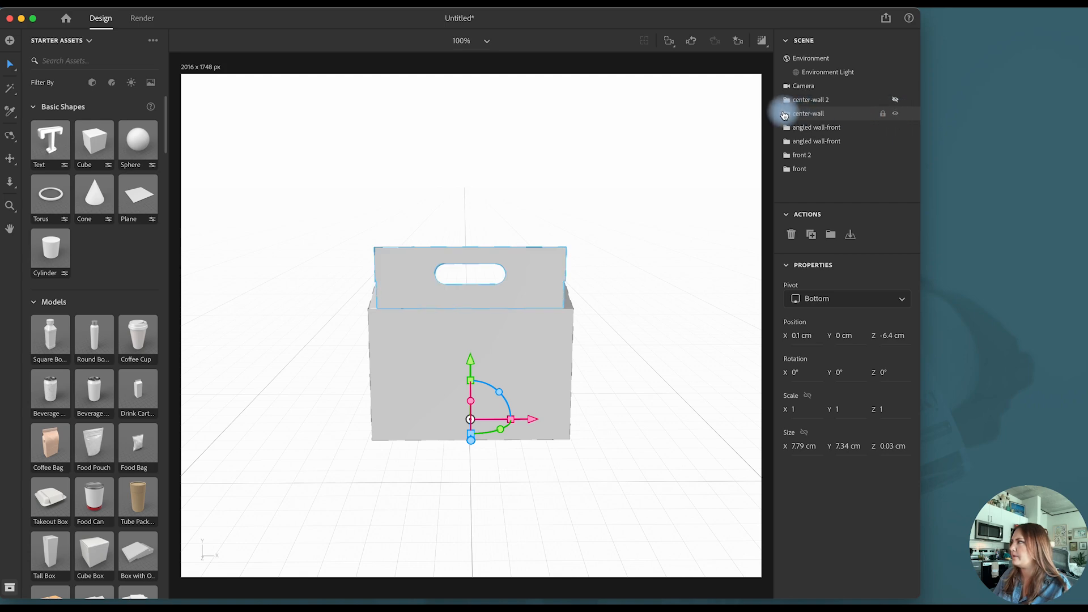
click(786, 113)
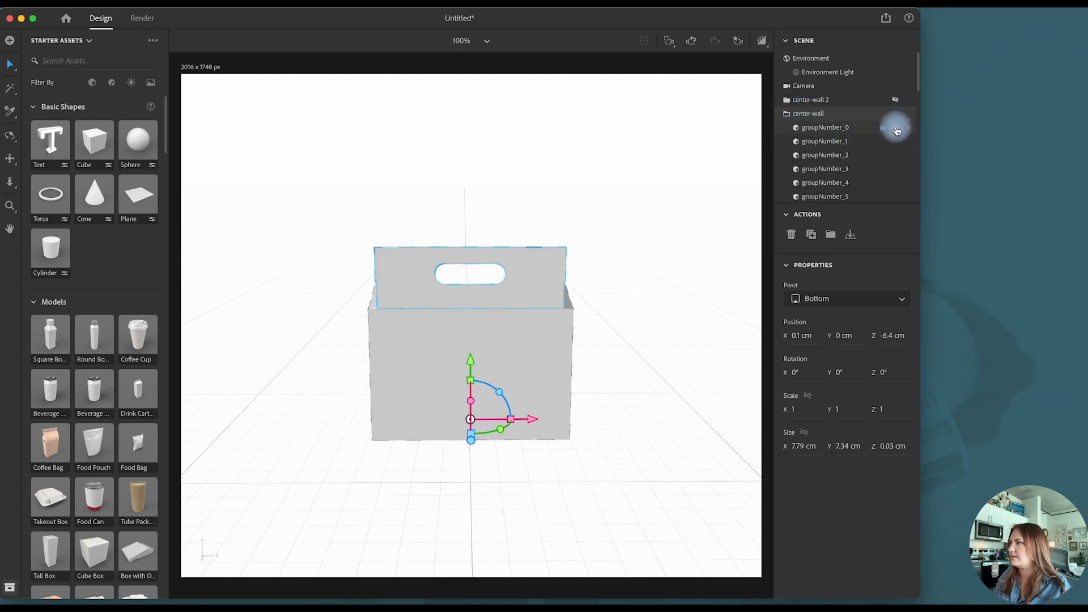
click(599, 232)
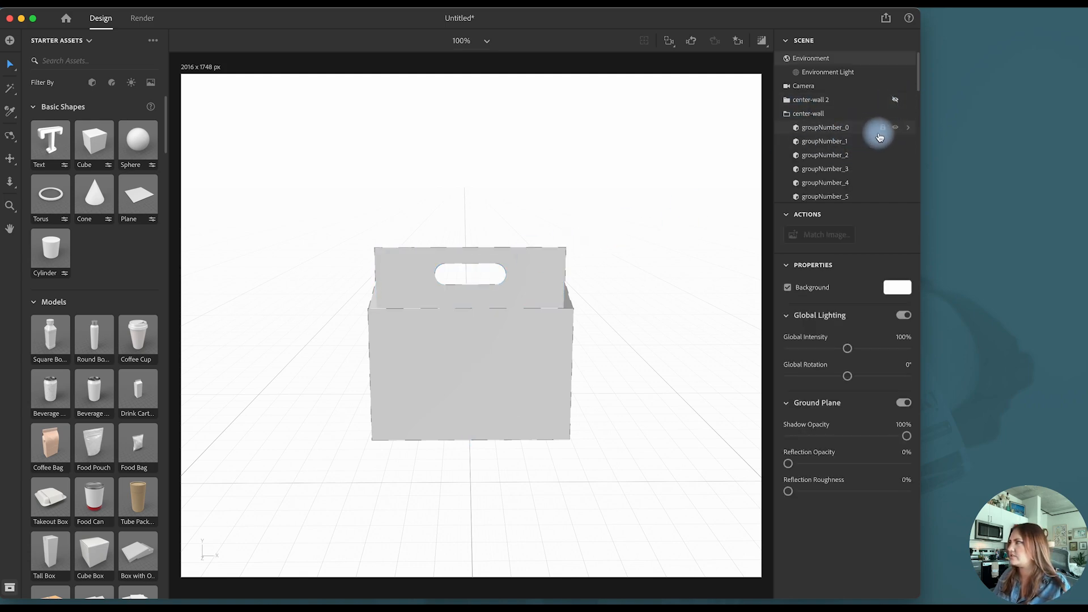
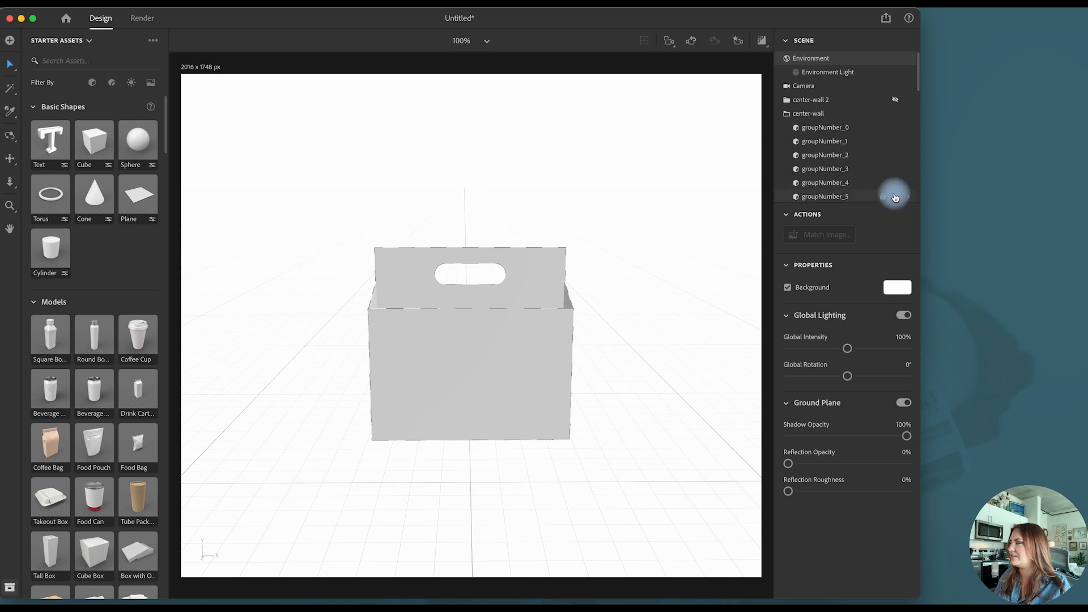
- Rename the groupNumber_29 part in the center-wall group as "main"
scroll(884, 170, down, 1)
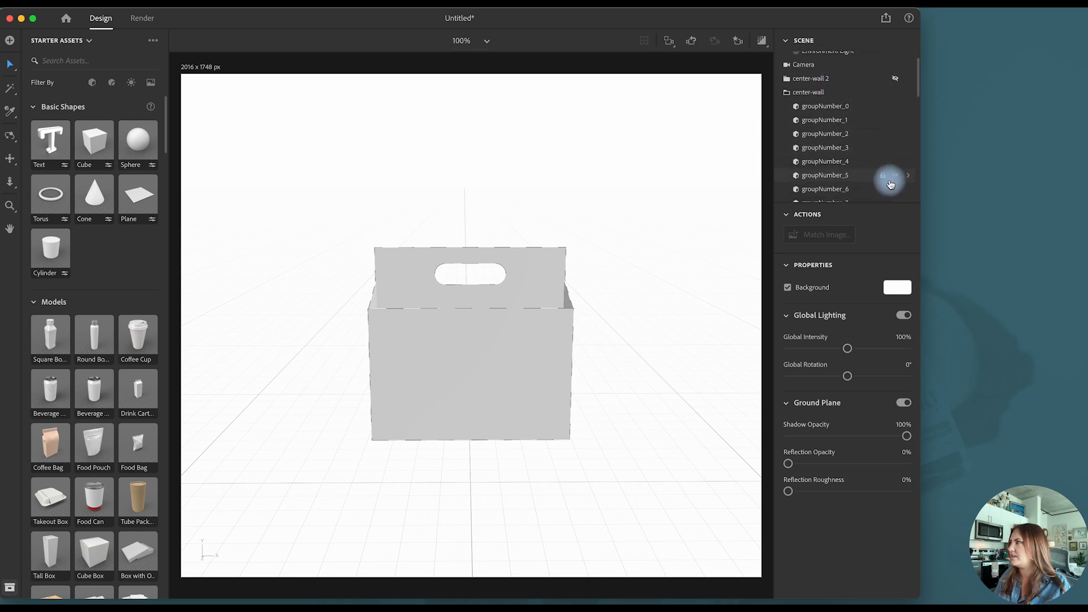
scroll(900, 158, down, 10)
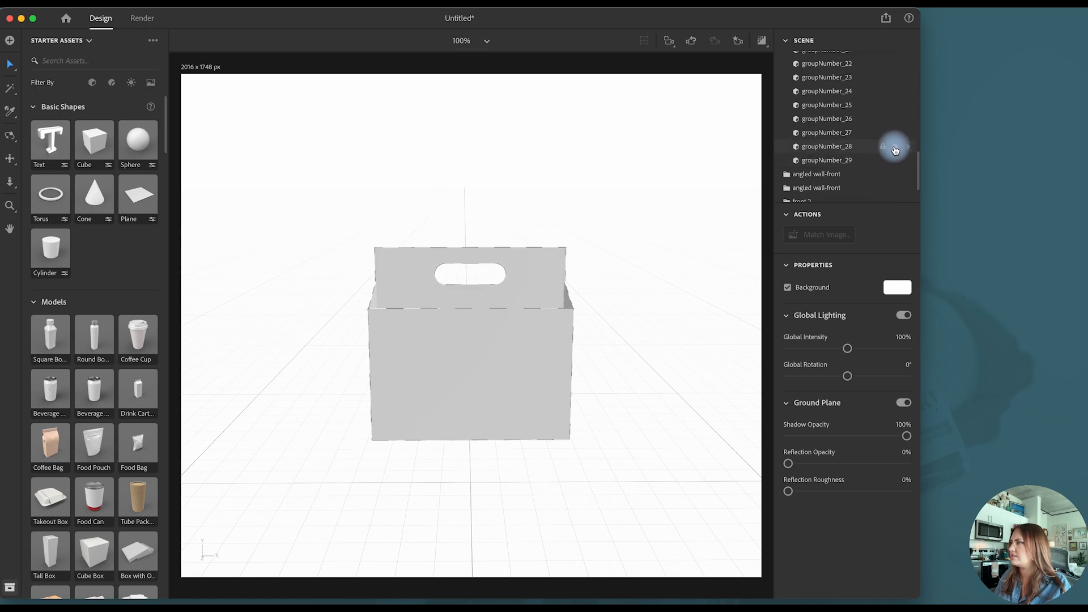
double_click(844, 162)
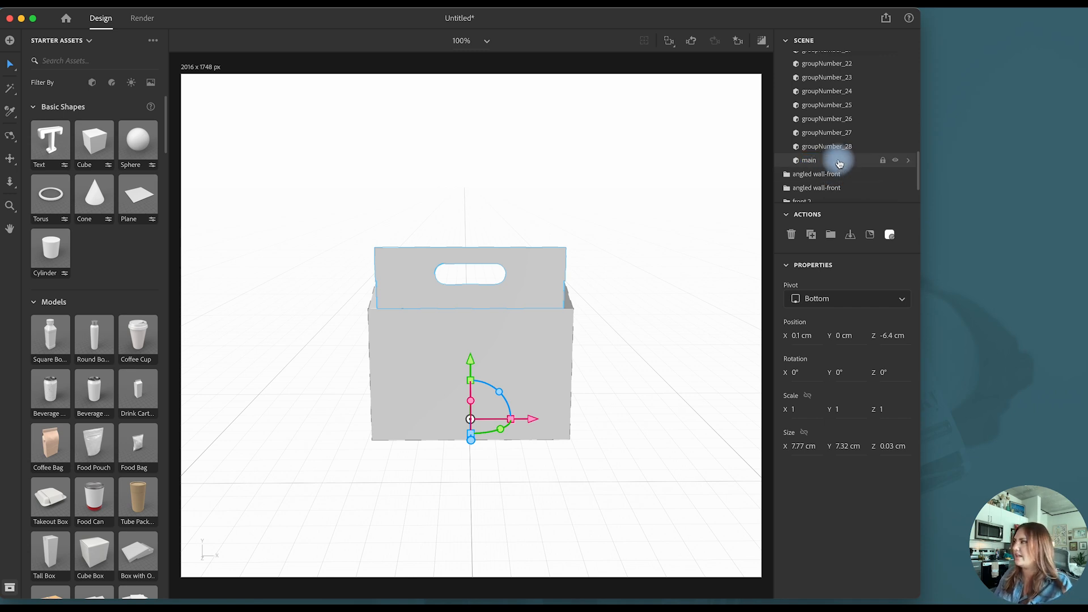
scroll(856, 152, up, 1)
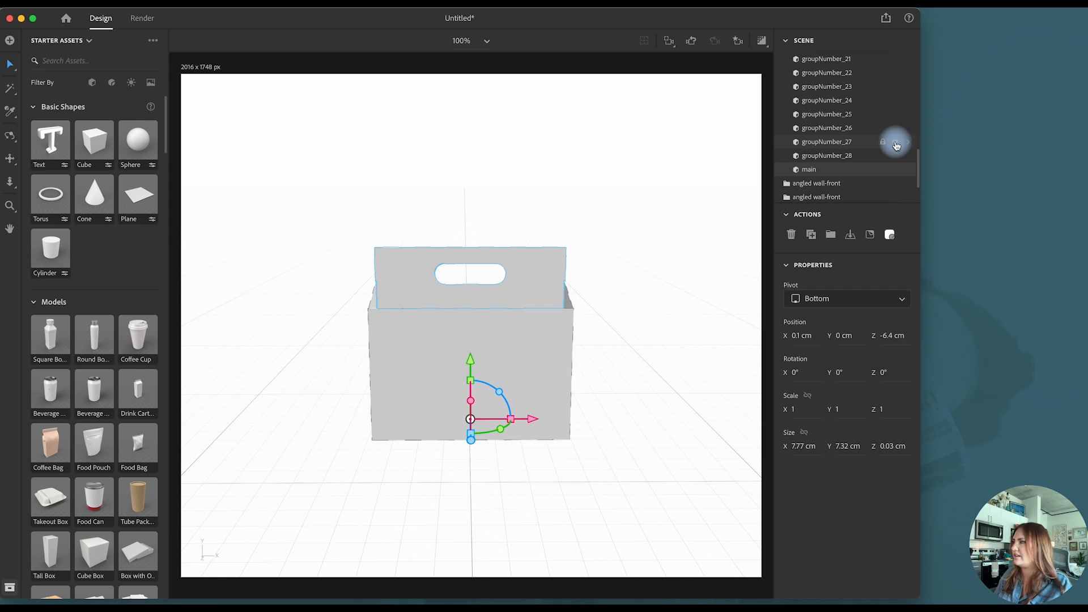
click(848, 145)
click(616, 251)
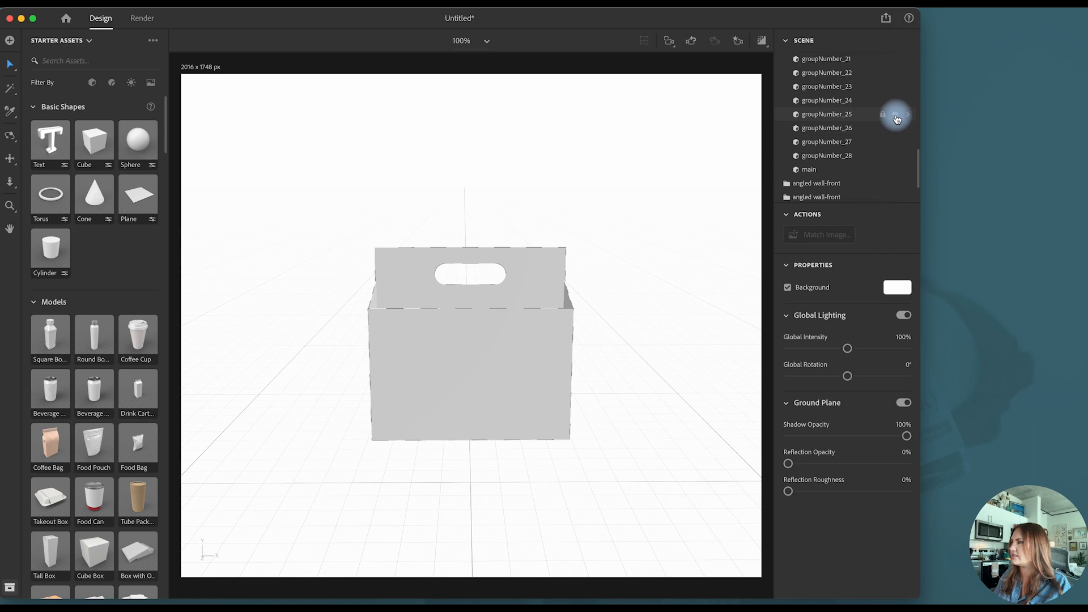
- Delete the handle-opening parts groupNumber_20 through groupNumber_24 from the center-wall group
scroll(896, 114, down, 1)
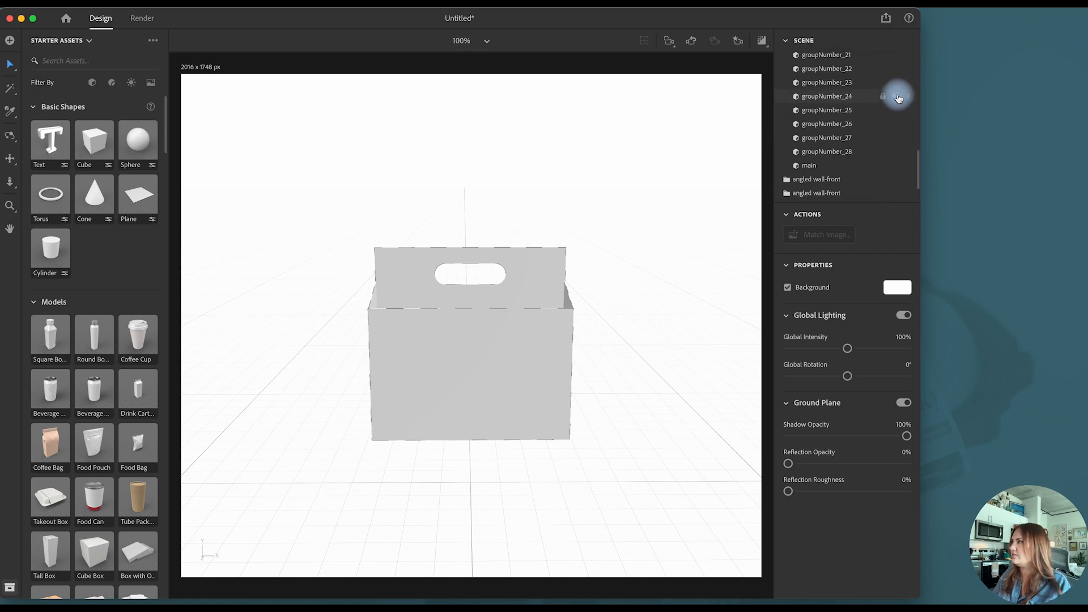
click(858, 97)
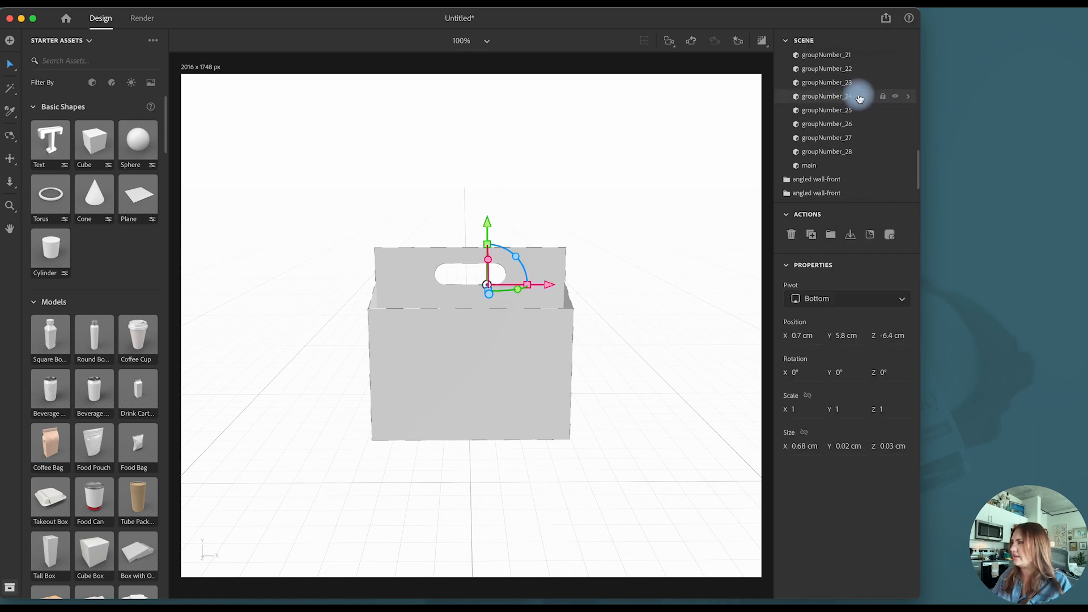
key(Delete)
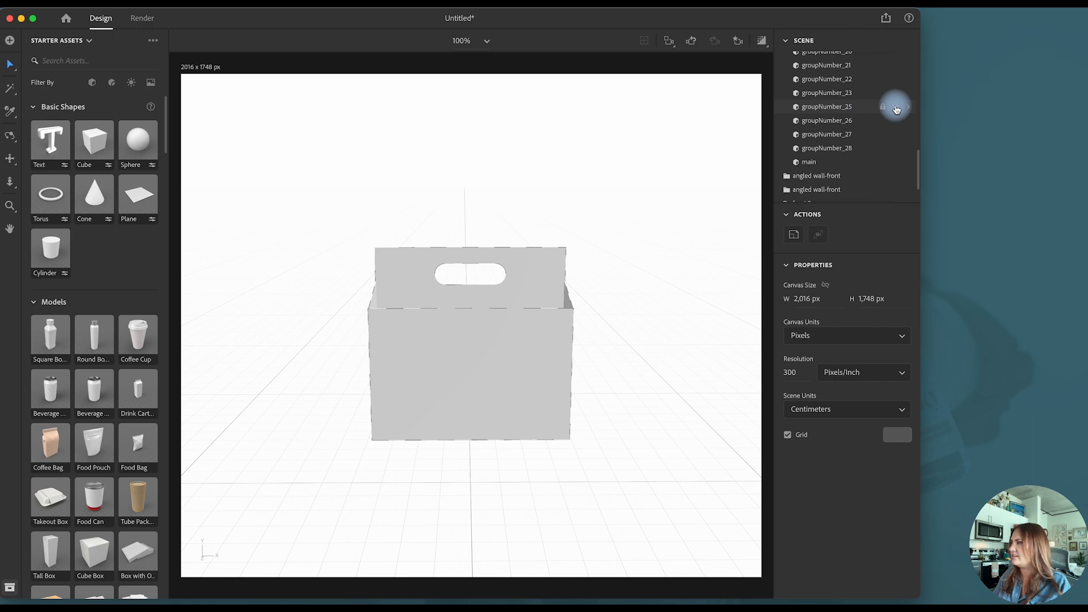
click(860, 94)
shift+click(856, 86)
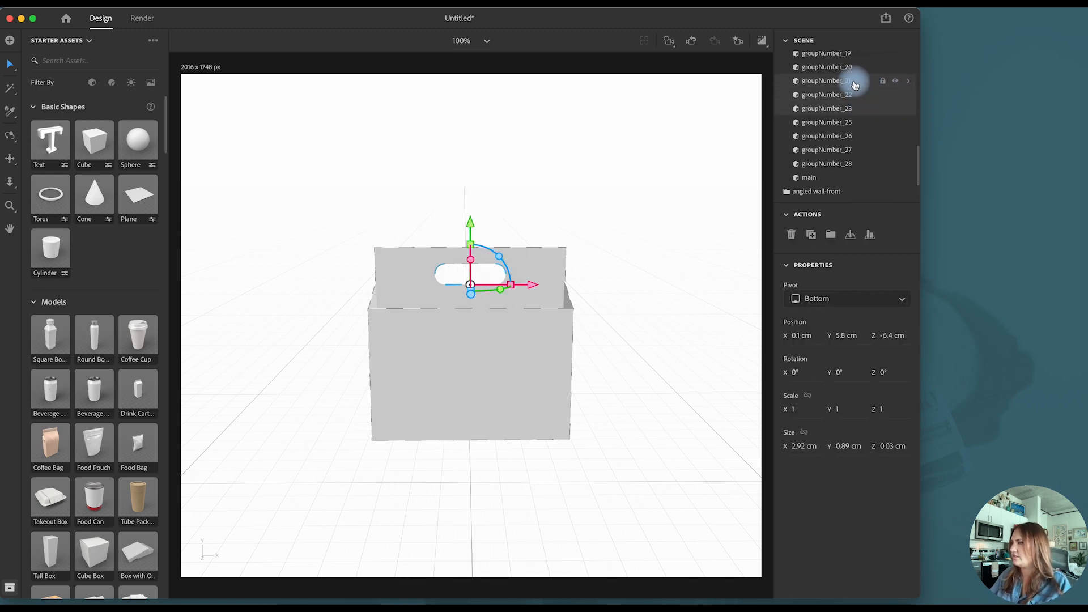
key(Delete)
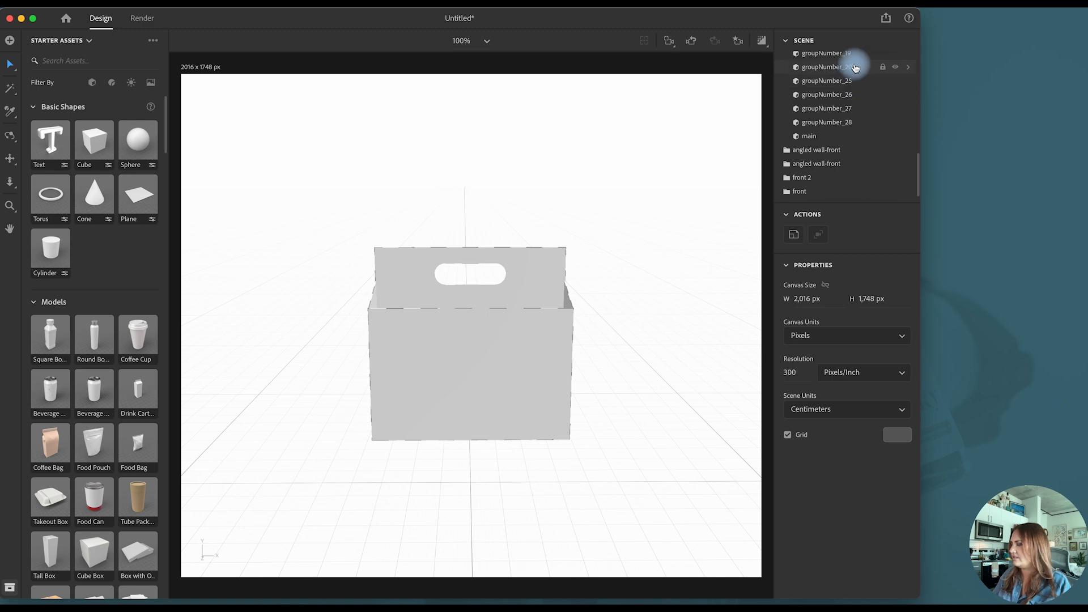
click(855, 68)
key(Delete)
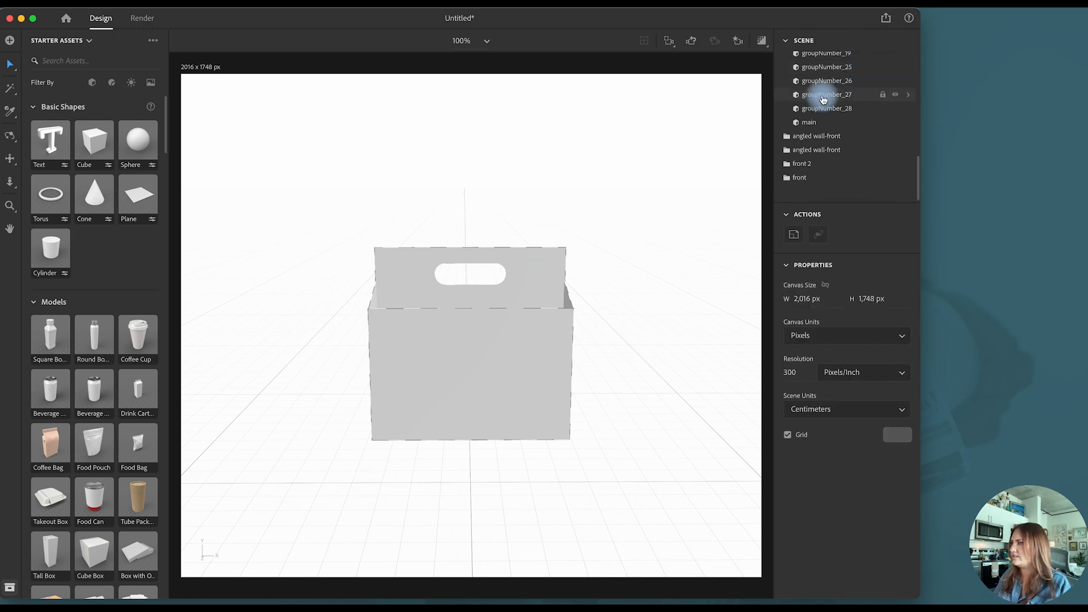
click(661, 267)
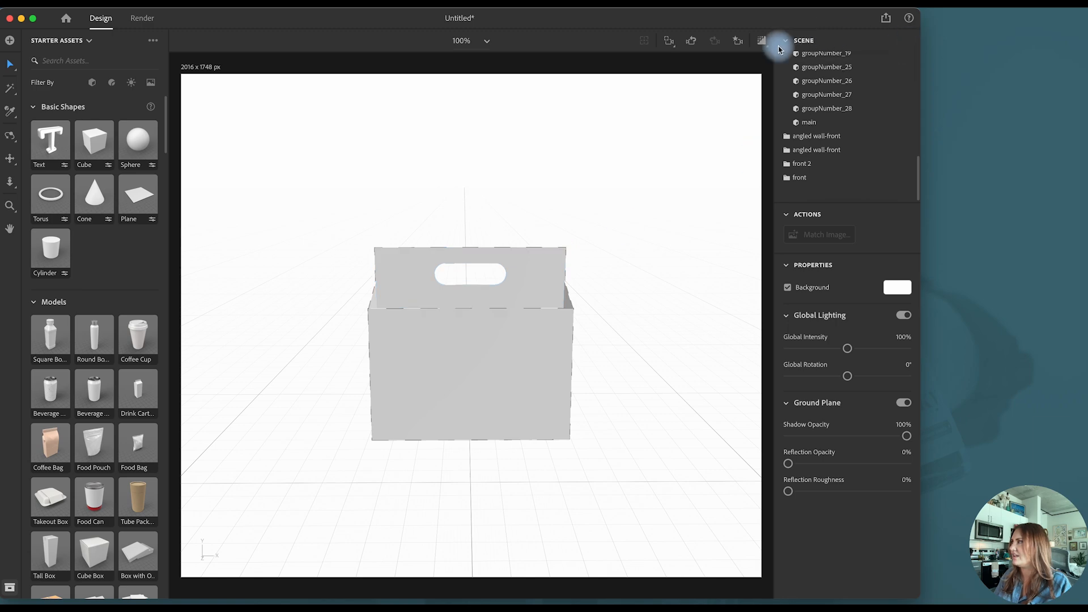
- Collapse the center-wall group and delete the hidden center-wall 2 group
scroll(833, 116, up, 10)
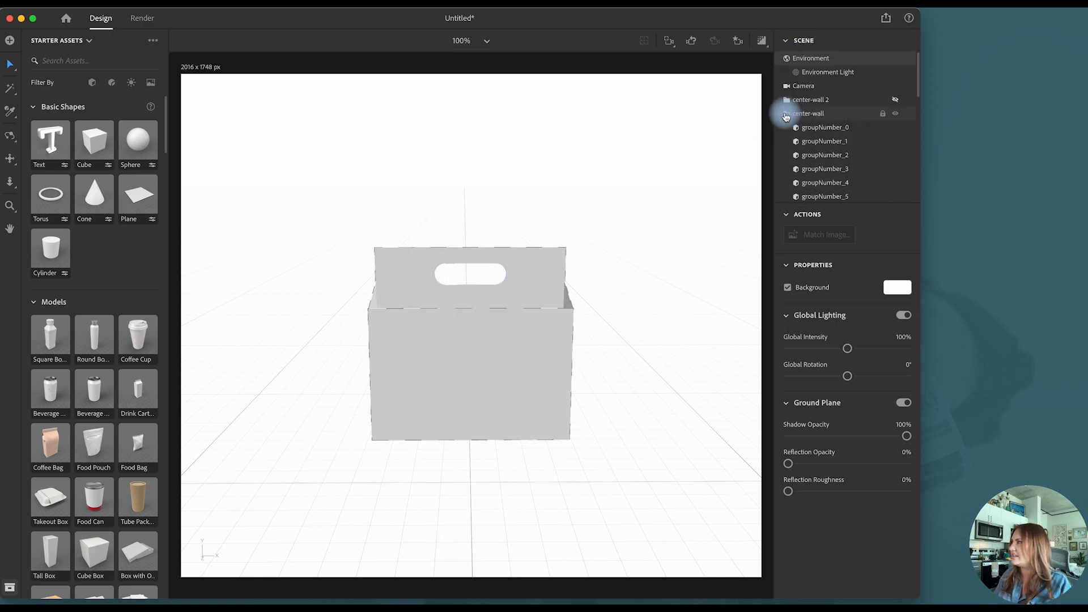
click(786, 117)
click(844, 102)
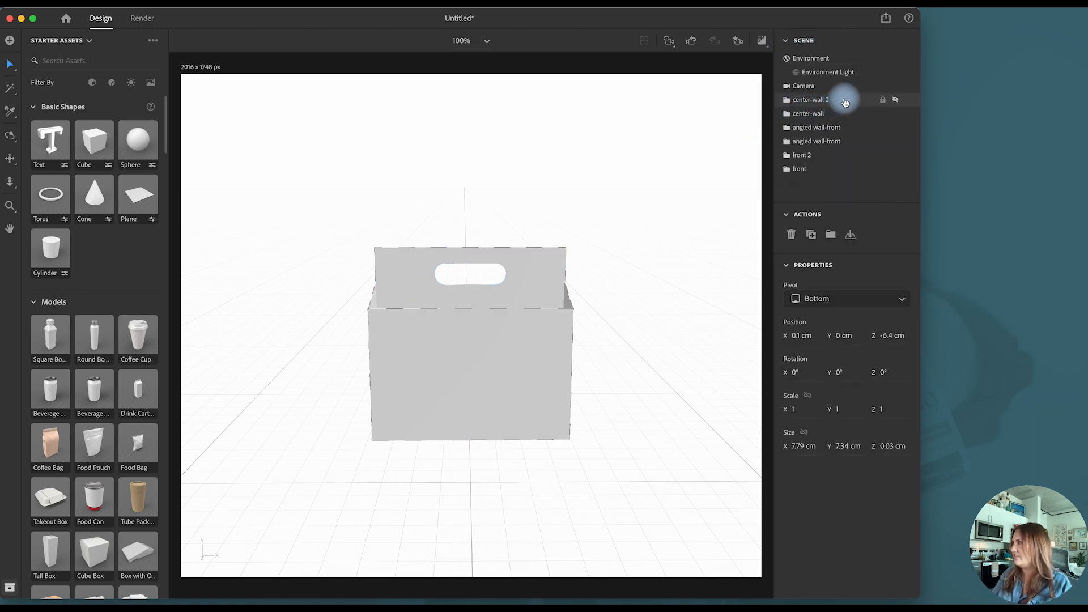
key(Delete)
- Apply the Matte material from the Adobe Standard Materials to the center-wall group
click(836, 99)
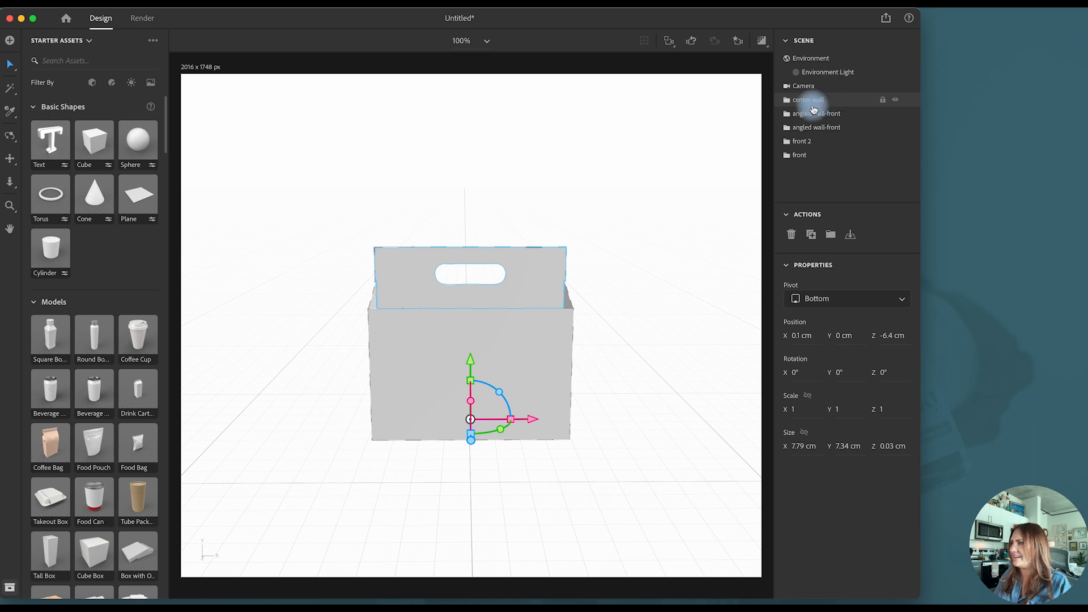
scroll(38, 355, down, 20)
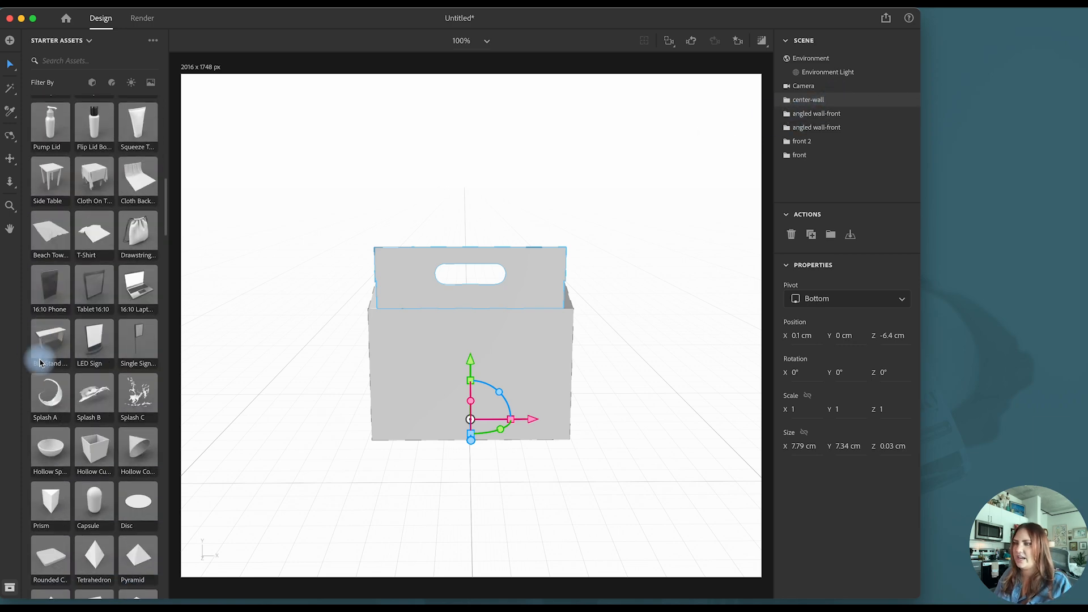
scroll(41, 363, down, 2)
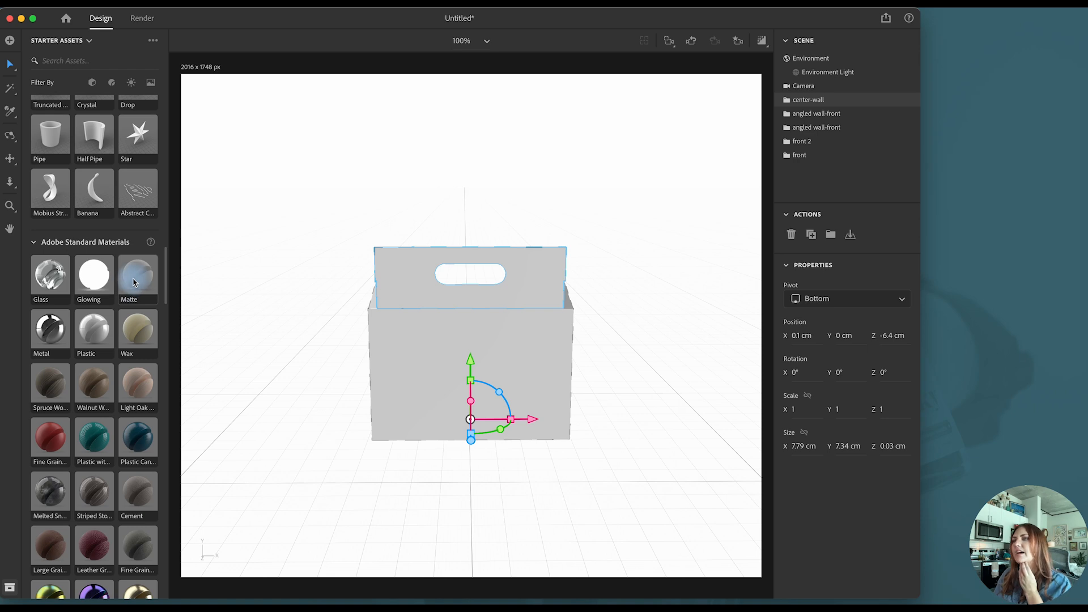
scroll(135, 281, down, 20)
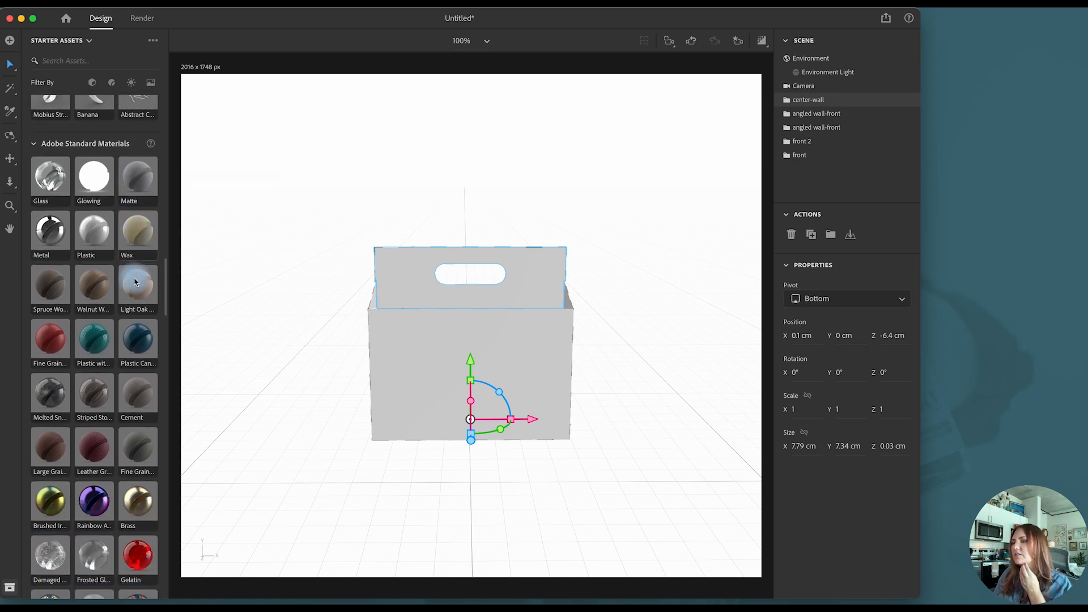
scroll(135, 282, down, 2)
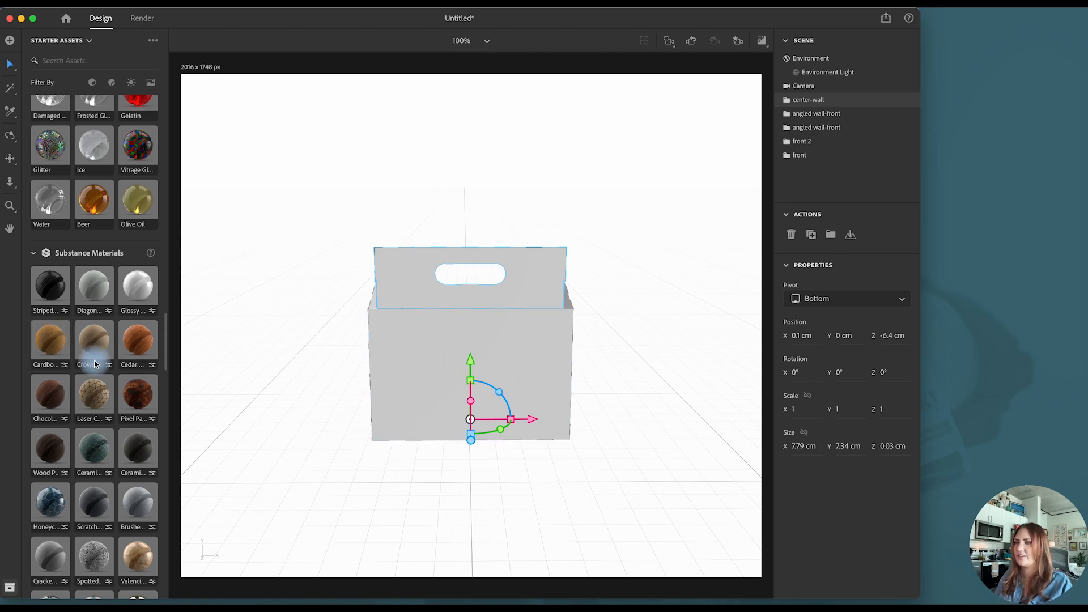
scroll(103, 352, up, 20)
scroll(99, 356, up, 11)
scroll(119, 345, down, 5)
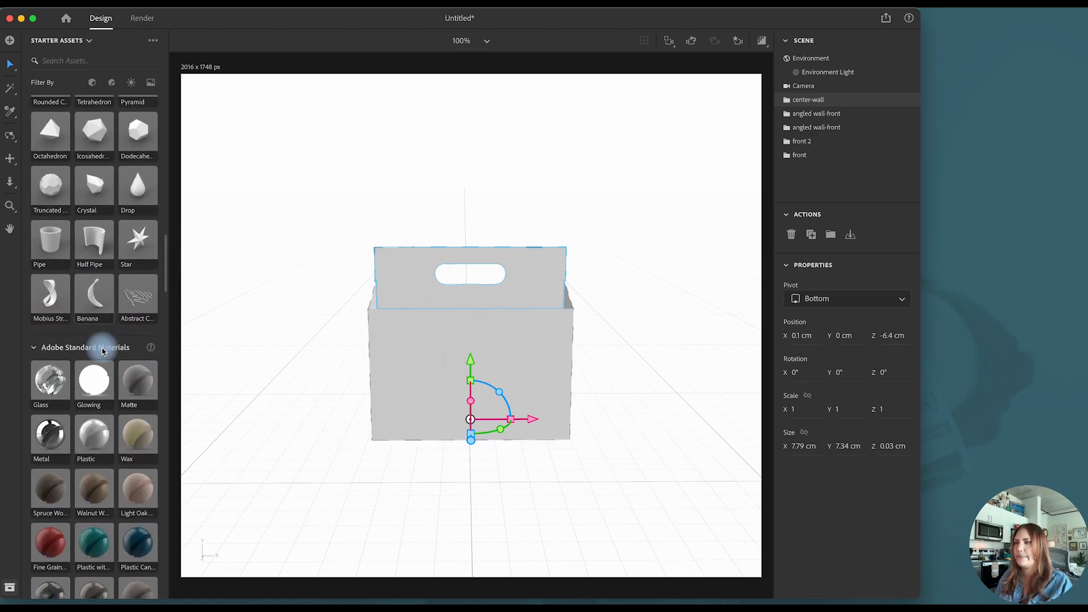
drag(142, 339, 402, 269)
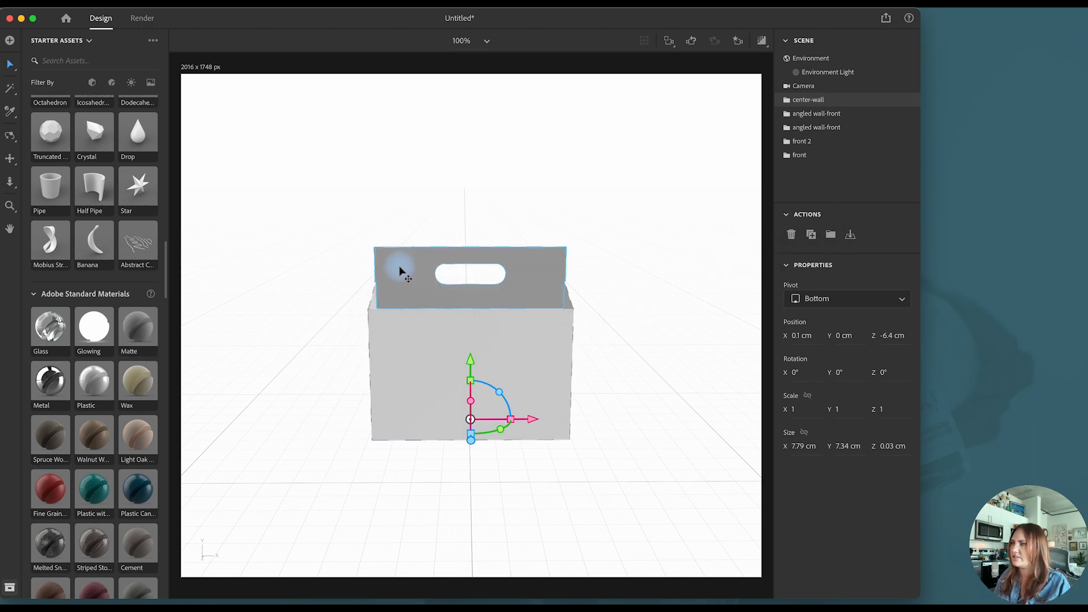
click(316, 274)
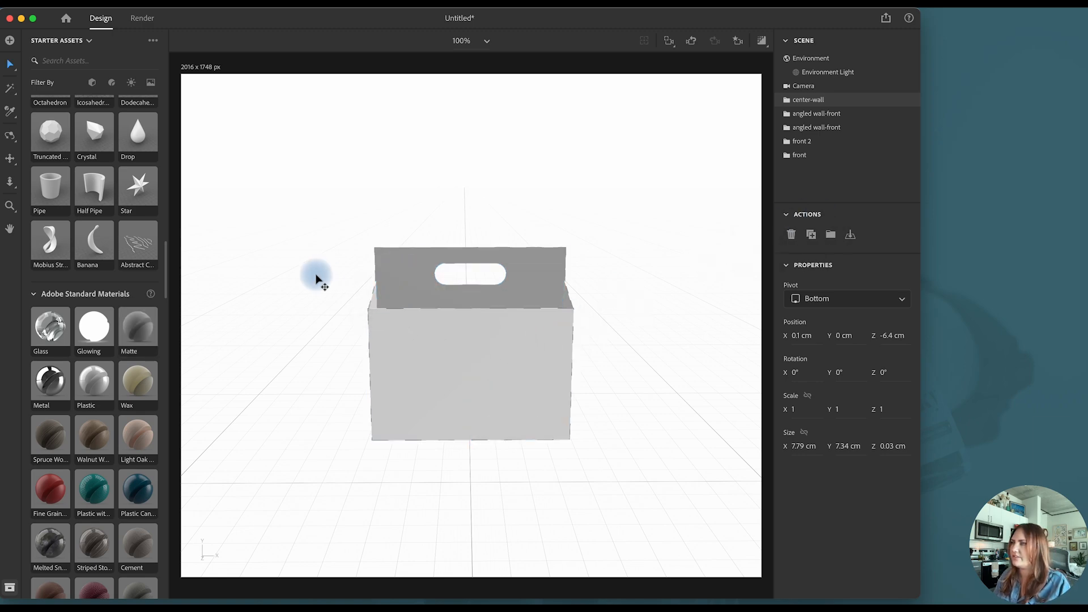
- Show the material of the center wall's main part and replace it with a fresh Matte material
click(385, 316)
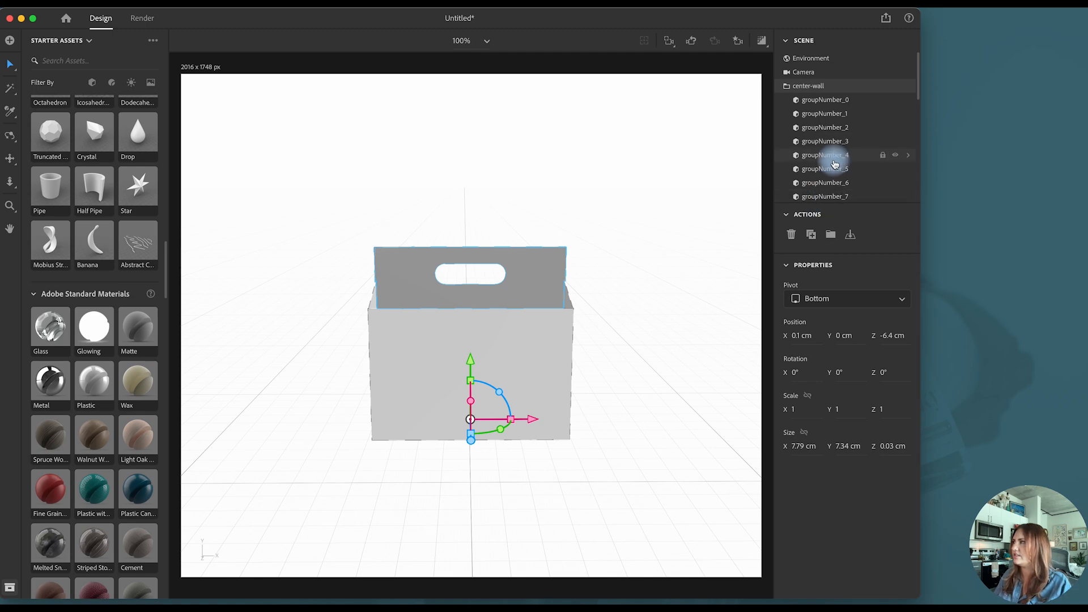
scroll(833, 113, down, 10)
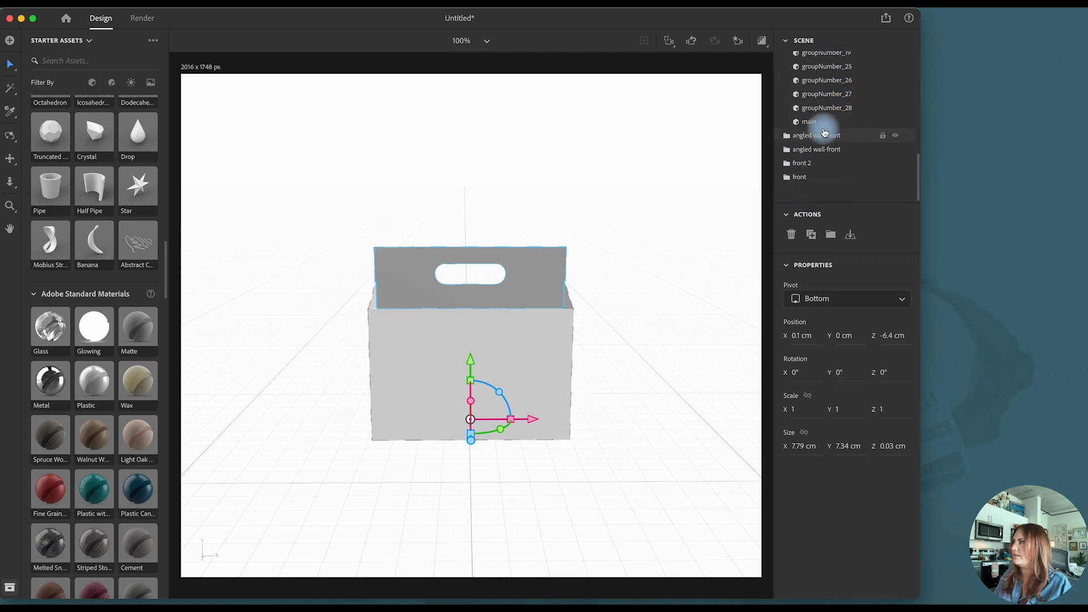
click(825, 125)
click(909, 125)
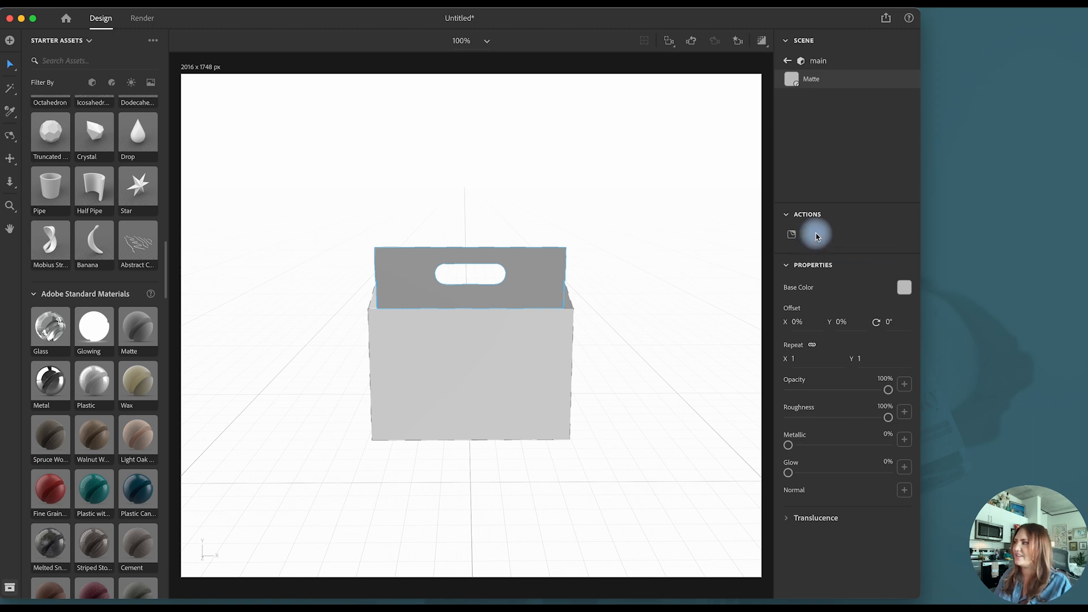
drag(138, 327, 811, 82)
- Set the main part's base color to white (FFFFFF) and check the carton briefly in the render preview
click(904, 287)
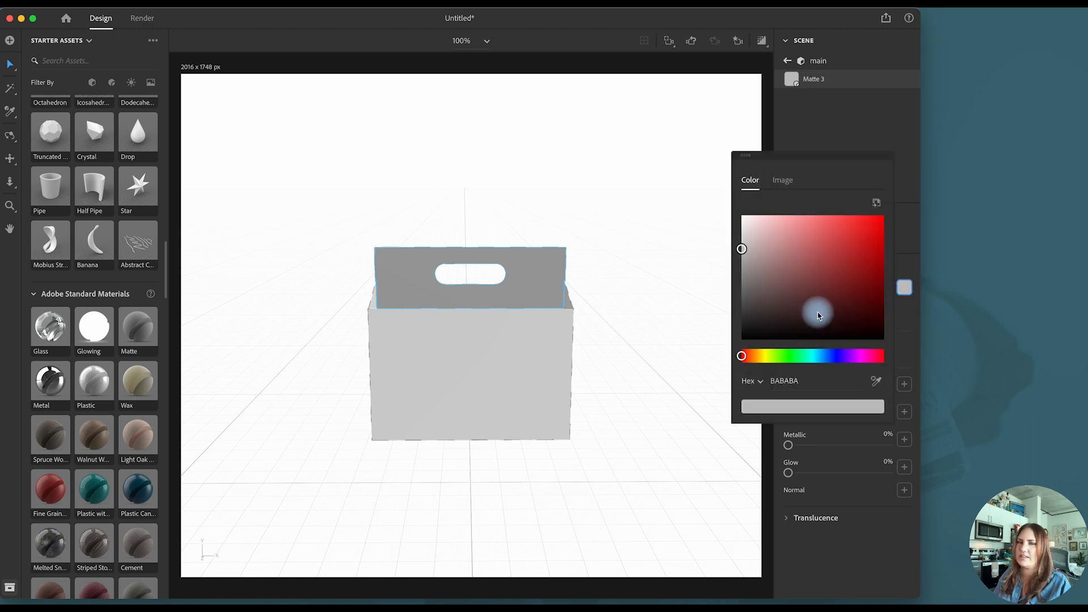
drag(770, 233, 735, 215)
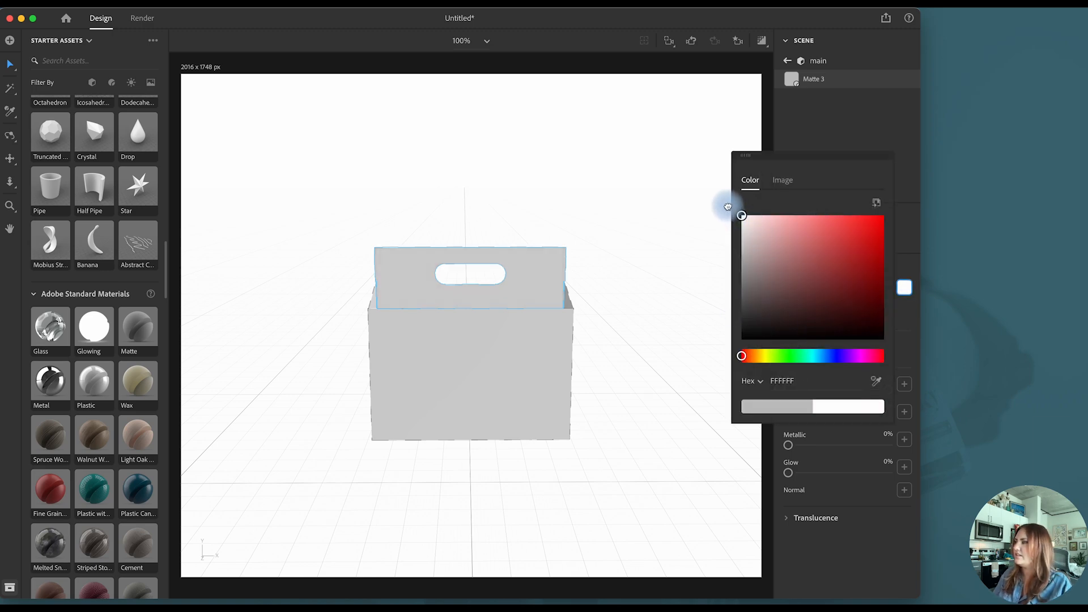
click(945, 242)
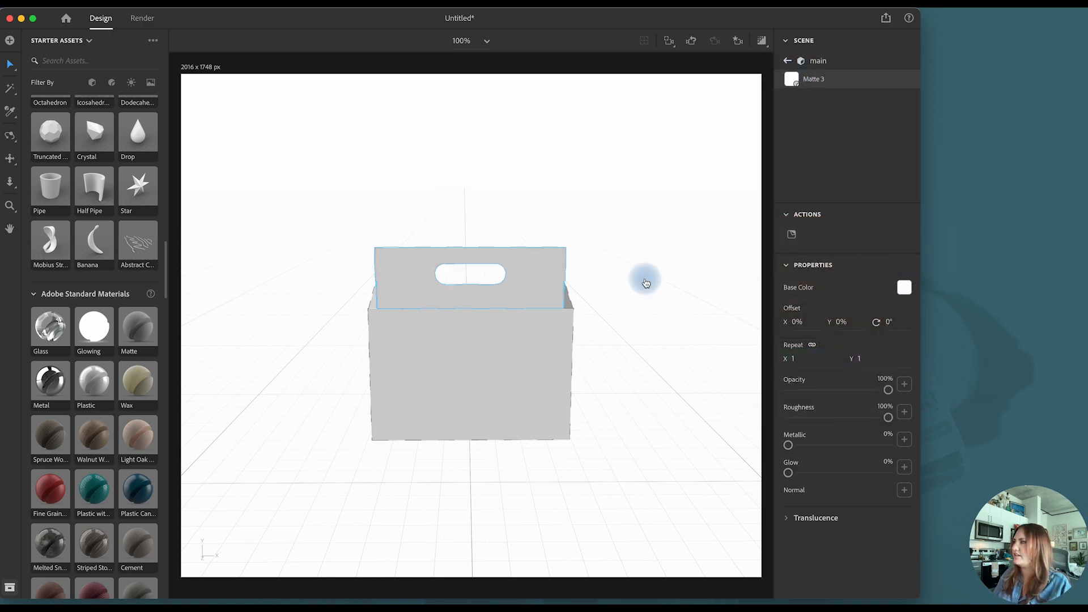
click(646, 280)
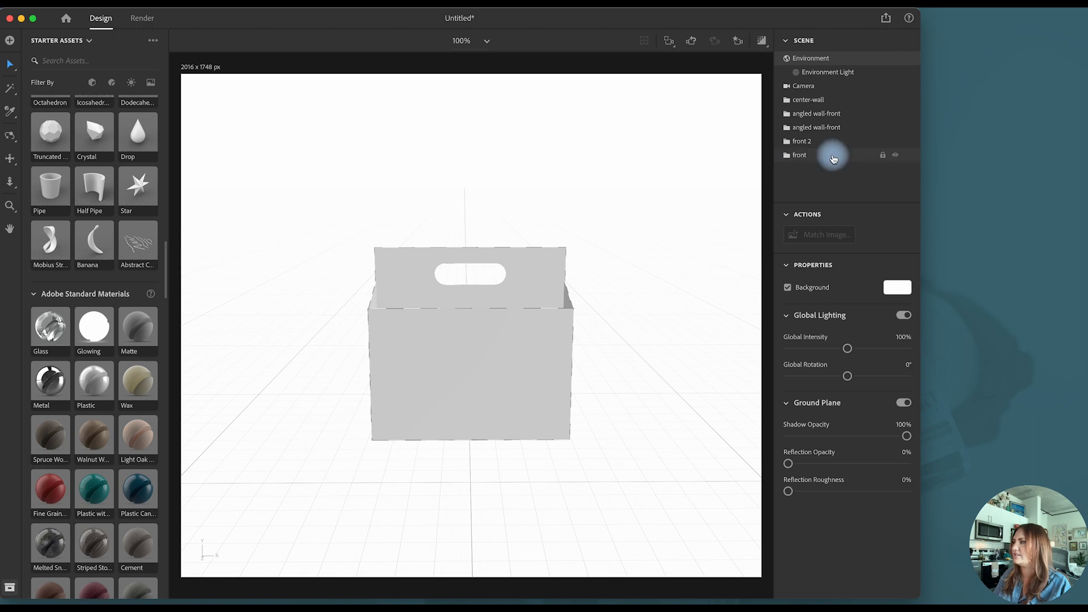
click(762, 46)
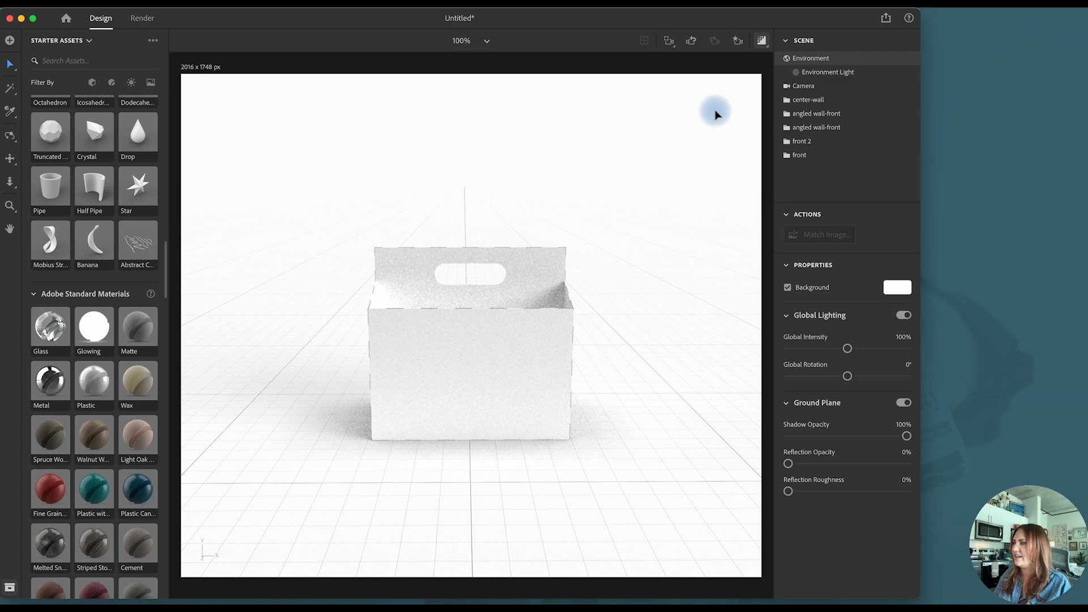
click(762, 47)
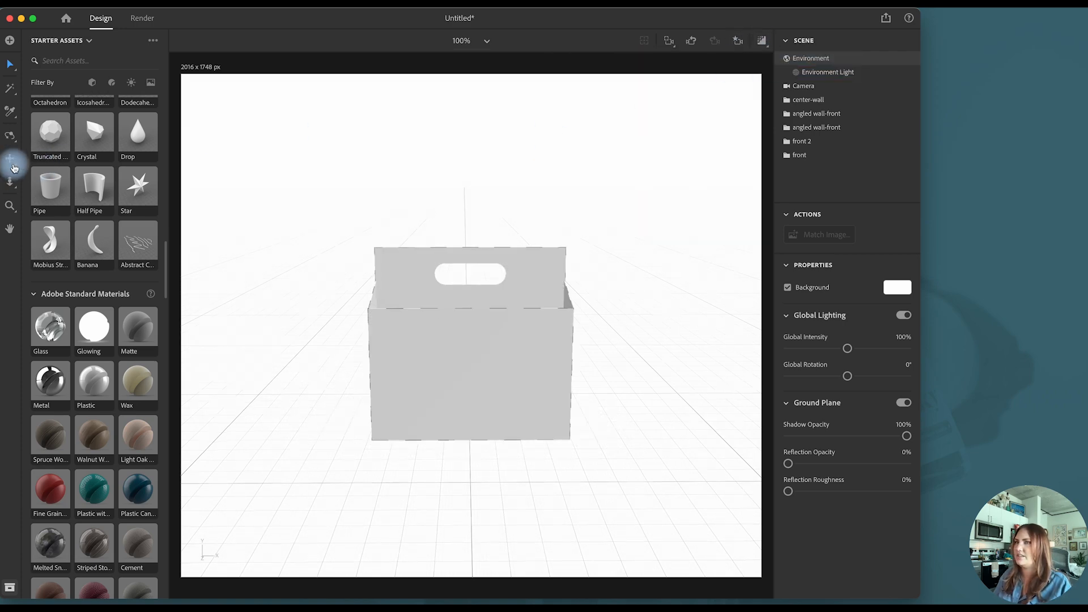
- Import the inner-divier model into the carton scene
click(10, 136)
drag(544, 172, 554, 401)
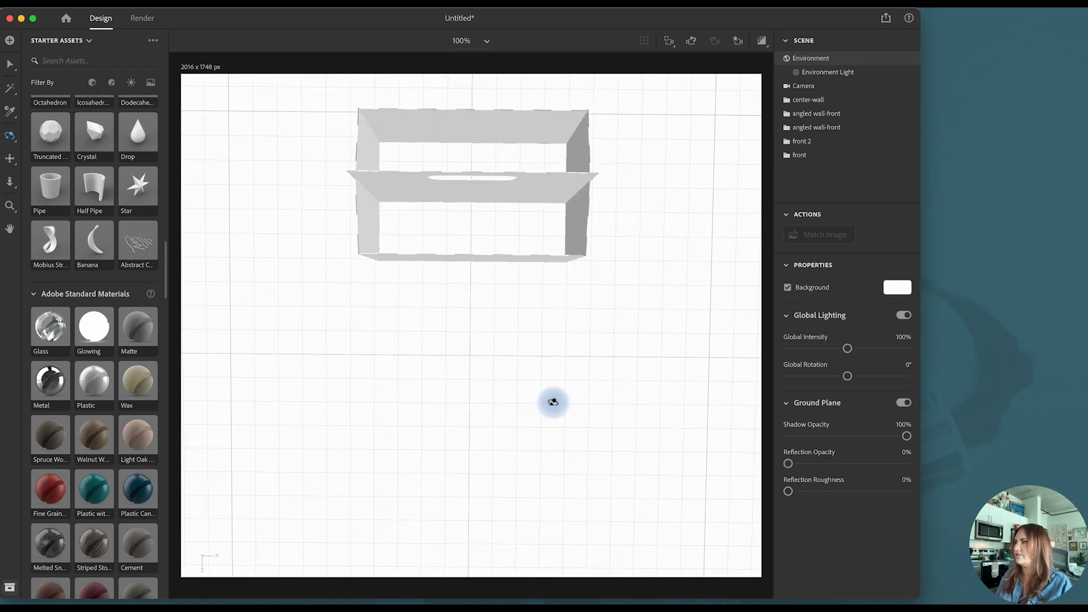
click(9, 163)
drag(347, 192, 359, 328)
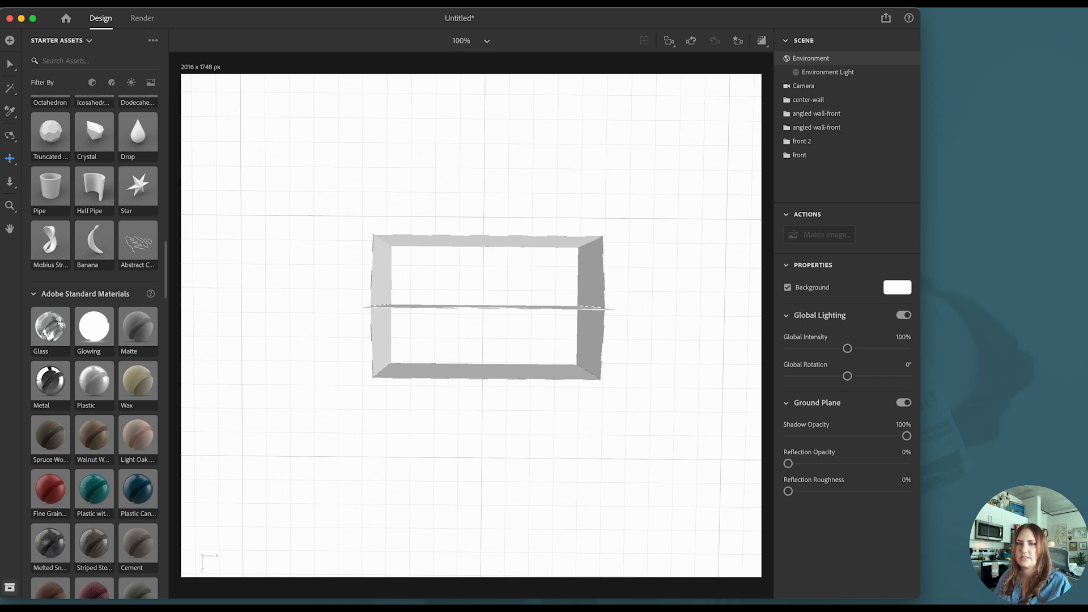
drag(187, 386, 329, 389)
- Rotate the inner divider to -90° about Y and move it between the center wall and front panel at X -1.8 cm, Z -5.1 cm
key(v)
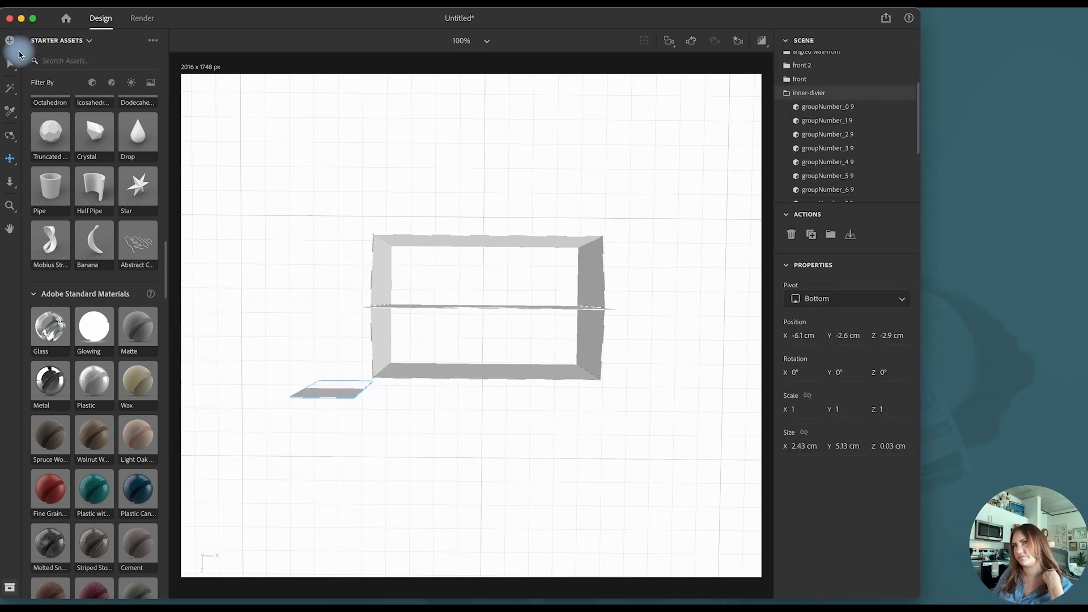
drag(376, 415, 282, 450)
drag(318, 395, 439, 351)
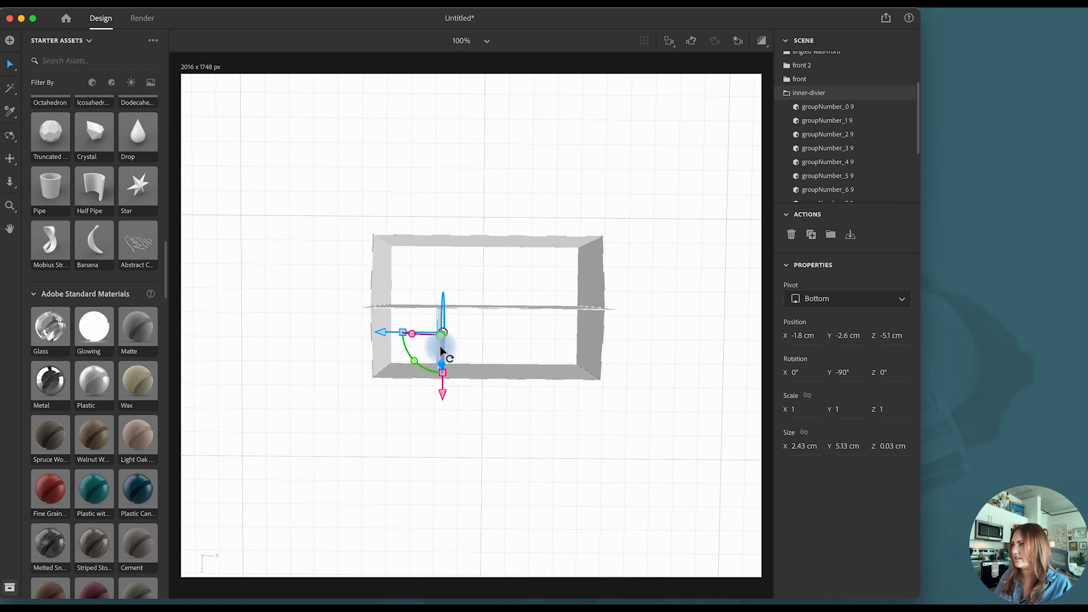
- Delete parts groupNumber_0 9 through groupNumber_11 9 from the inner-divier group, keeping only groupNumber_12 9
click(785, 94)
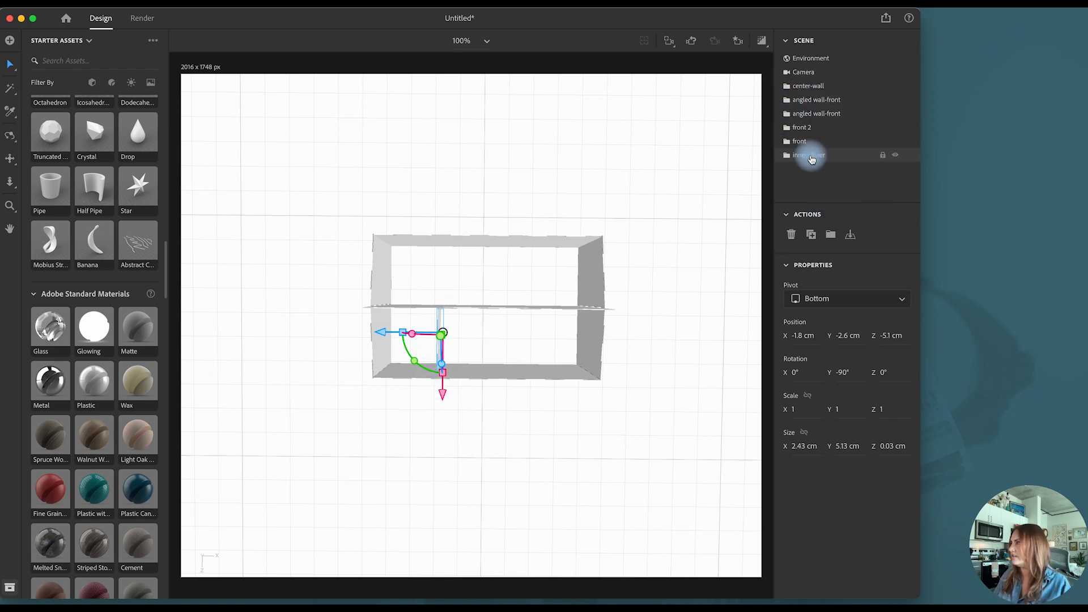
click(787, 155)
click(838, 169)
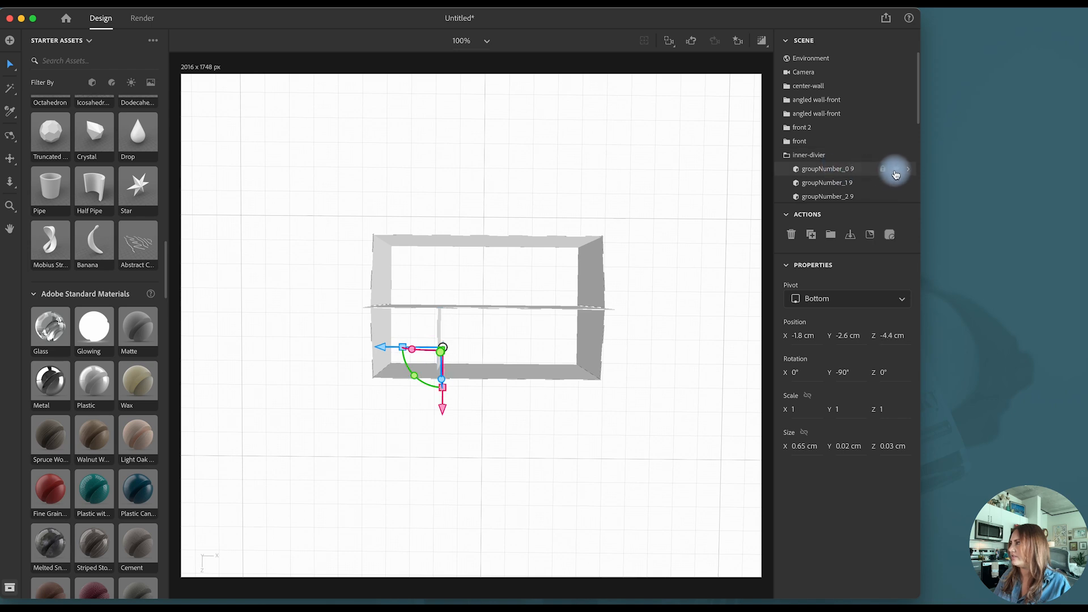
scroll(830, 158, down, 6)
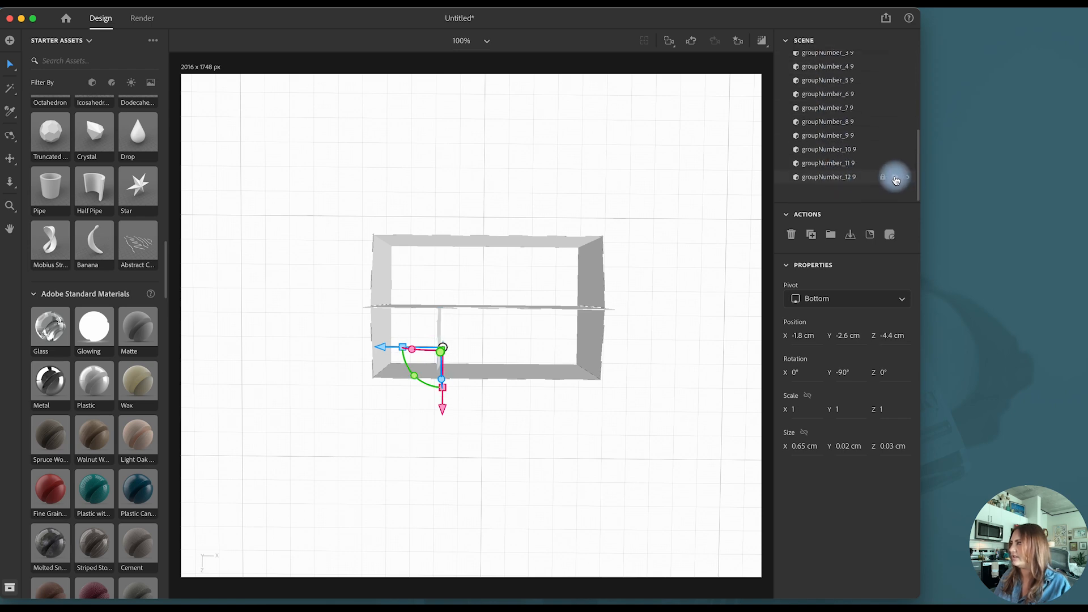
click(865, 164)
scroll(859, 153, up, 4)
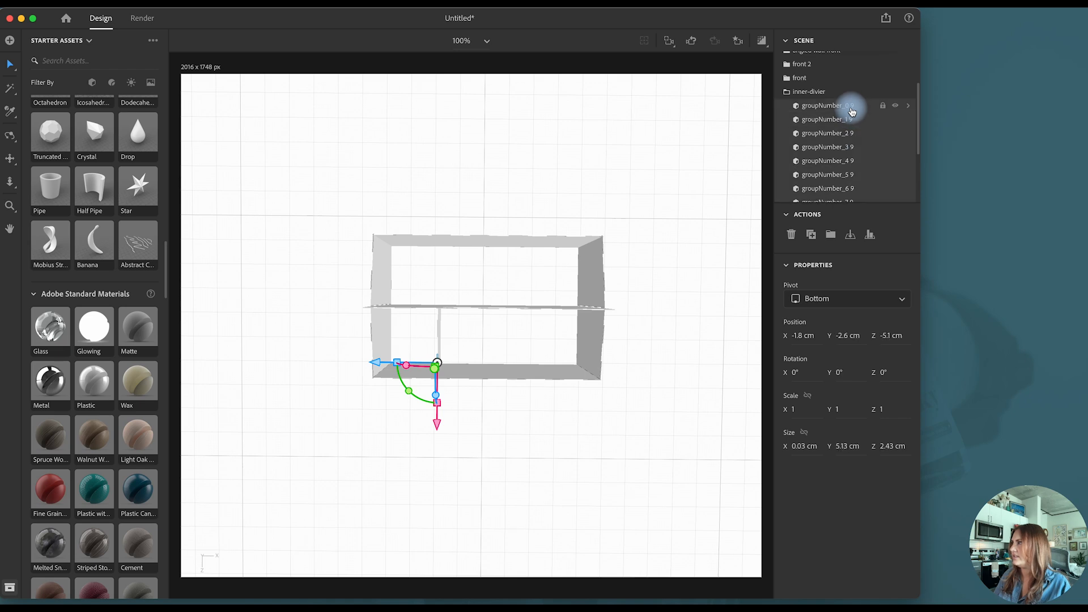
click(870, 234)
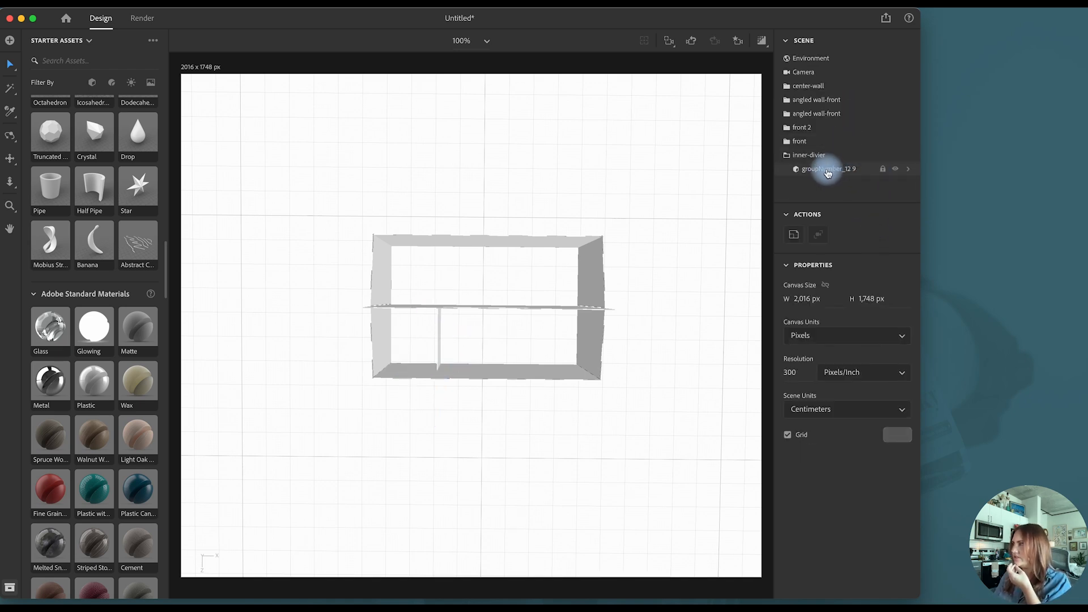
- Rename the divider's remaining part as inner divider and ungroup the inner-divier group
double_click(826, 169)
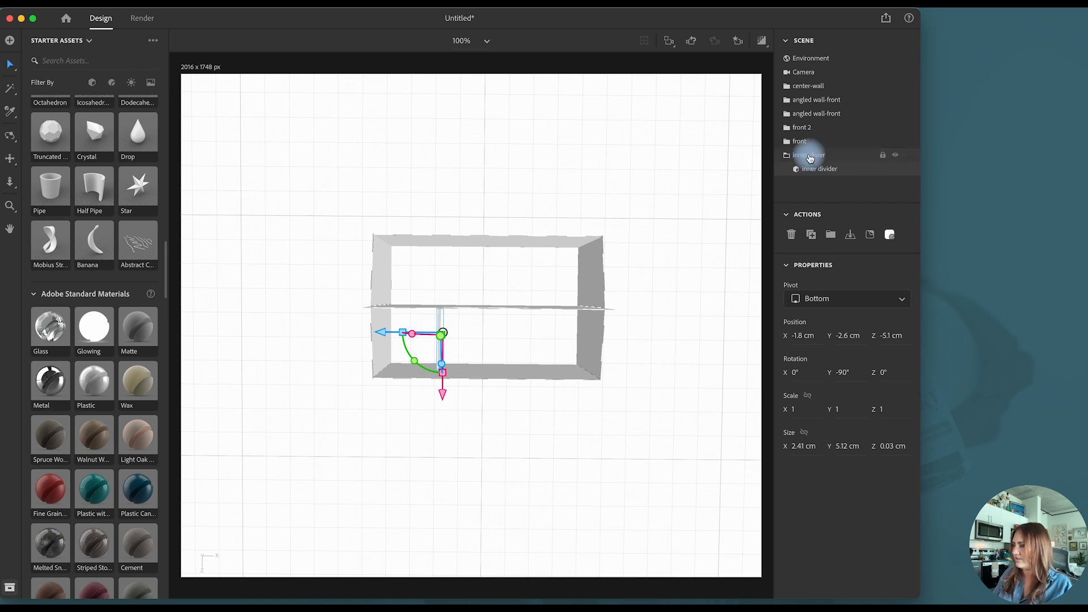
click(810, 156)
key(super+shift+g)
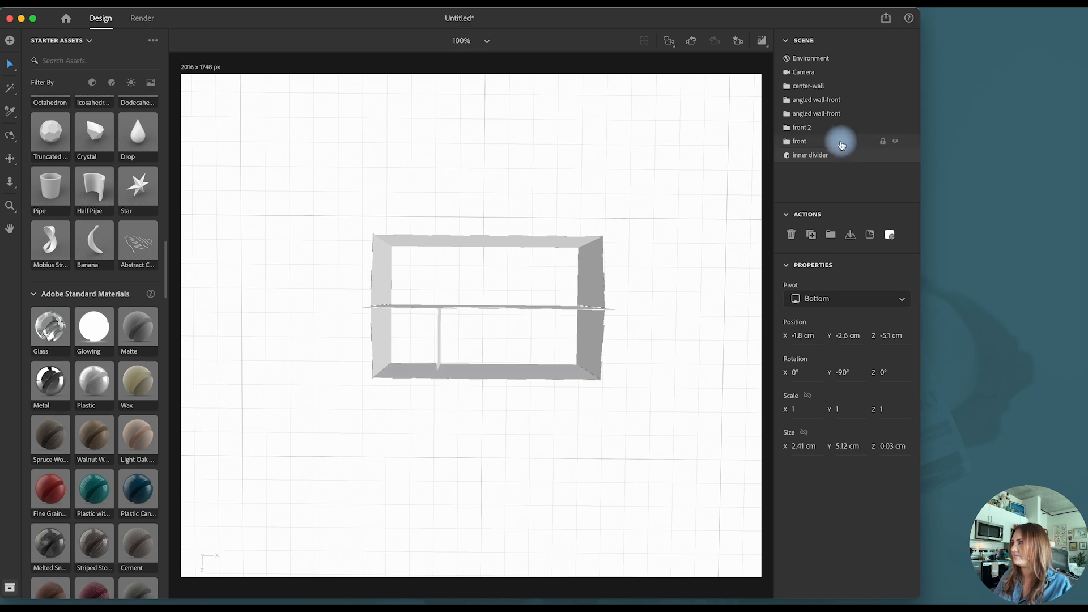
- Move the inner divider to the ground at Y 0 cm, keeping it at X -1.8 cm and Z -5.1 cm
drag(335, 447, 411, 315)
click(10, 136)
drag(347, 476, 450, 360)
click(10, 68)
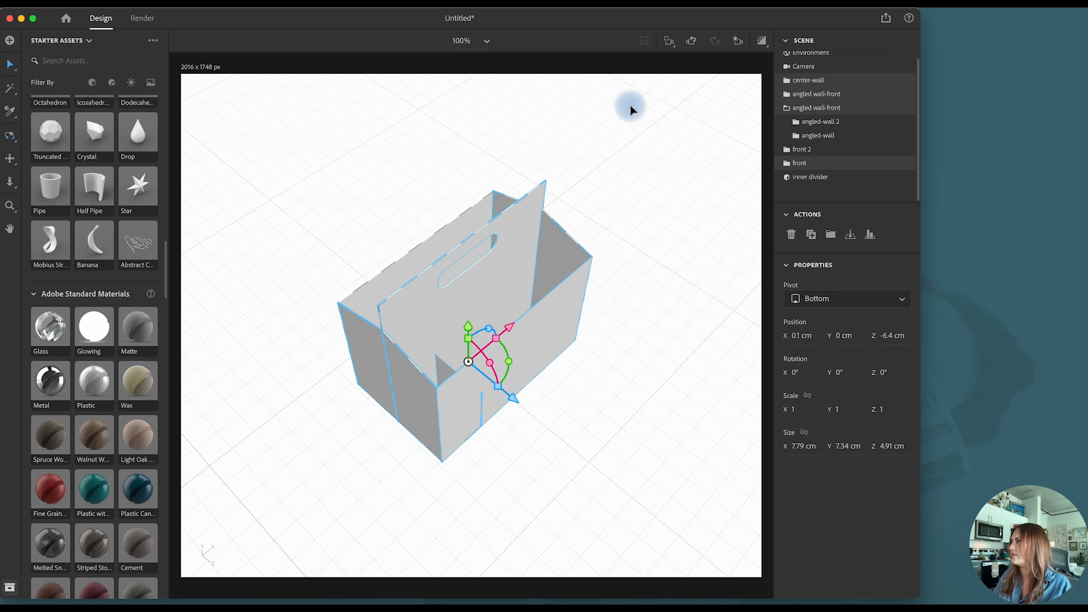
click(816, 177)
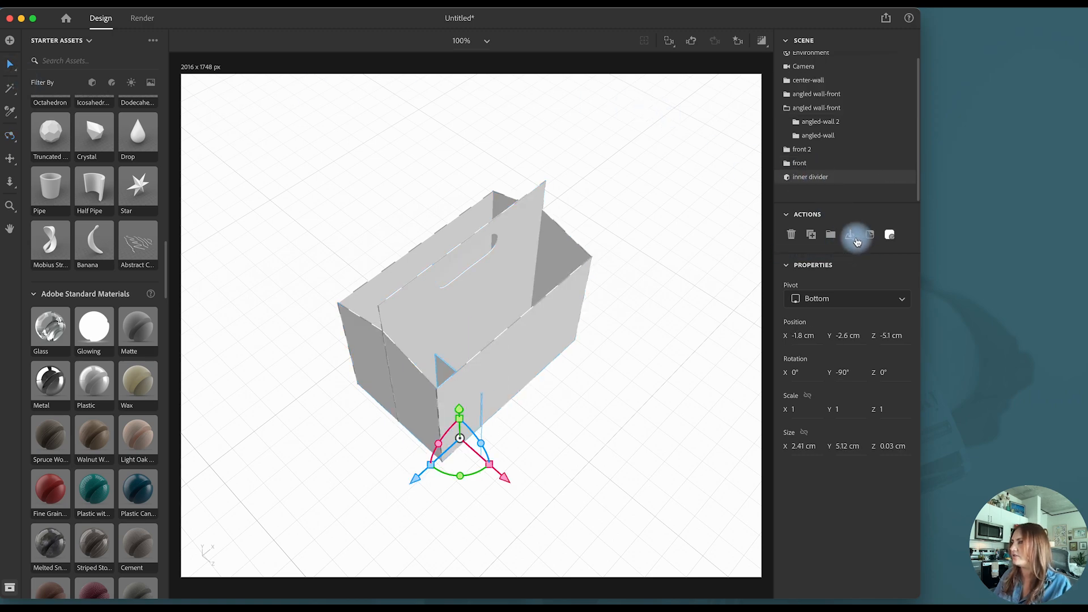
click(850, 235)
drag(413, 450, 415, 448)
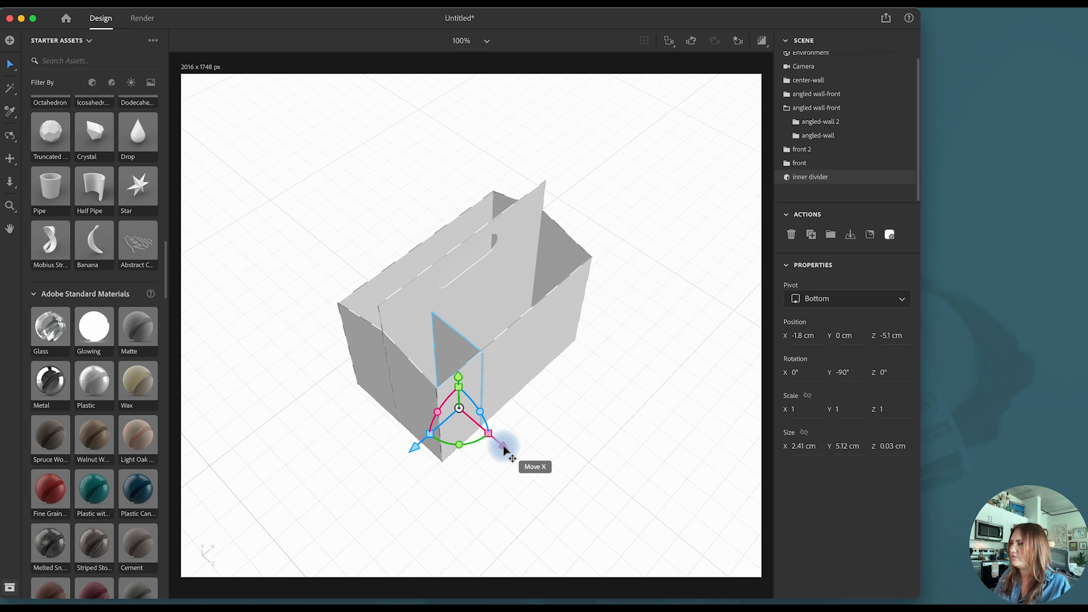
drag(504, 448, 503, 447)
click(578, 446)
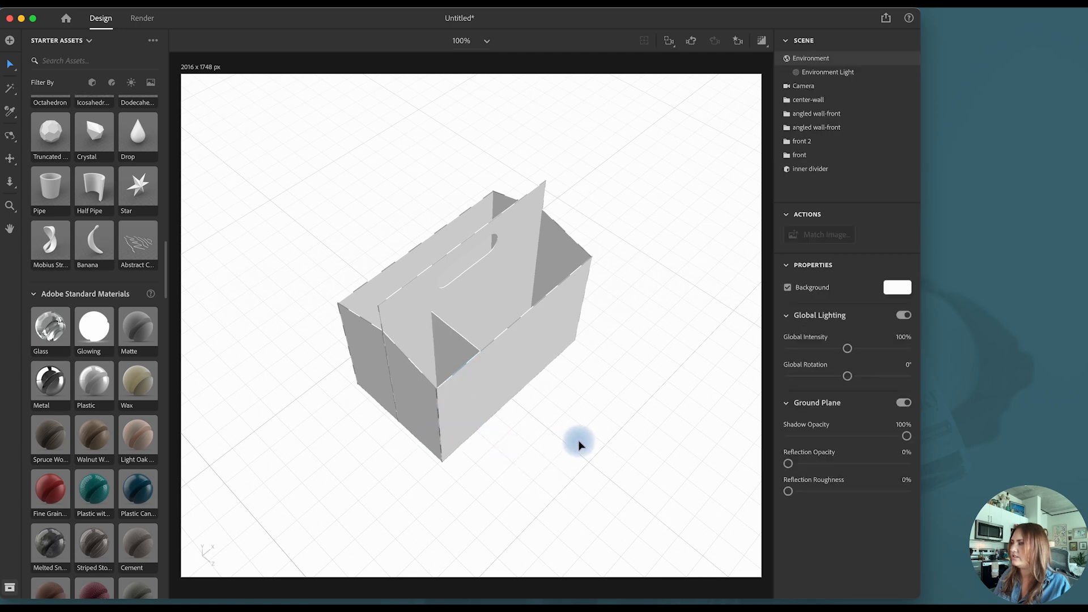
- Duplicate the inner divider, move the copy along X to separate the last front compartment, and shift the original to X -1.5 cm
click(447, 356)
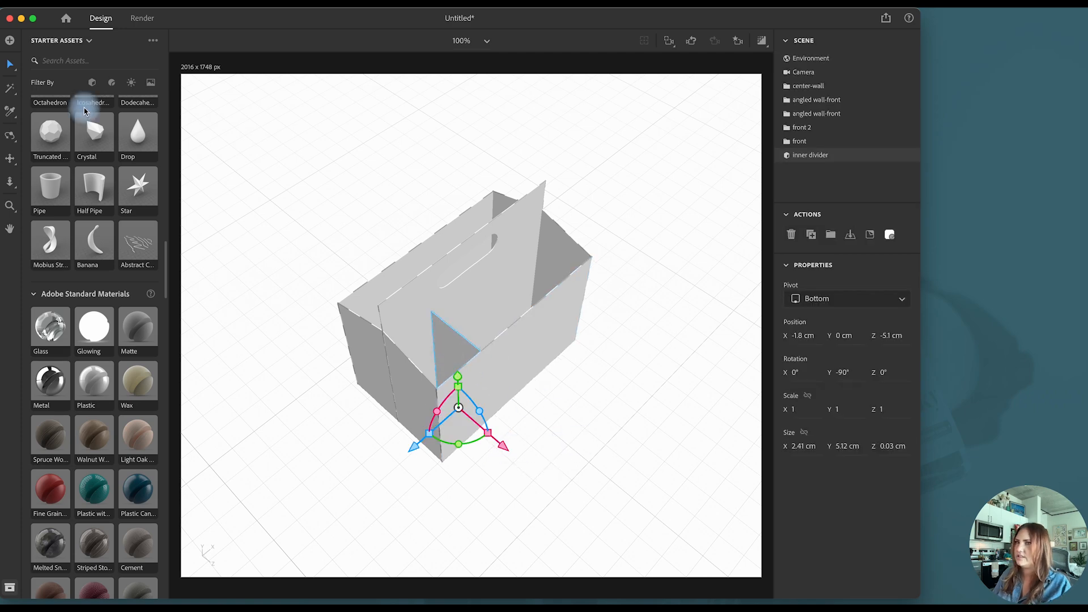
click(9, 136)
drag(627, 177, 522, 287)
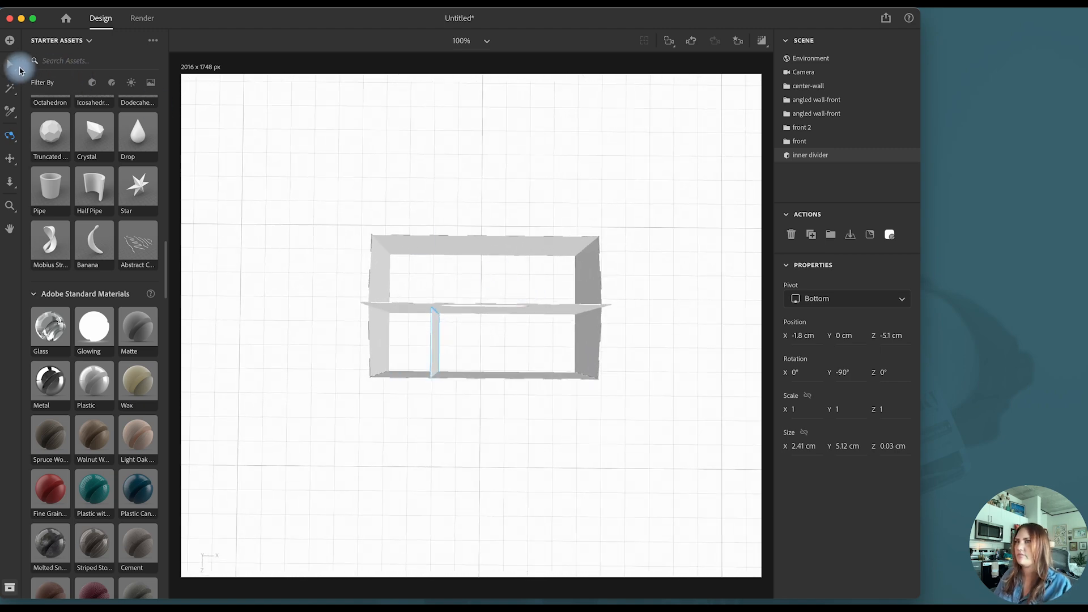
click(9, 64)
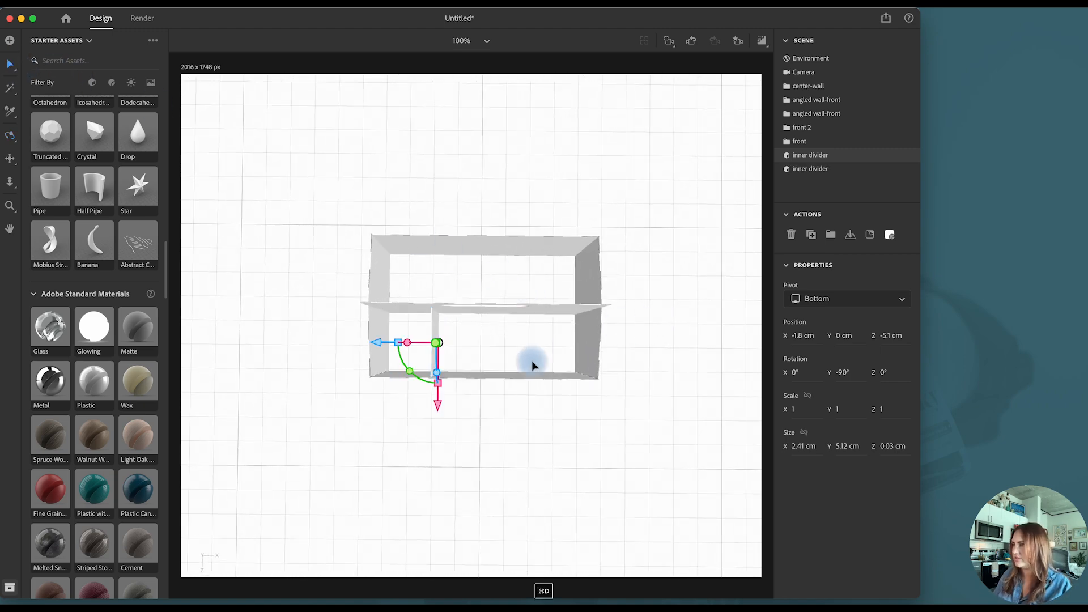
drag(382, 343, 457, 347)
click(434, 348)
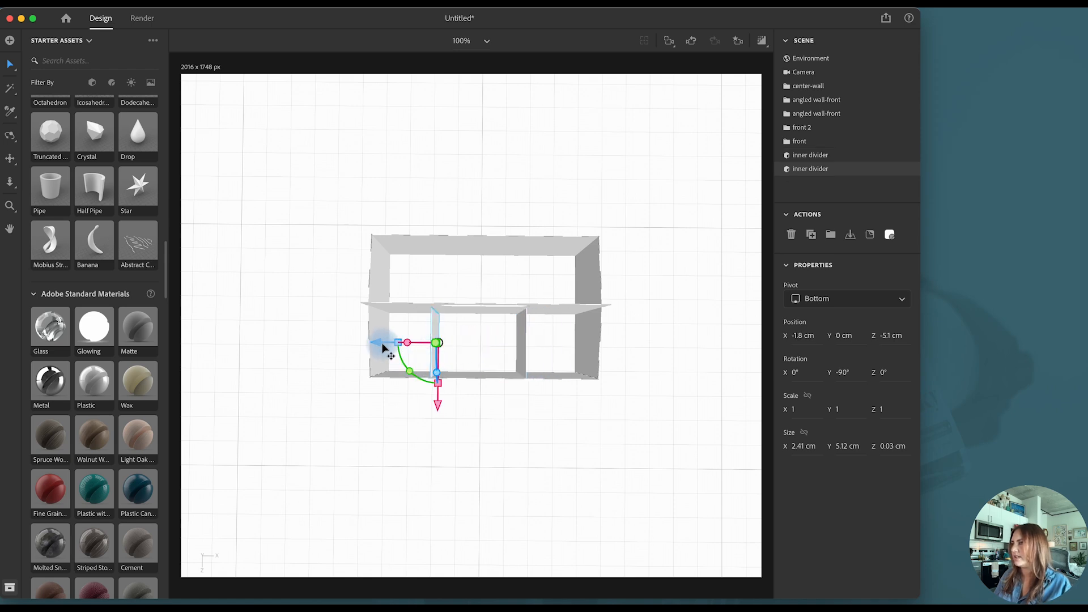
drag(380, 343, 387, 346)
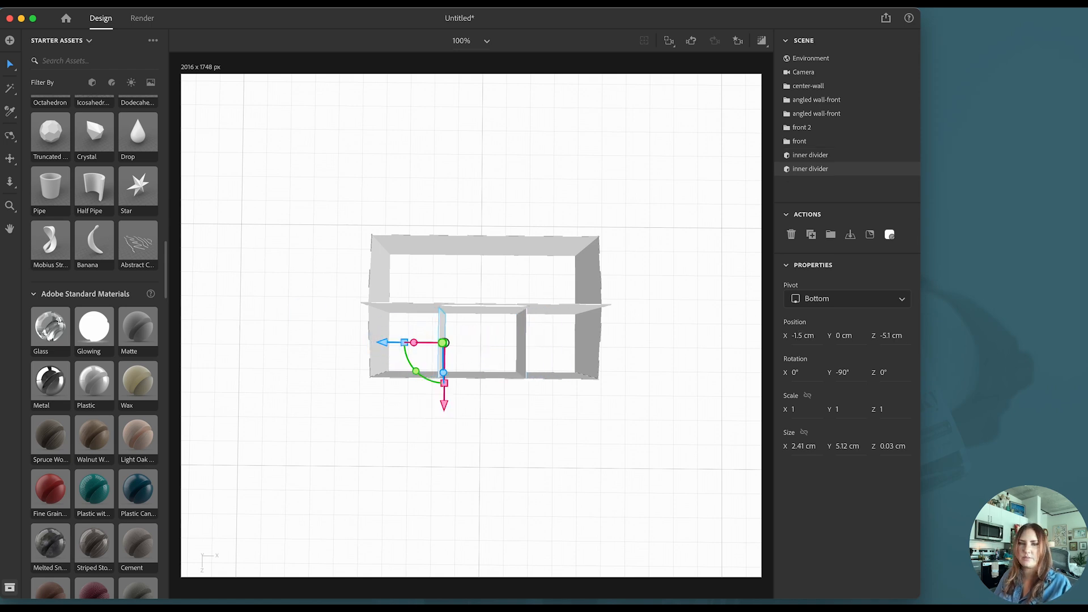
- Import the bottle model, ground it, and place it in the first front compartment at X -2.7 cm, Z -5.2 cm
drag(157, 367, 386, 422)
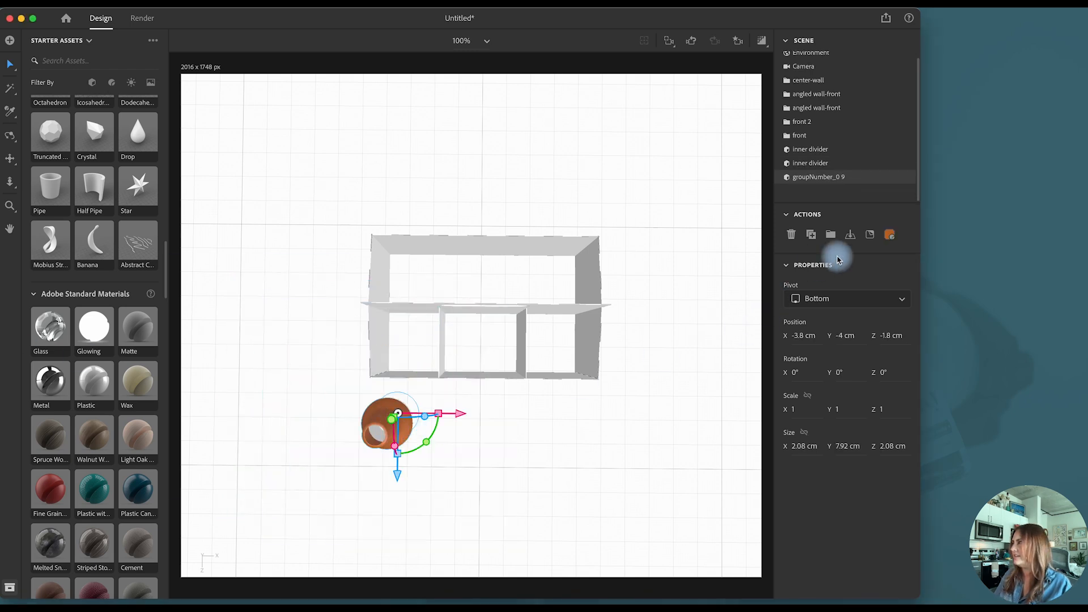
click(850, 235)
drag(460, 426, 461, 433)
drag(416, 481, 429, 381)
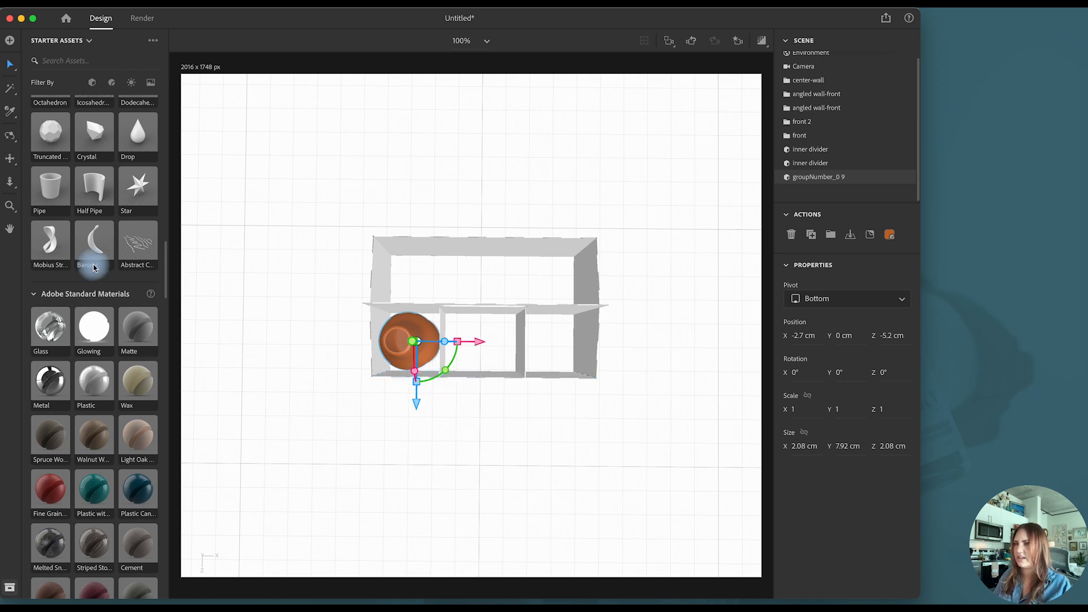
- Apply the standard Glass material to the bottle
scroll(115, 384, down, 5)
scroll(115, 387, down, 7)
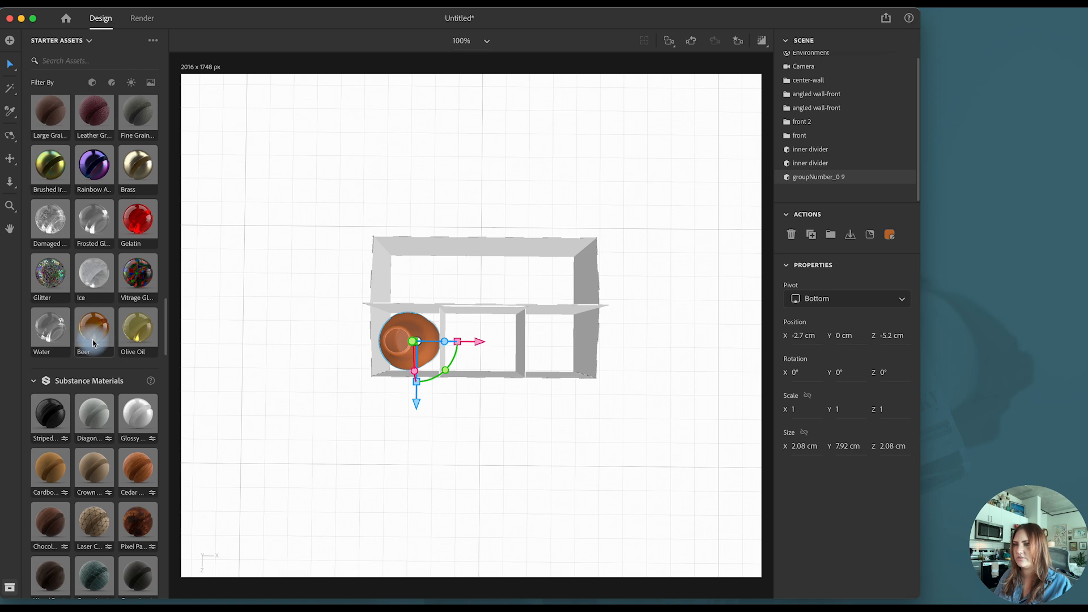
scroll(94, 343, down, 2)
scroll(94, 343, up, 8)
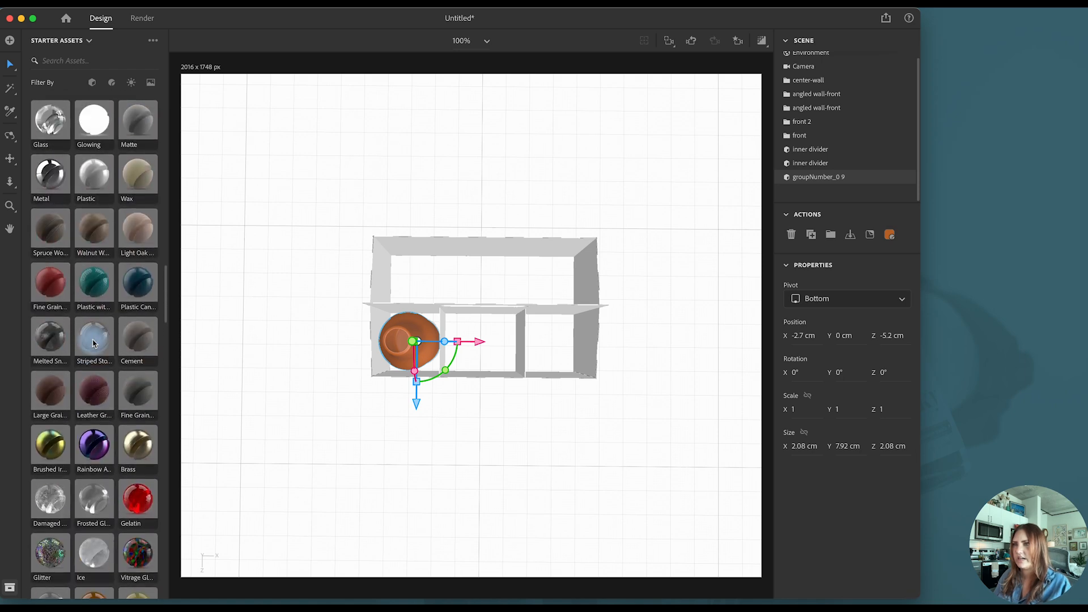
drag(49, 122, 421, 335)
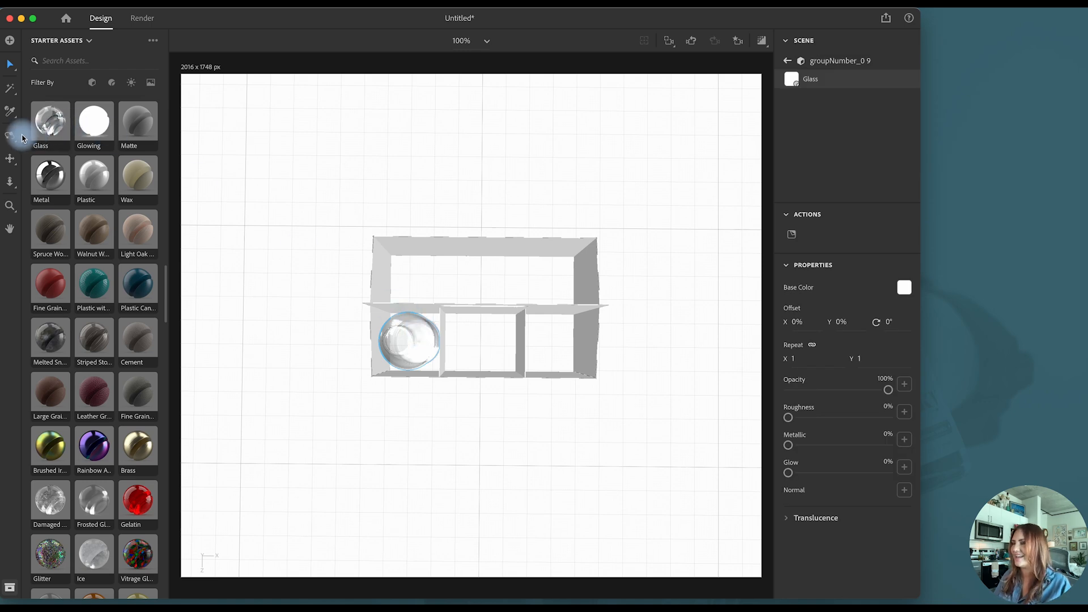
- Rename the model as bottle and duplicate it into the other two front compartments, with the outermost copy at X 2.7 cm
click(426, 327)
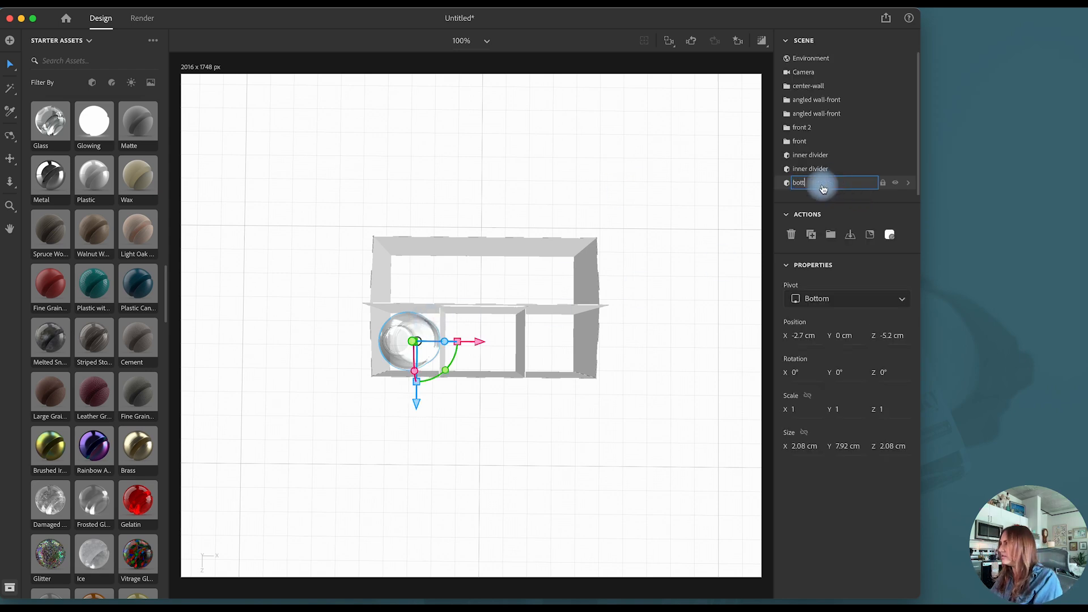
key(super+d)
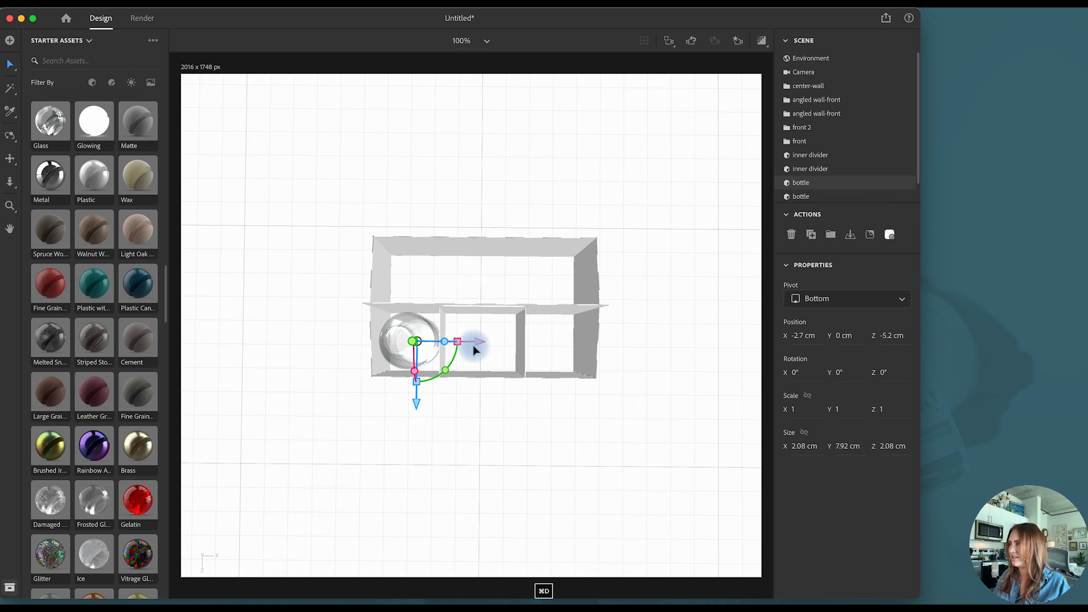
drag(486, 345, 608, 343)
- Group the three front bottles, then duplicate them and move the copies into the rear half of the carton at Z -7.8 cm
scroll(827, 189, down, 2)
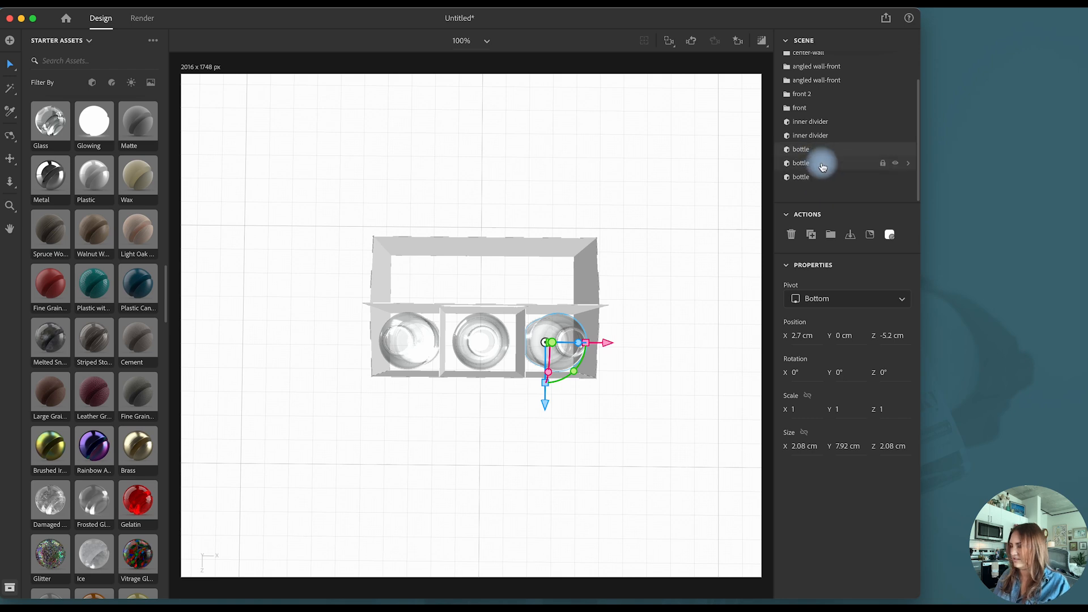
shift+click(823, 165)
shift+click(822, 179)
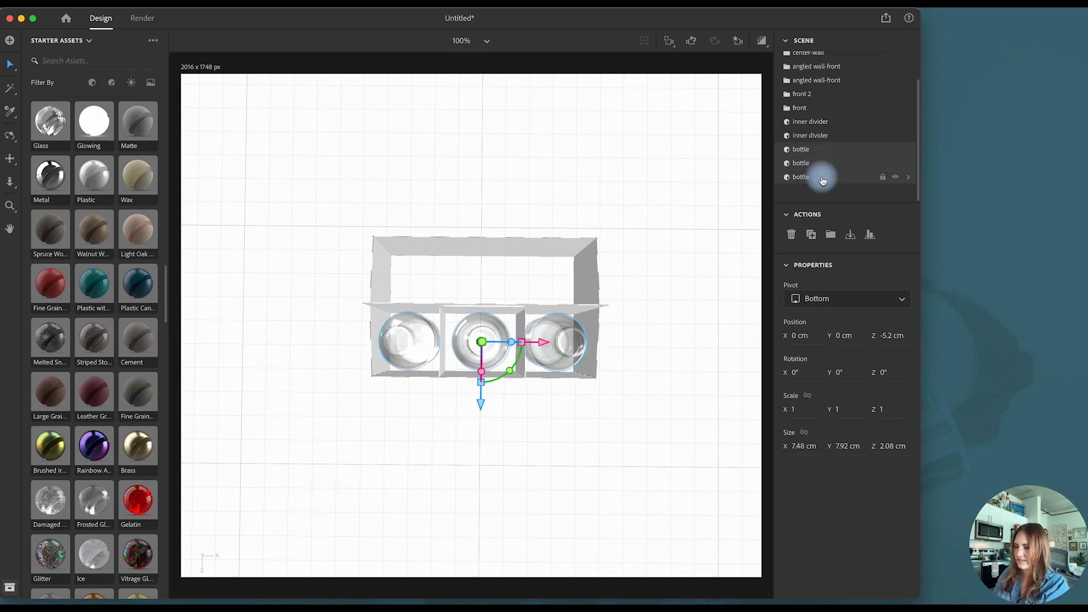
key(super+g)
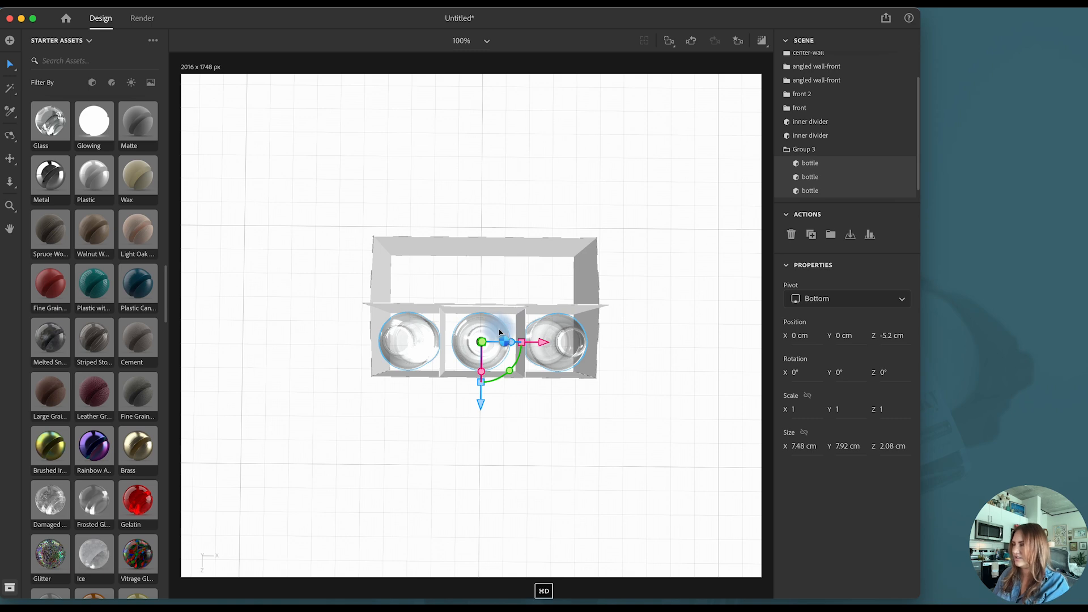
drag(481, 404, 481, 344)
click(788, 149)
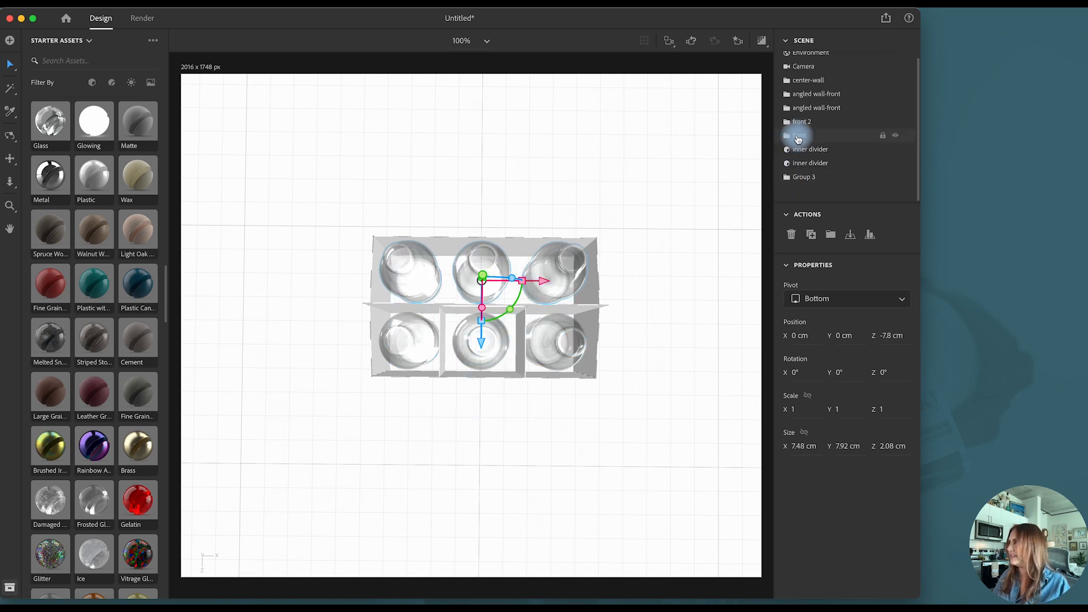
- Duplicate both inner dividers and move the copies between the rear bottles at Z -7.5 cm
click(809, 149)
shift+click(809, 163)
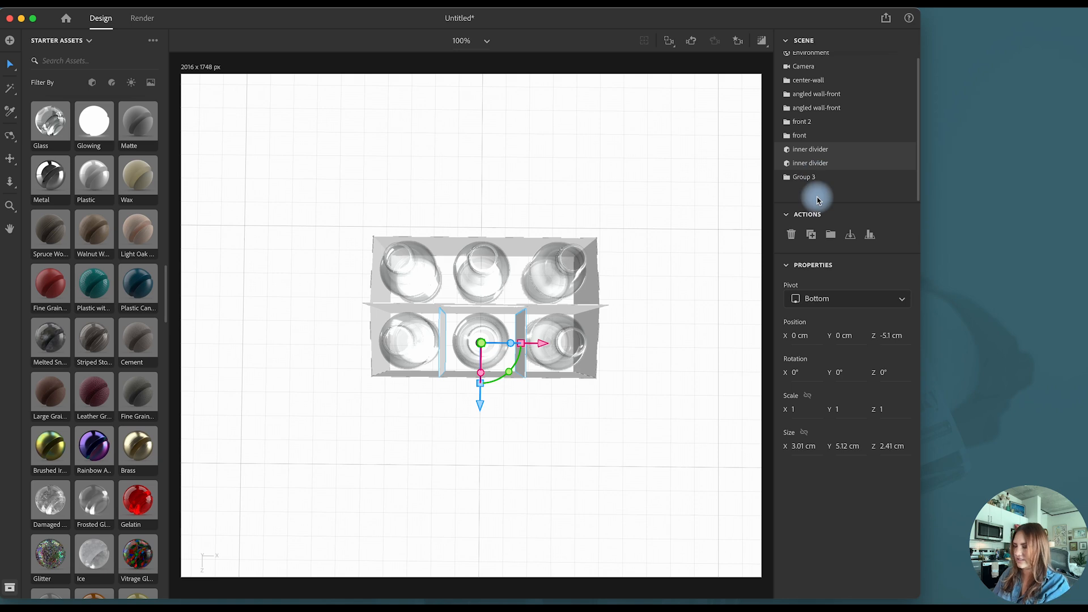
key(super+d)
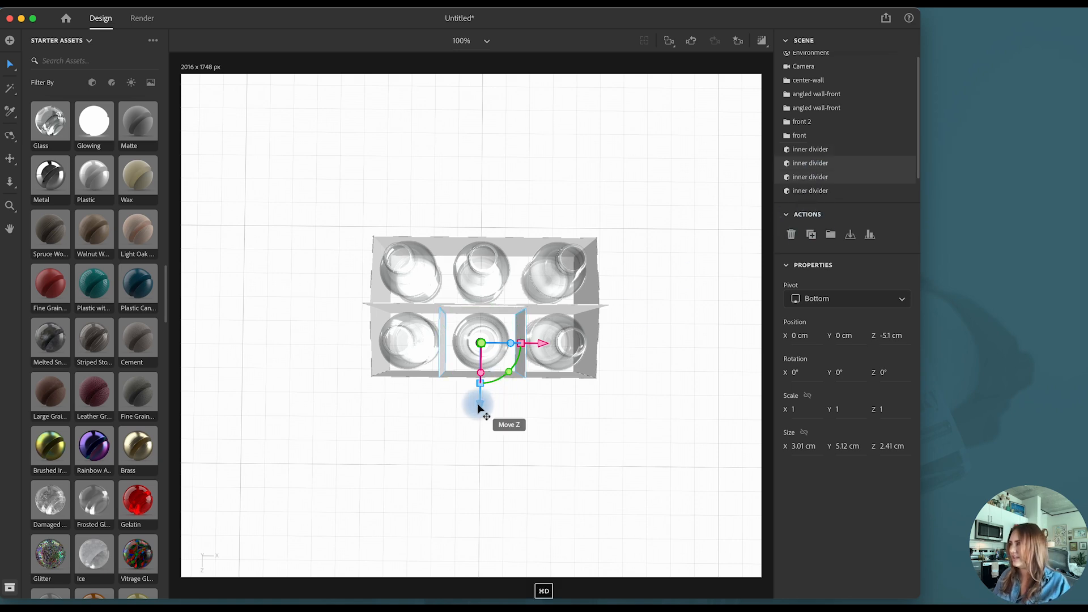
drag(479, 406, 480, 347)
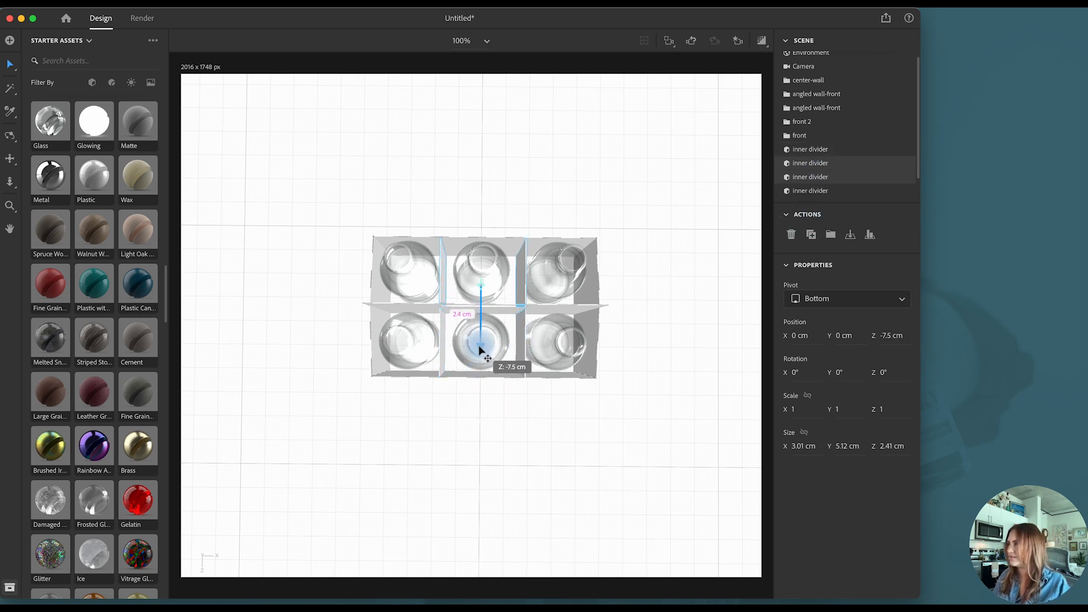
click(682, 55)
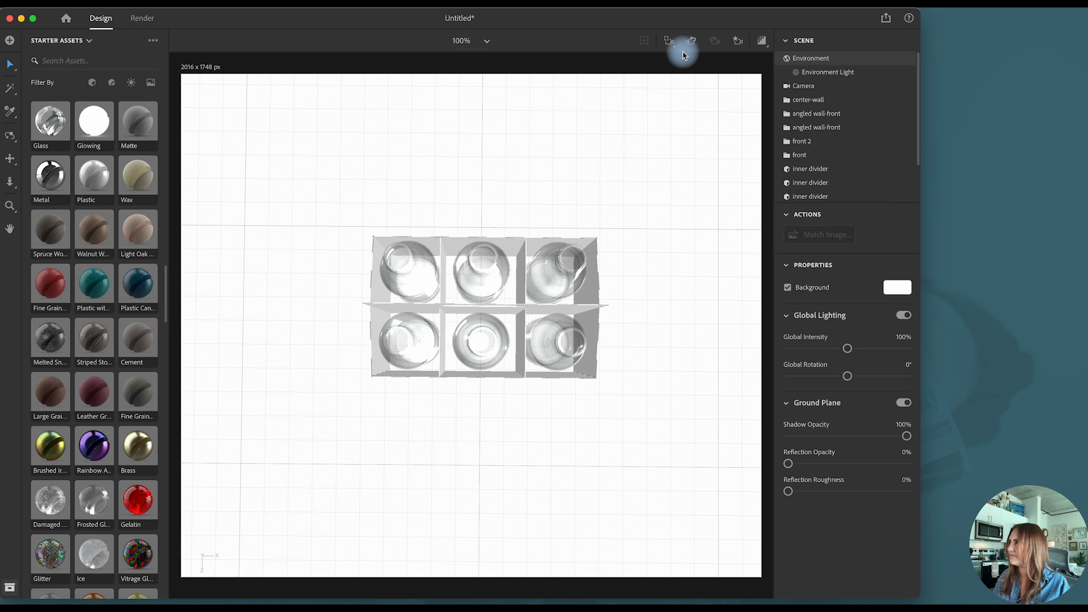
- Return the camera to the Front bookmark view
click(736, 47)
click(689, 83)
click(742, 40)
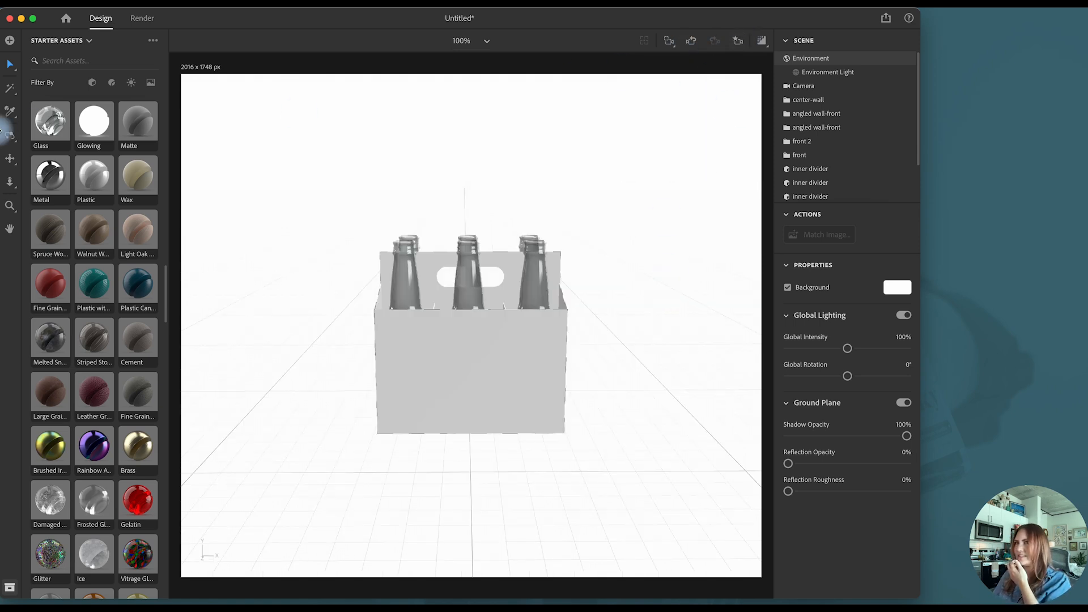
- Orbit to an angled view showing the carton's front and side, and save it as a camera bookmark named Side
click(8, 137)
drag(343, 335, 402, 353)
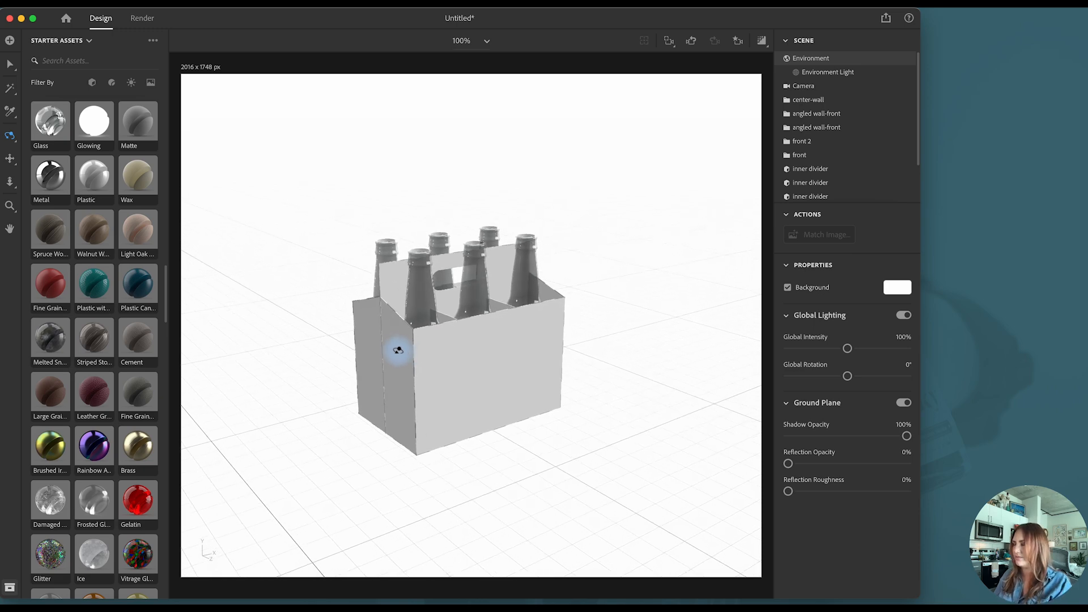
click(10, 64)
click(740, 47)
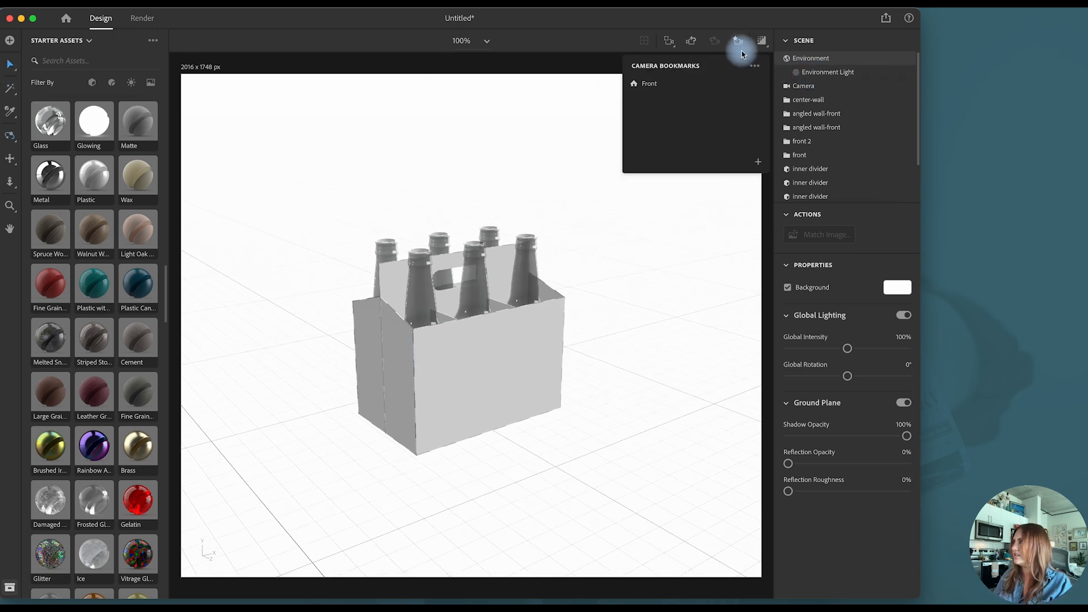
click(758, 163)
text(Side)
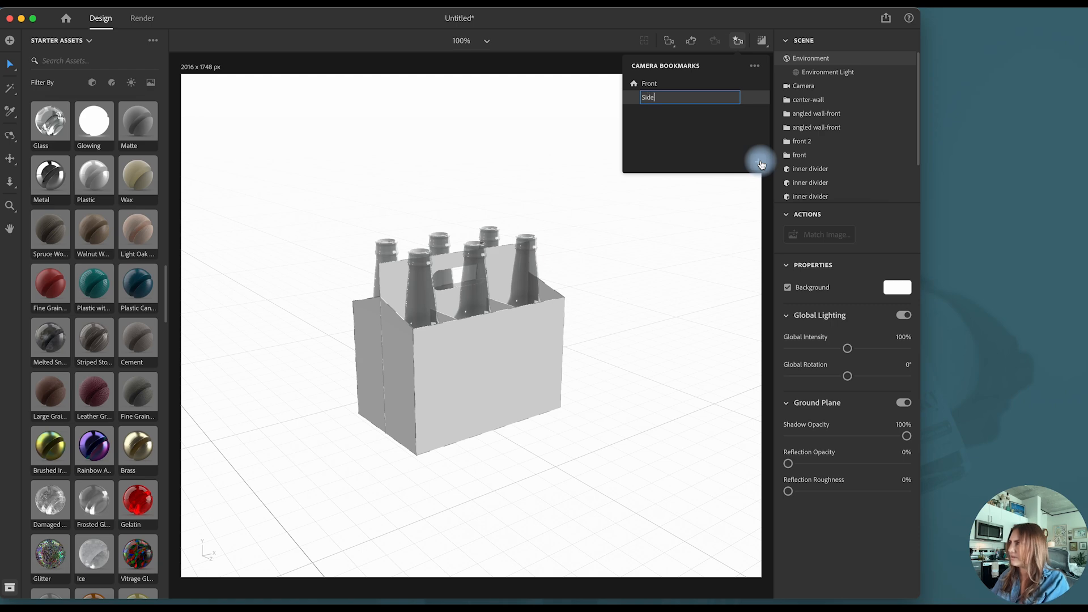
- Confirm the bookmark name Side, and enlarge and recenter the carton in the camera view
key(Return)
click(481, 177)
scroll(482, 179, up, 3)
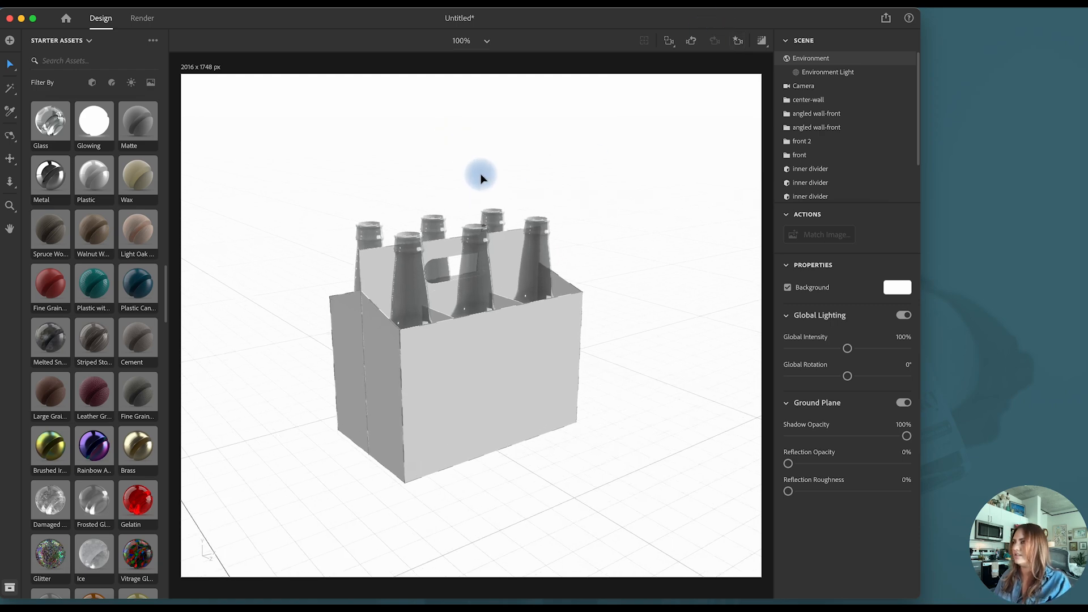
scroll(481, 179, up, 1)
click(9, 158)
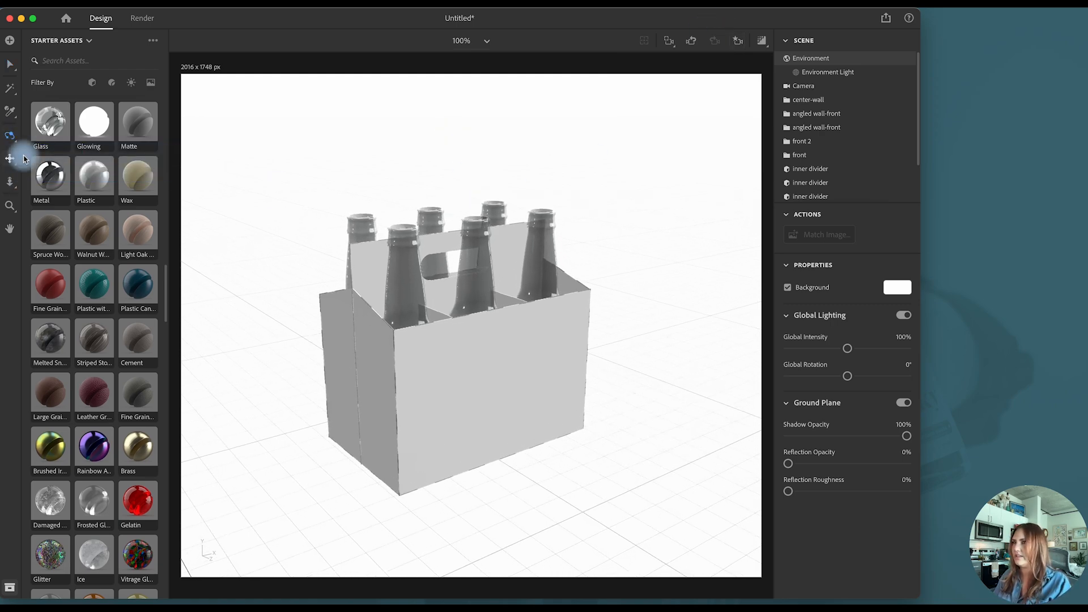
mouse_move(382, 181)
mouse_down()
mouse_move(383, 168)
mouse_move(414, 160)
mouse_move(396, 194)
mouse_up()
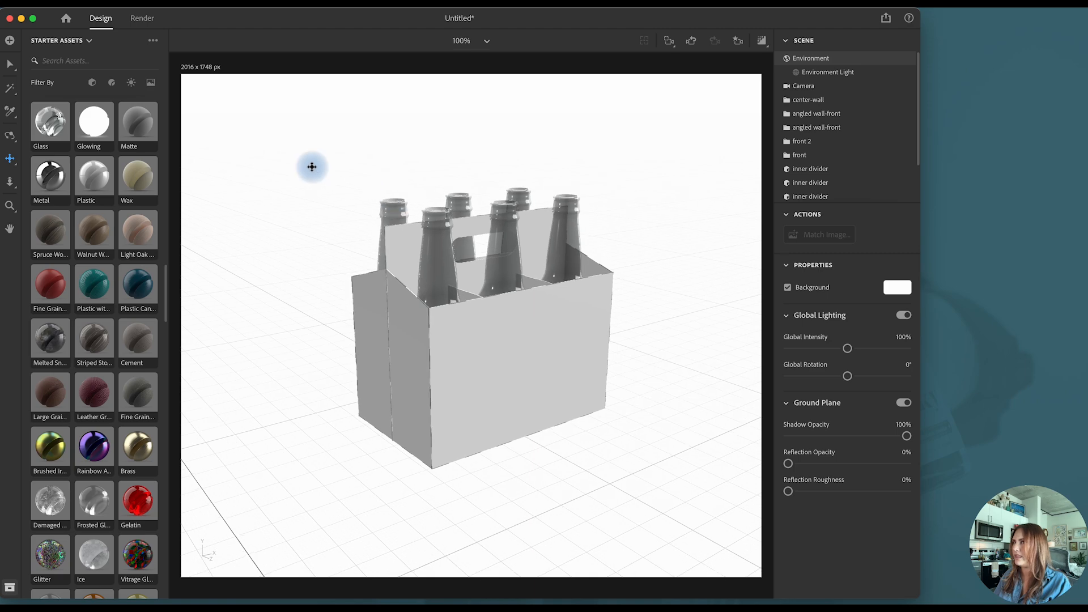
click(10, 64)
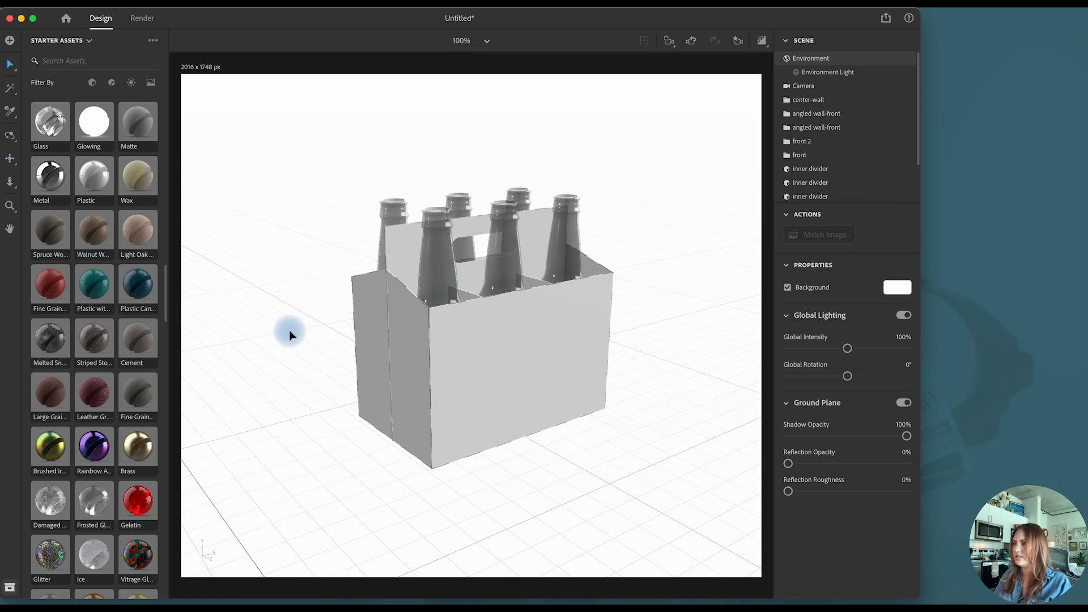
- Add the 3-Point Light from the directional lights to the scene
scroll(113, 396, down, 3)
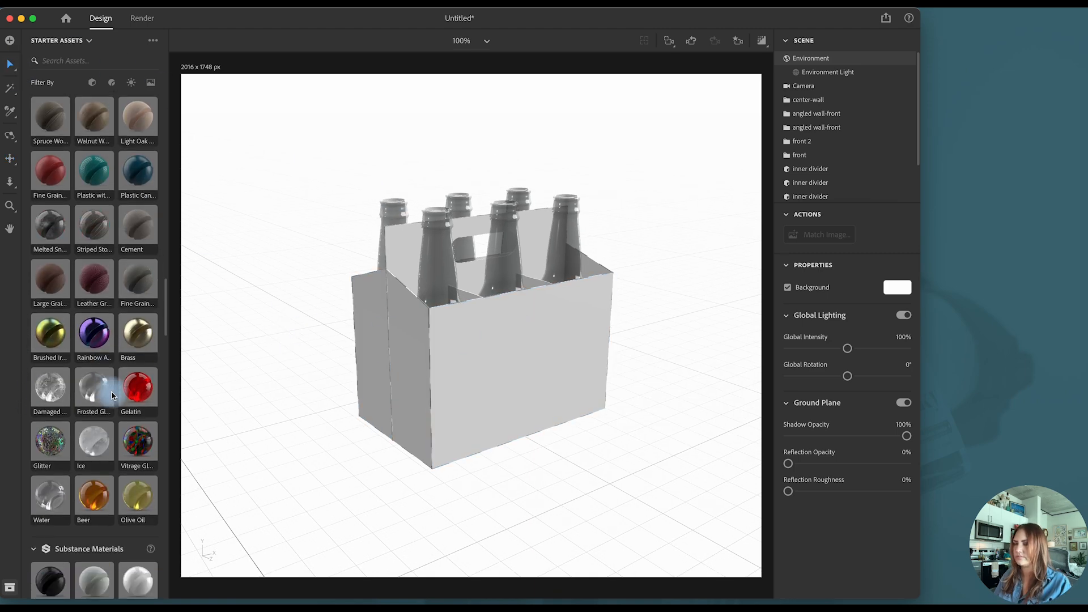
scroll(112, 396, down, 15)
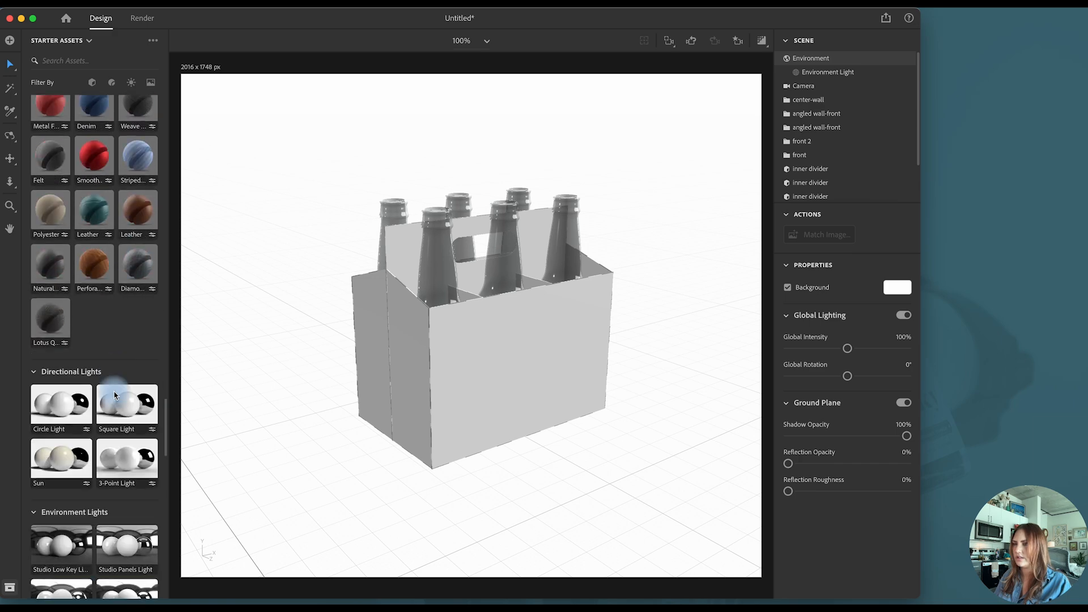
drag(126, 432, 314, 429)
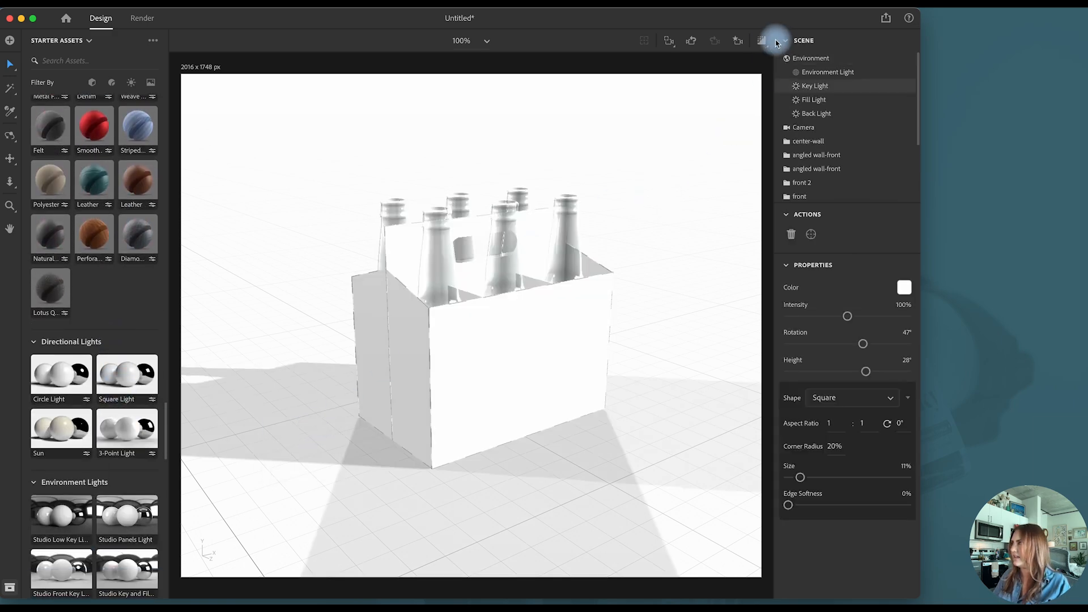
- Set the environment's global light intensity to 35% and check the lighting in the render preview
click(814, 60)
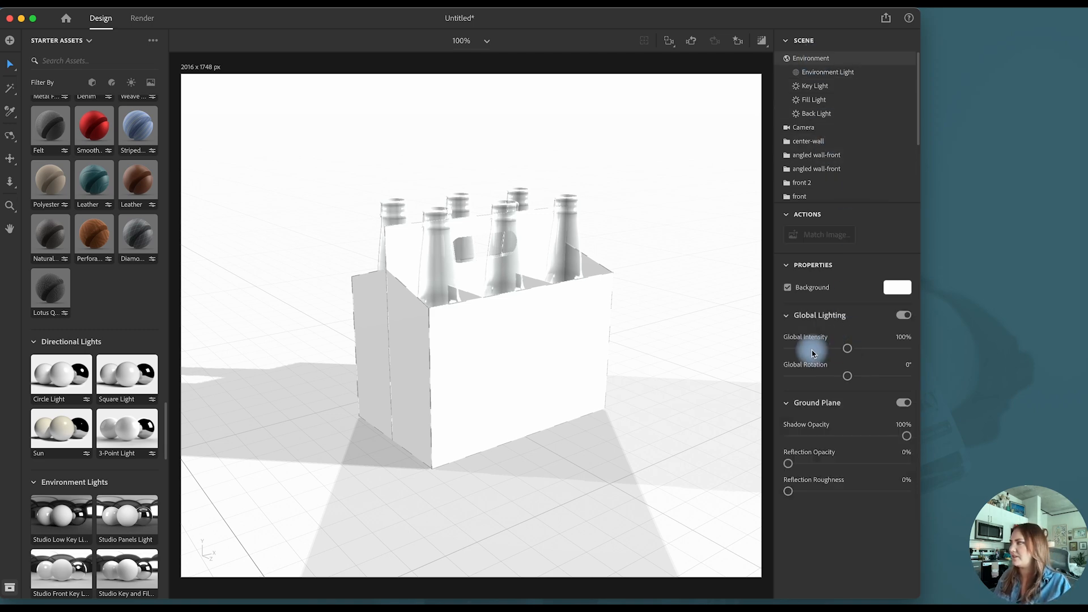
drag(812, 354, 810, 354)
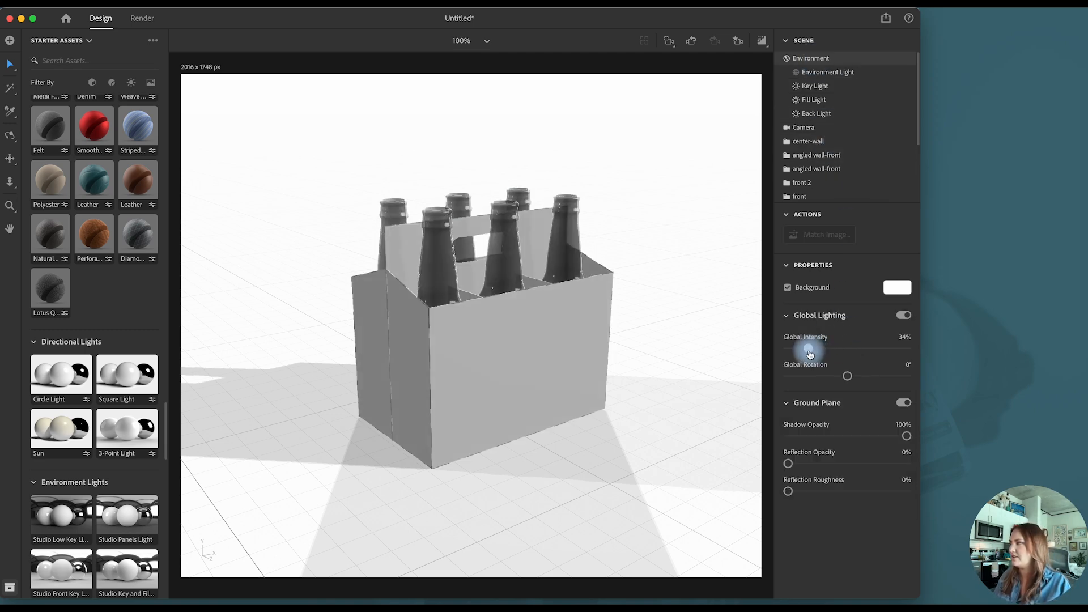
click(761, 41)
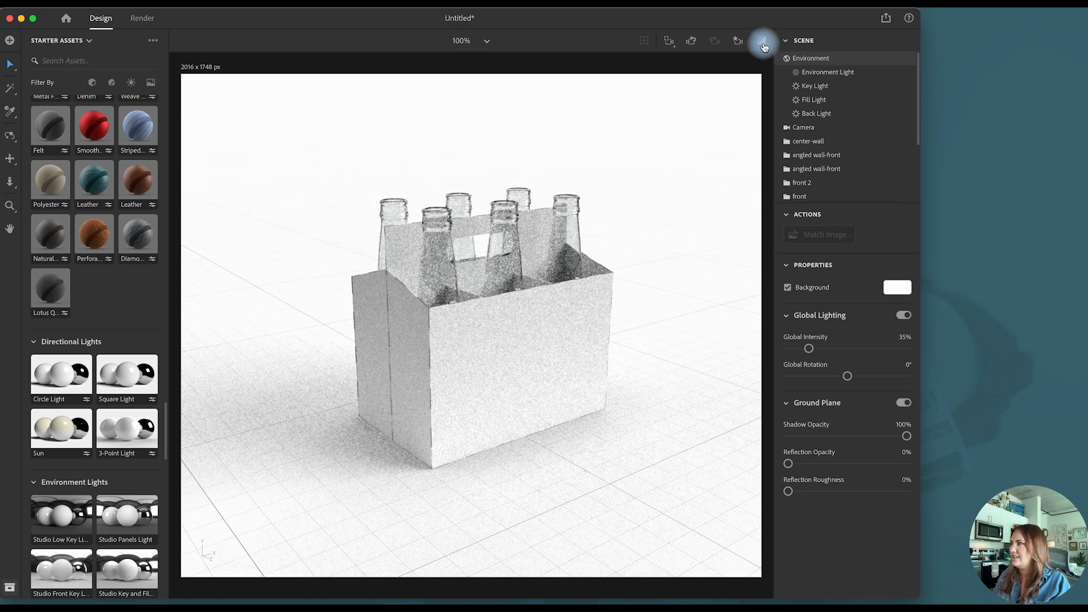
click(763, 43)
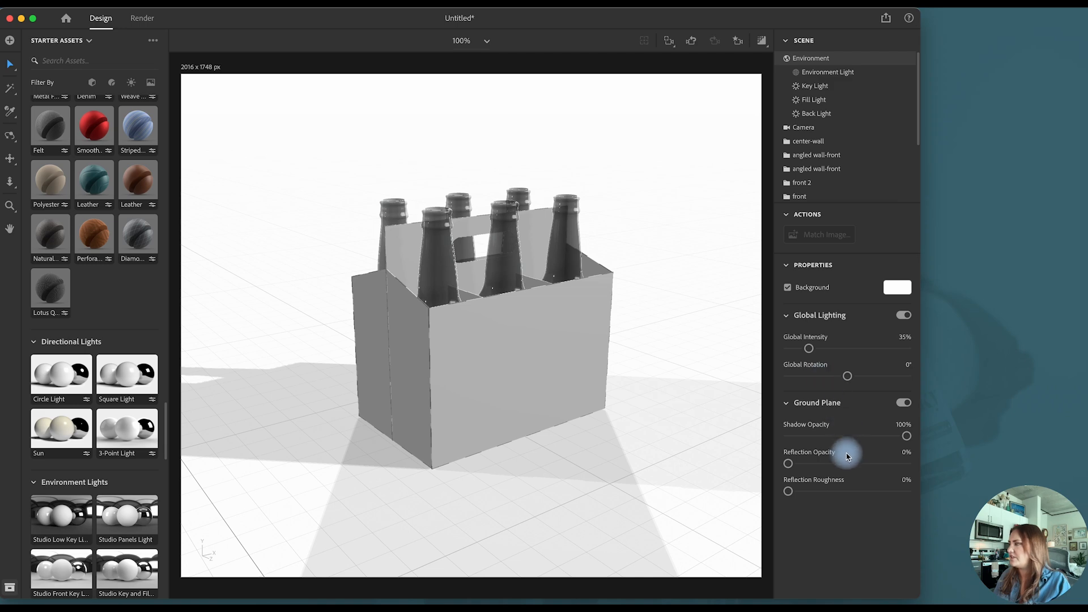
- Lower the ground plane's shadow opacity to 42% and check the softer shadow in the render preview
click(835, 436)
drag(836, 438, 839, 438)
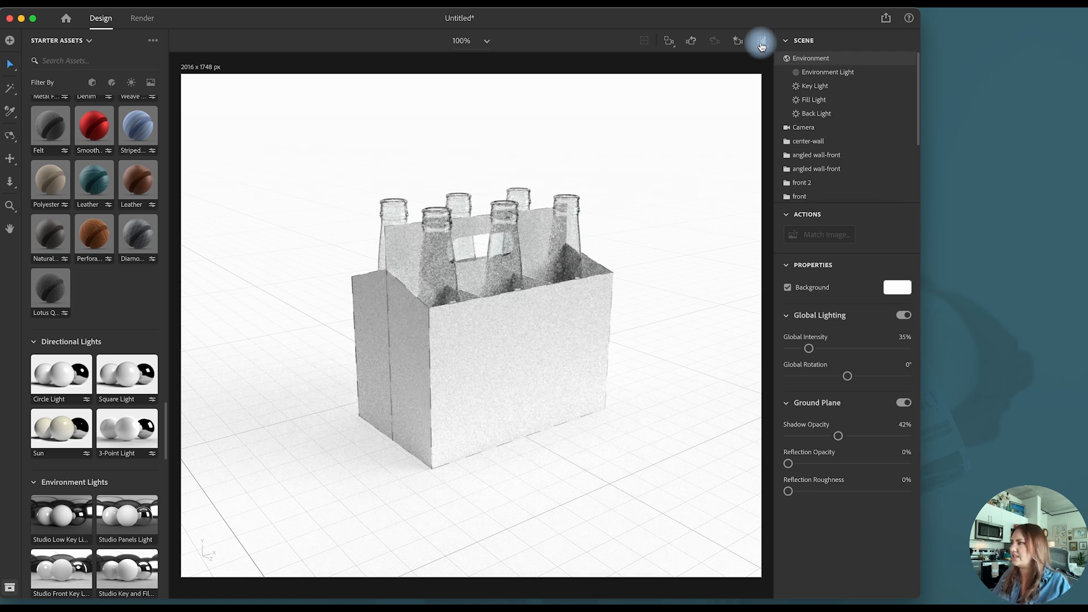
click(761, 45)
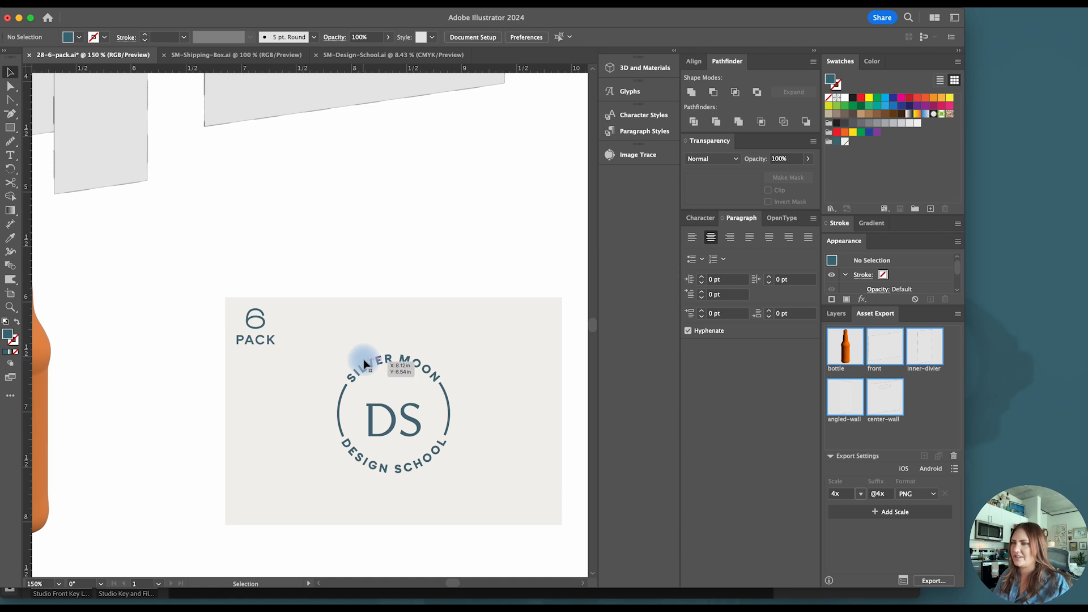
- In Illustrator, copy the hex fill color f2f0eb from the background rectangle of the 6 Pack label artwork
click(310, 316)
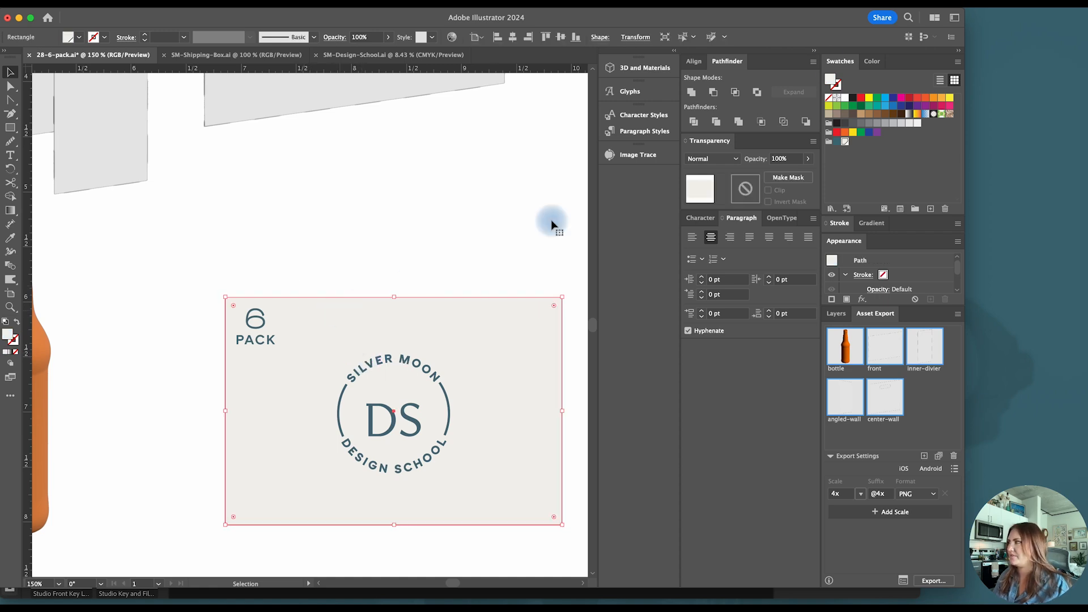
double_click(830, 81)
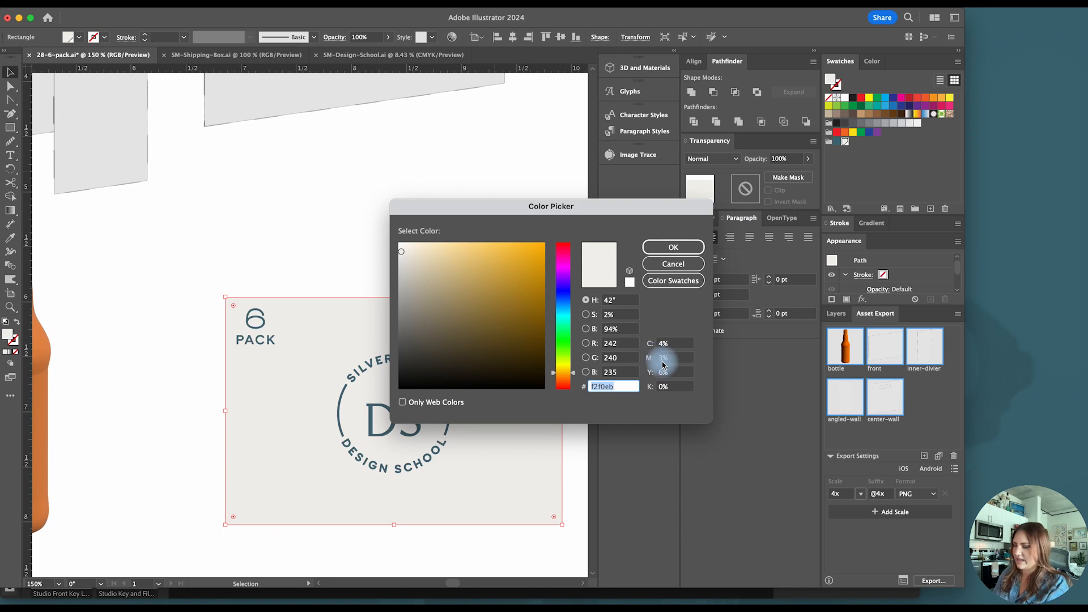
click(692, 246)
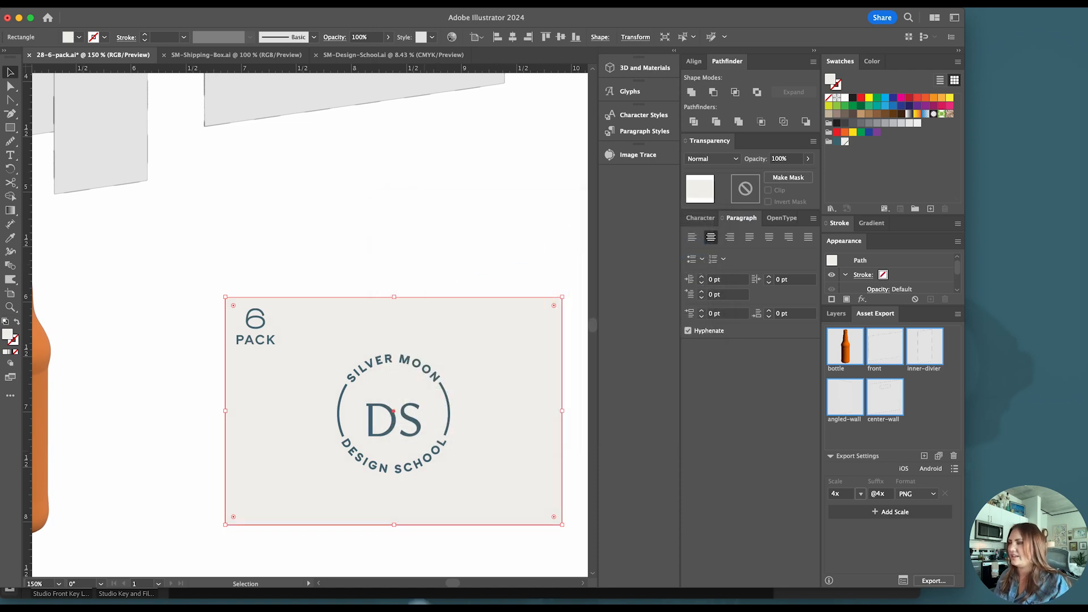
- Switch back to Dimension and set the base color of the carton's front panel to F2F0EB
click(484, 588)
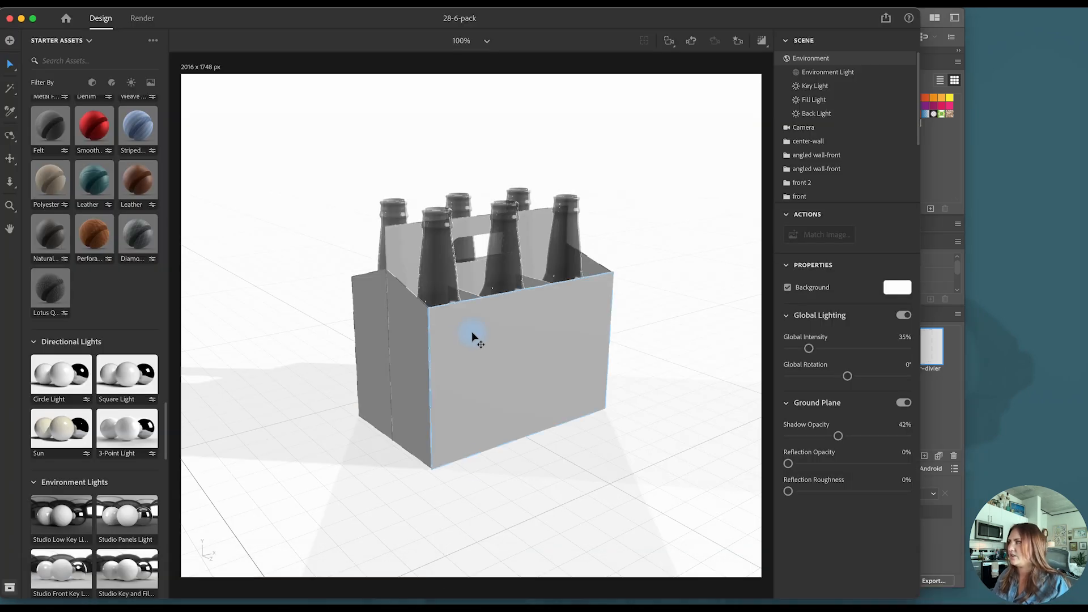
click(476, 334)
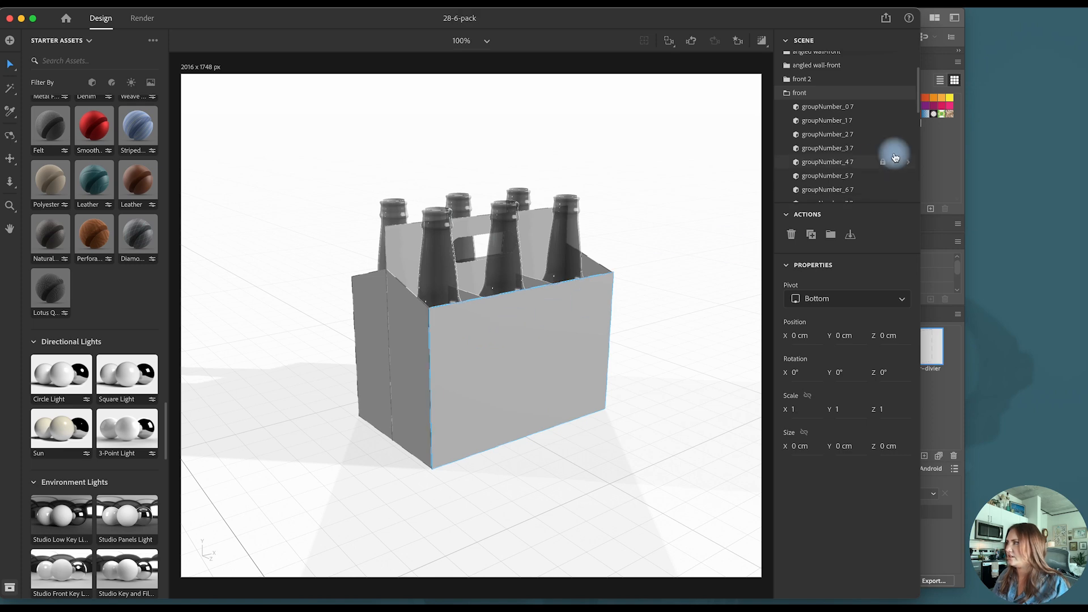
double_click(528, 309)
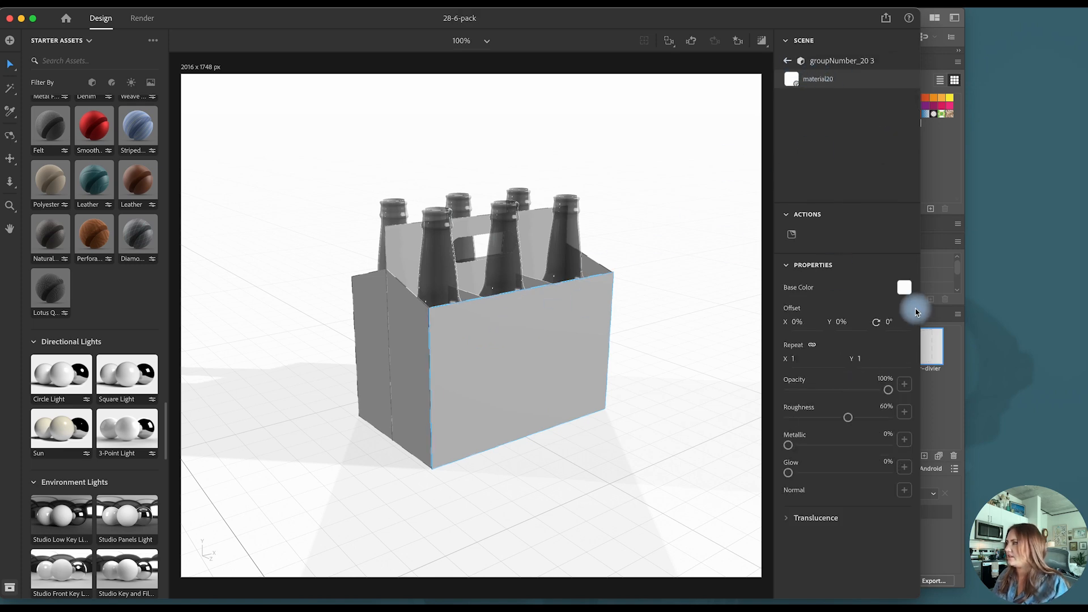
click(904, 287)
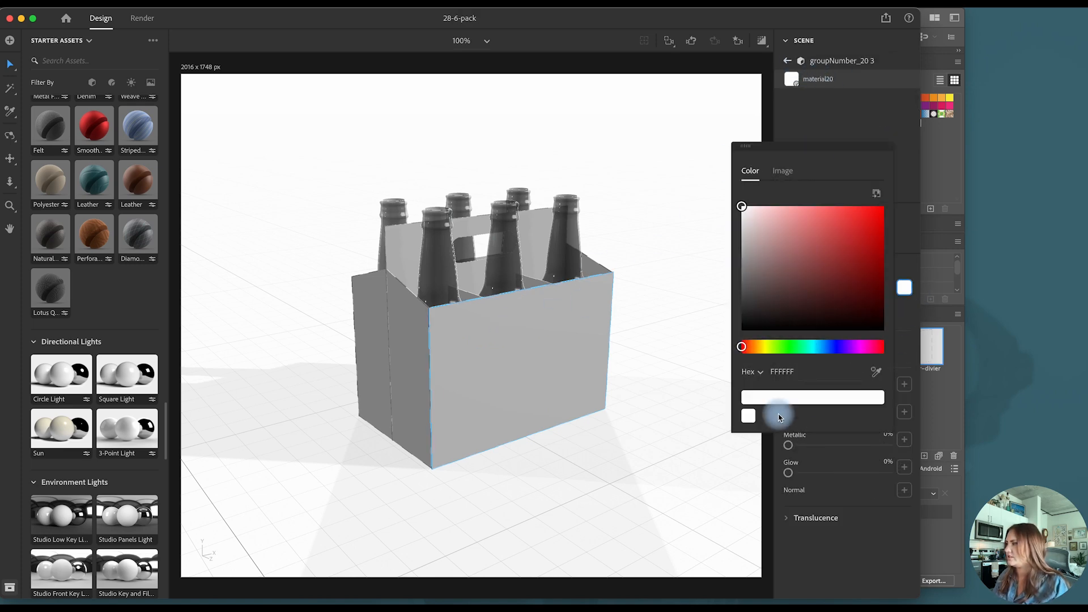
key(Return)
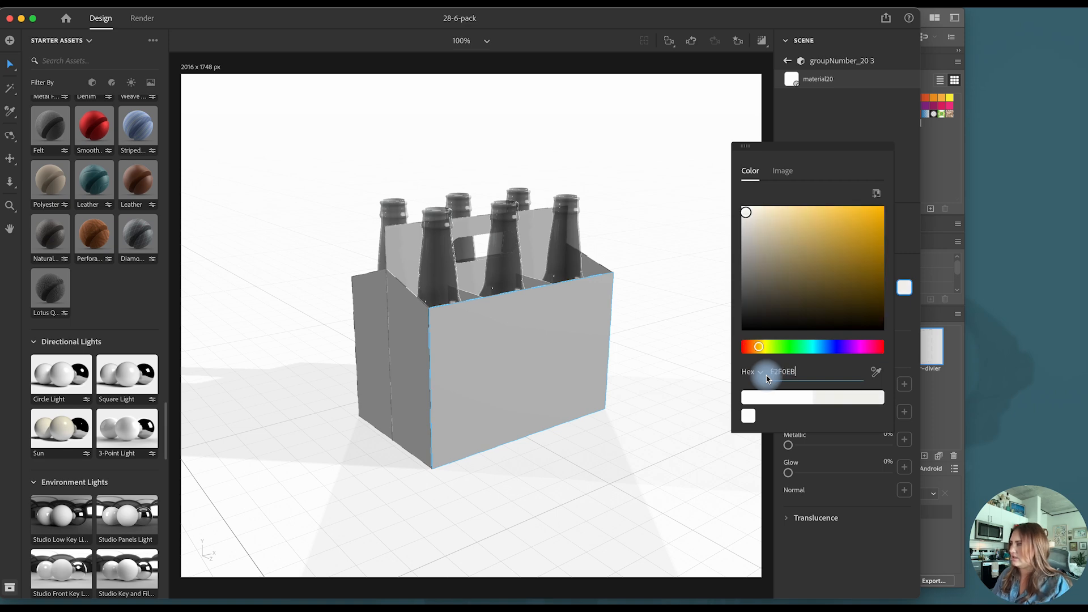
click(904, 290)
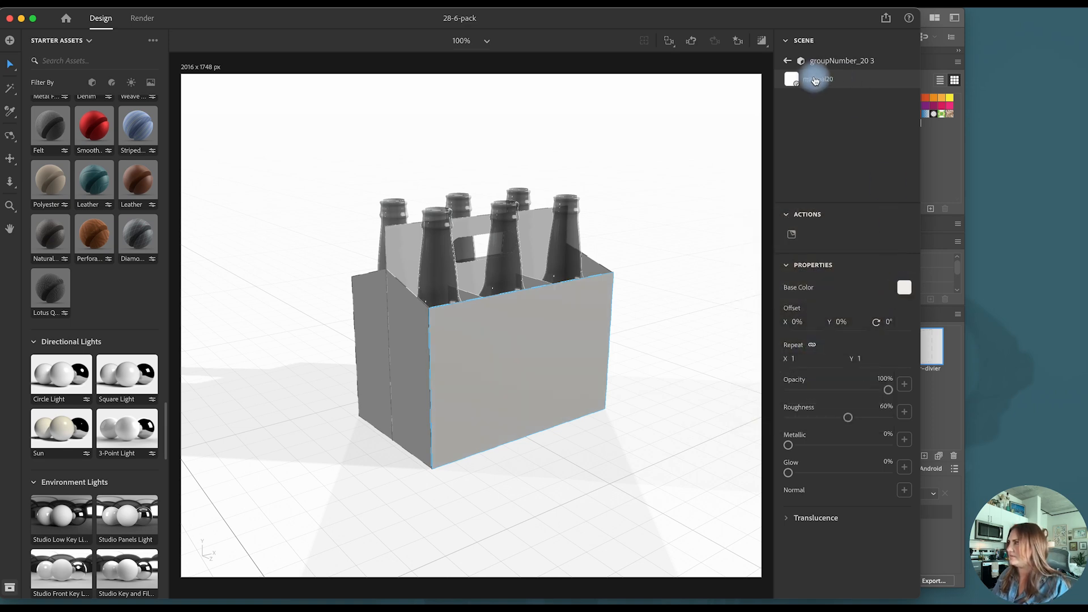
click(789, 61)
click(850, 177)
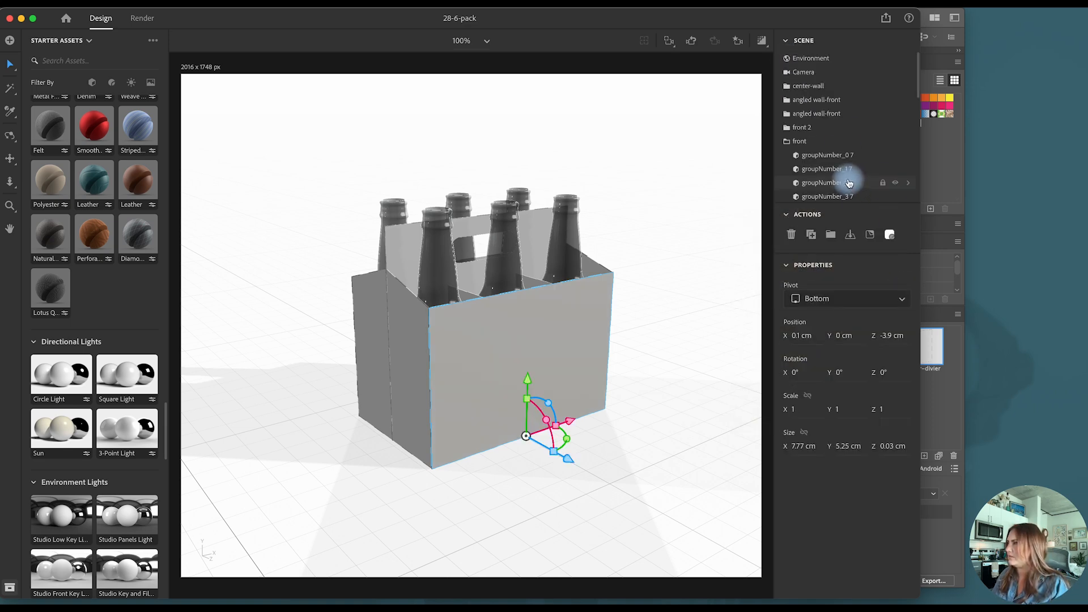
- Apply the saved F2F0EB color as base color to the angled side wall next to the front panel
click(412, 335)
double_click(412, 335)
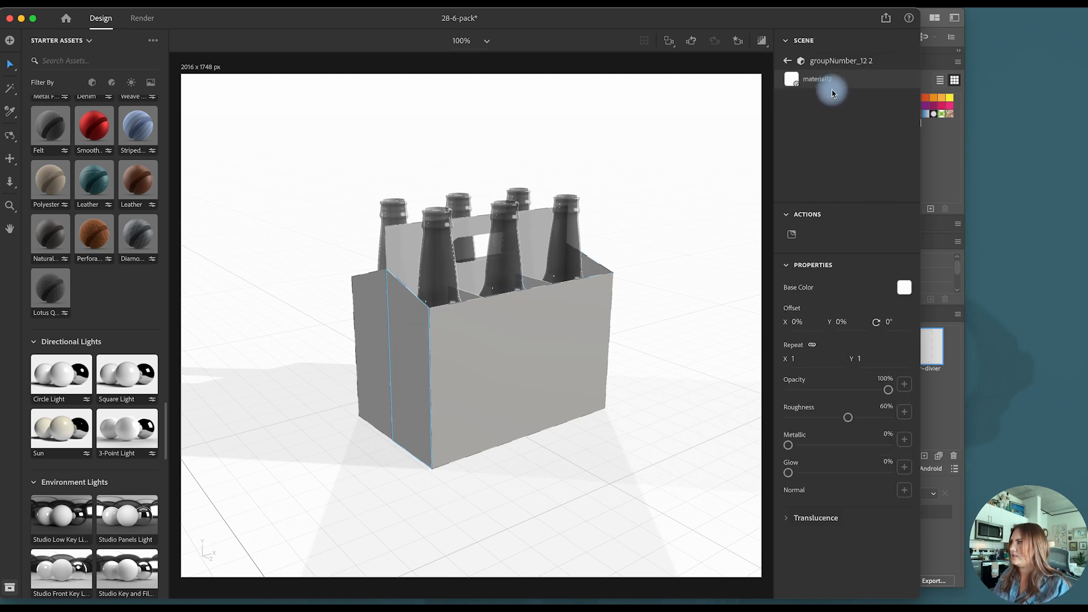
click(904, 287)
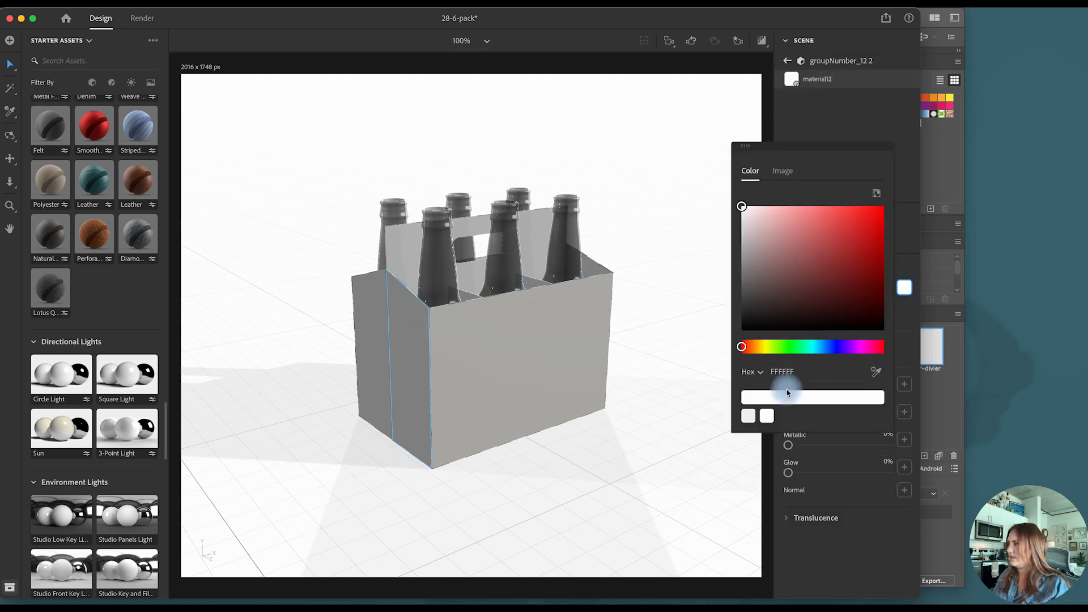
click(748, 415)
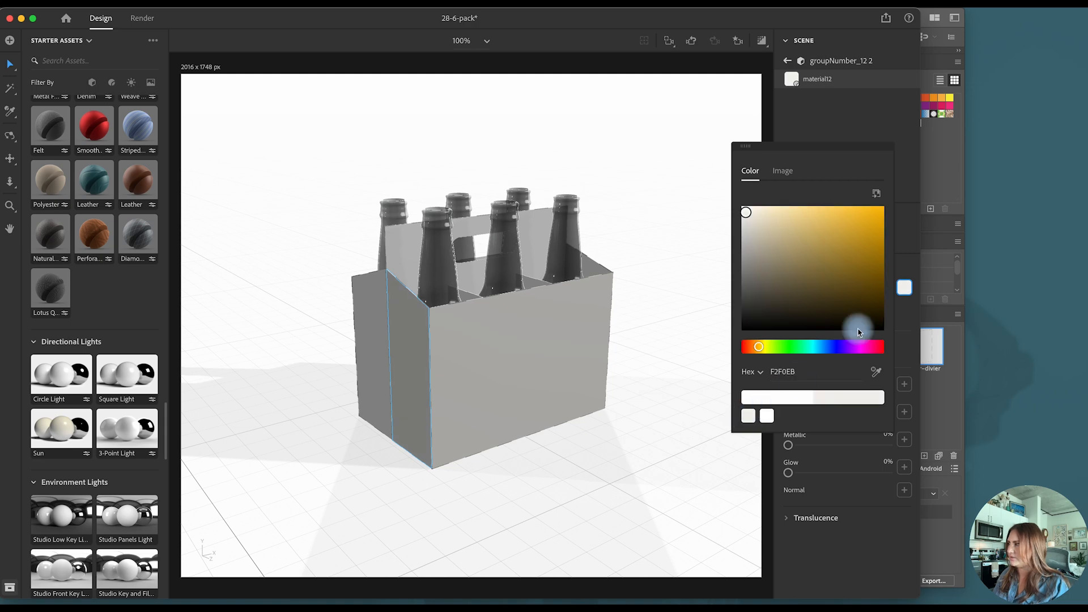
click(906, 288)
- Apply the saved F2F0EB color as base color to the rear angled side wall
click(372, 321)
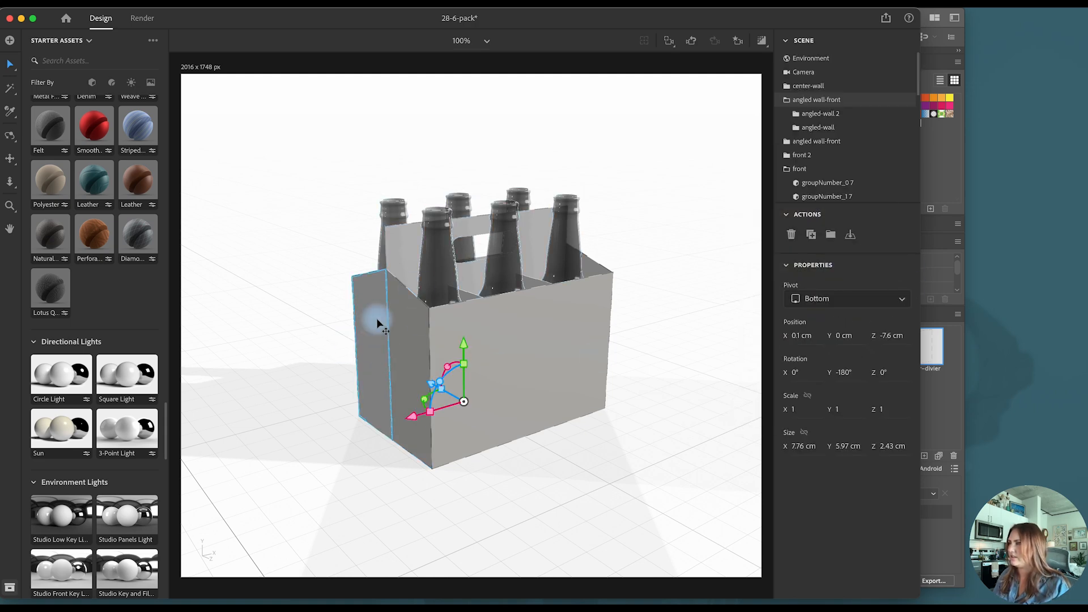
double_click(377, 320)
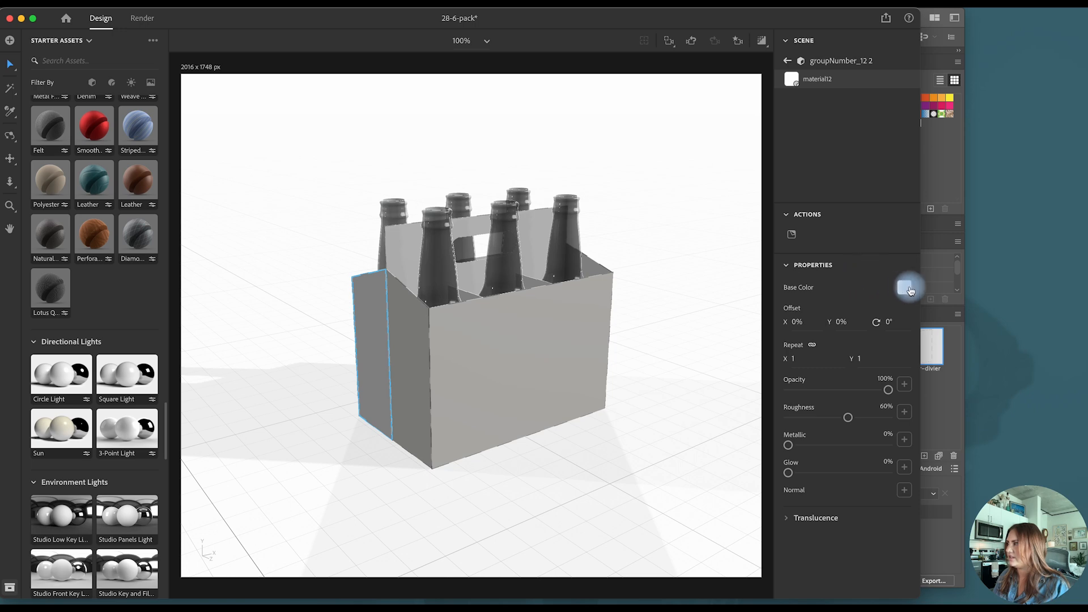
click(904, 287)
click(747, 416)
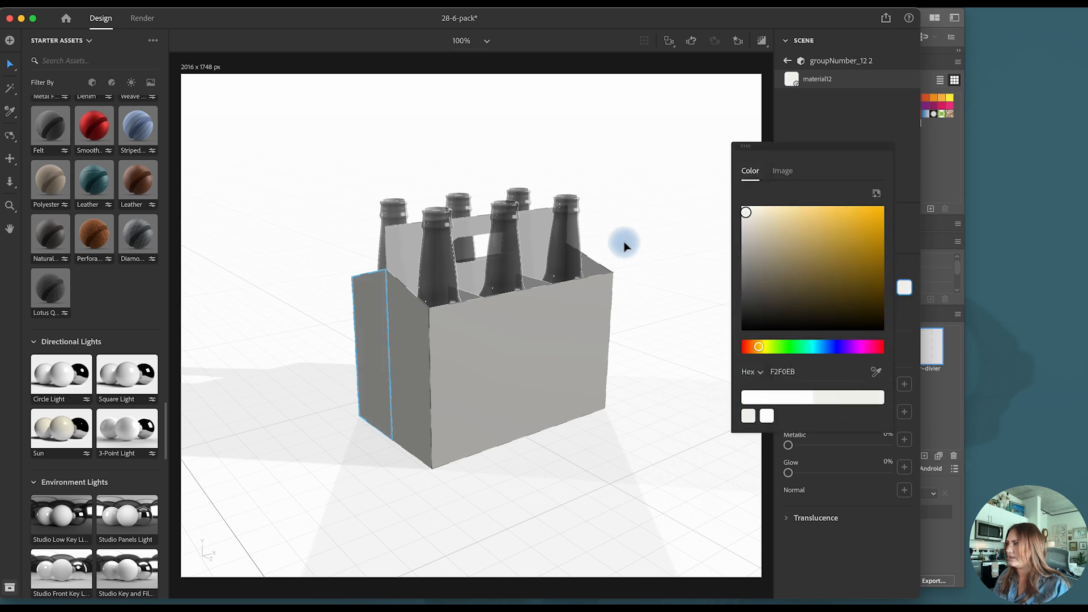
- Apply the saved F2F0EB color as base color to the center wall with the handle cutout
click(533, 228)
double_click(532, 228)
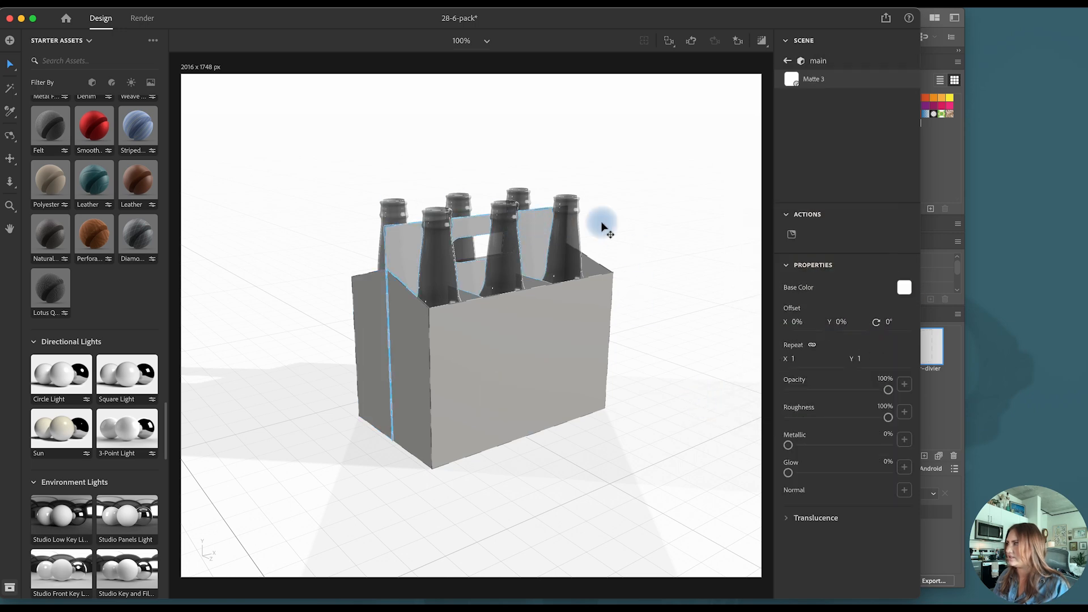
click(905, 289)
click(748, 416)
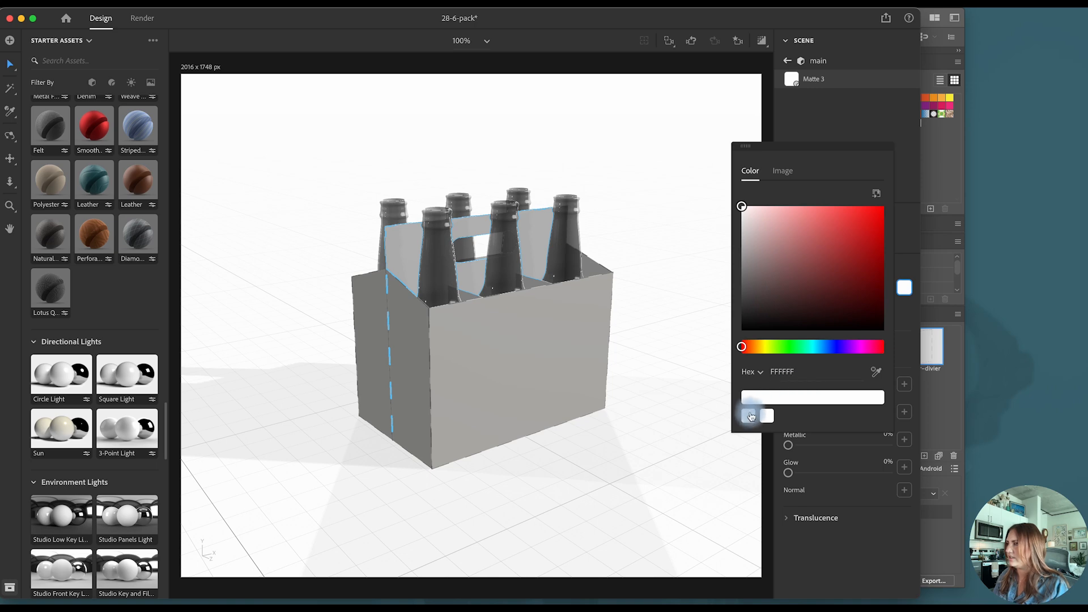
click(610, 441)
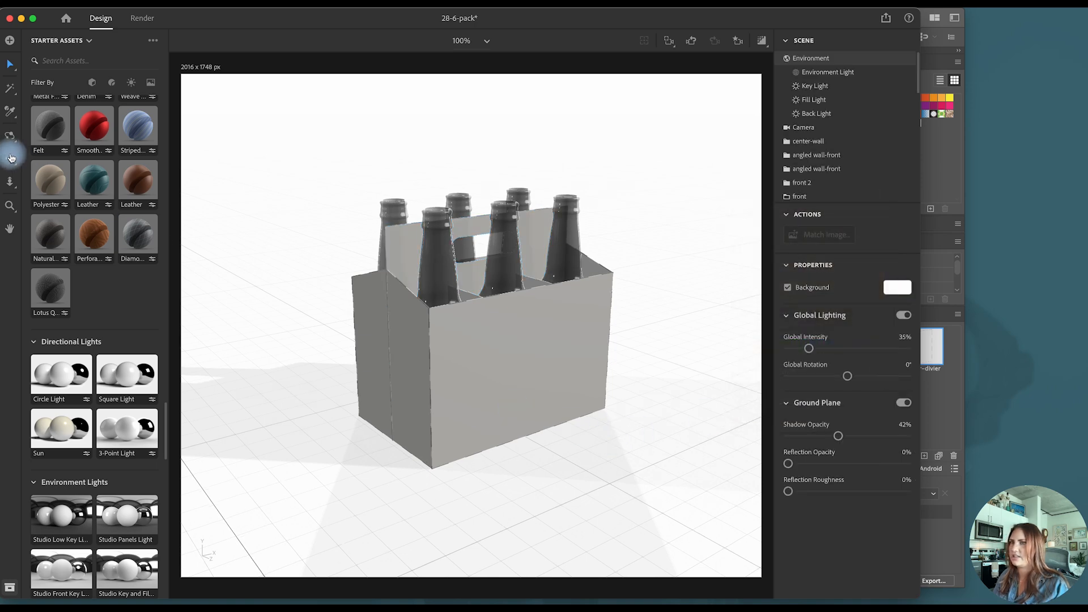
- Group the four inner dividers together and expand their group in the scene list
click(830, 164)
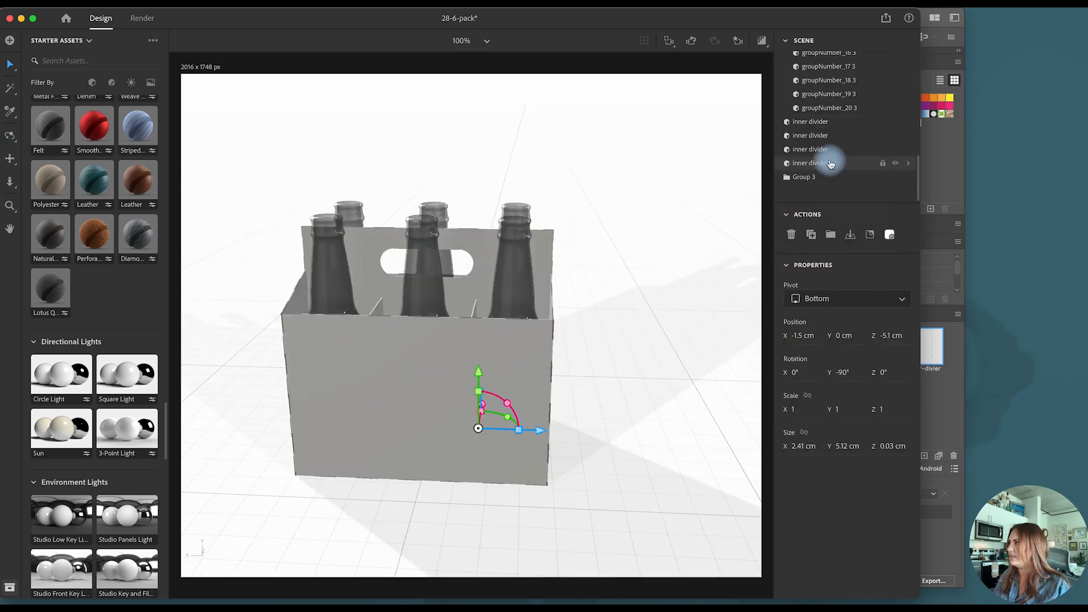
shift+click(827, 122)
click(830, 234)
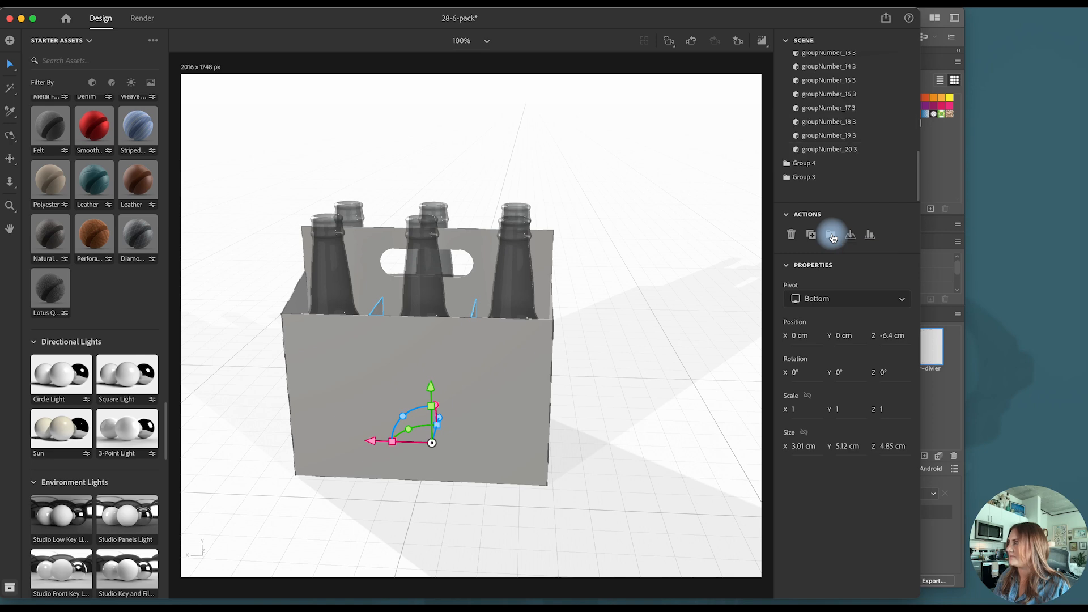
click(808, 168)
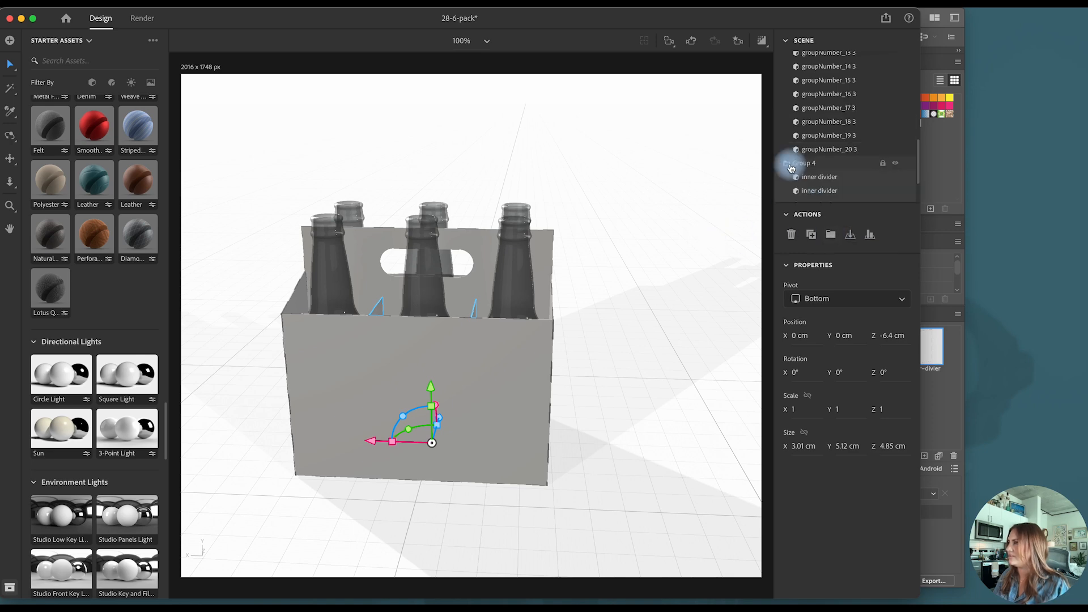
- Rename the new group of dividers as "inner divider"
key(BackSpace)
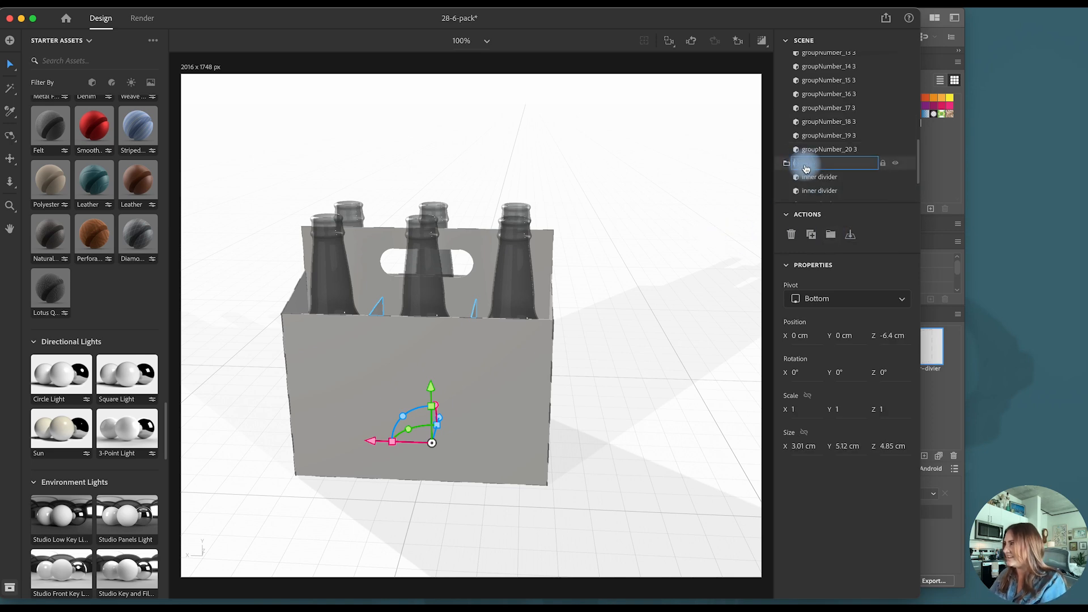
text(inner divid)
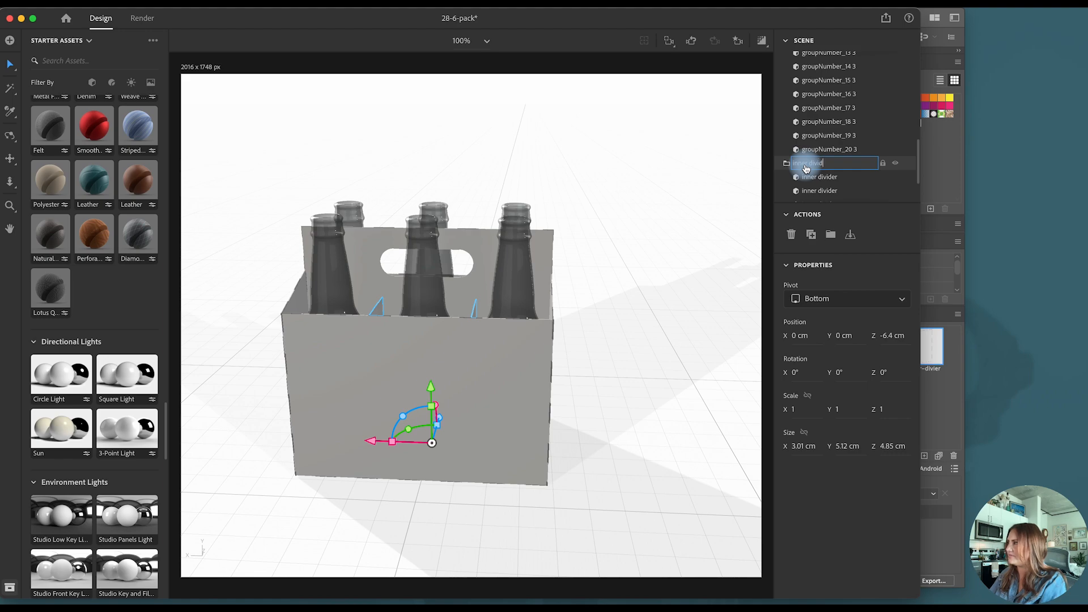
text(er)
key(Return)
- Apply the Matte standard material to the inner divider inside the carton
scroll(89, 292, up, 10)
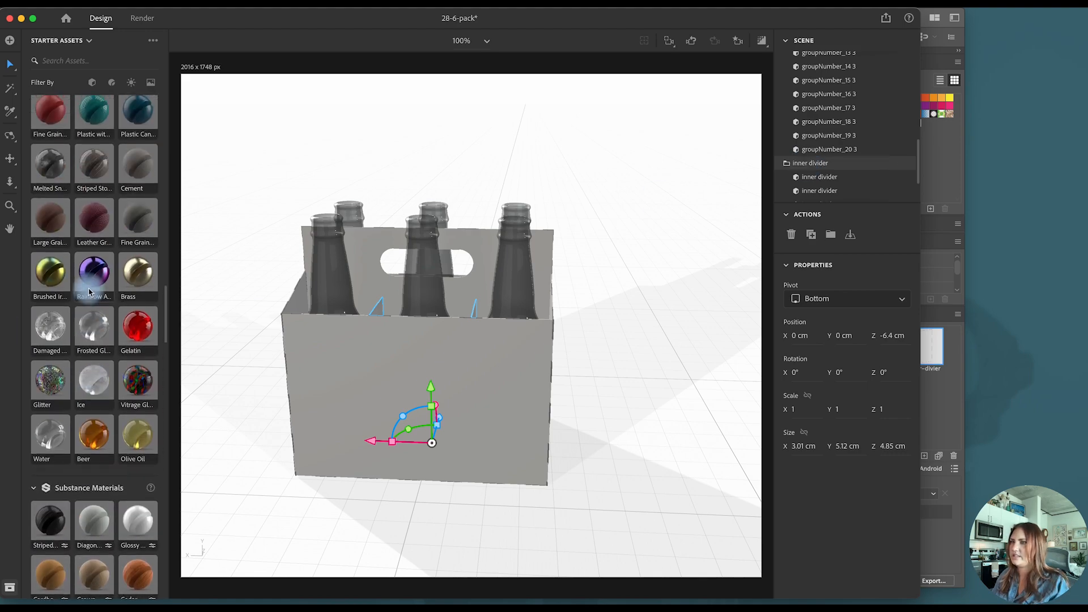
scroll(89, 292, up, 15)
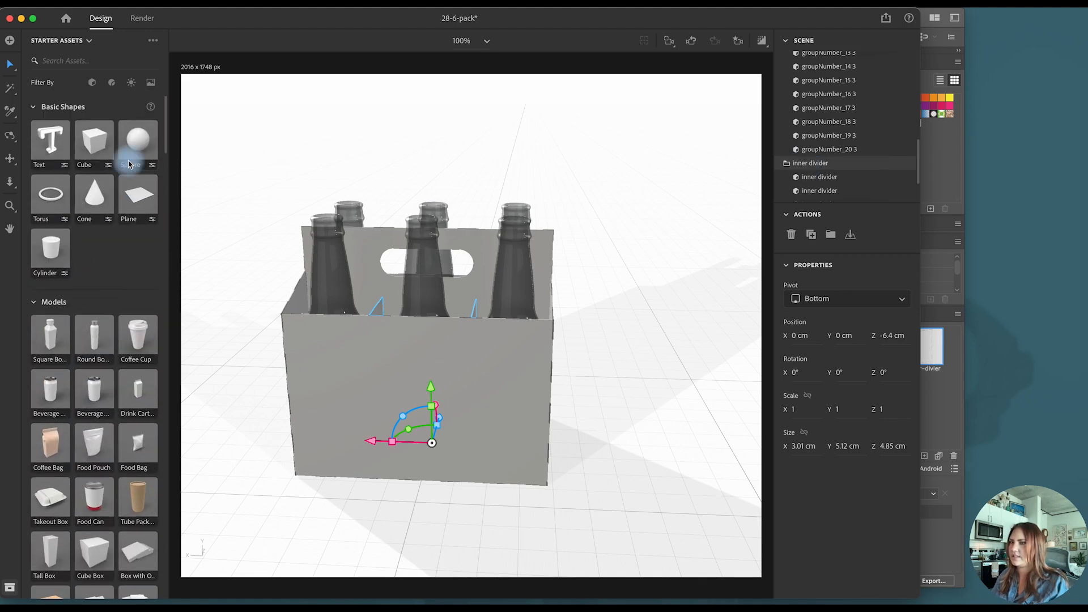
scroll(110, 334, down, 15)
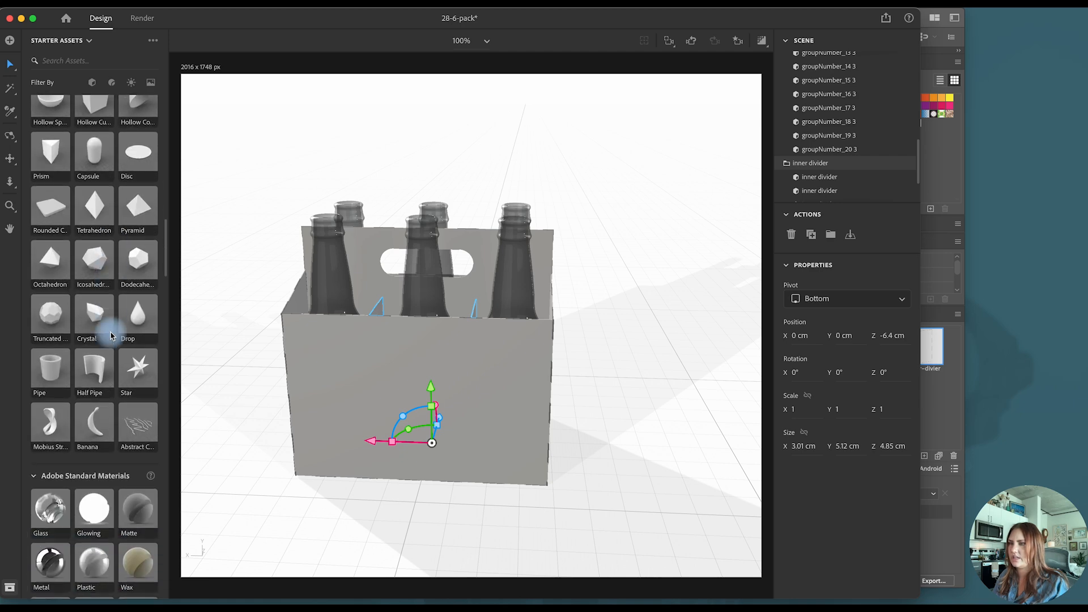
scroll(111, 336, down, 3)
drag(138, 318, 814, 160)
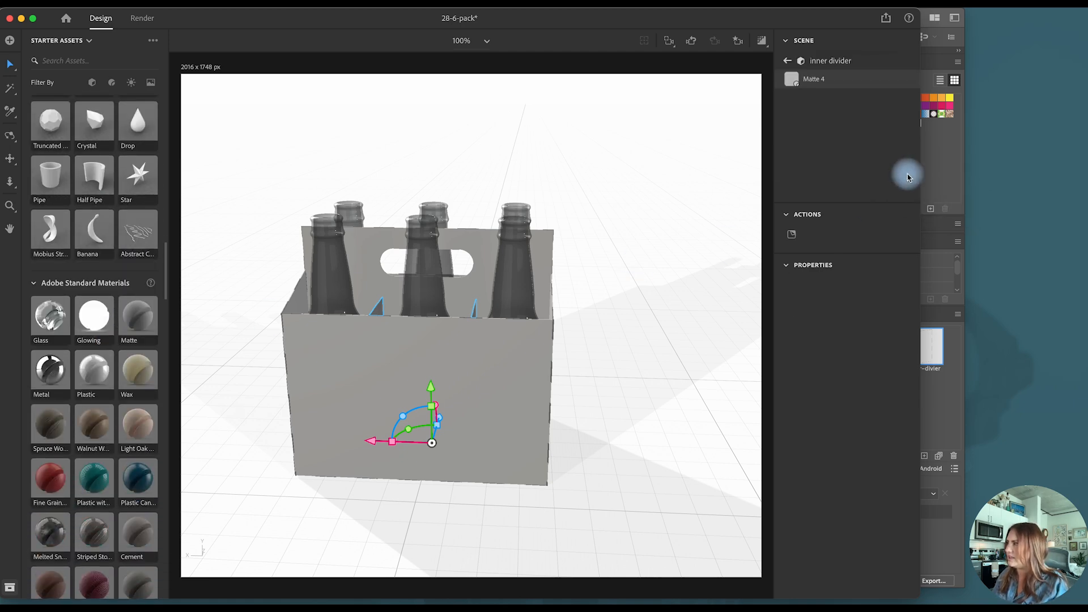
- Set the inner divider's Matte base color to the saved F2F0EB and switch to the saved angled camera view
click(904, 288)
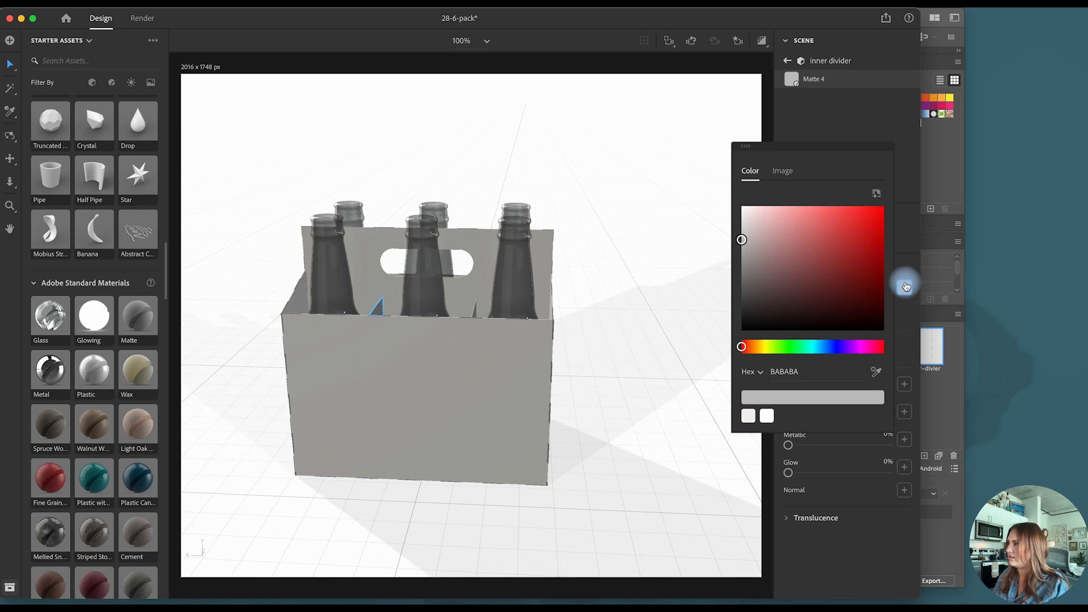
click(749, 417)
click(904, 287)
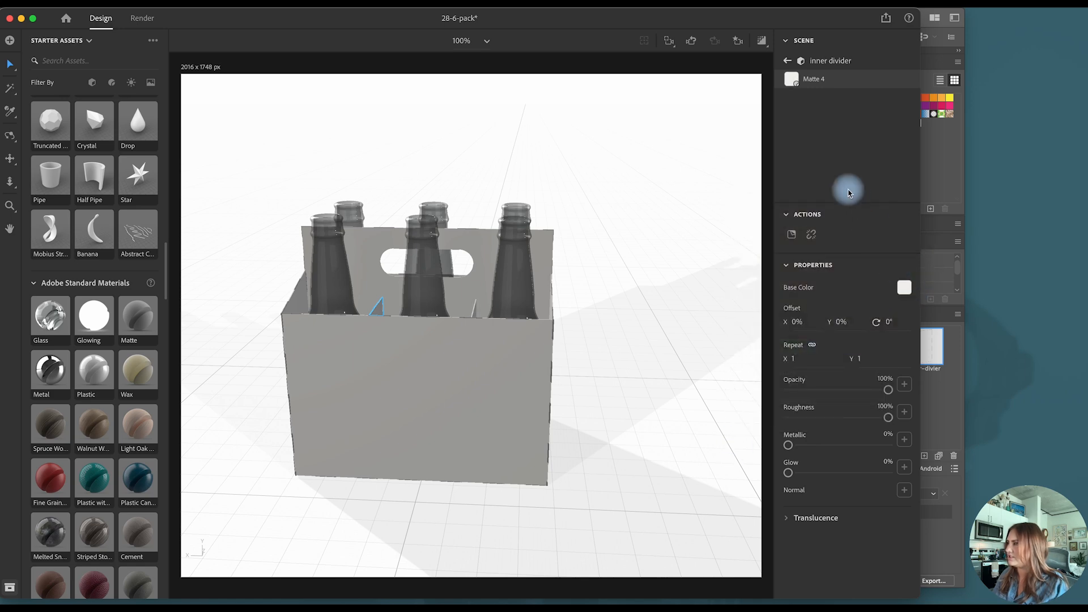
click(787, 60)
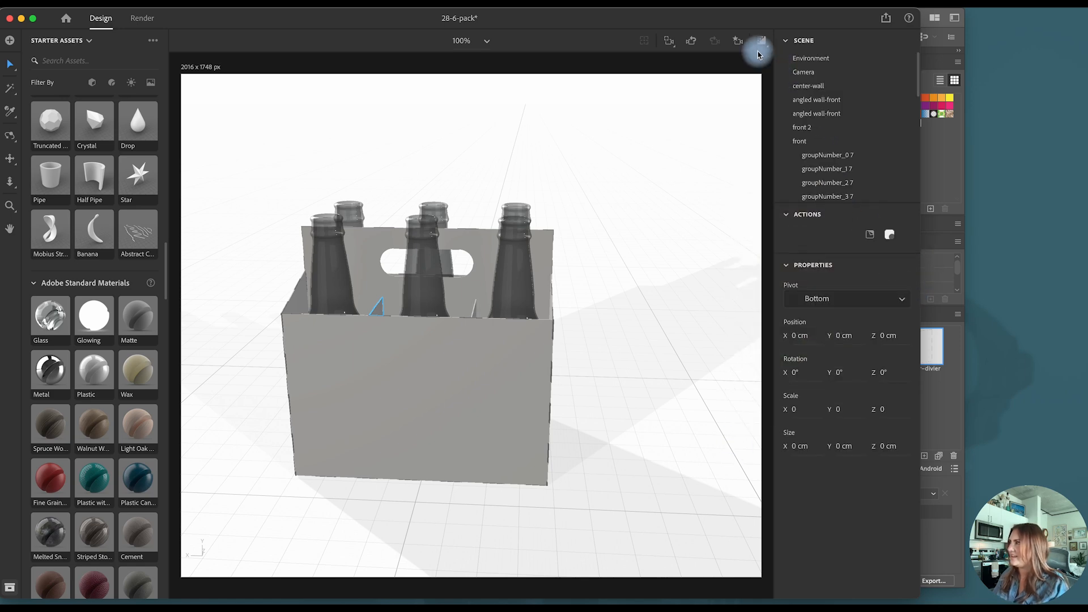
click(737, 43)
click(671, 98)
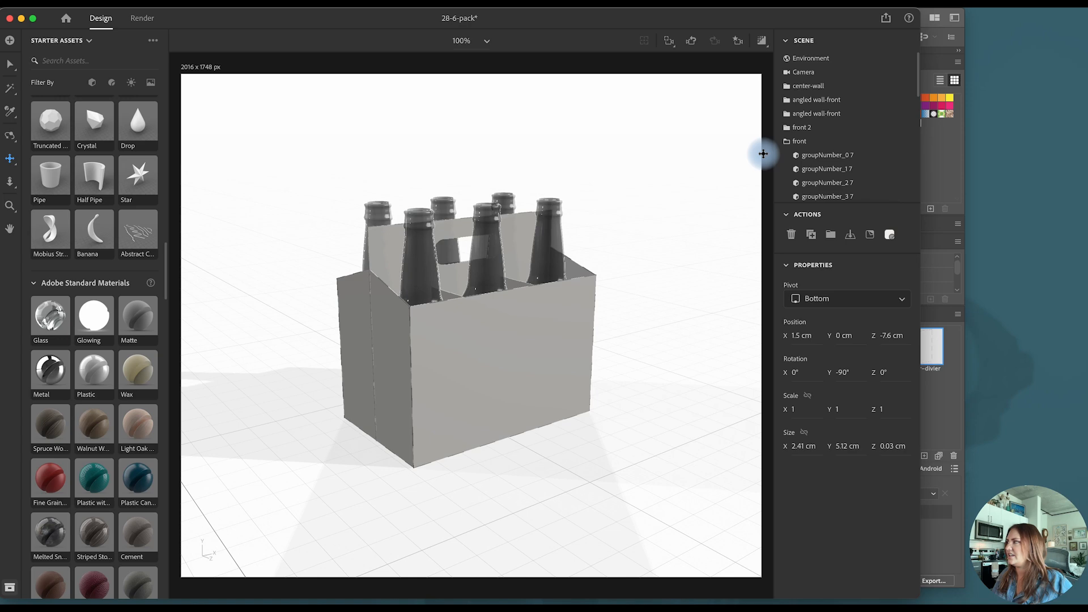
- Switch to Adobe Illustrator and collect the circular logo and 6 PACK text together as a single export asset named front-panel
click(940, 188)
shift+click(413, 354)
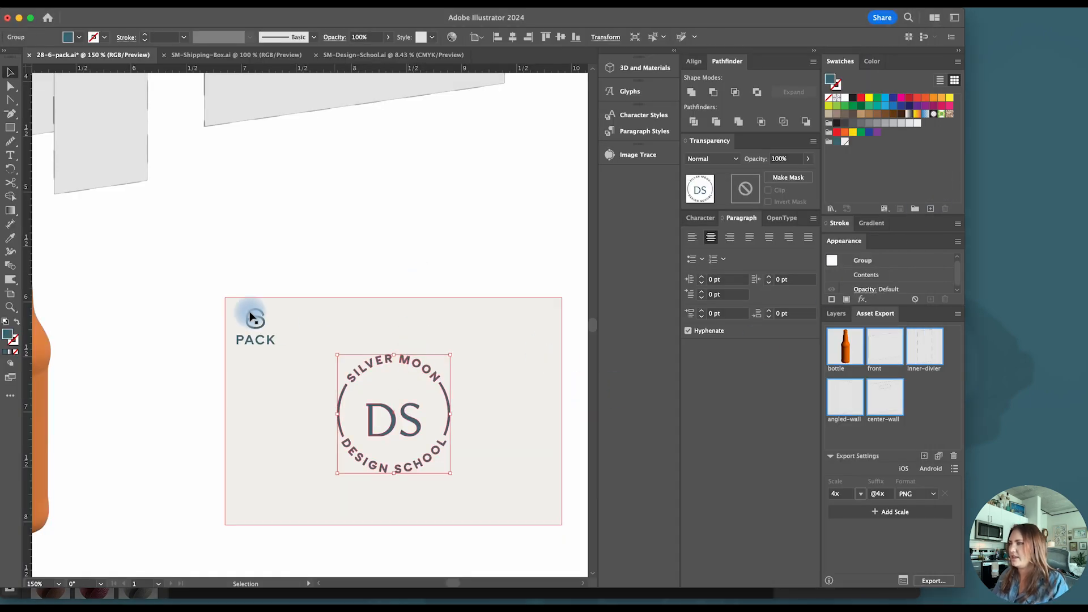
shift+click(264, 323)
right_click(264, 326)
mouse_move(317, 578)
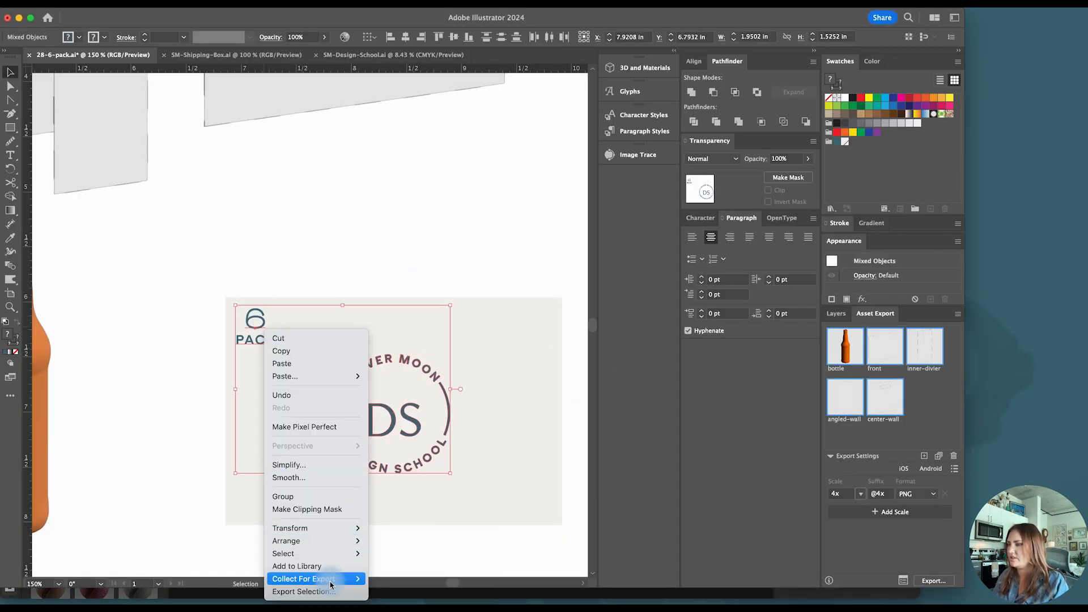
click(386, 579)
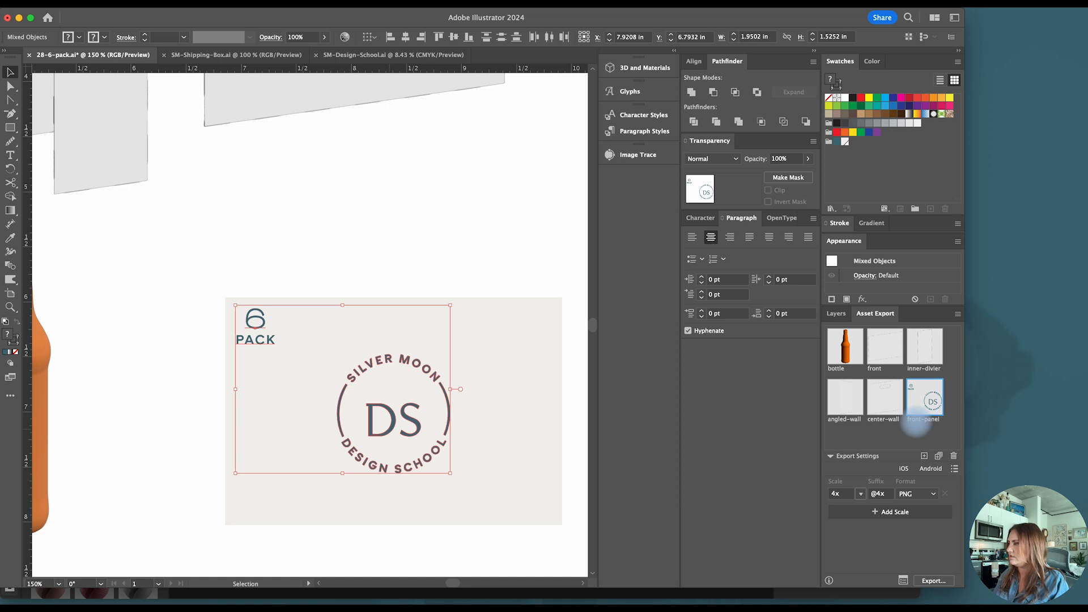
- Collect the 6 PACK text alone for export as a single asset
click(238, 372)
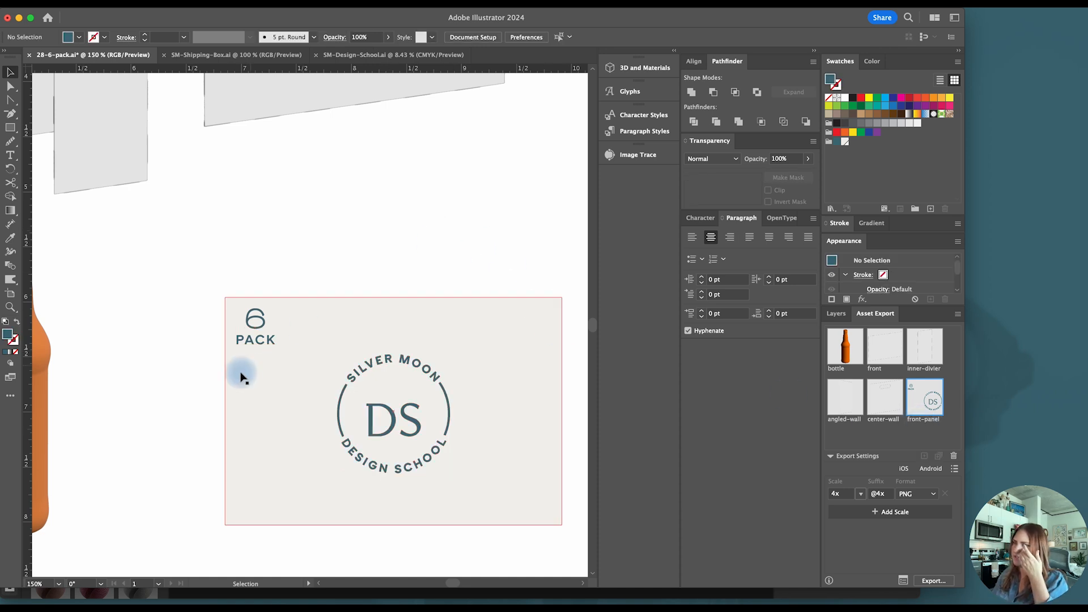
click(261, 343)
right_click(260, 340)
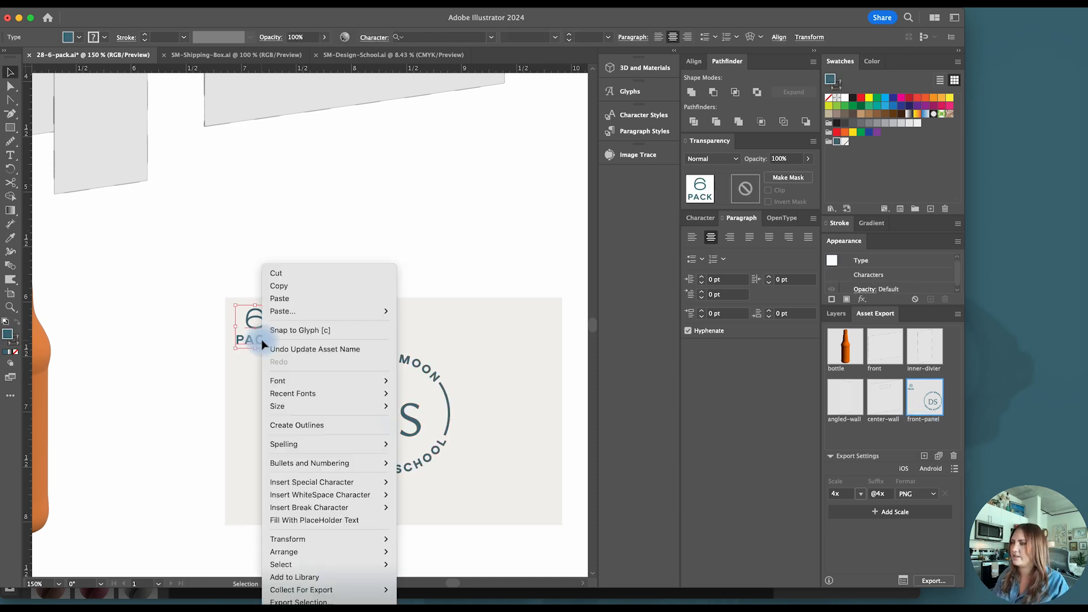
mouse_move(390, 596)
click(429, 590)
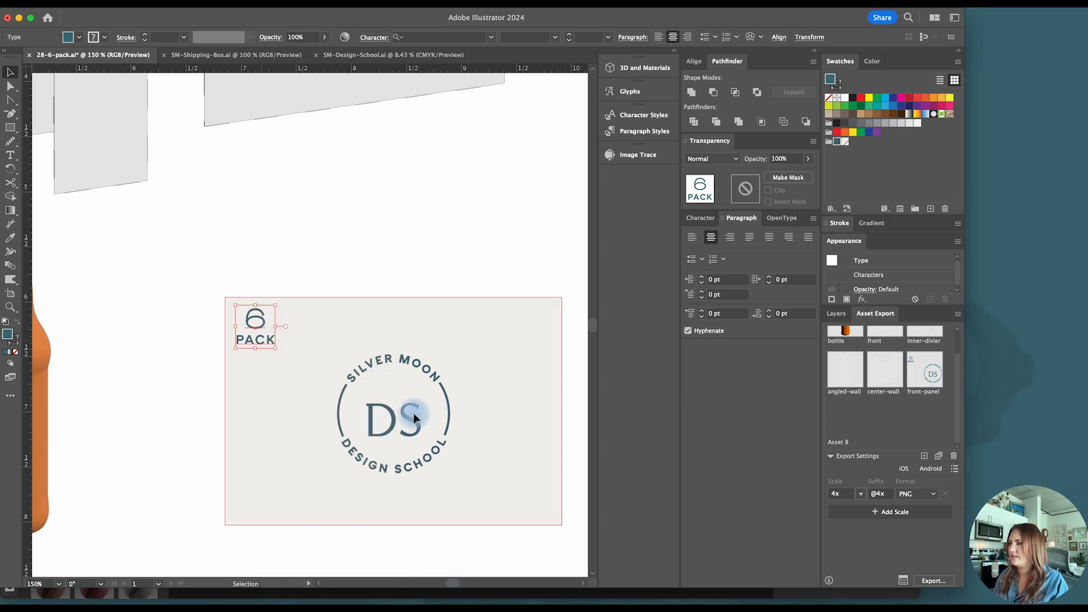
- Collect the circular logo as a single export asset and name the two newest assets 6-pack and logo
click(417, 429)
right_click(416, 429)
mouse_move(499, 588)
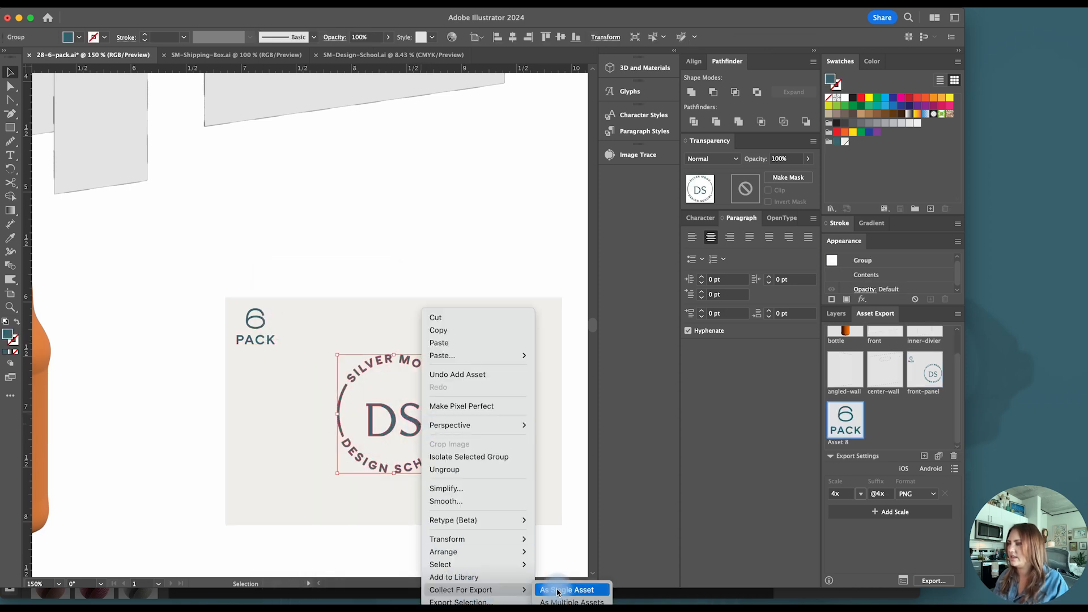
click(553, 590)
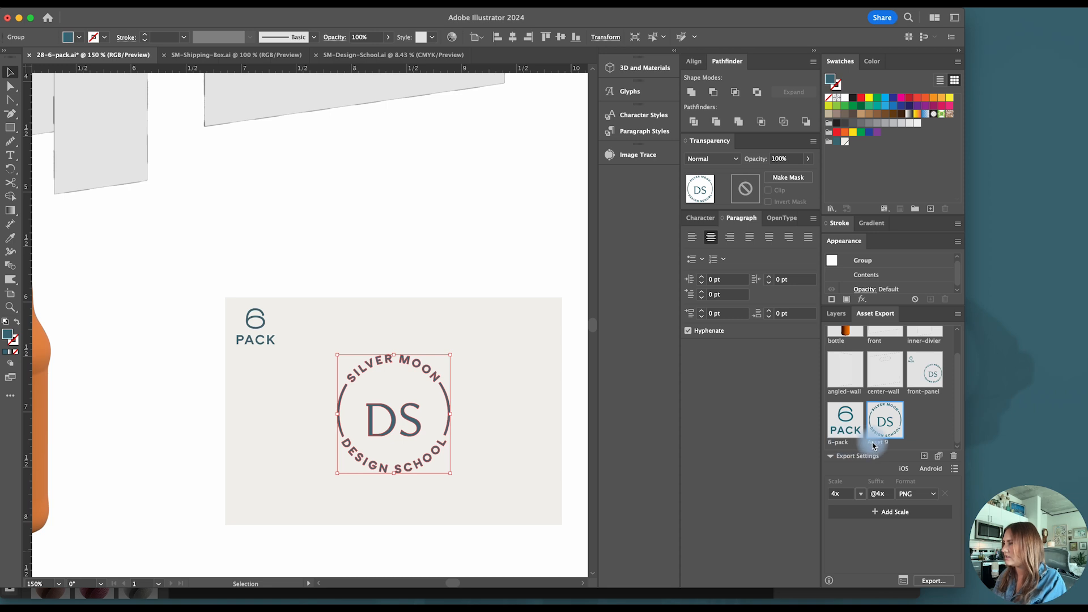
- Export the 6-pack and logo assets as 4x PNG files to the Design Files folder
shift+click(844, 422)
click(923, 575)
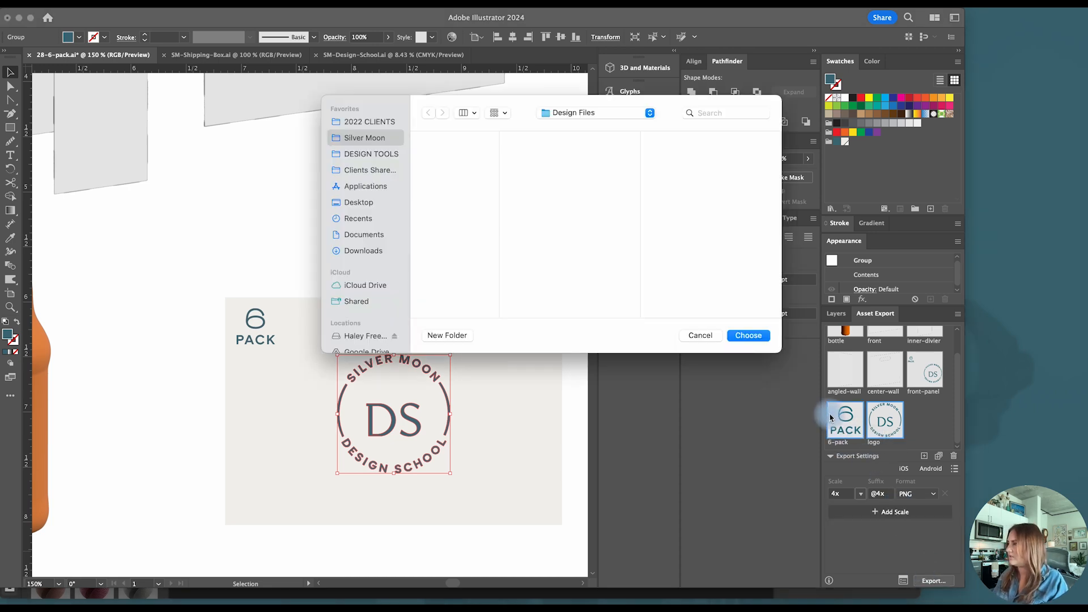
click(745, 335)
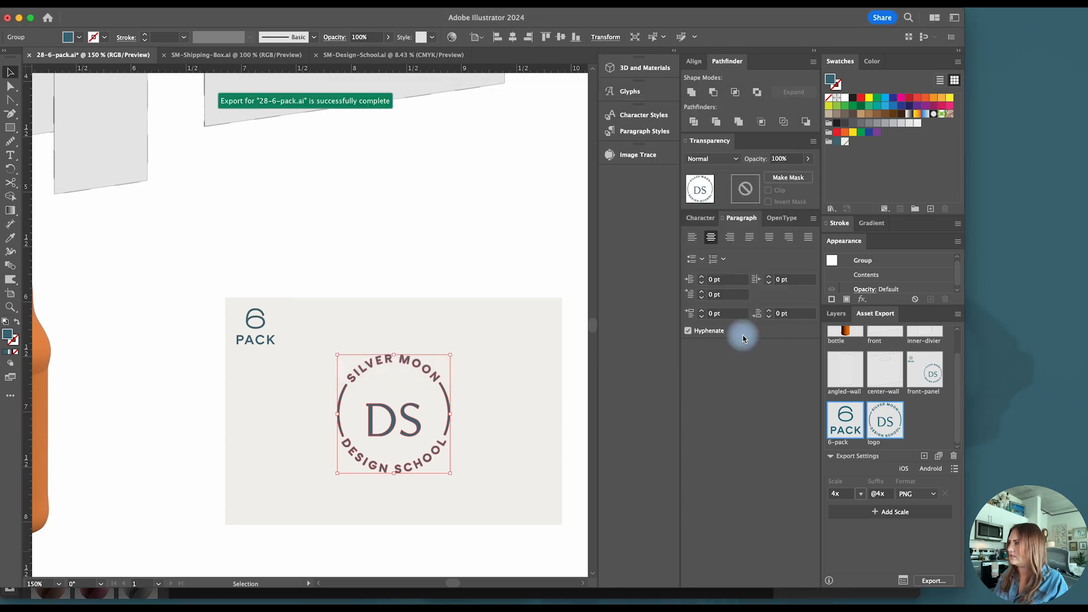
- Switch to Adobe Dimension and place the 6-pack graphic as a decal at 0.8% scale in the front panel's upper-left corner
key(ctrl+Up)
click(306, 252)
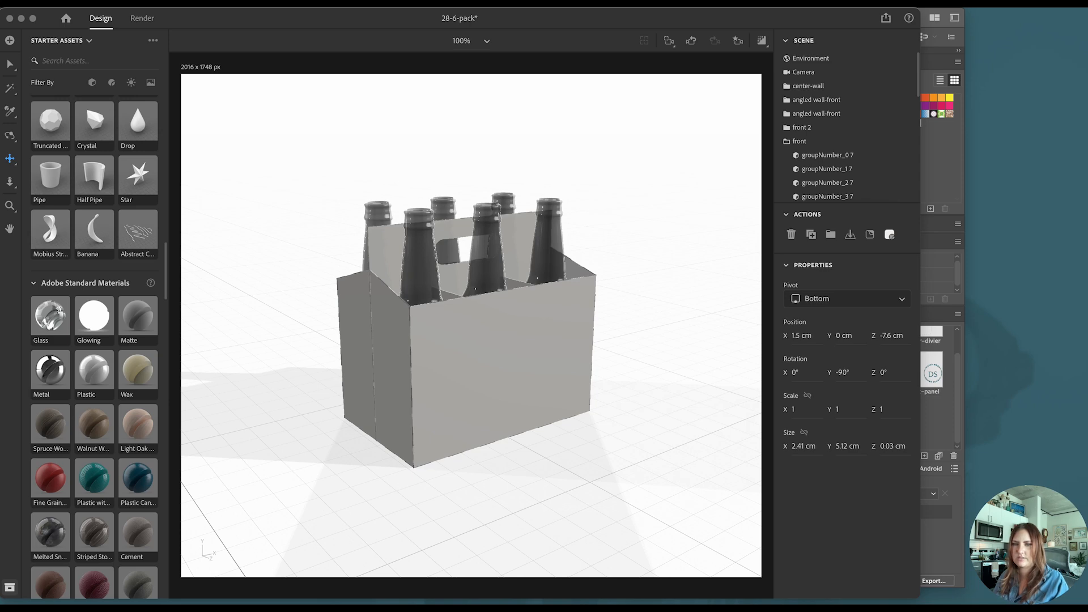
click(458, 341)
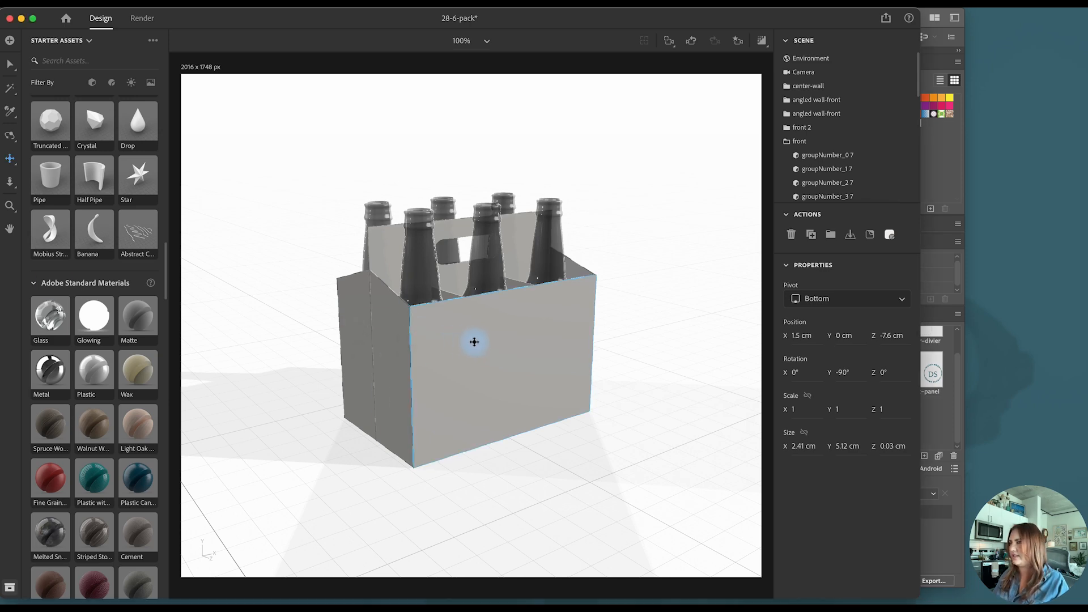
click(10, 65)
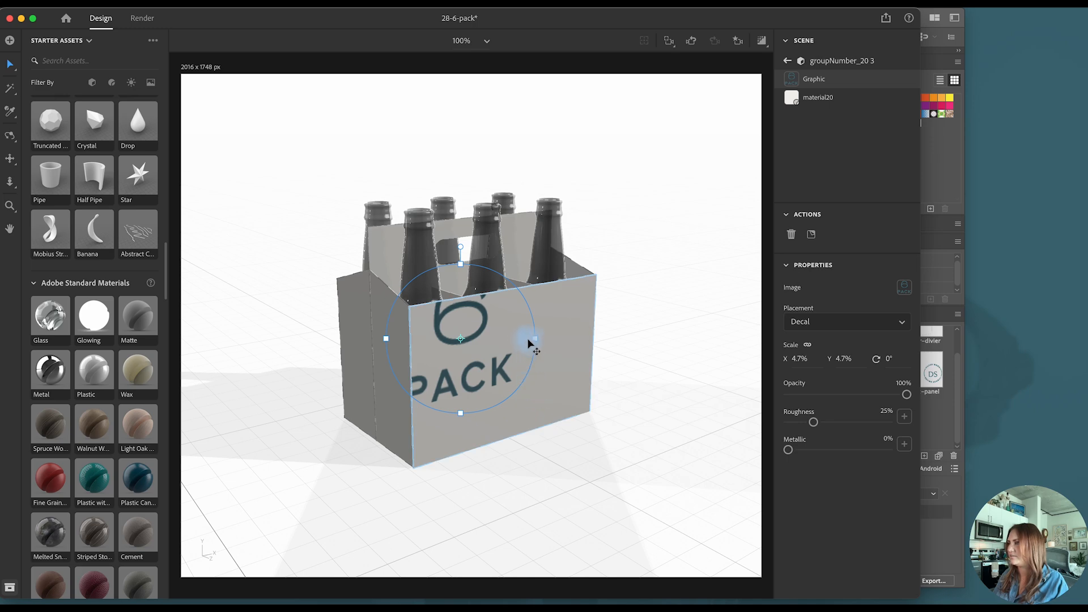
drag(529, 340, 464, 349)
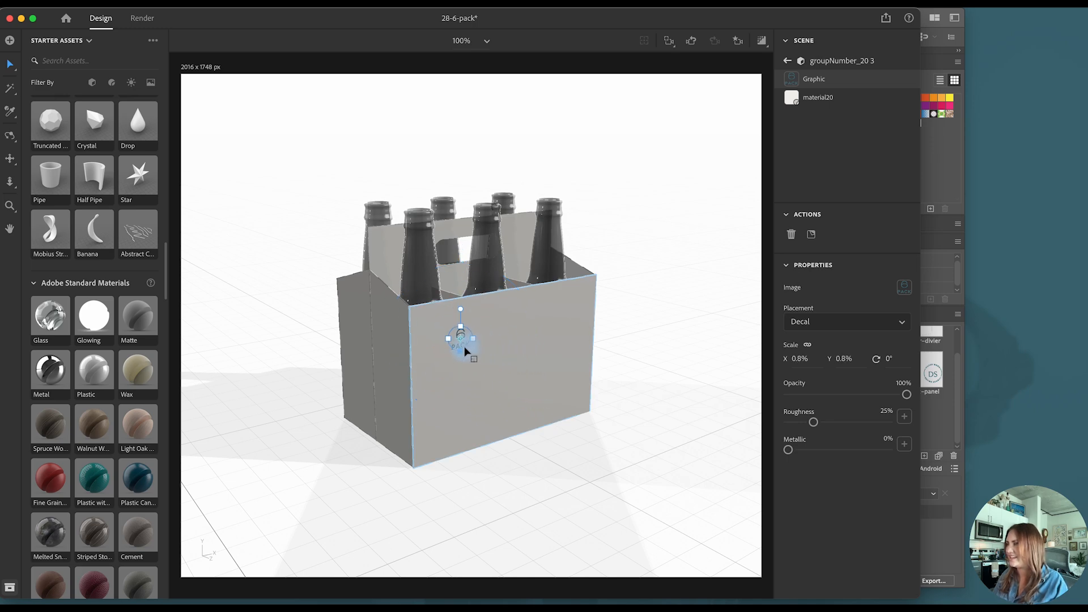
key(super+z)
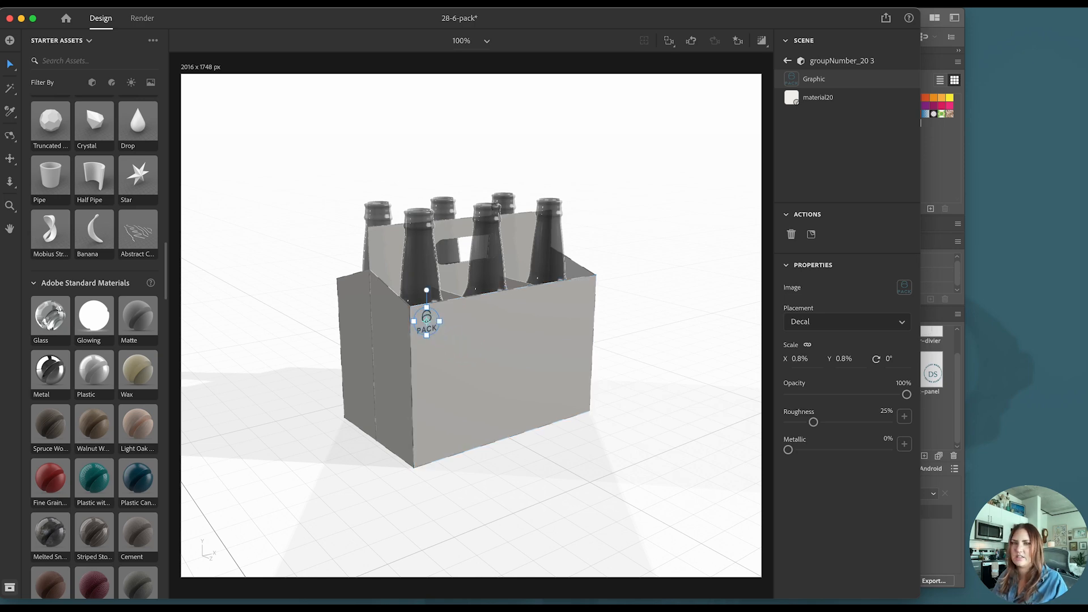
- Place the circular logo graphic as a decal at 3.1% scale in the middle of the carton's front panel
drag(1, 318, 521, 377)
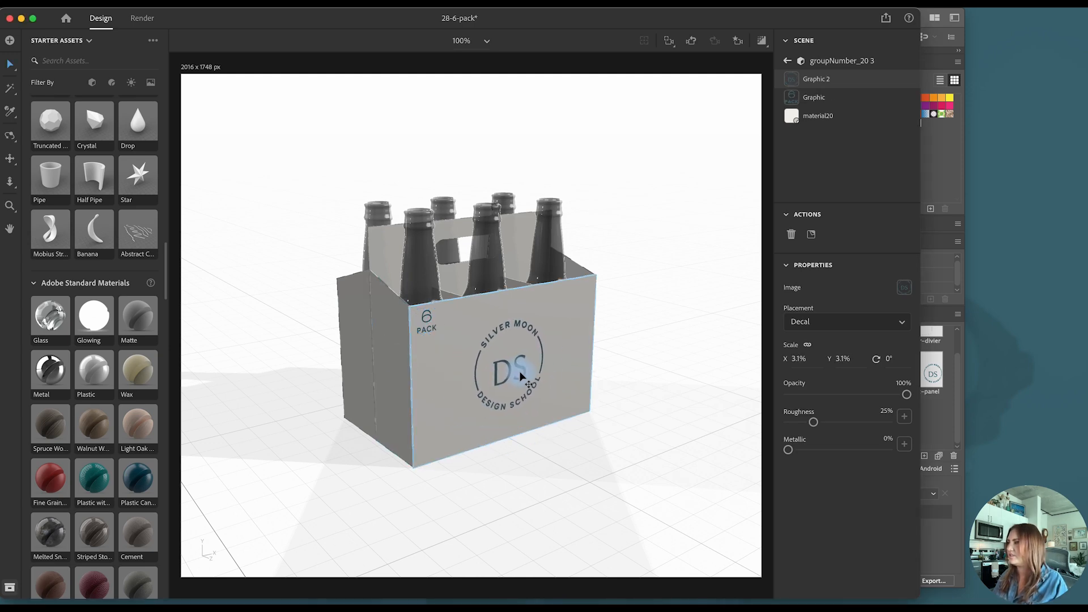
click(688, 391)
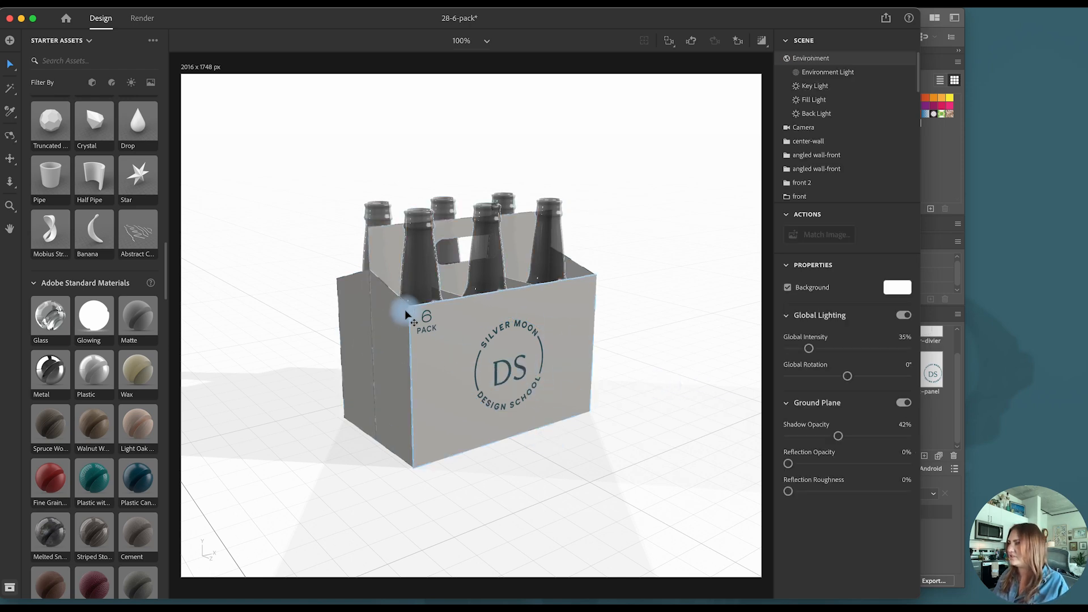
- Try a higher Metallic value on the front panel's logo graphic and return it to 0%
click(523, 373)
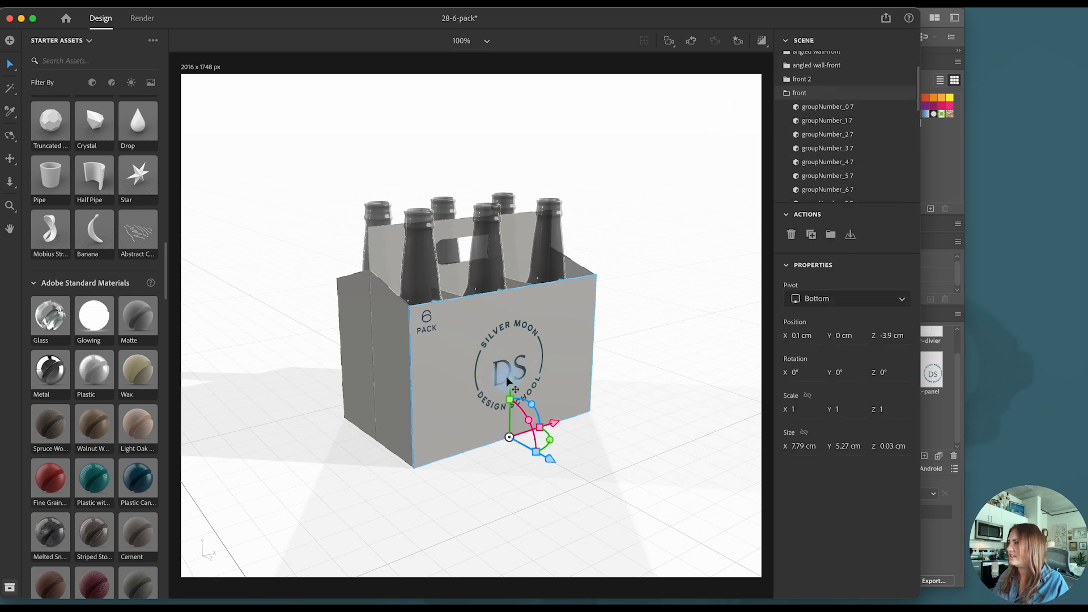
double_click(524, 373)
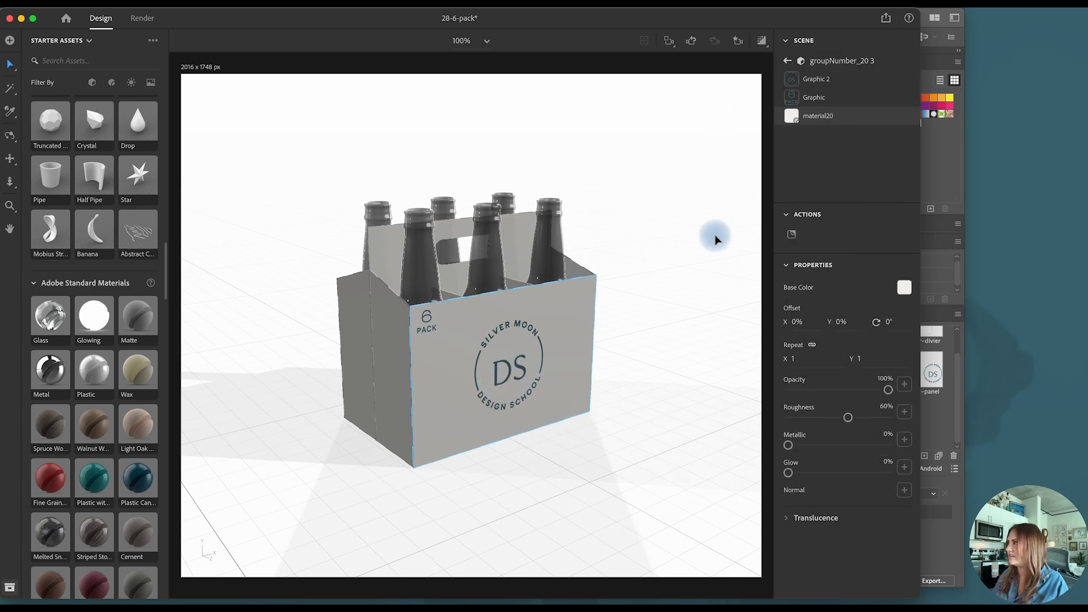
click(828, 84)
drag(850, 449, 774, 449)
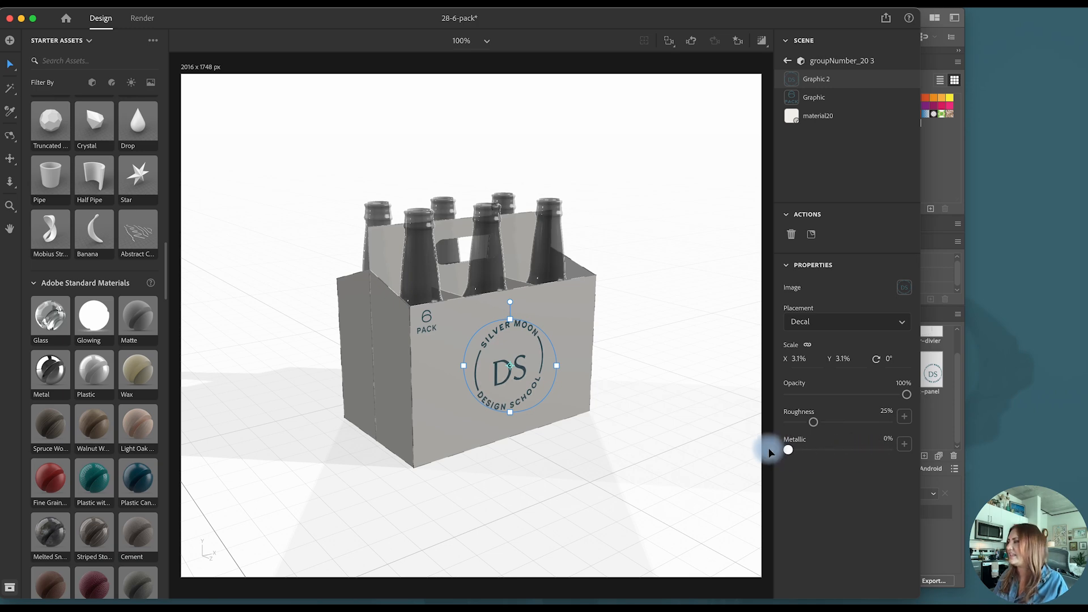
click(632, 372)
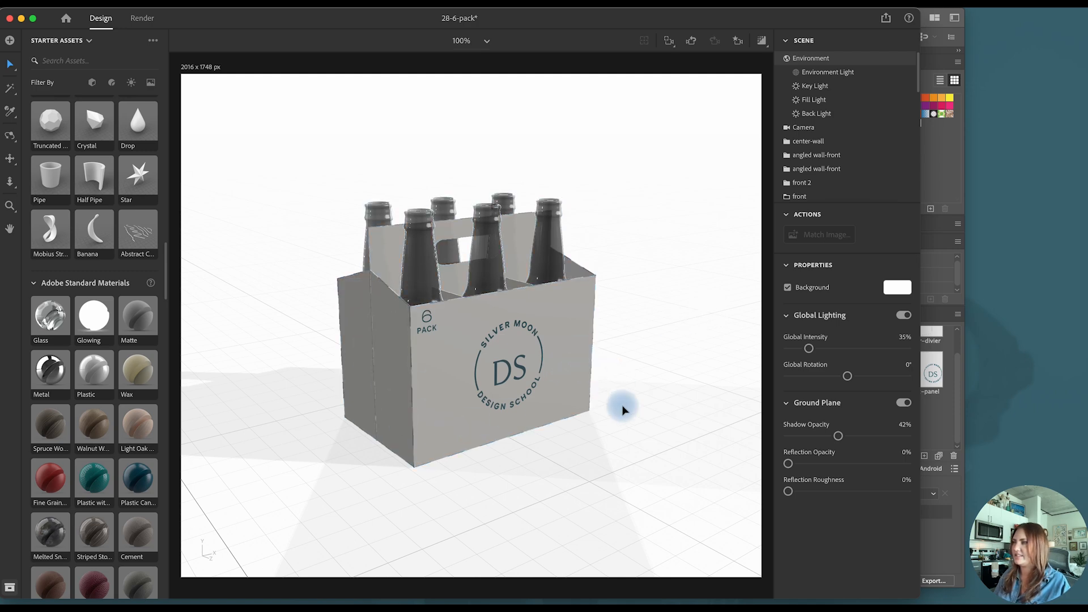
- Turn on the render preview to examine the carton with its front graphics
click(761, 41)
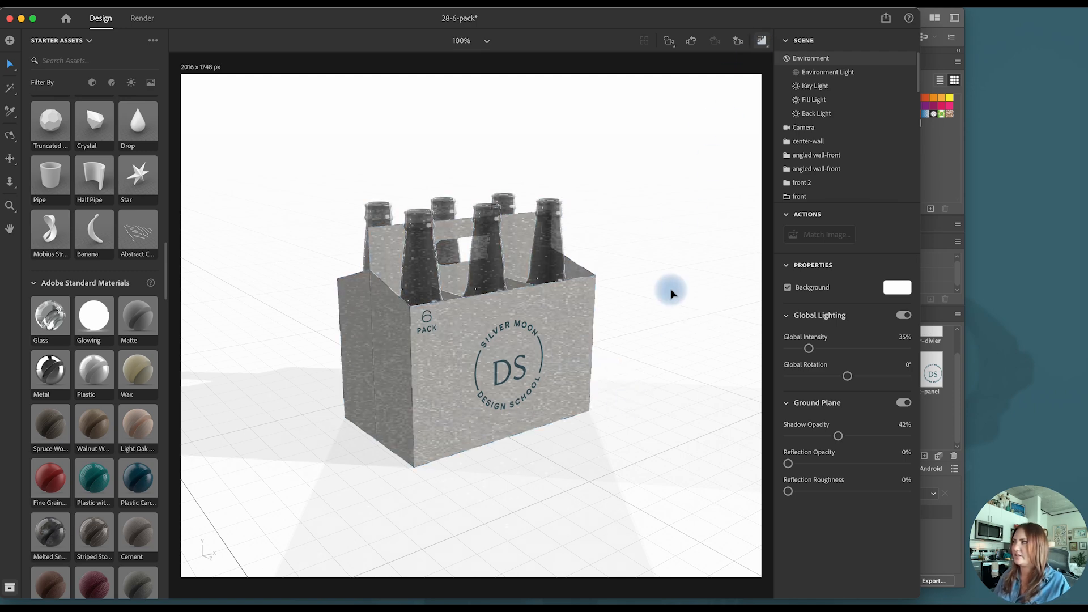